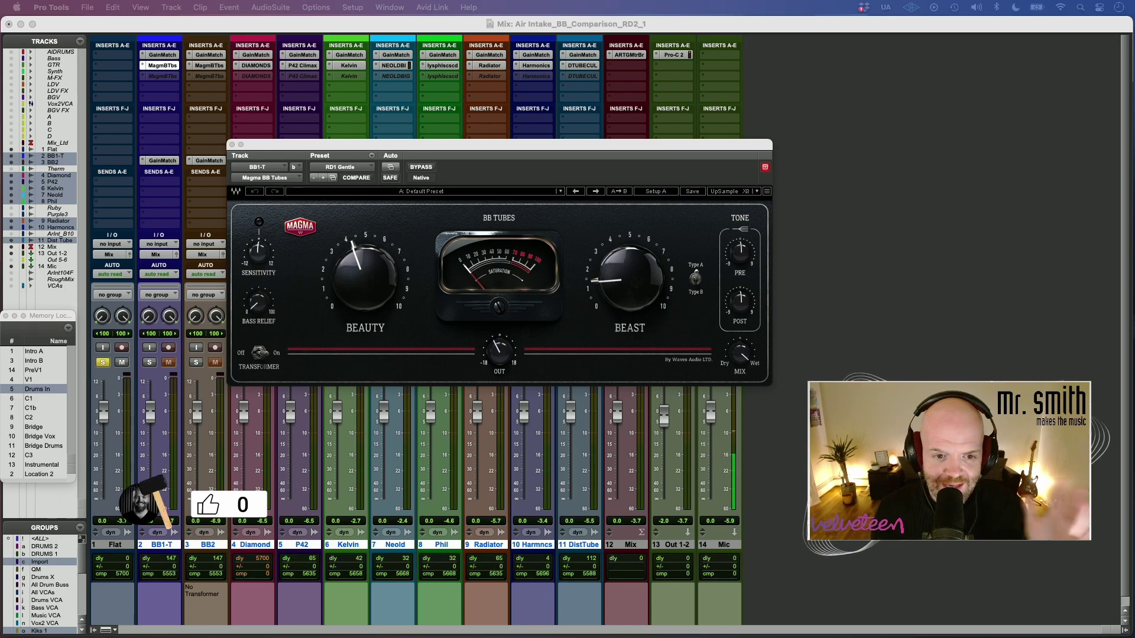
# Step: Glance at the Diamond saturator and bring the BB1-T track's Magma BB Tubes plug-in back up, with its window clear of the inserts
pyautogui.click(567, 165)
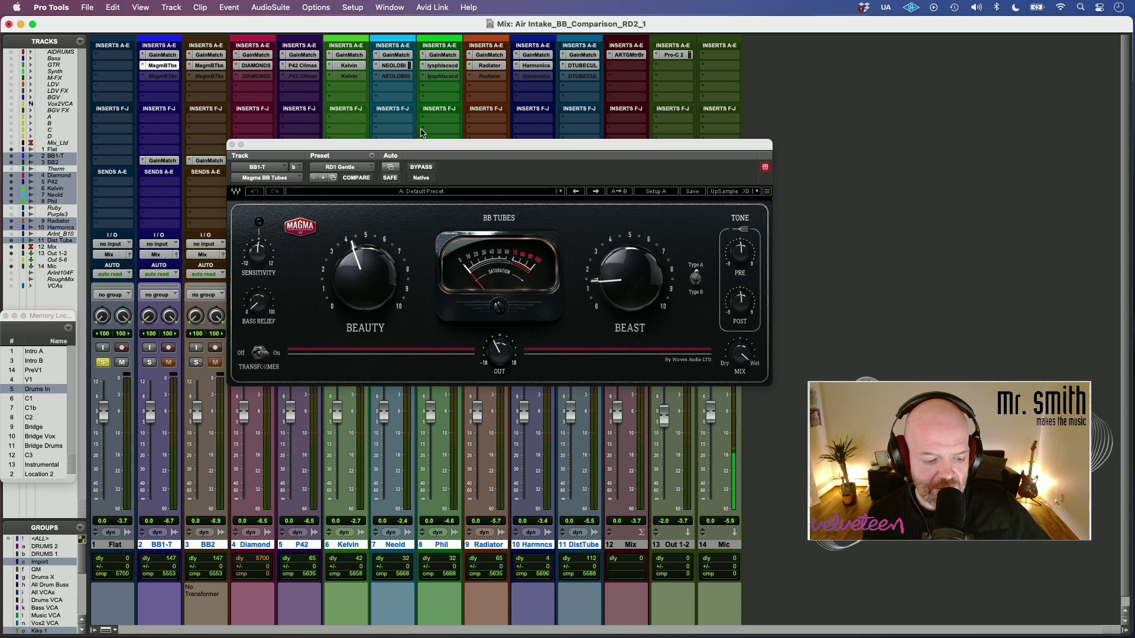
pyautogui.moveTo(432, 145); pyautogui.dragTo(360, 133)
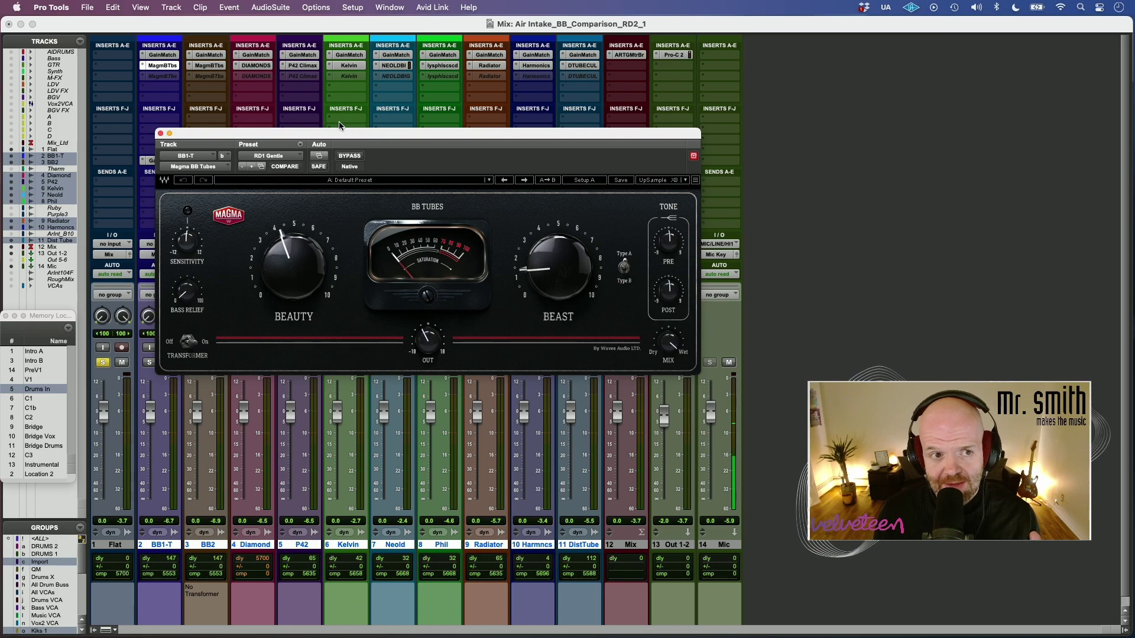
pyautogui.click(268, 66)
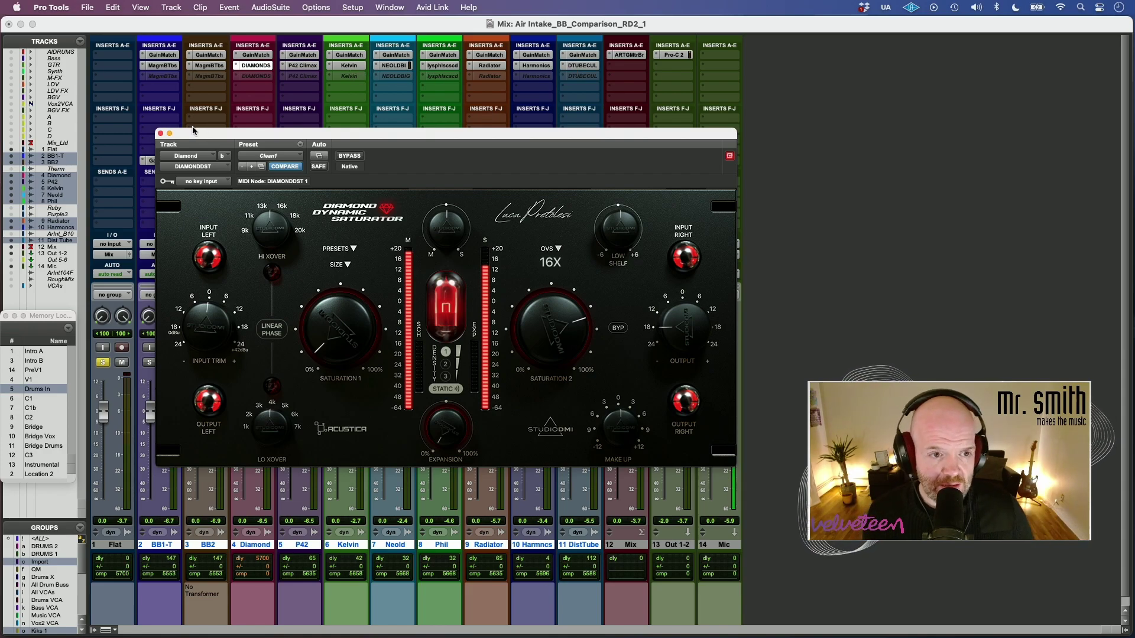
pyautogui.click(161, 133)
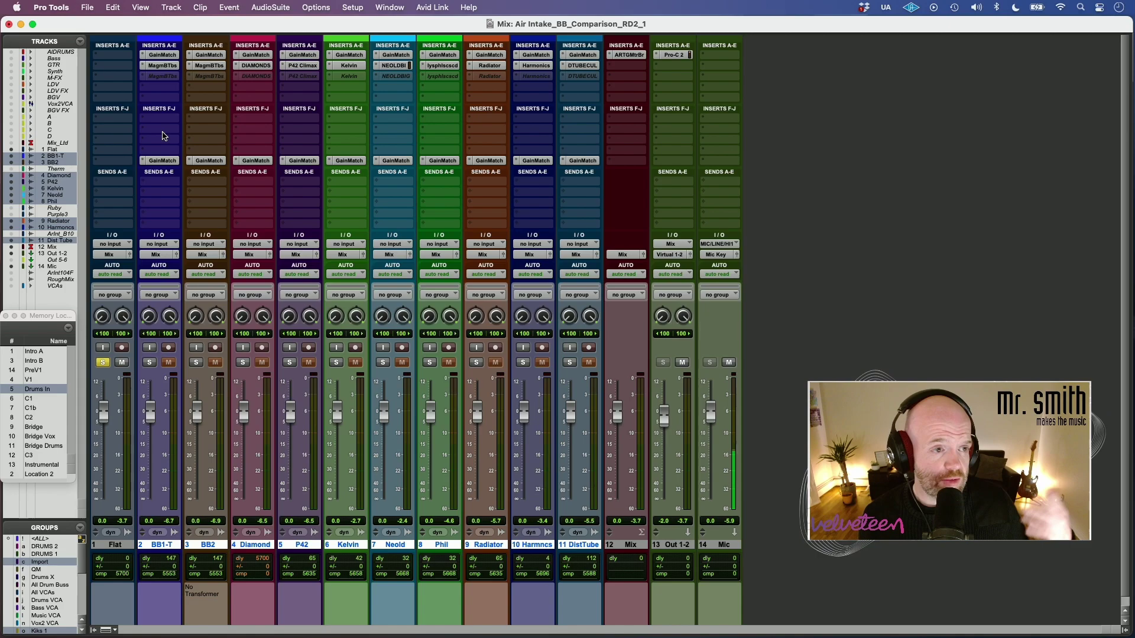
pyautogui.click(169, 66)
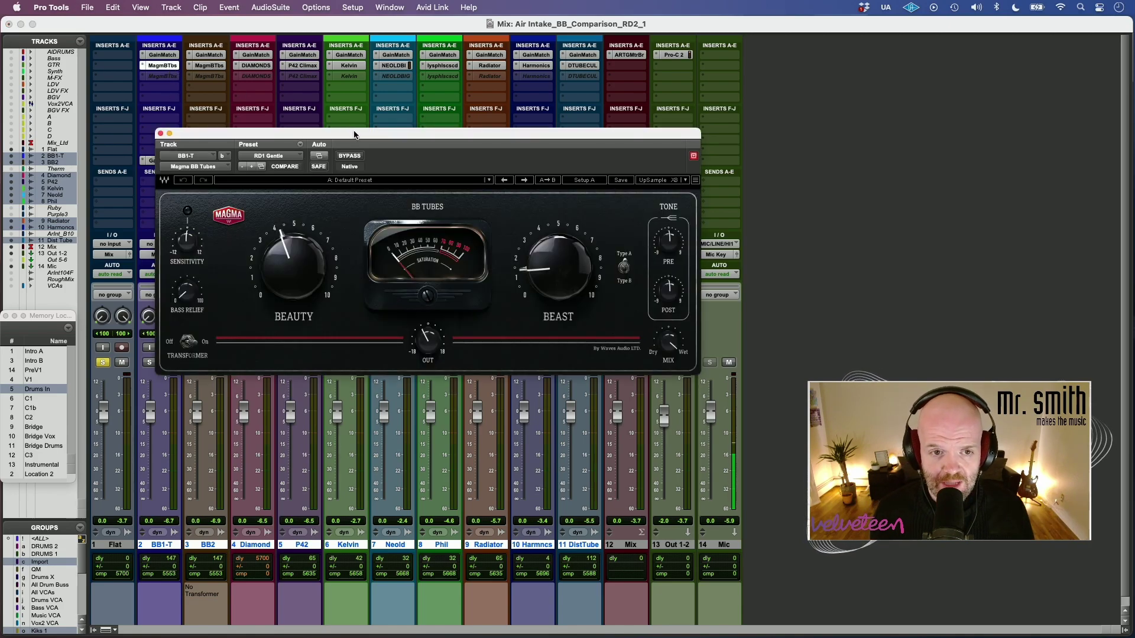
pyautogui.moveTo(354, 135); pyautogui.dragTo(370, 135)
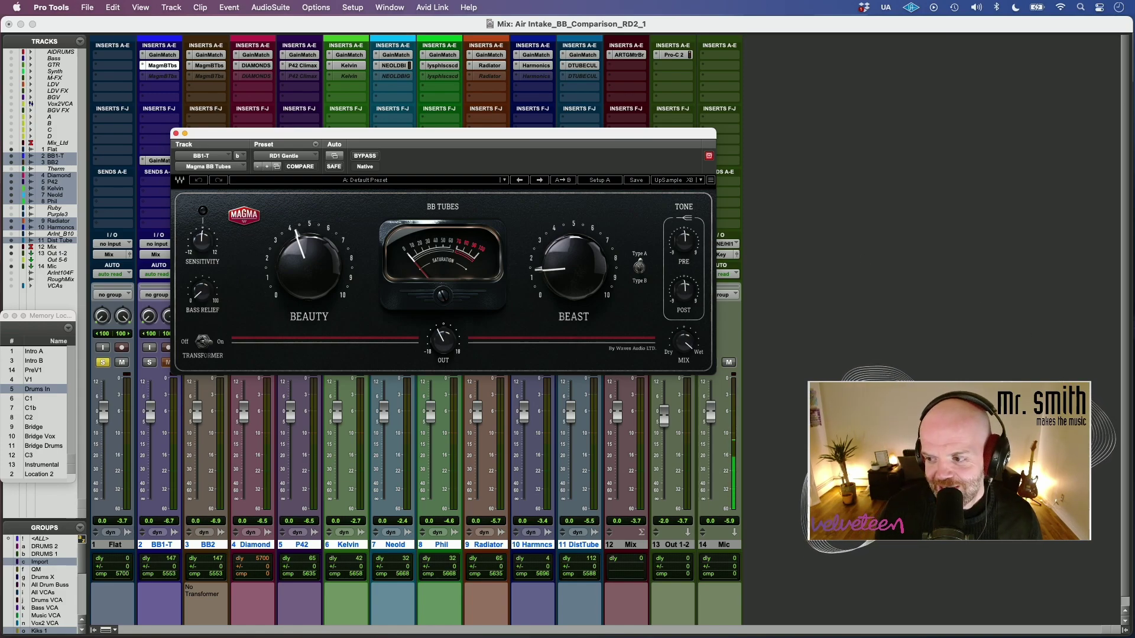
# Step: Switch to Preview to examine the BB Tubes frequency response curves in BB.png, and close the image
pyautogui.press('super+Tab')
pyautogui.press('super+Tab')
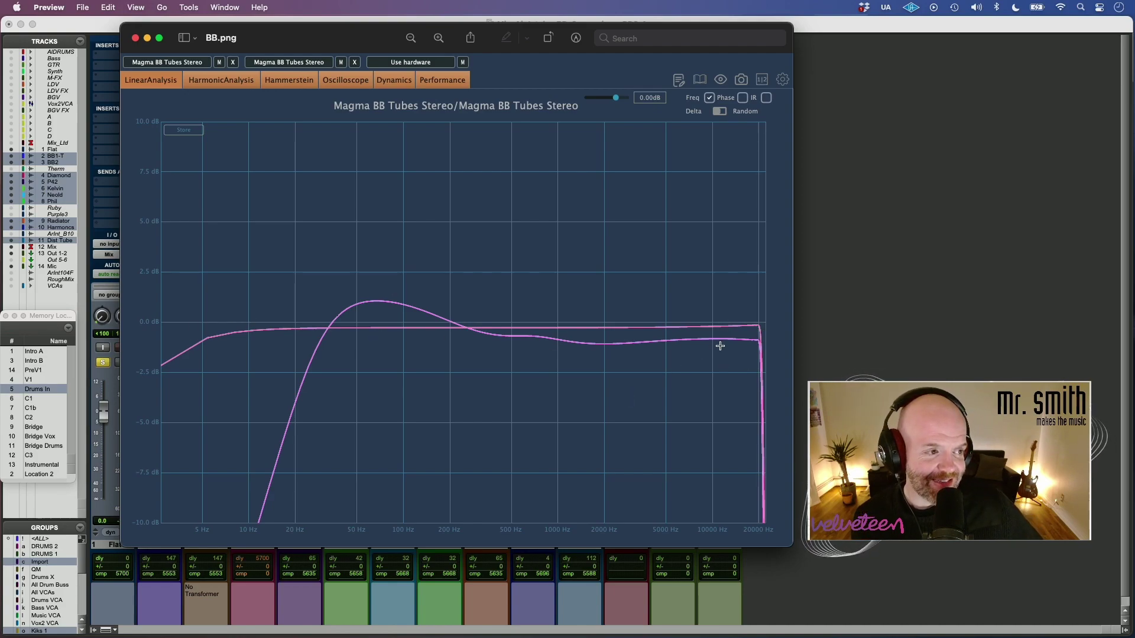
pyautogui.click(135, 38)
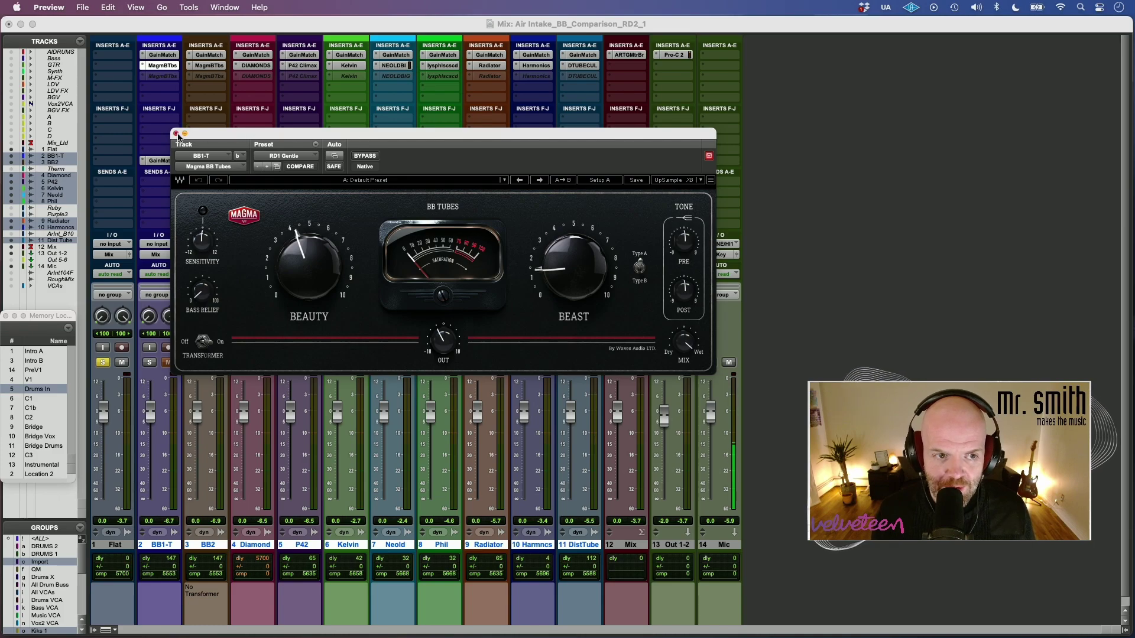
# Step: View the Diamond saturator on the Diamond track and the P42 Climax on the P42 track, placing the latter's window nearer the mixer's centre
pyautogui.click(256, 65)
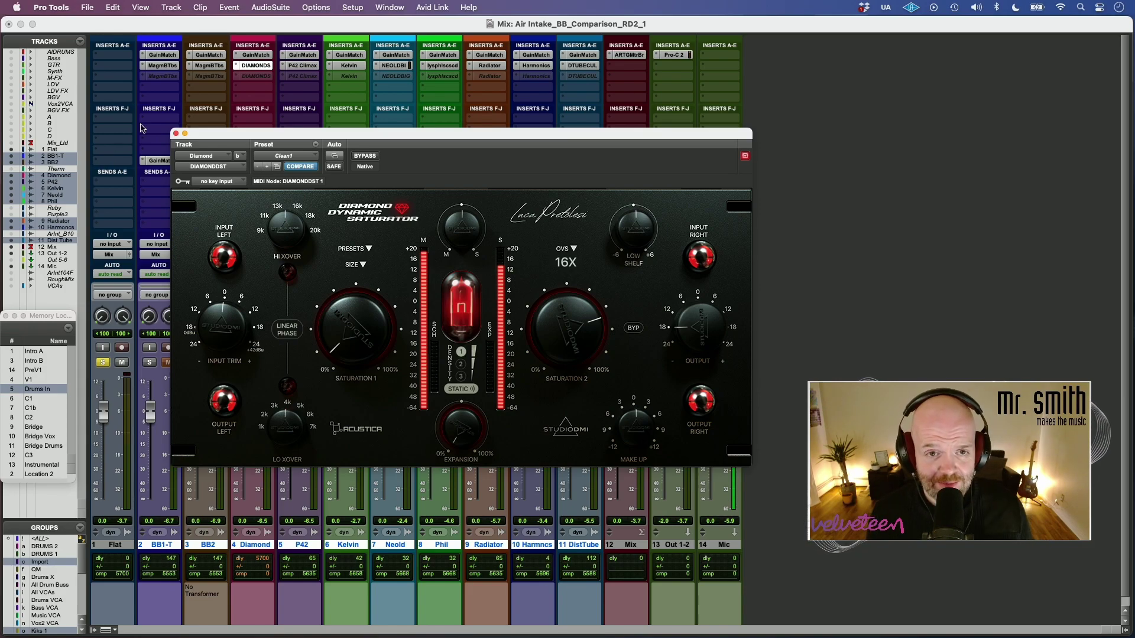
pyautogui.click(304, 70)
pyautogui.click(304, 70)
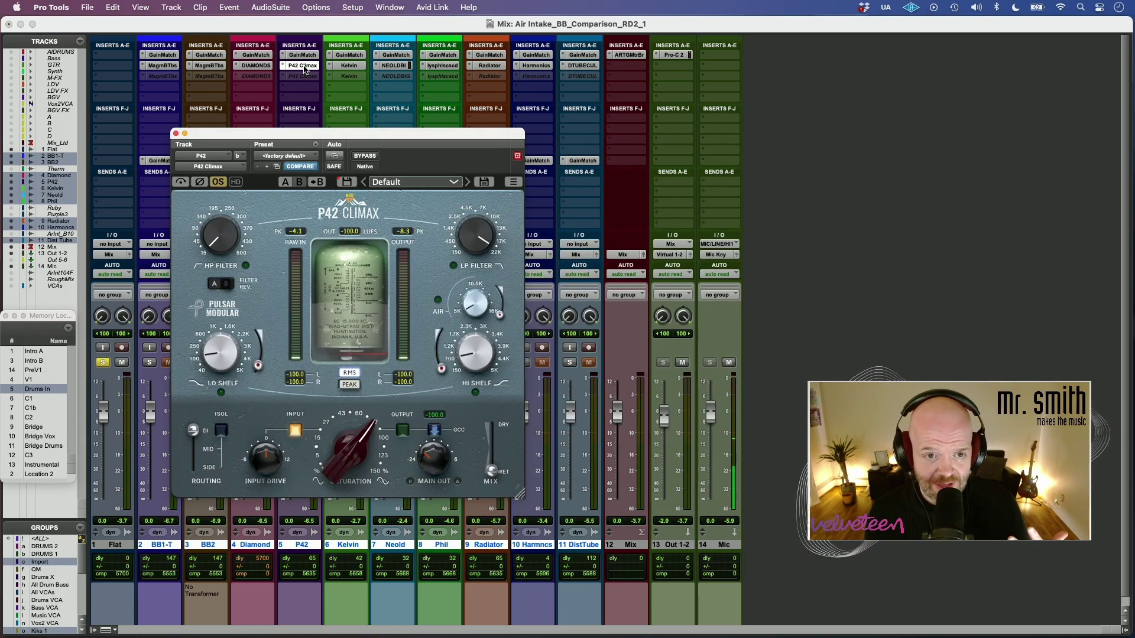
pyautogui.moveTo(367, 135); pyautogui.dragTo(473, 131)
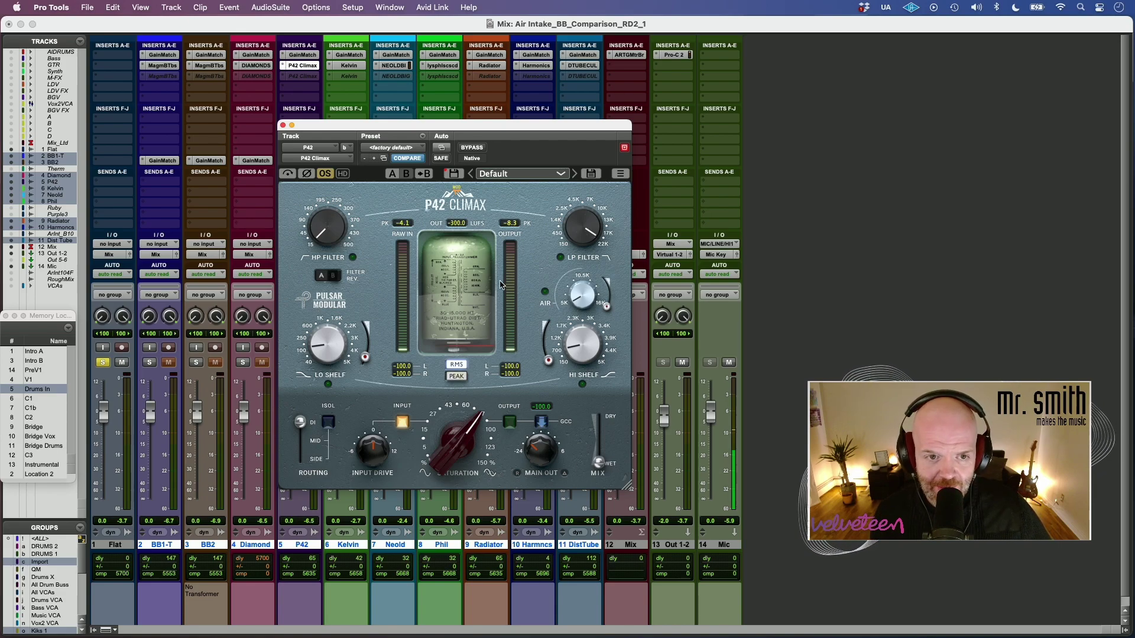
# Step: Open the Kelvin tone shaper on the Kelvin track and examine its gain, drive and shaping controls
pyautogui.click(348, 65)
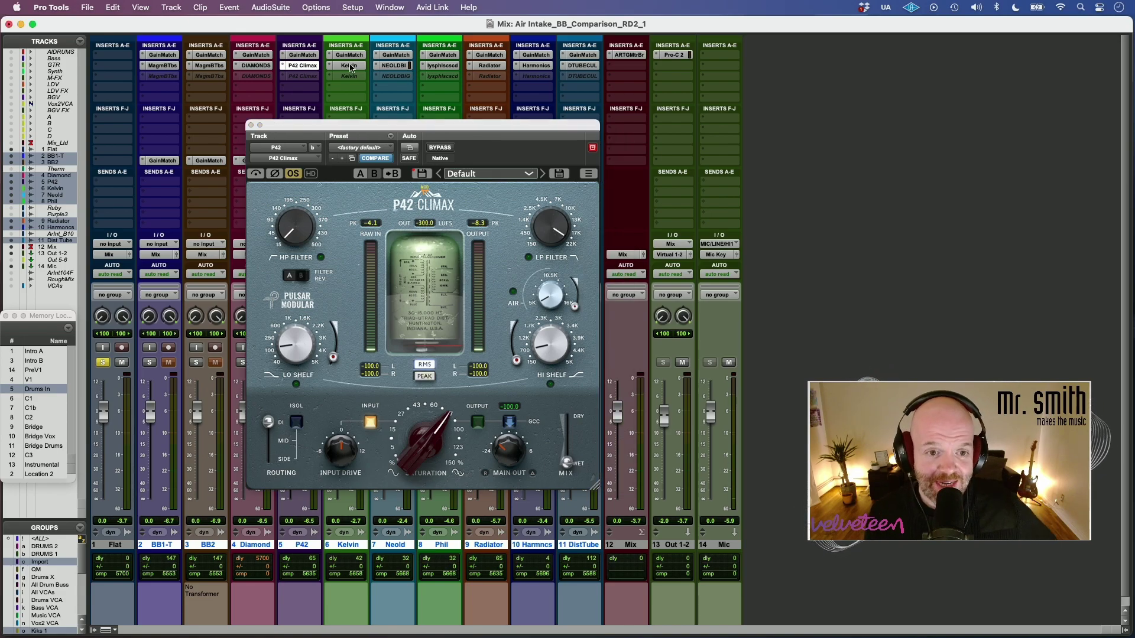
pyautogui.click(675, 392)
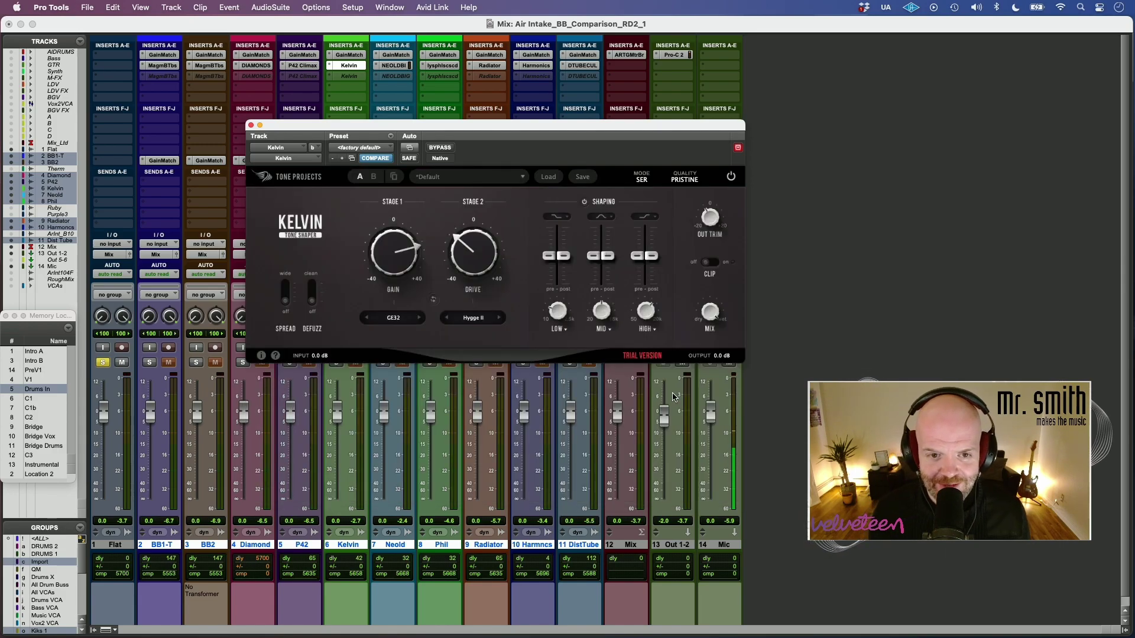
pyautogui.moveTo(473, 276)
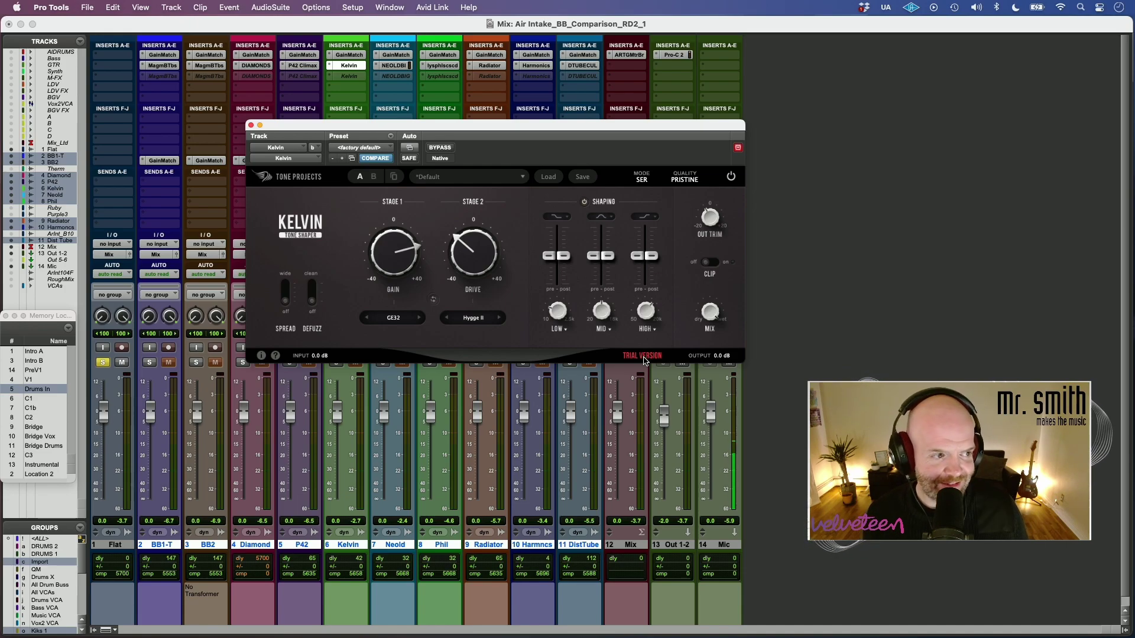
pyautogui.moveTo(654, 260)
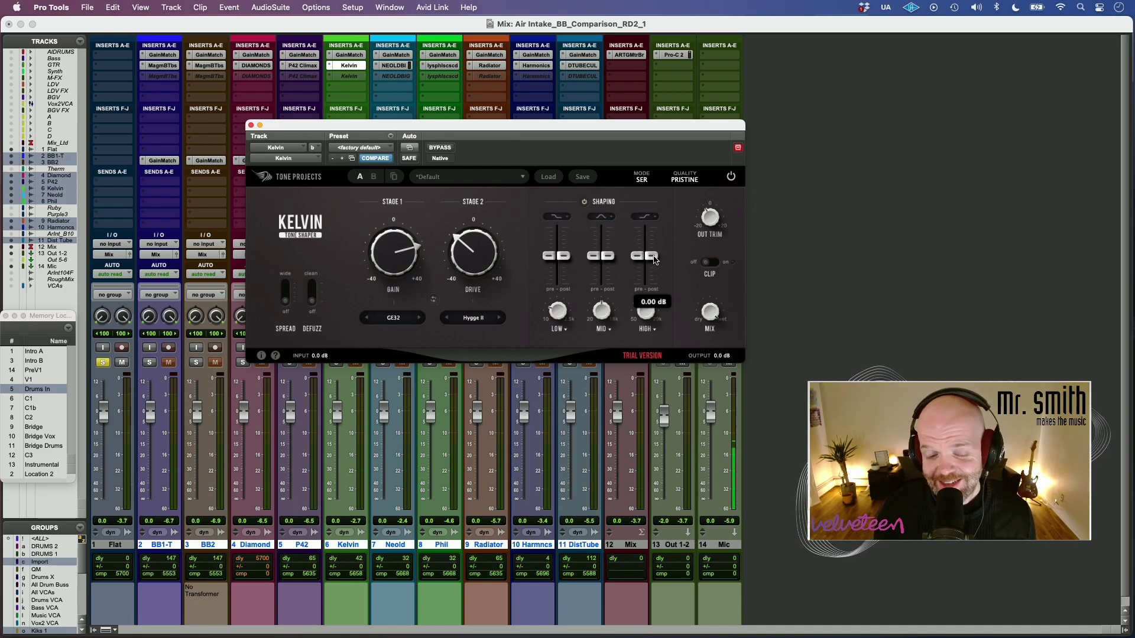
pyautogui.moveTo(368, 254)
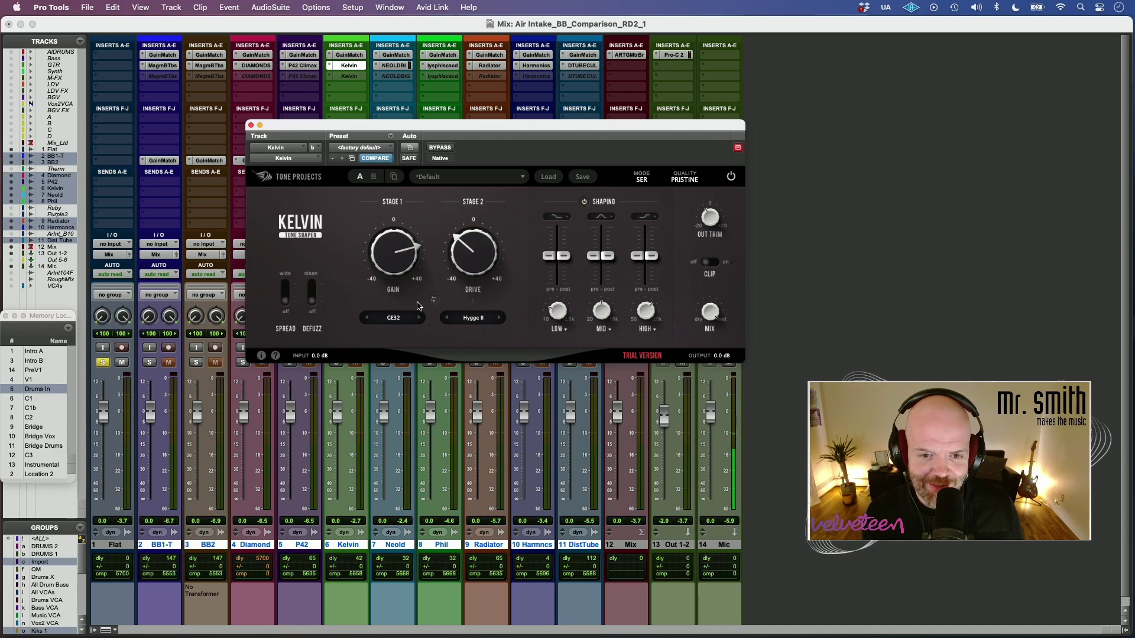
# Step: View the Big AL plug-in on the Neold track and the Phil's Cascade plug-in on the Phil track
pyautogui.click(400, 66)
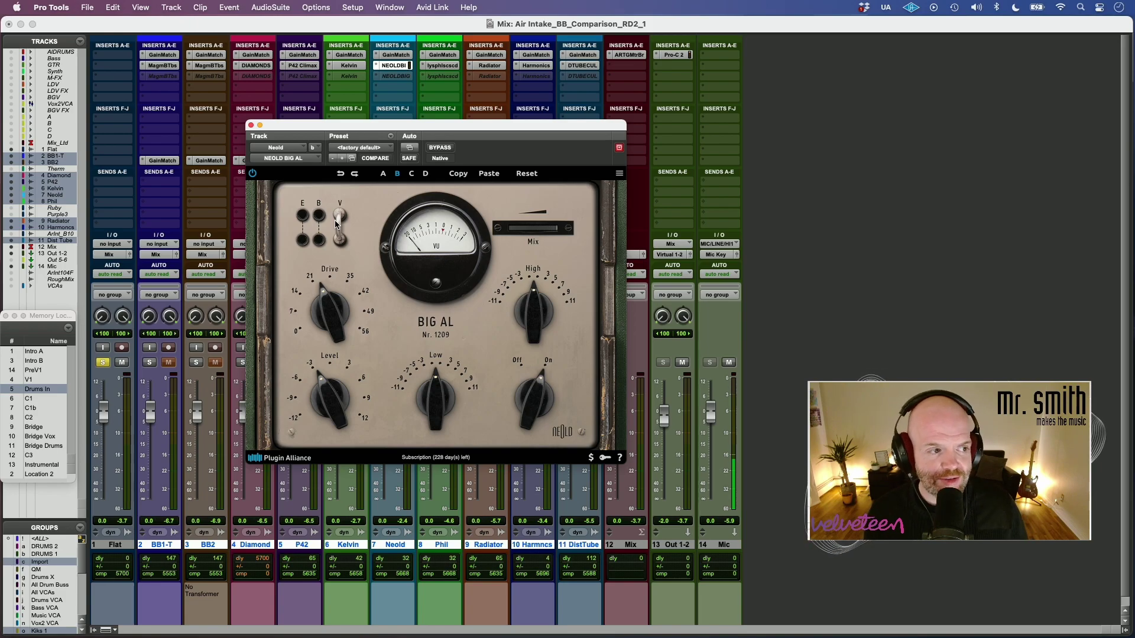
pyautogui.click(448, 68)
pyautogui.moveTo(571, 125); pyautogui.dragTo(521, 120)
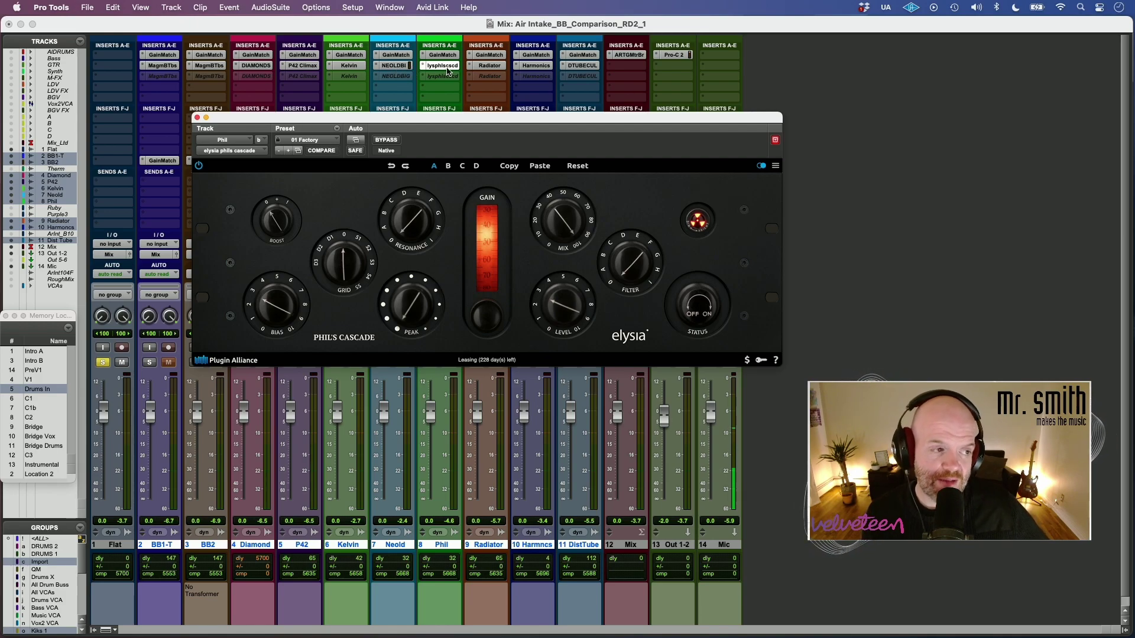
# Step: View the saturation plug-ins on the Radiator, Harmonics and Dist Tube tracks, ending with Dist Tube-Culture
pyautogui.click(478, 66)
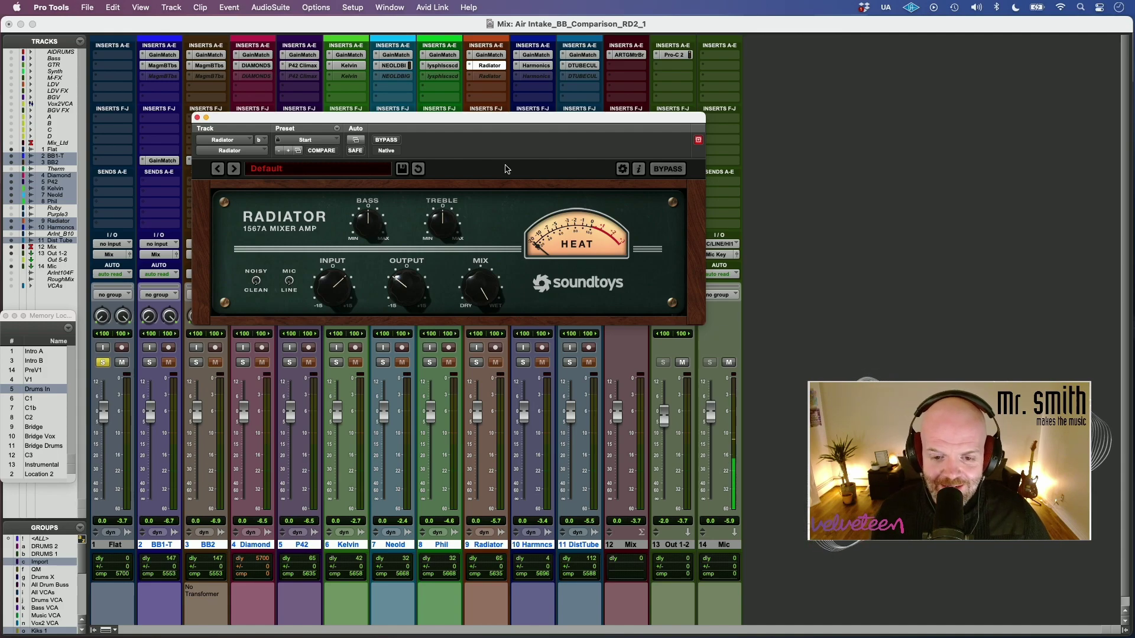
pyautogui.click(535, 67)
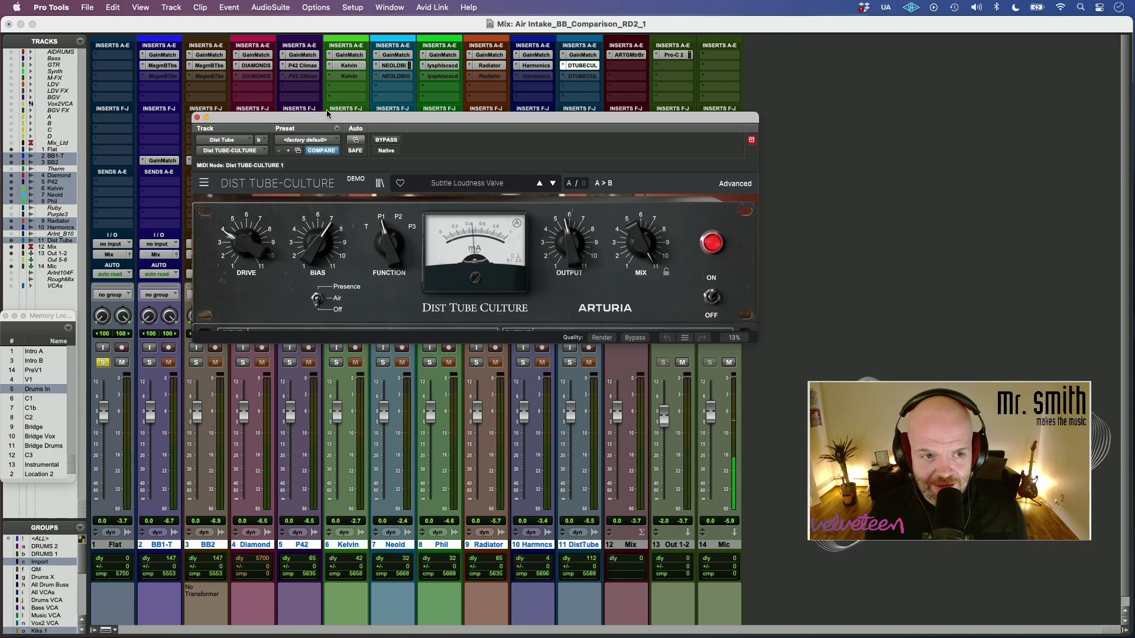
pyautogui.moveTo(274, 123); pyautogui.dragTo(277, 111)
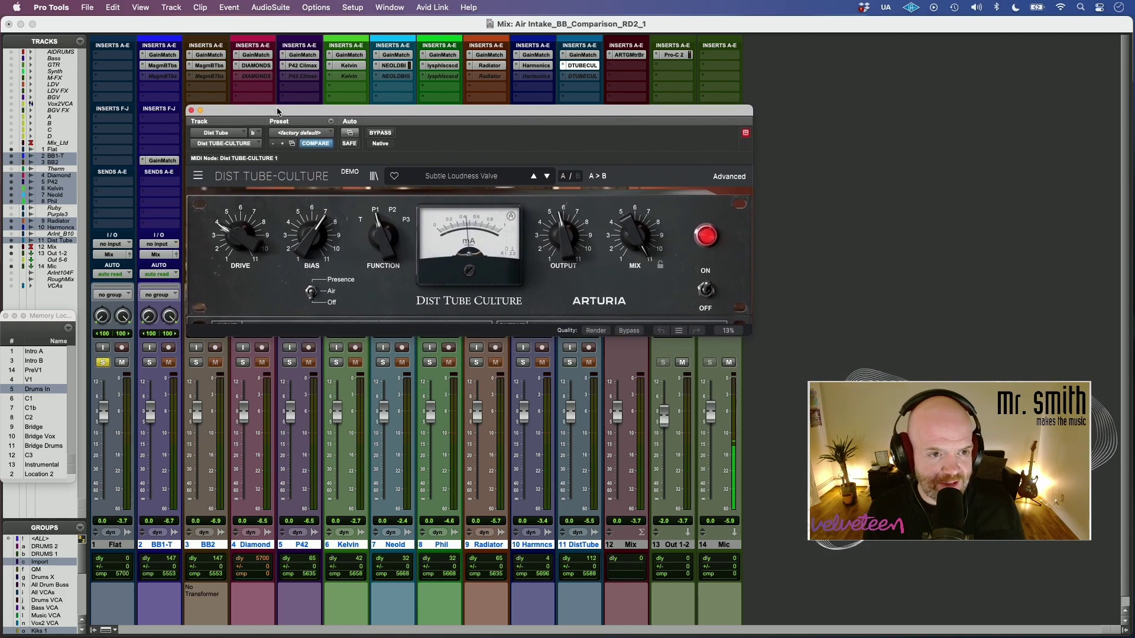
# Step: Open the Before and After GainMatch plug-ins of the BB1-T track side by side below the Dist Tube-Culture window
pyautogui.click(172, 57)
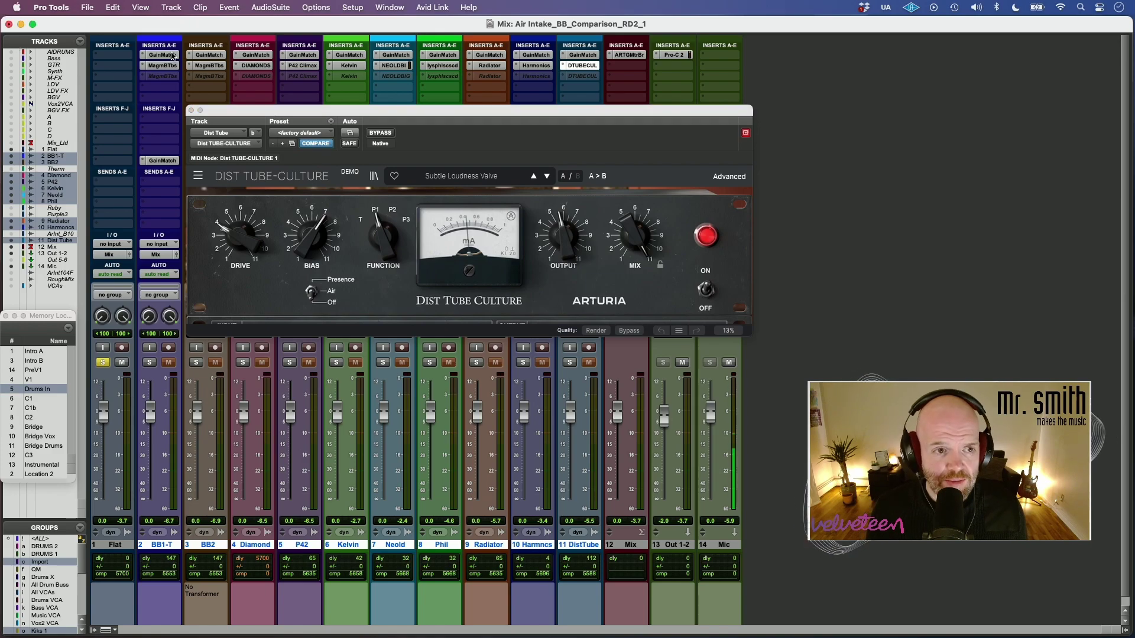
pyautogui.click(172, 56)
pyautogui.moveTo(204, 25); pyautogui.dragTo(421, 366)
pyautogui.click(163, 166)
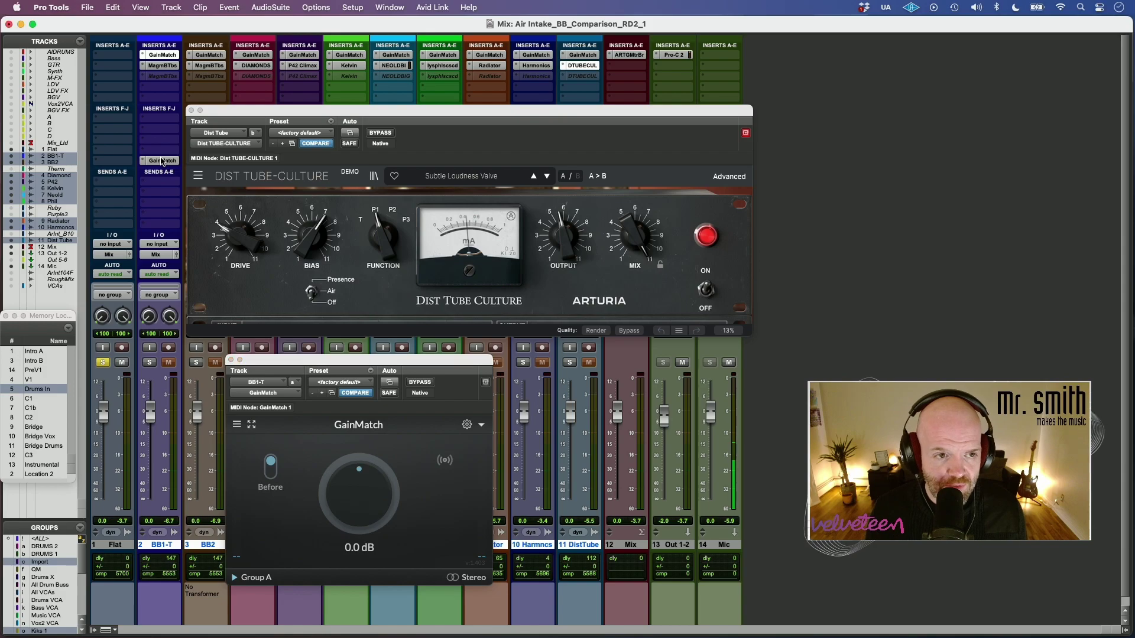
pyautogui.click(195, 60)
pyautogui.moveTo(192, 24); pyautogui.dragTo(700, 368)
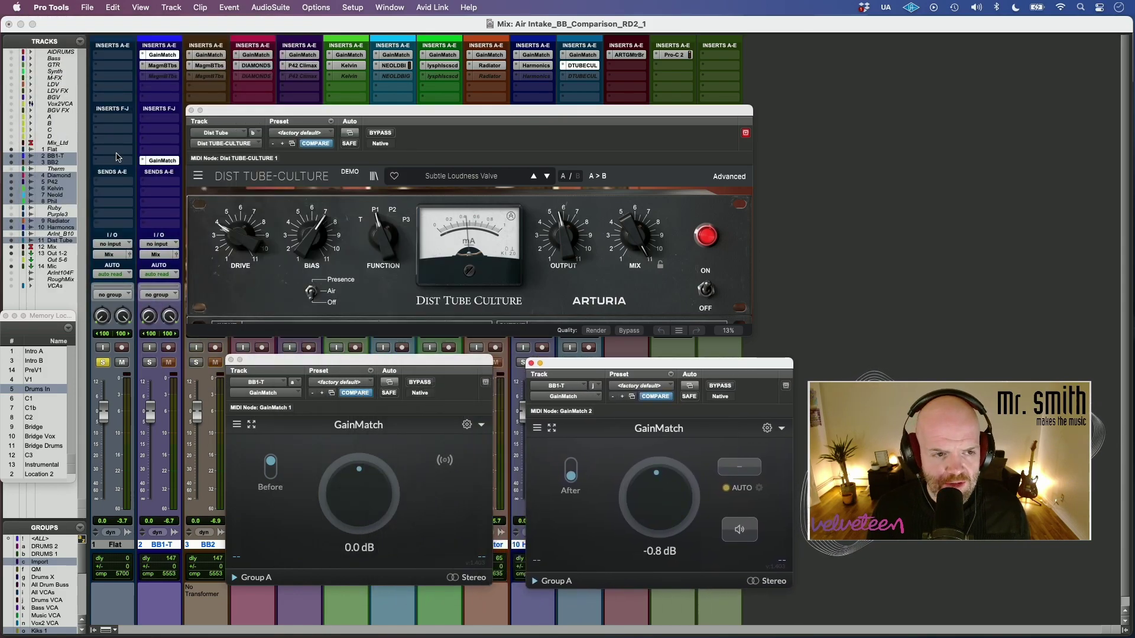
# Step: Insert the multichannel ABLM2 plug-in in slot H of the BB1-T track and dismiss its activation prompt
pyautogui.click(157, 146)
pyautogui.moveTo(195, 139)
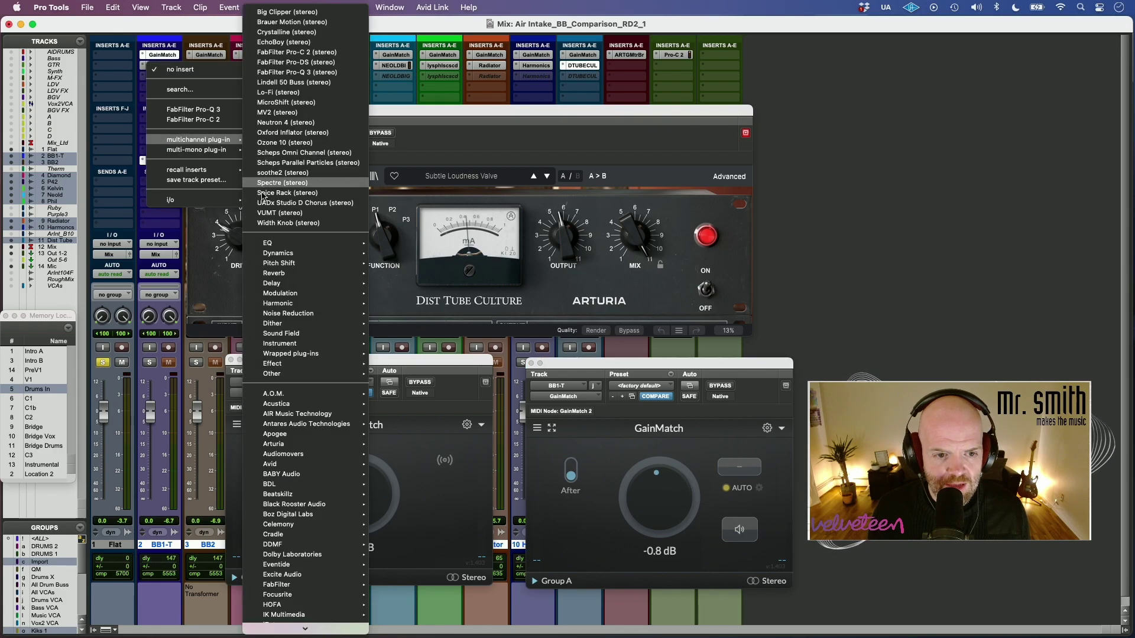
pyautogui.moveTo(305, 442)
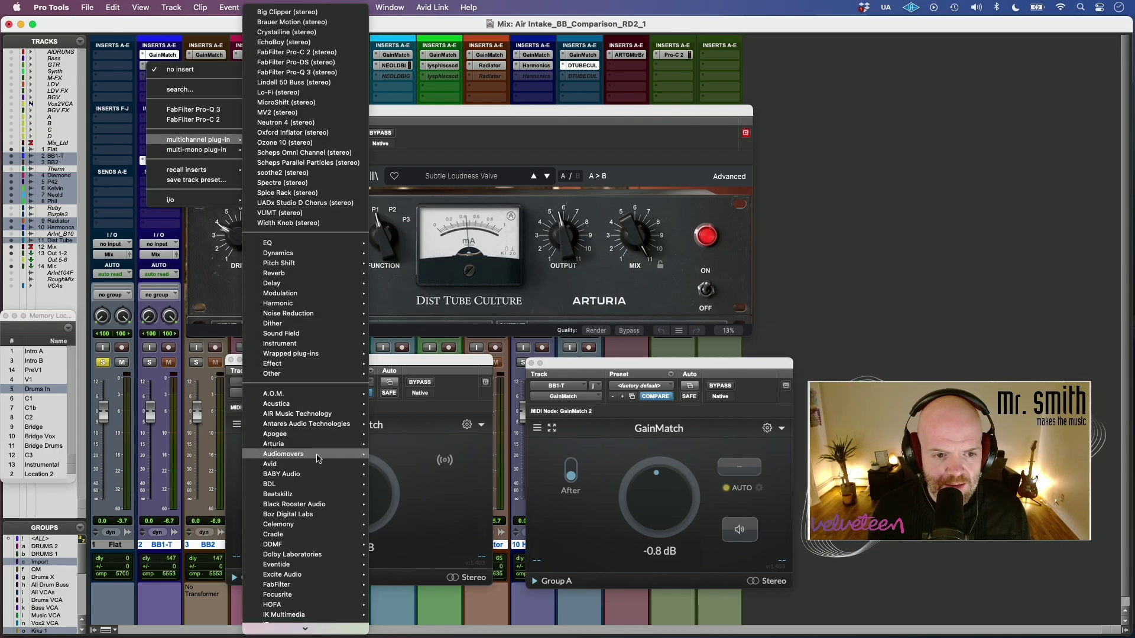
pyautogui.scroll(3, 307, 531)
pyautogui.click(418, 531)
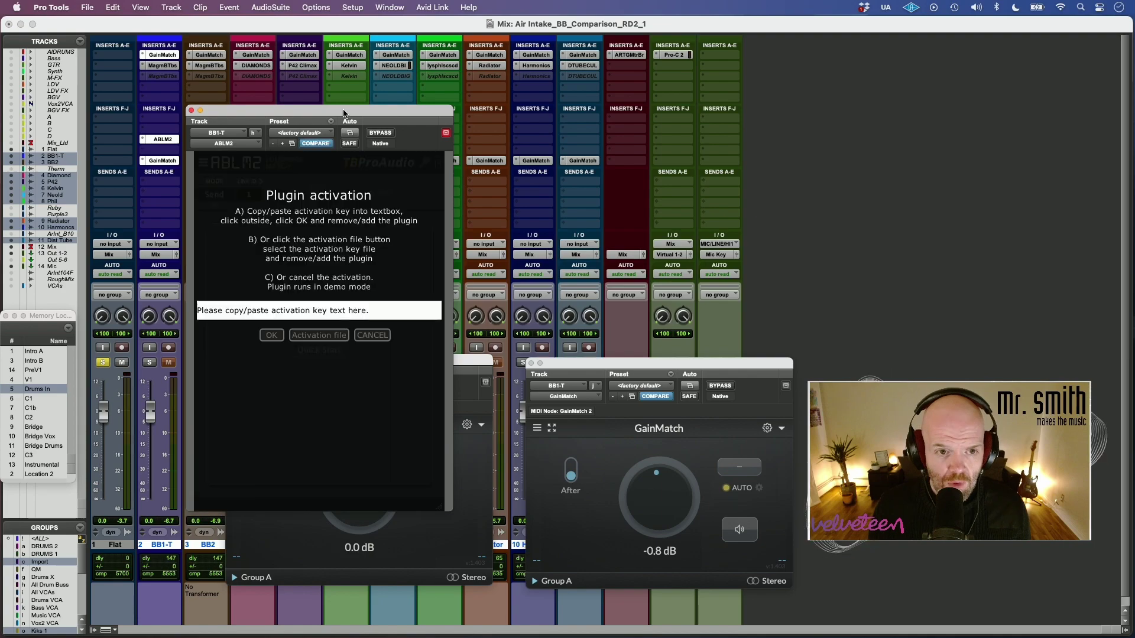
pyautogui.click(302, 329)
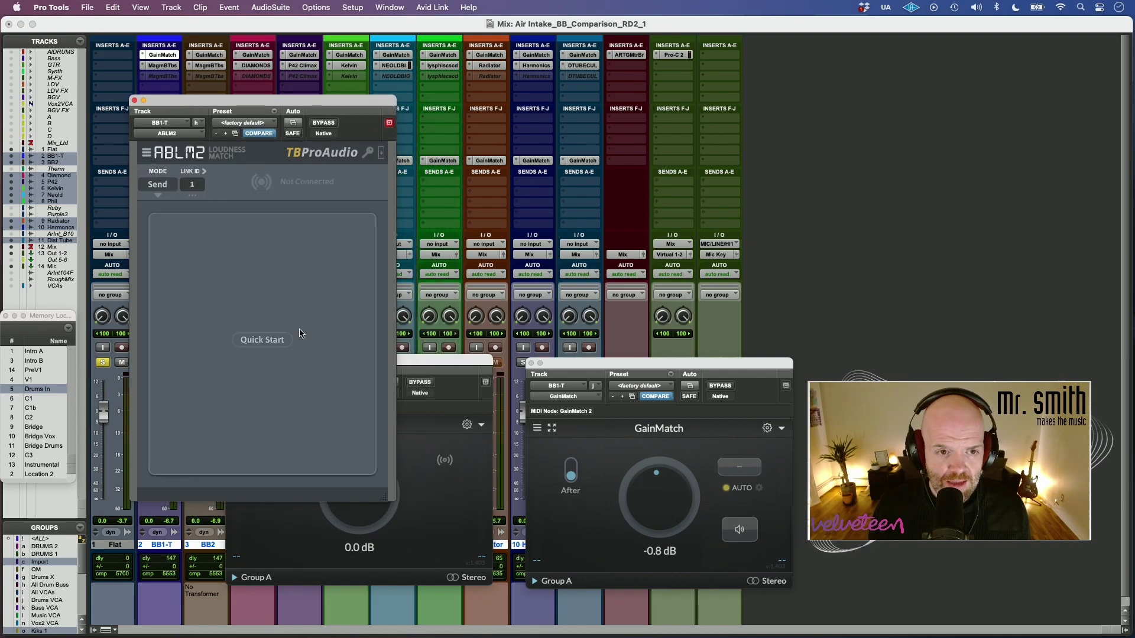
# Step: Arrange the ABLM2 window and the two GainMatch windows next to each other for comparison
pyautogui.moveTo(260, 100); pyautogui.dragTo(123, 75)
pyautogui.moveTo(598, 361); pyautogui.dragTo(629, 277)
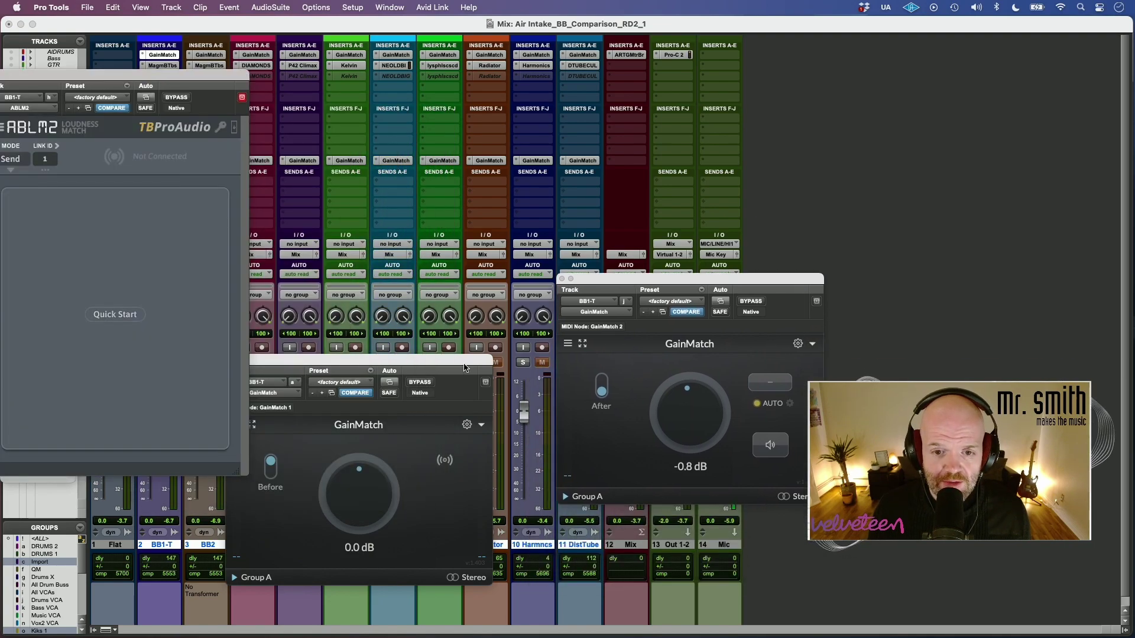
pyautogui.moveTo(488, 354); pyautogui.dragTo(552, 275)
pyautogui.moveTo(118, 75); pyautogui.dragTo(175, 107)
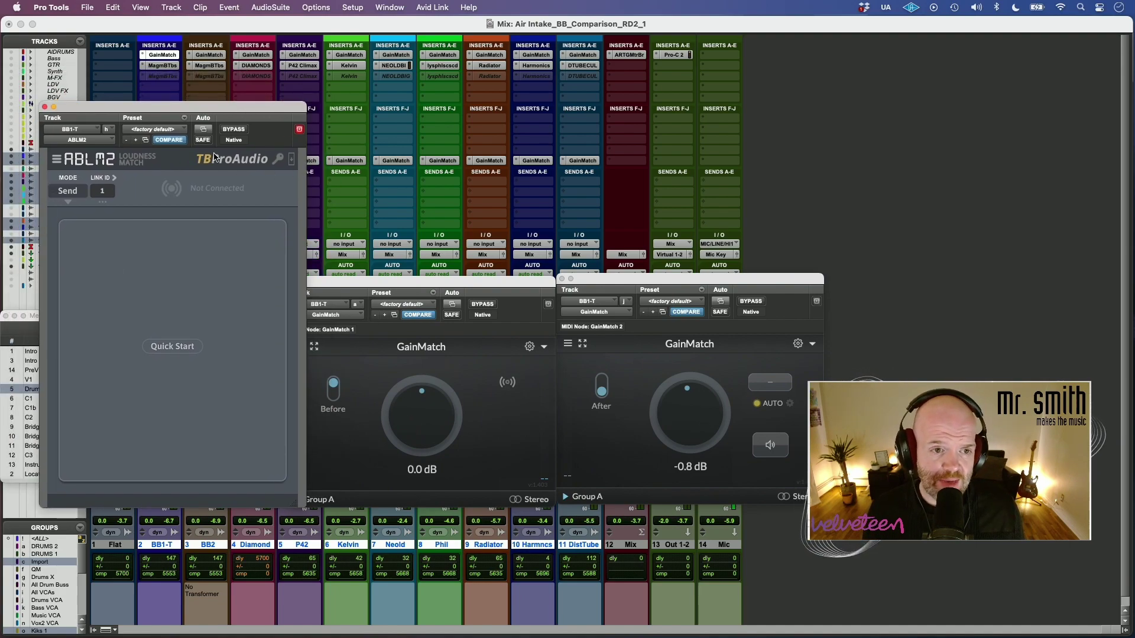
# Step: Make the ABLM2 insert on BB1-T inactive and close the ABLM2 and both GainMatch windows
pyautogui.click(44, 107)
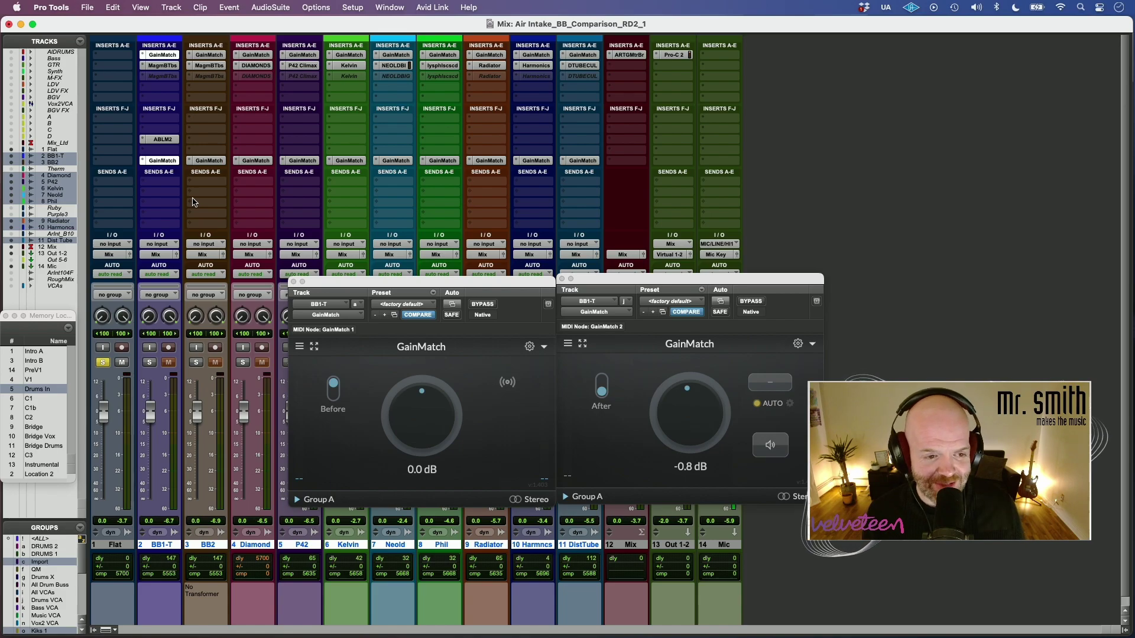
pyautogui.keyDown('ctrl'); pyautogui.keyDown('super'); pyautogui.click(159, 140); pyautogui.keyUp('super'); pyautogui.keyUp('ctrl')
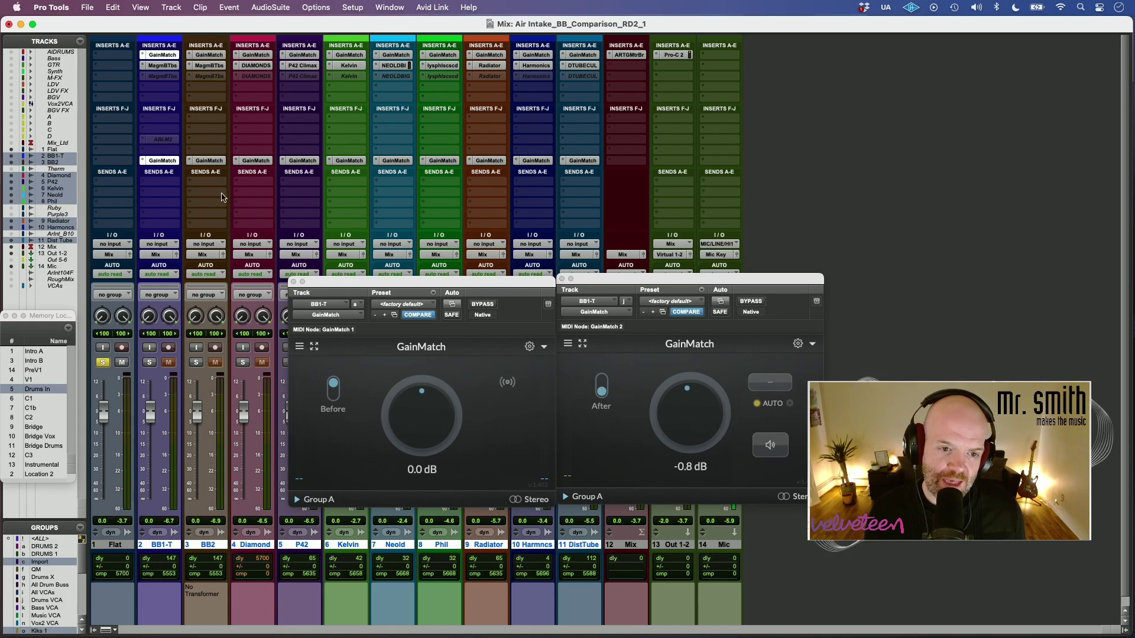
pyautogui.click(293, 283)
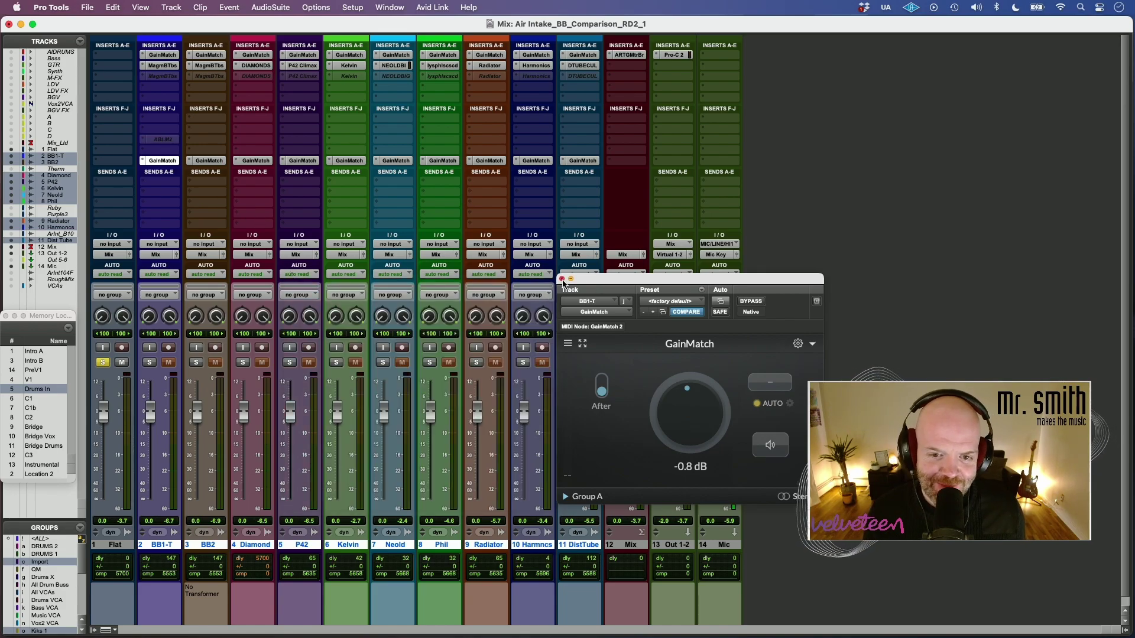
pyautogui.click(562, 279)
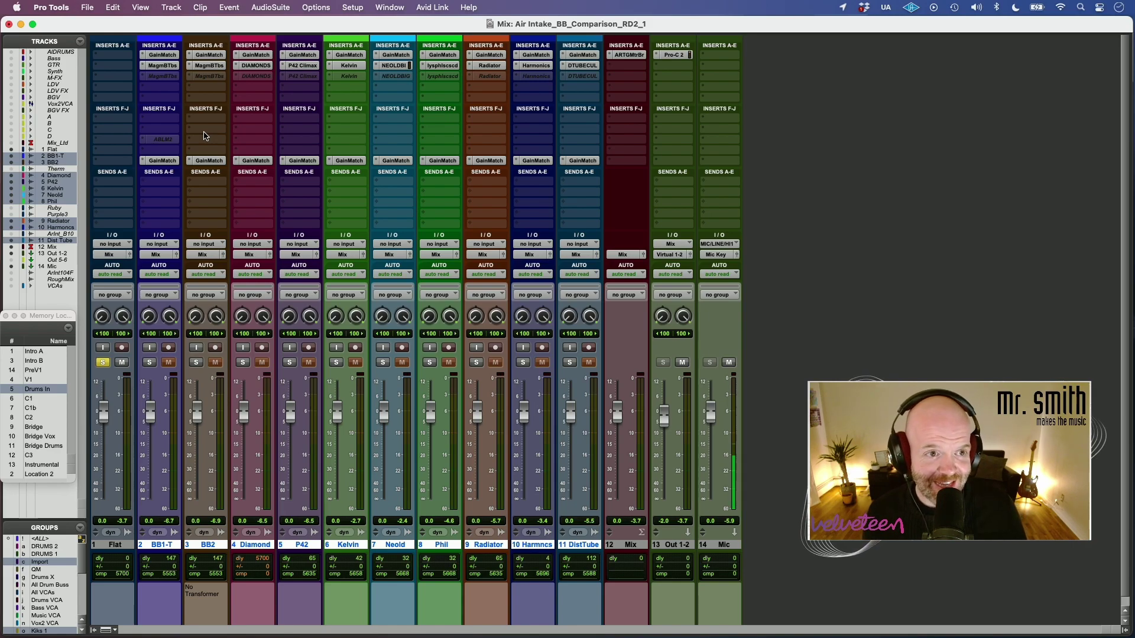
# Step: Recall the PreV1 memory location and start playback
pyautogui.click(52, 369)
pyautogui.press('space')
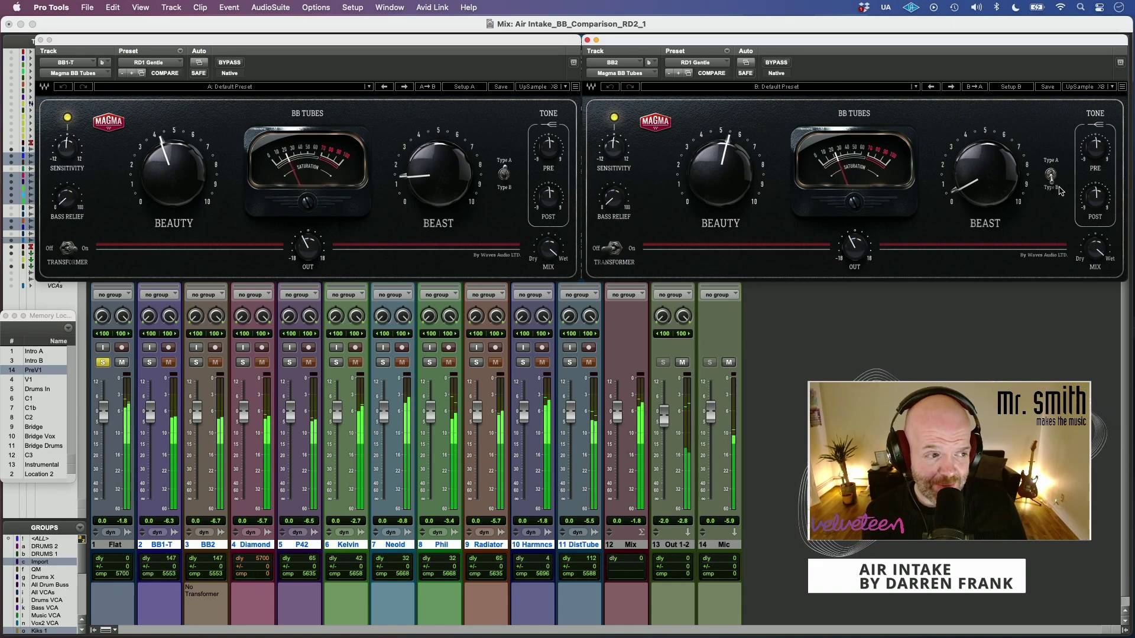
# Step: Solo the BB1-T and BB2 tracks alternately during playback to compare the two Magma BB Tubes settings
pyautogui.click(150, 362)
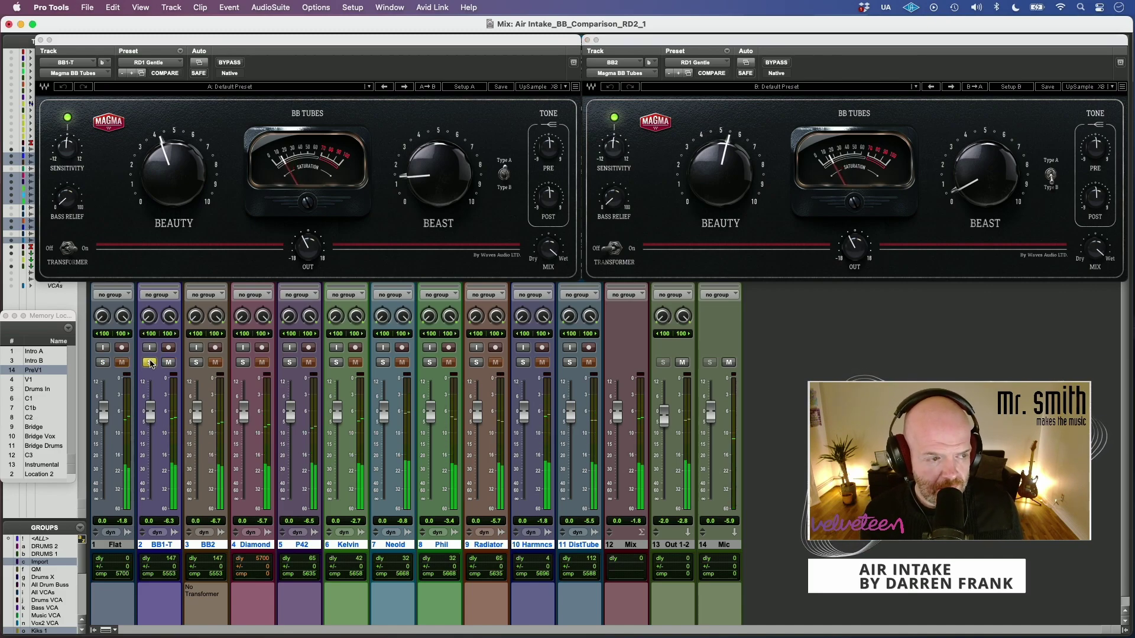
pyautogui.click(197, 362)
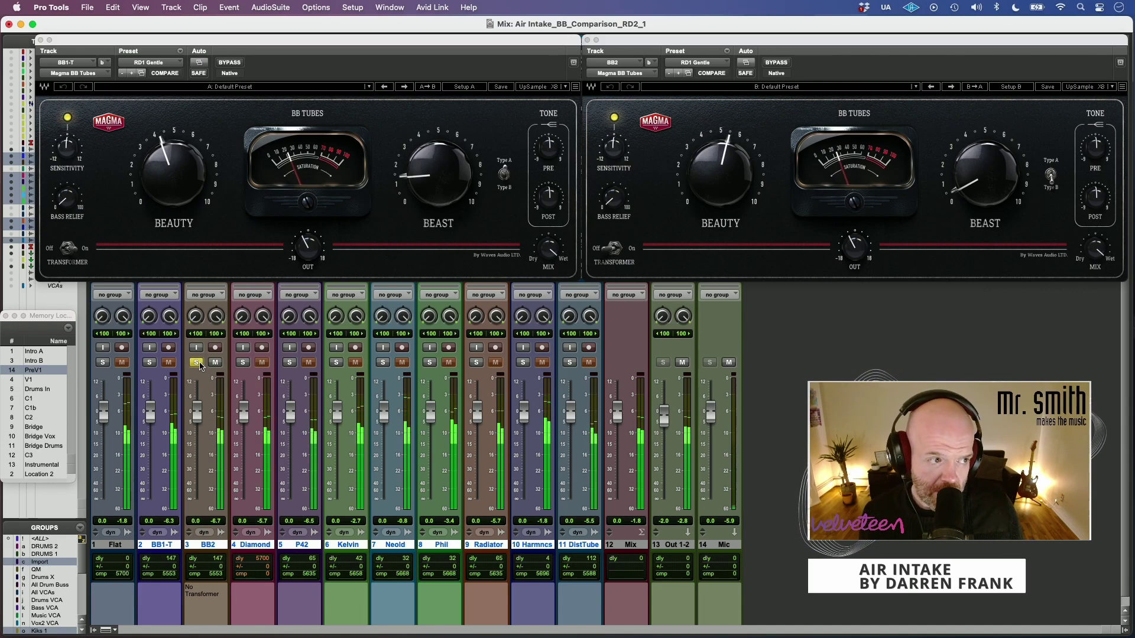
pyautogui.click(151, 363)
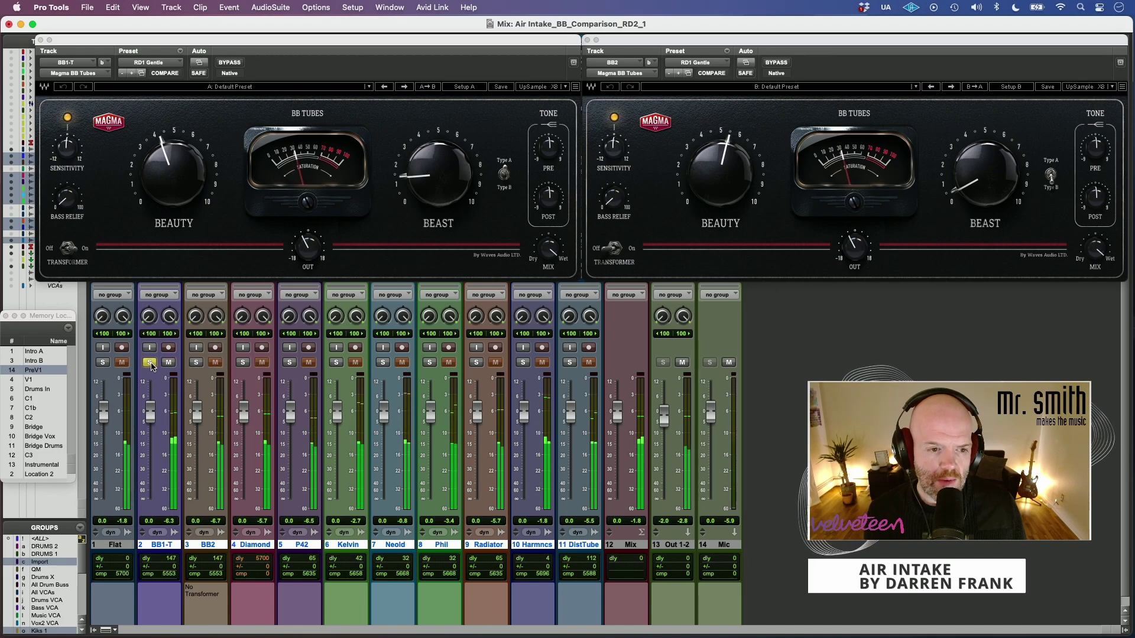
pyautogui.click(198, 363)
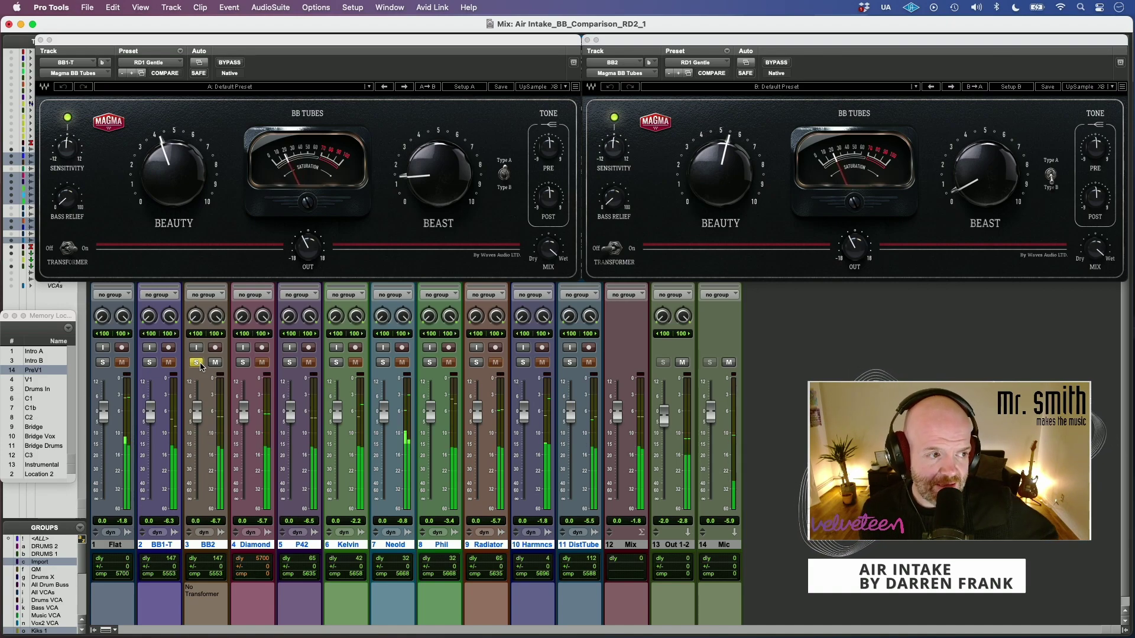
pyautogui.click(150, 362)
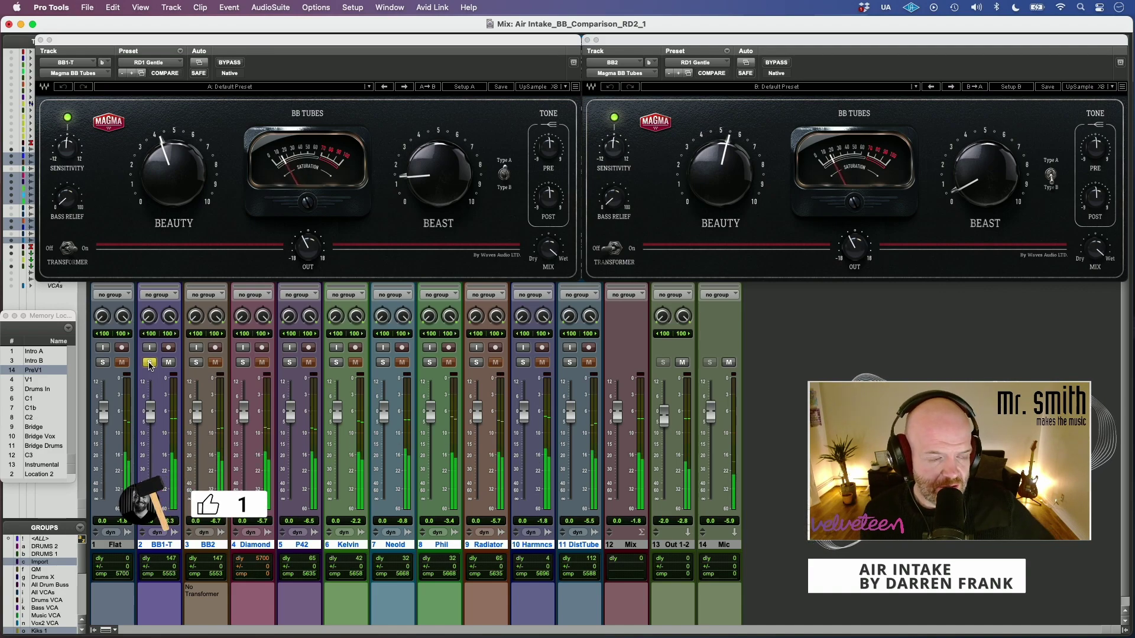
pyautogui.click(201, 364)
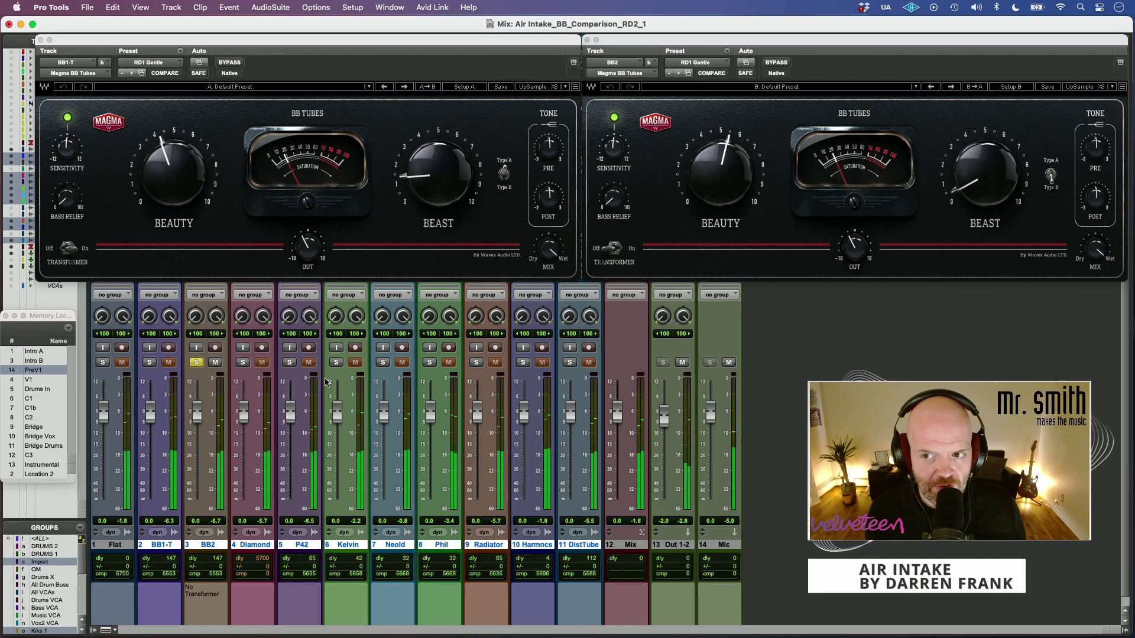
# Step: Try Beast Type A in the BB2 track's BB Tubes, compare it with BB1-T in solo, and restore Type B
pyautogui.click(1052, 173)
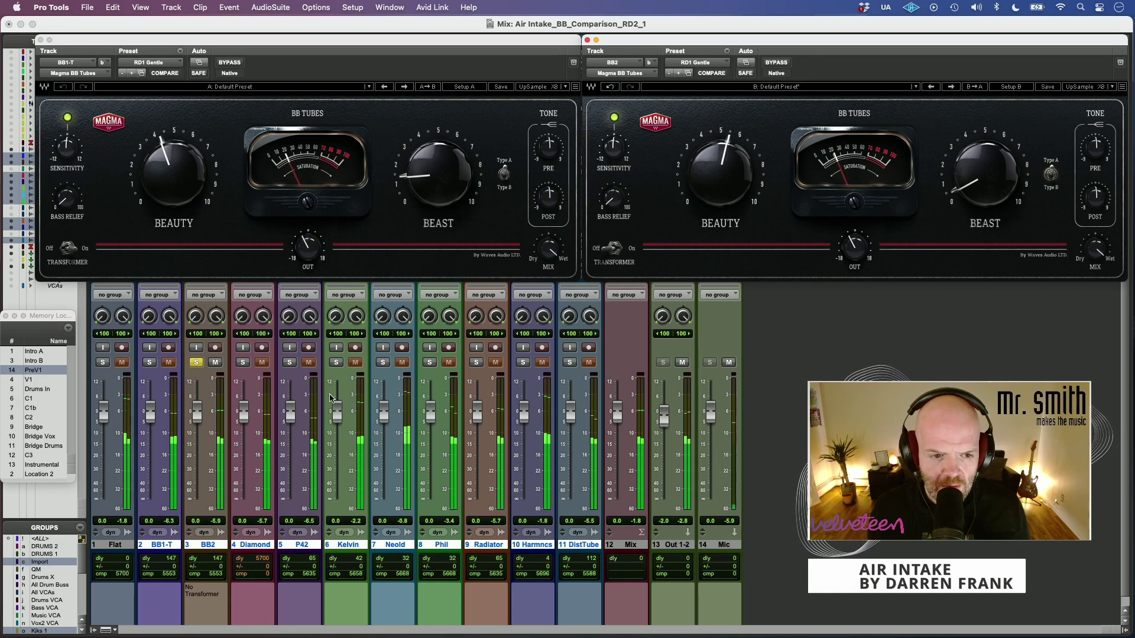
pyautogui.click(150, 366)
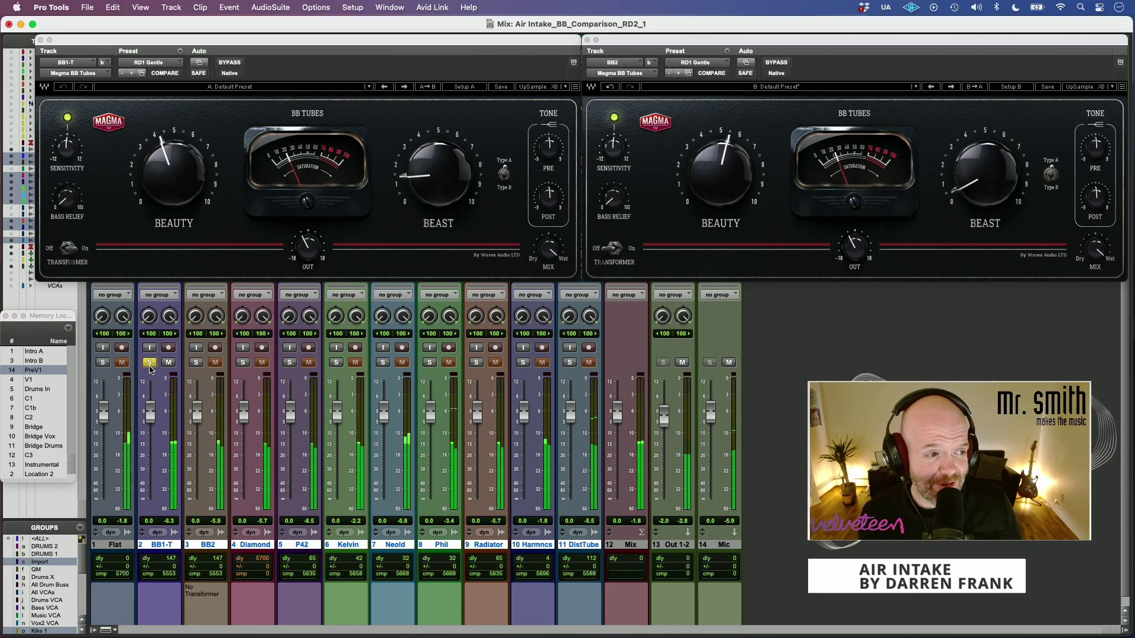
pyautogui.click(197, 363)
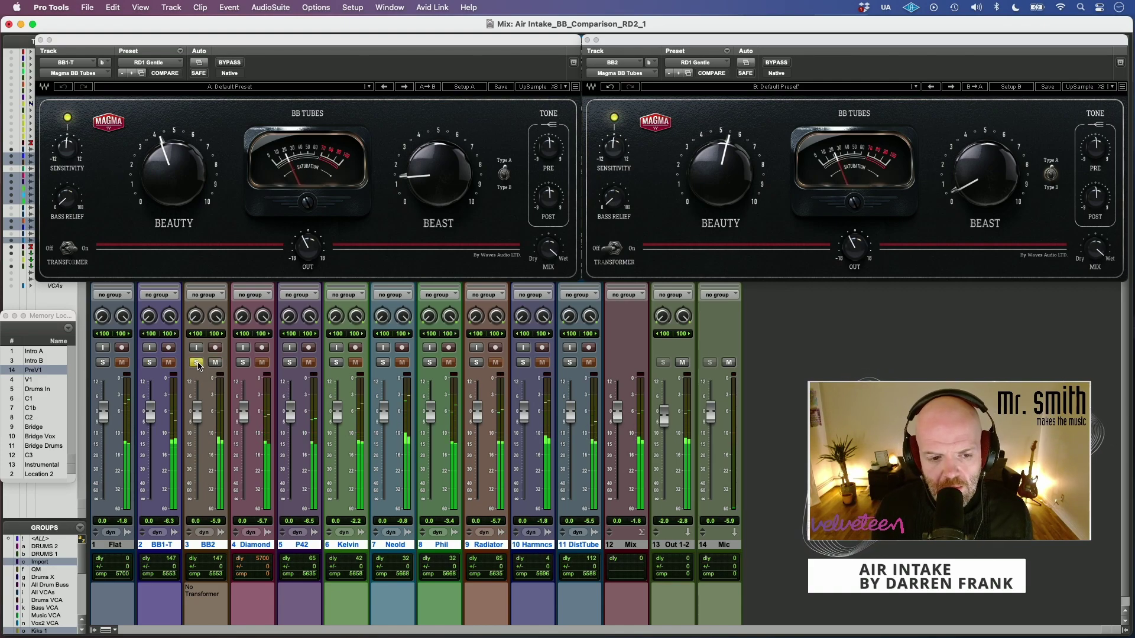
pyautogui.click(1052, 175)
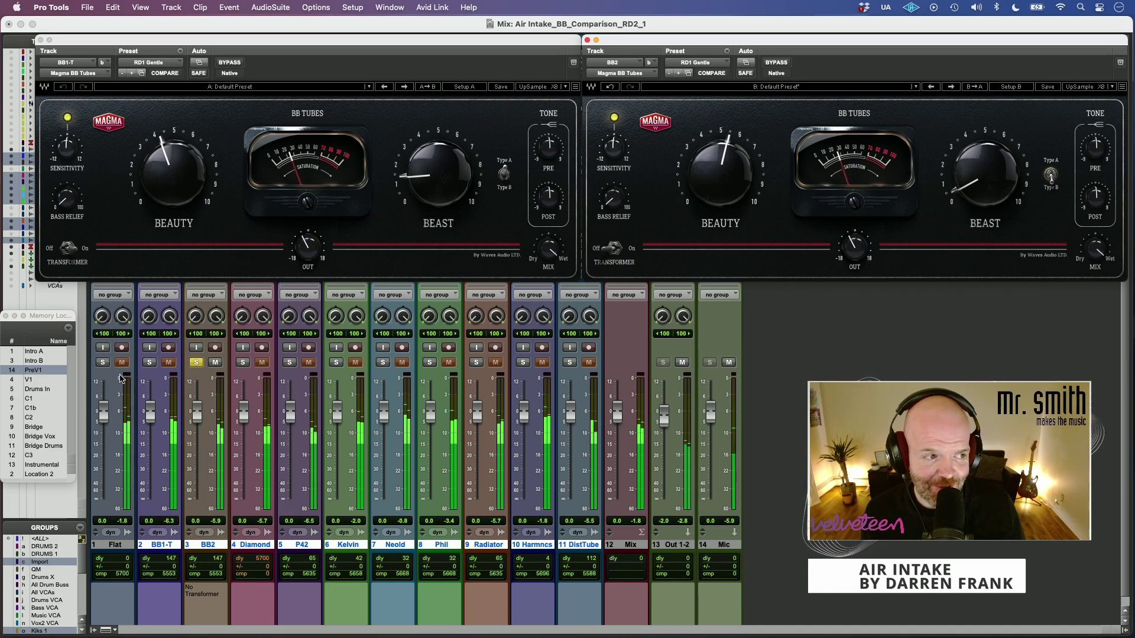
# Step: Compare the unprocessed Flat track with BB2 and BB1-T by soloing each in turn
pyautogui.click(103, 366)
pyautogui.click(102, 363)
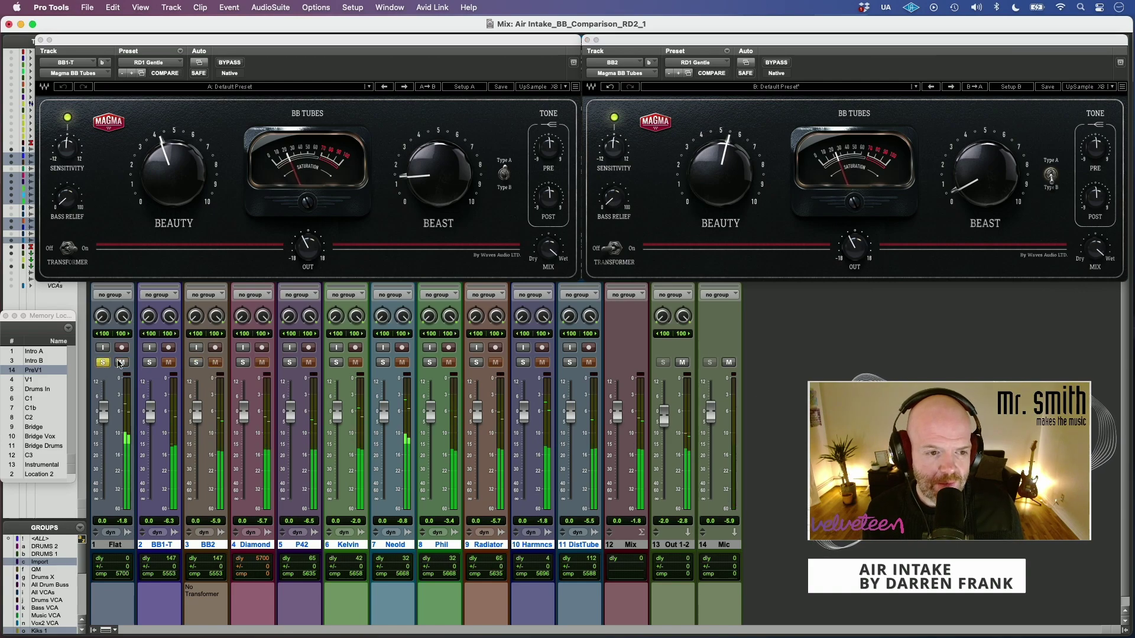
pyautogui.click(196, 363)
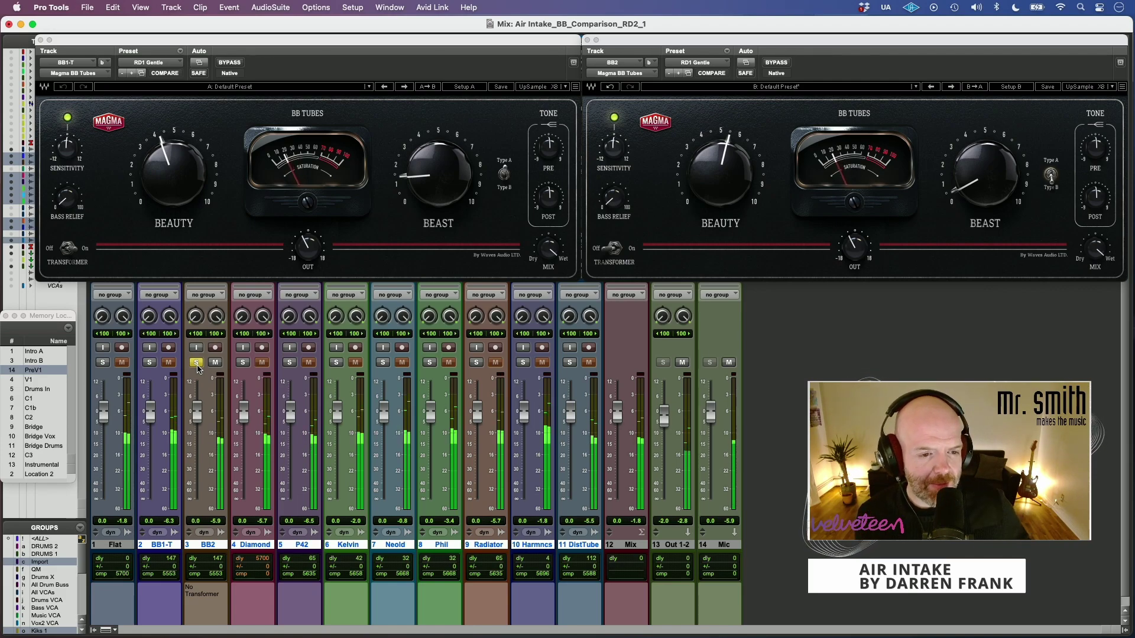
pyautogui.click(150, 362)
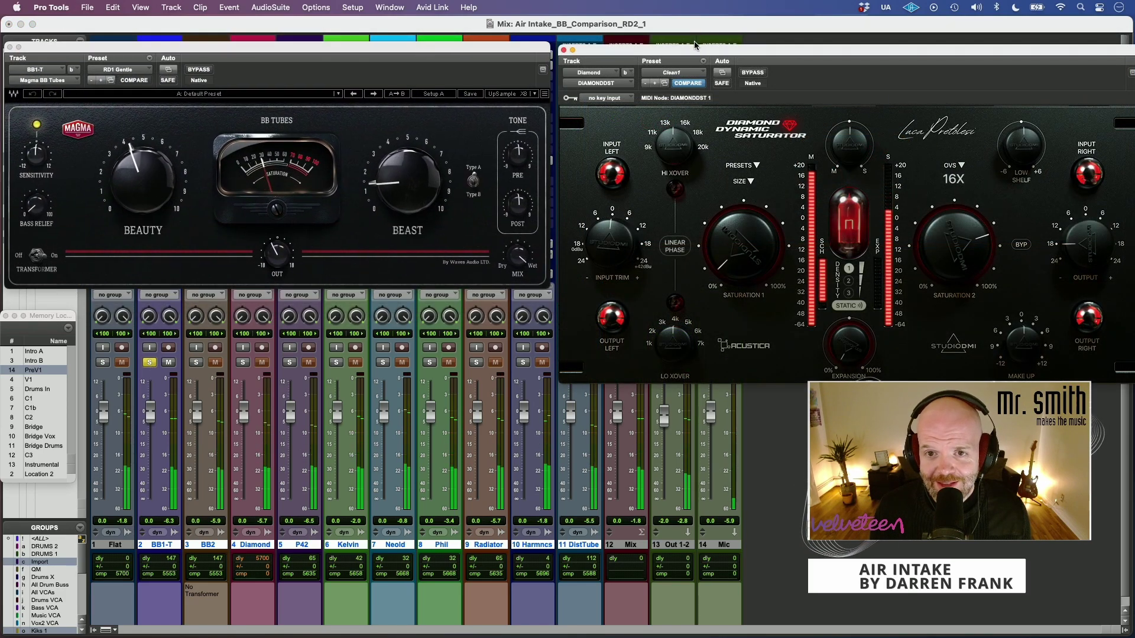
# Step: Place the Diamond Dynamic Saturator and BB Tubes windows side by side and compare the Diamond and BB1-T tracks by soloing them alternately
pyautogui.moveTo(591, 50); pyautogui.dragTo(585, 23)
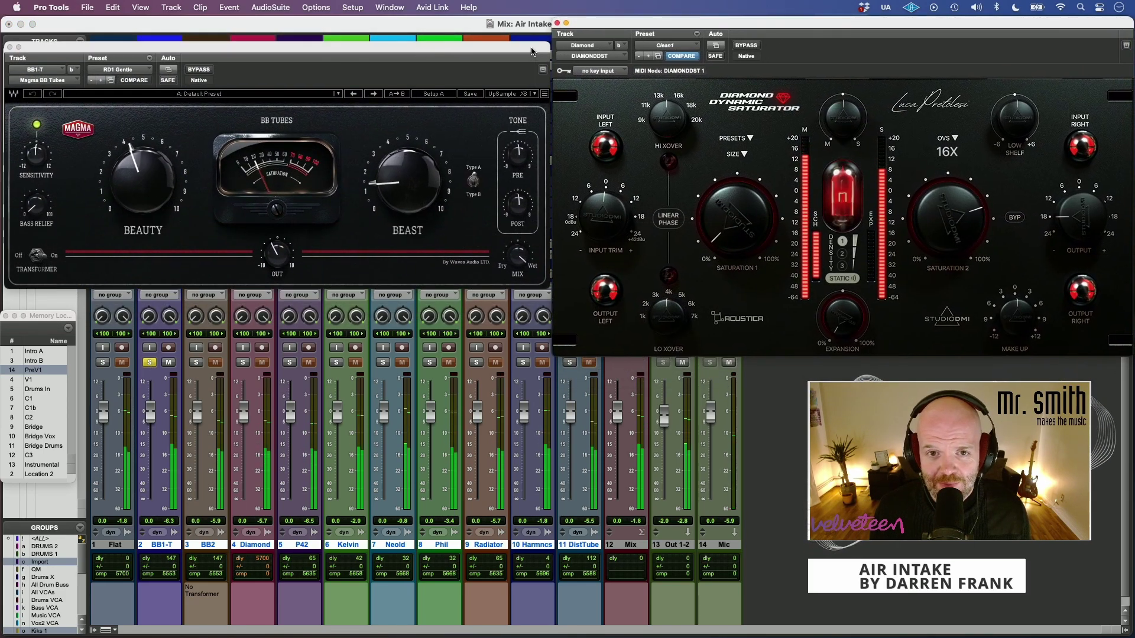
pyautogui.moveTo(535, 52); pyautogui.dragTo(535, 39)
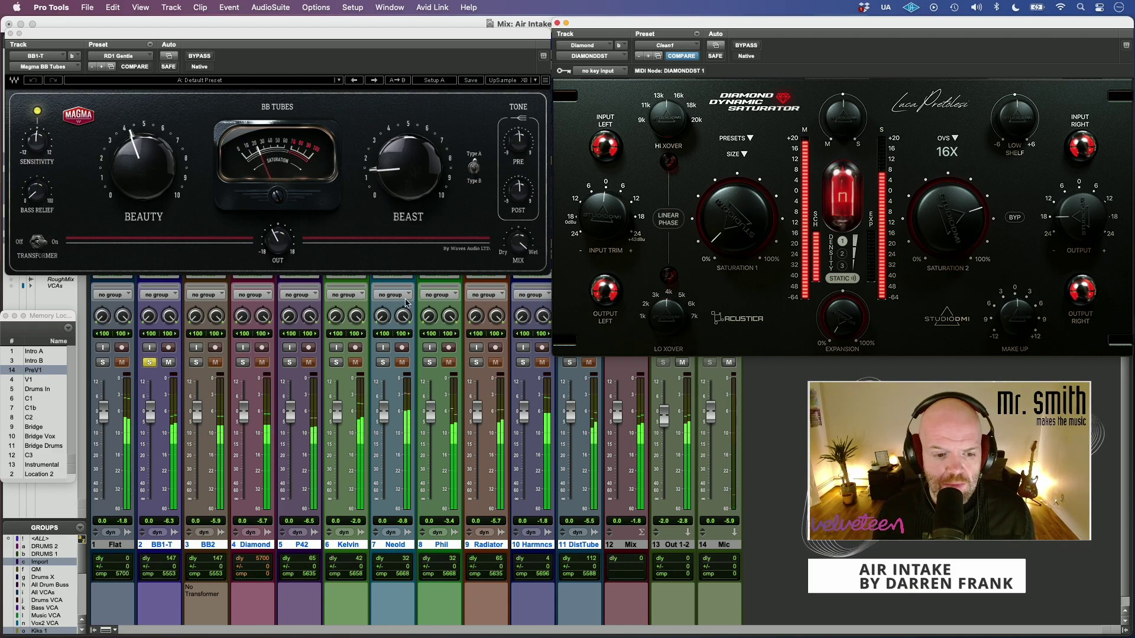
pyautogui.click(243, 363)
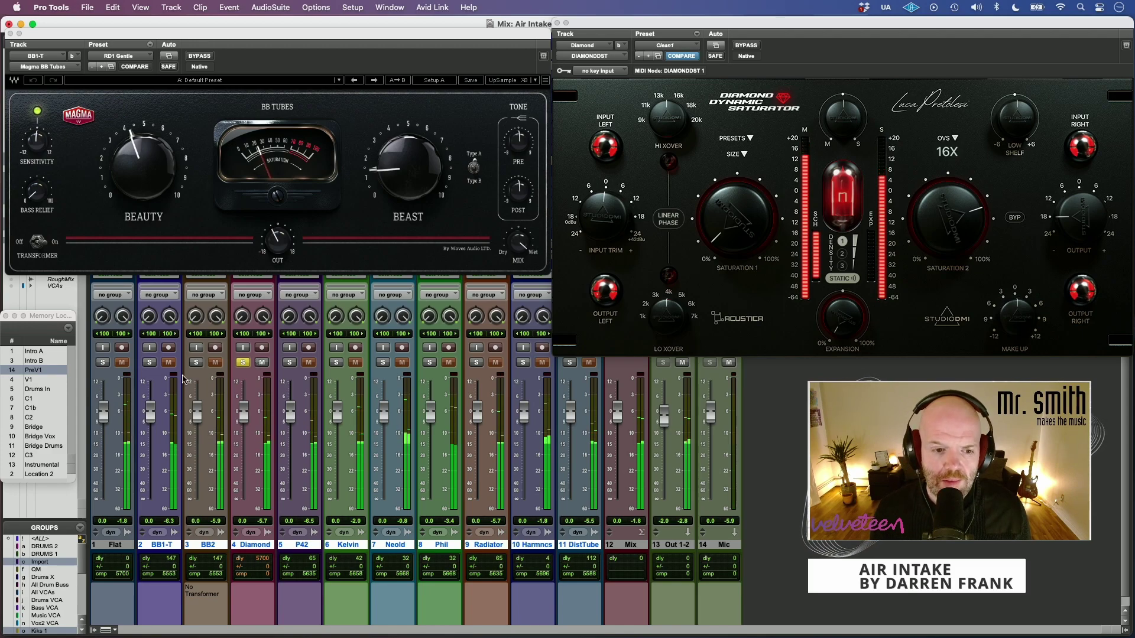
pyautogui.click(153, 364)
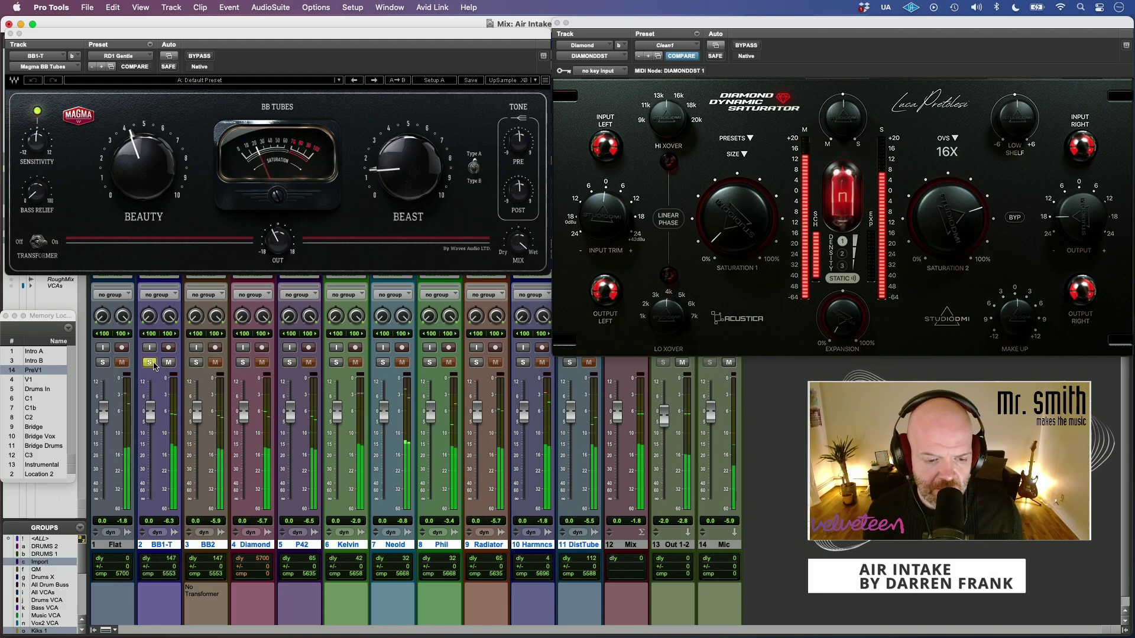
pyautogui.click(243, 363)
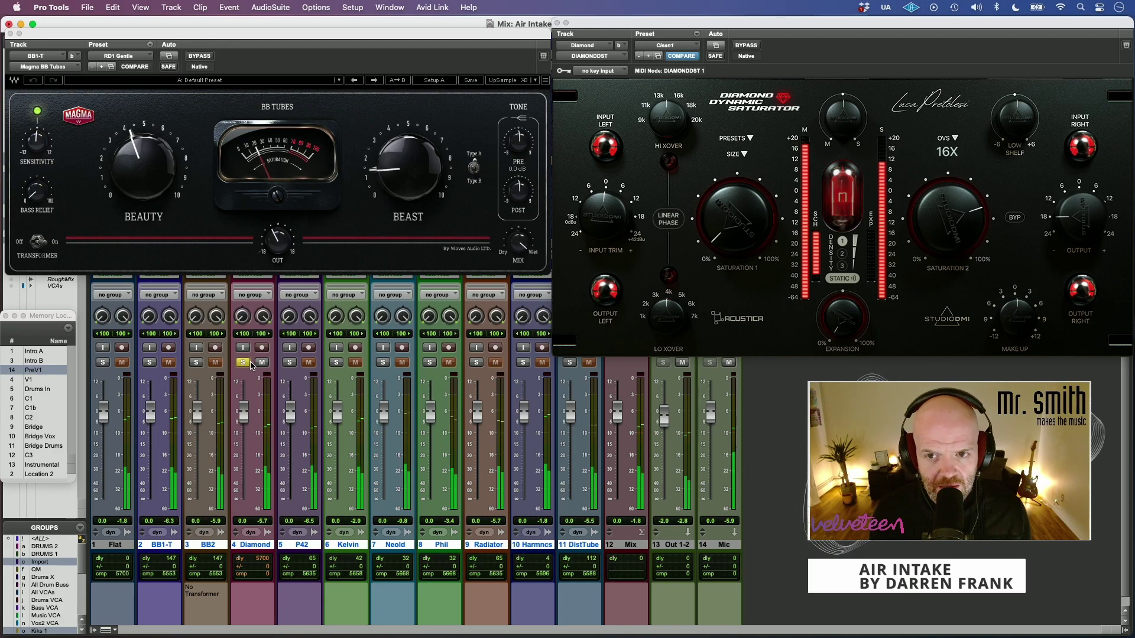
pyautogui.click(152, 364)
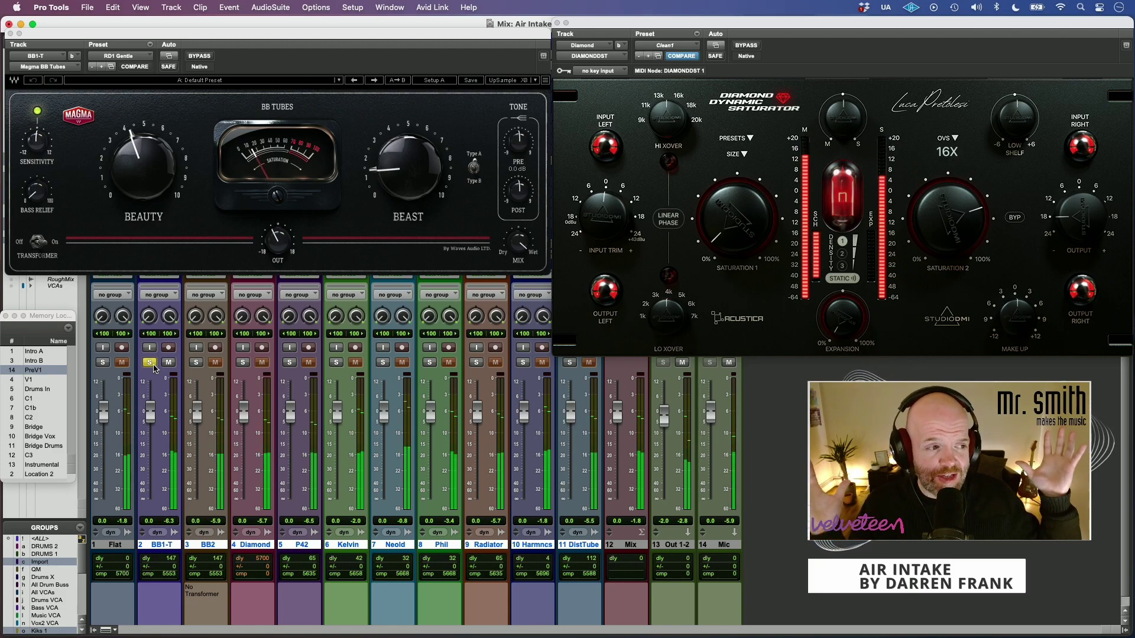
pyautogui.click(243, 362)
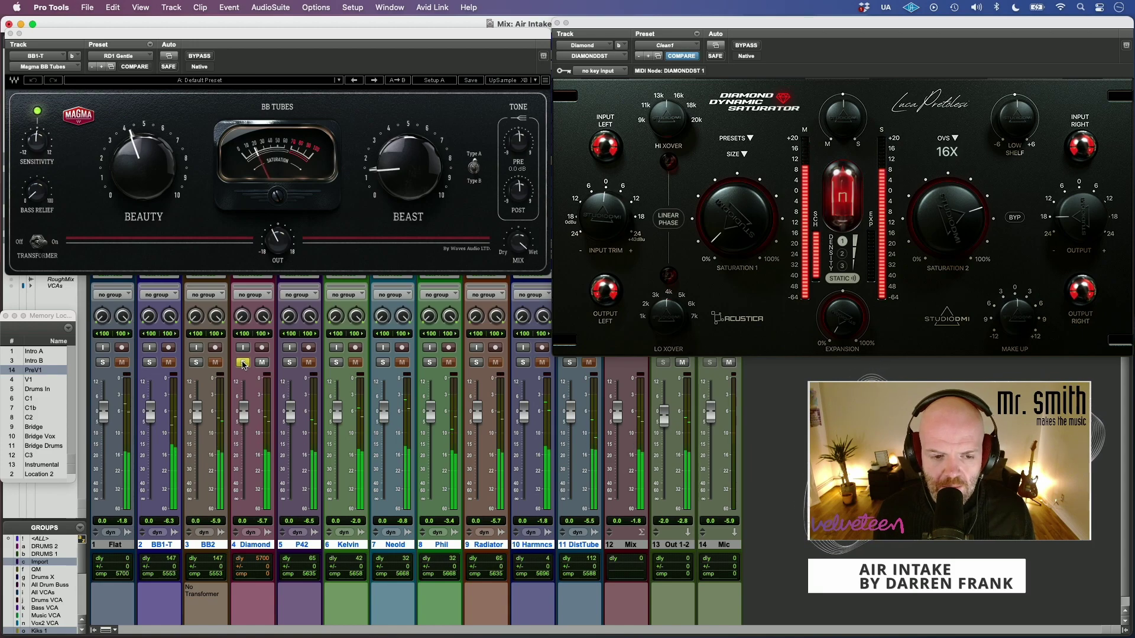
pyautogui.click(148, 362)
pyautogui.click(245, 364)
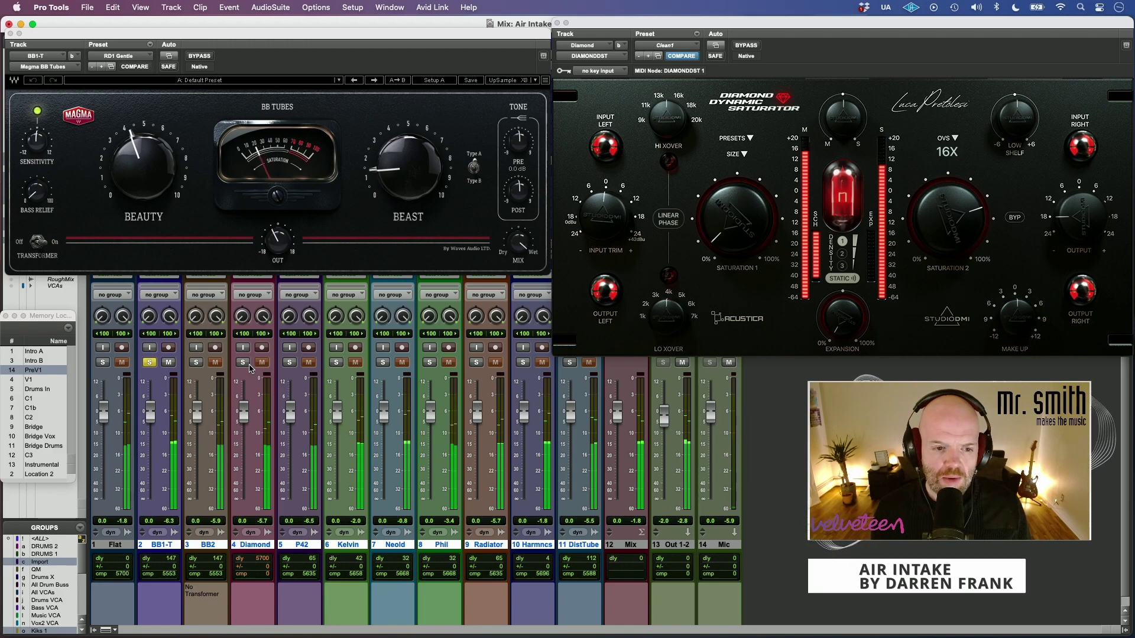
# Step: Solo BB2, Diamond and BB1-T in turn, focusing on BB2 against Diamond, to compare their saturation
pyautogui.click(196, 362)
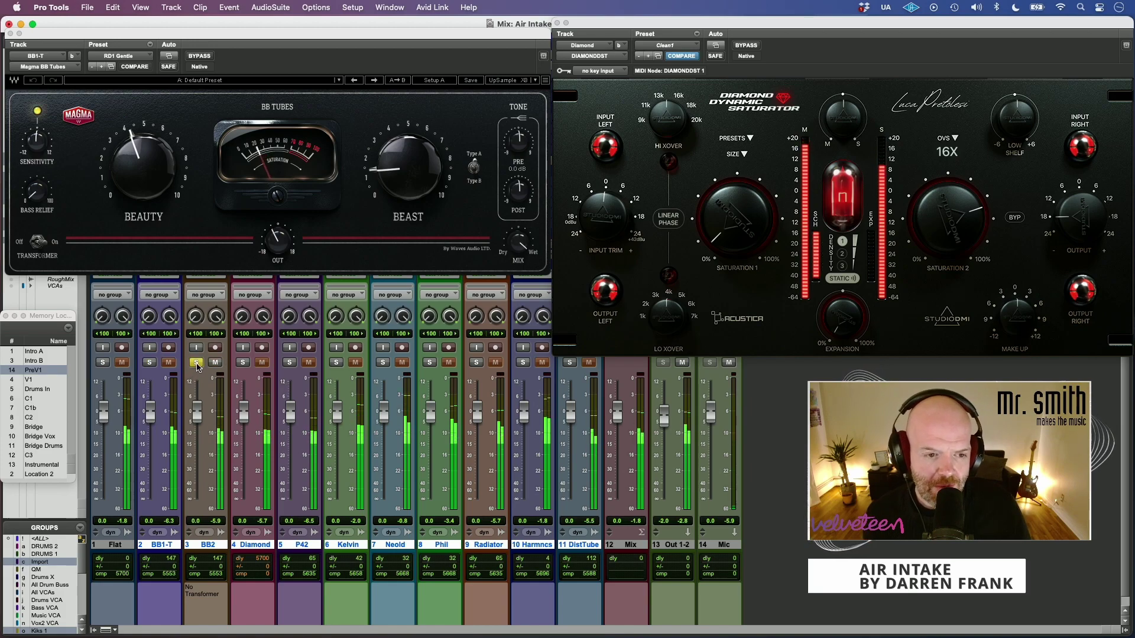
pyautogui.click(244, 364)
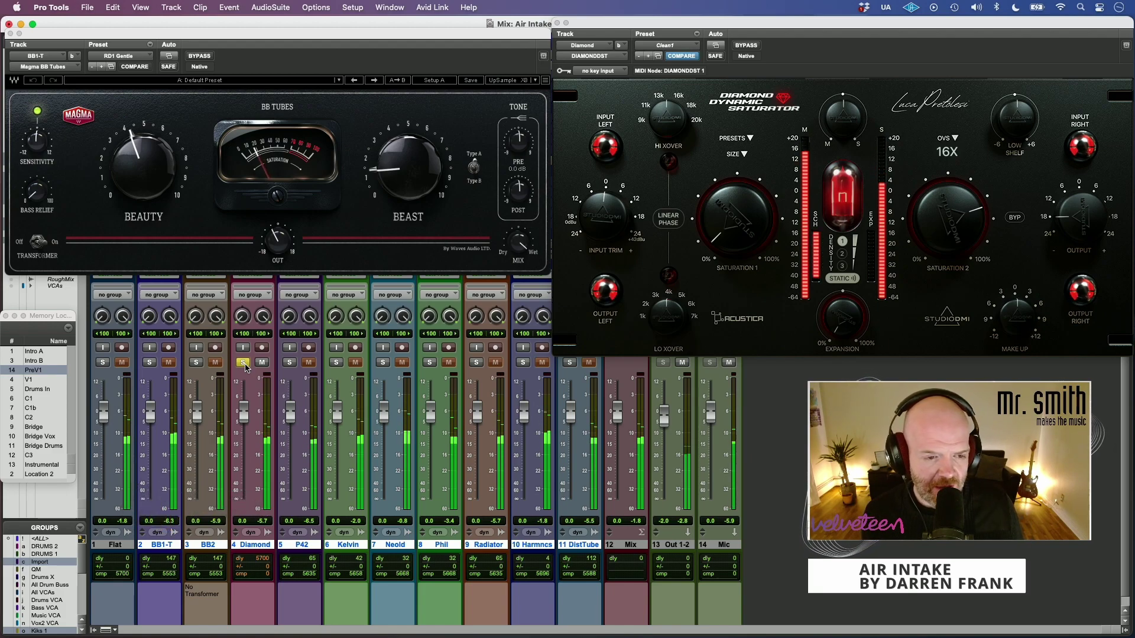
pyautogui.click(151, 364)
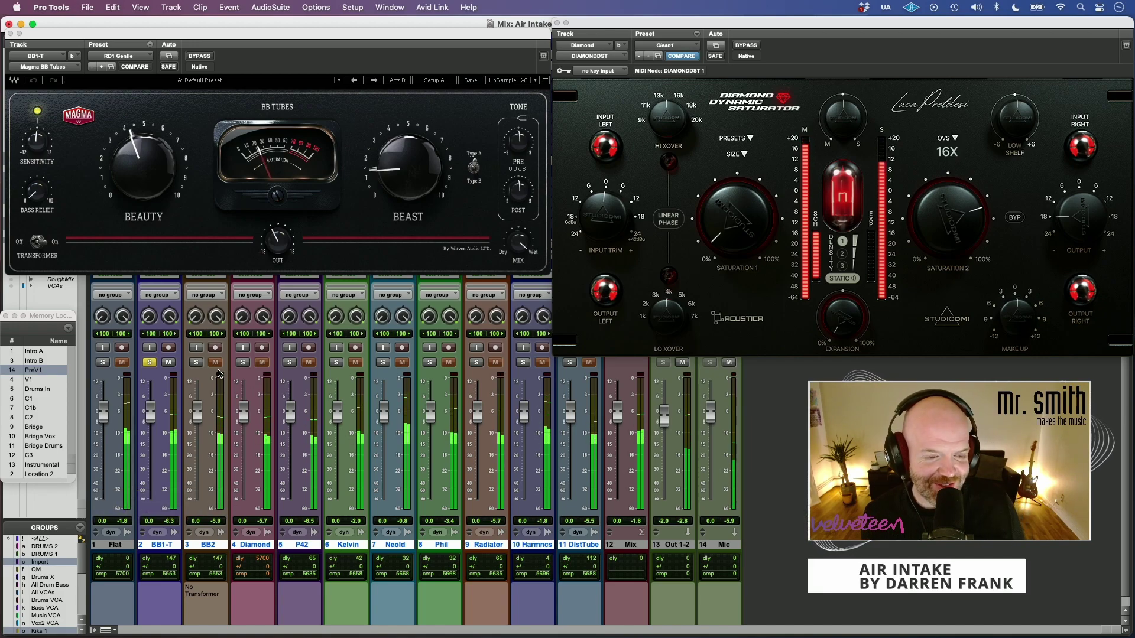
pyautogui.click(196, 362)
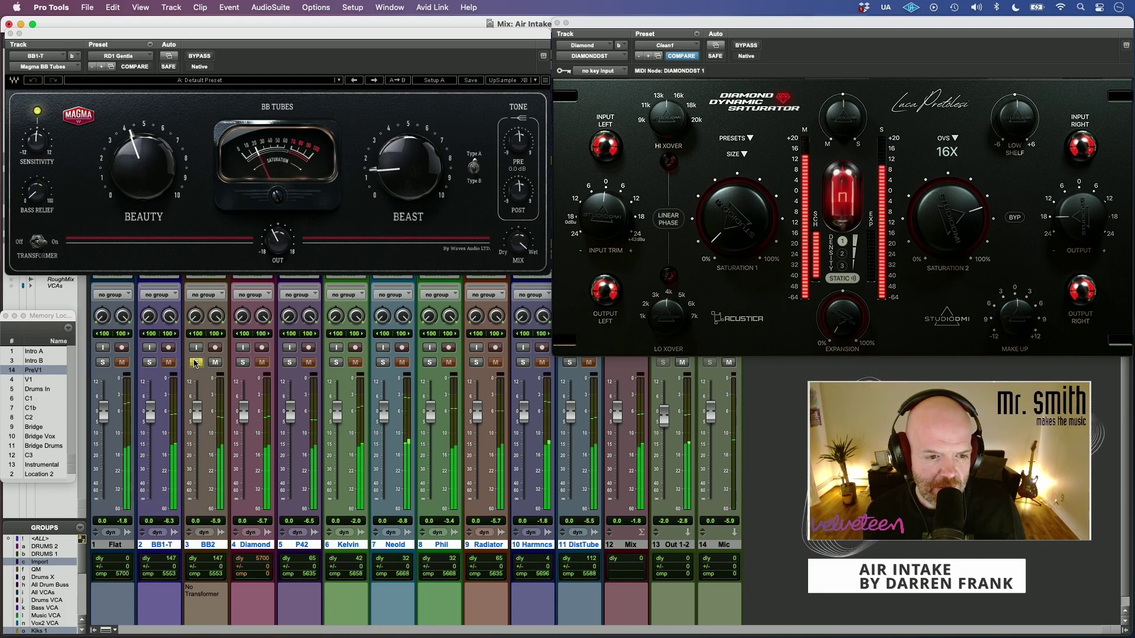
pyautogui.click(242, 363)
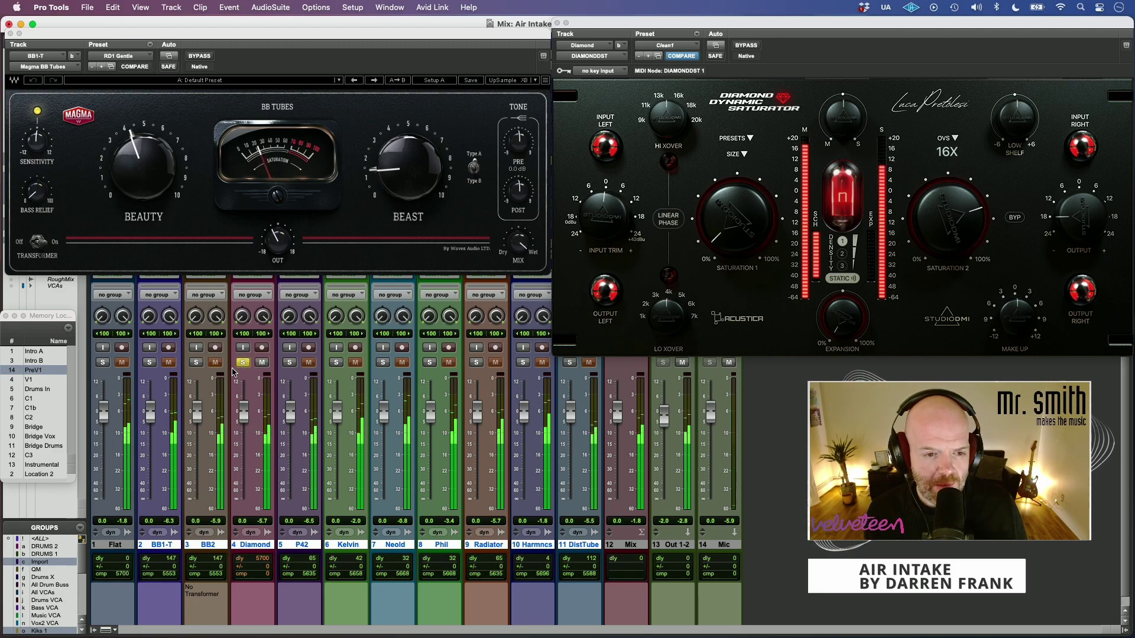
pyautogui.click(199, 364)
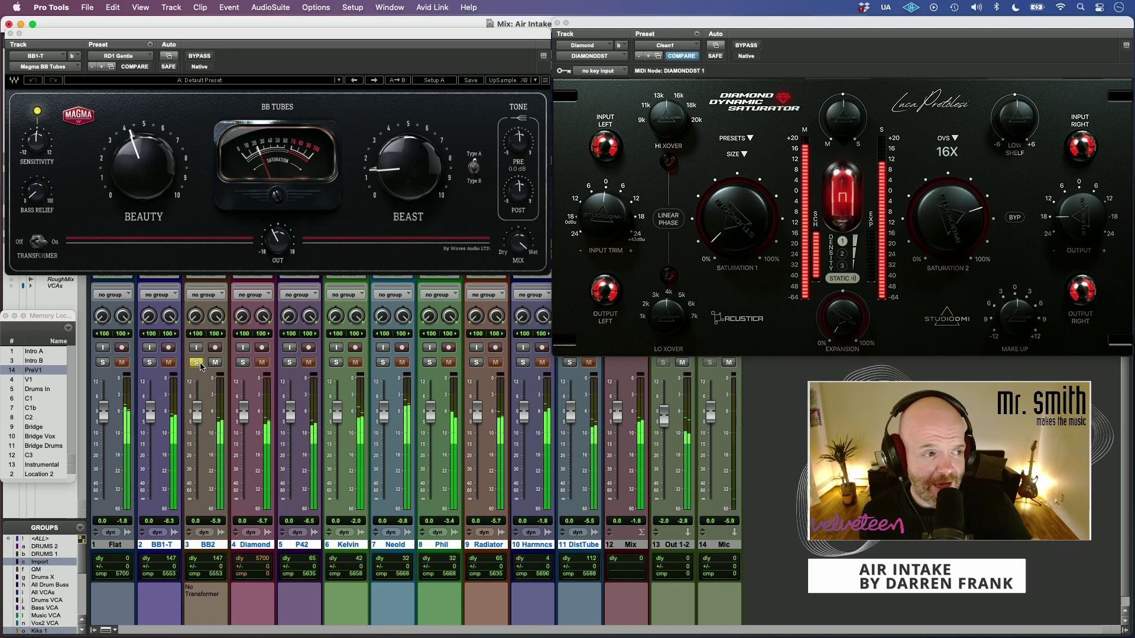
pyautogui.click(243, 363)
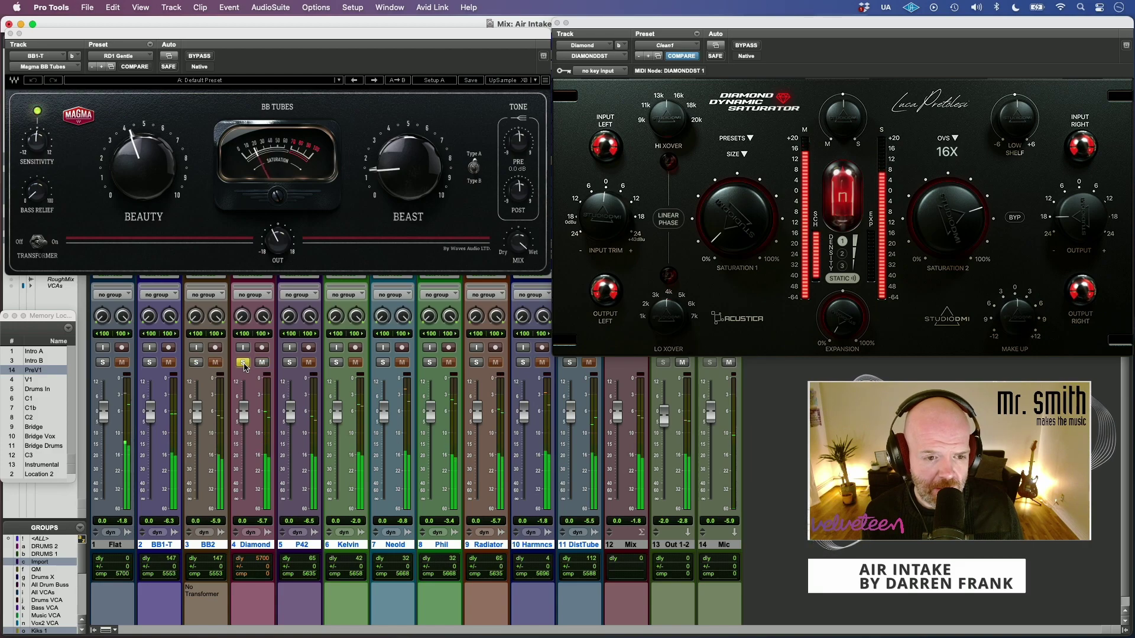
pyautogui.click(197, 363)
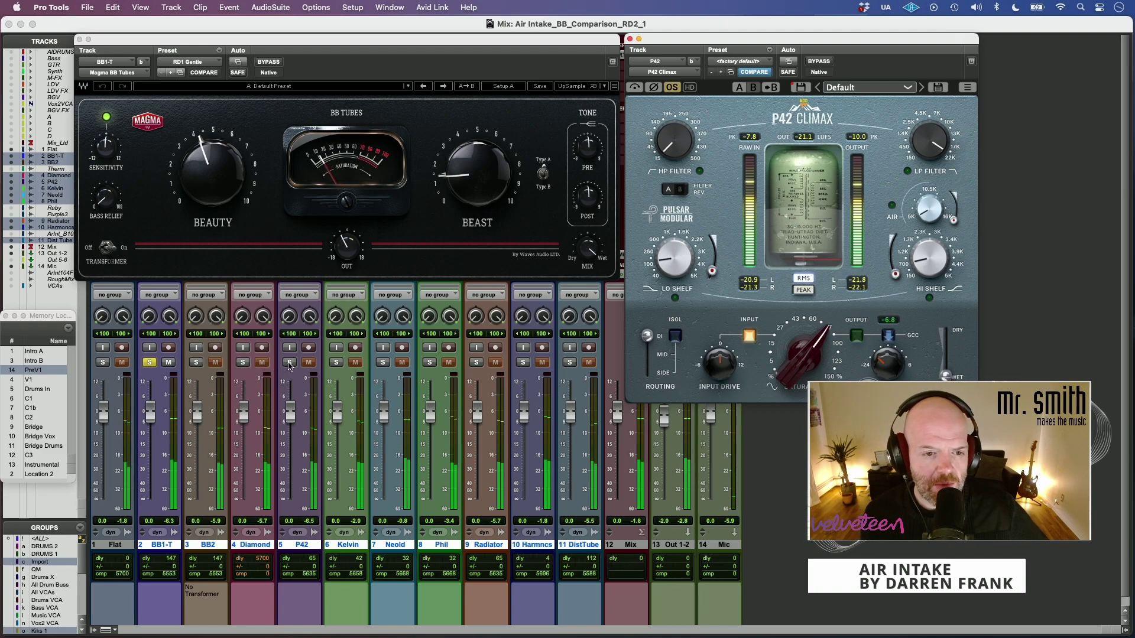
# Step: Shrink the P42 Climax window, arrange it beside the BB Tubes window, and solo the P42 track
pyautogui.moveTo(815, 342)
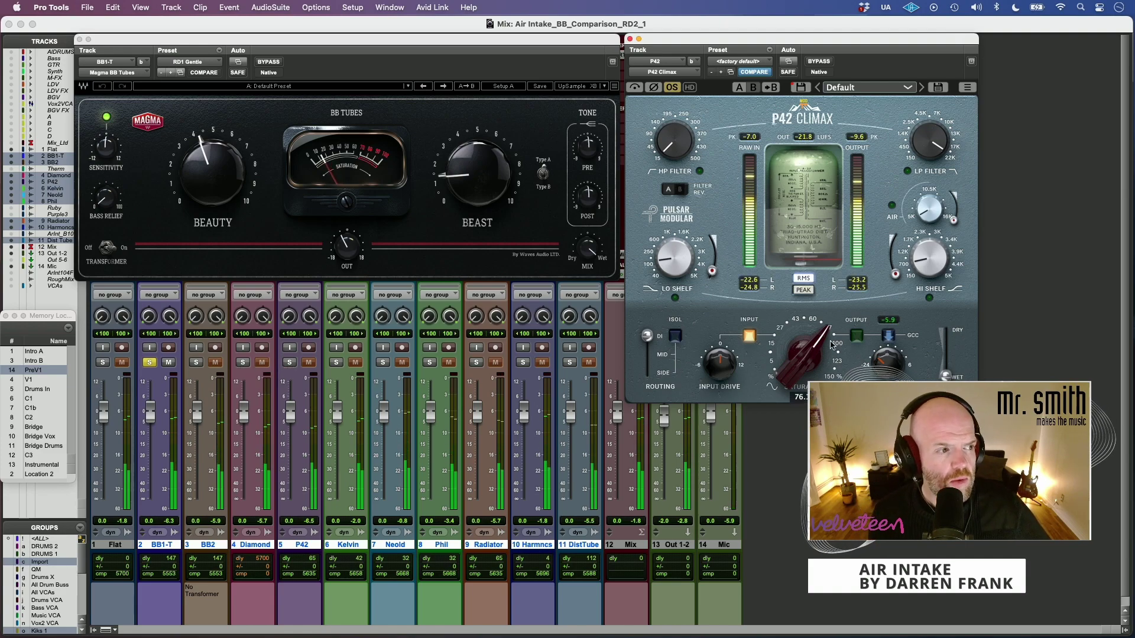
pyautogui.moveTo(974, 400); pyautogui.dragTo(962, 368)
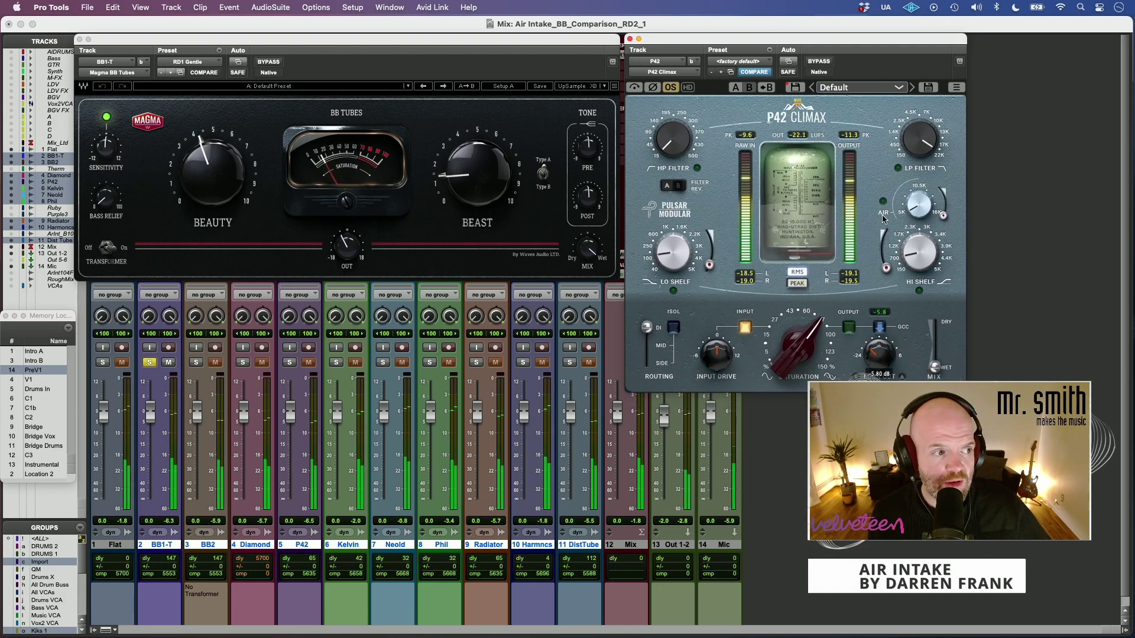
pyautogui.moveTo(783, 39); pyautogui.dragTo(875, 3)
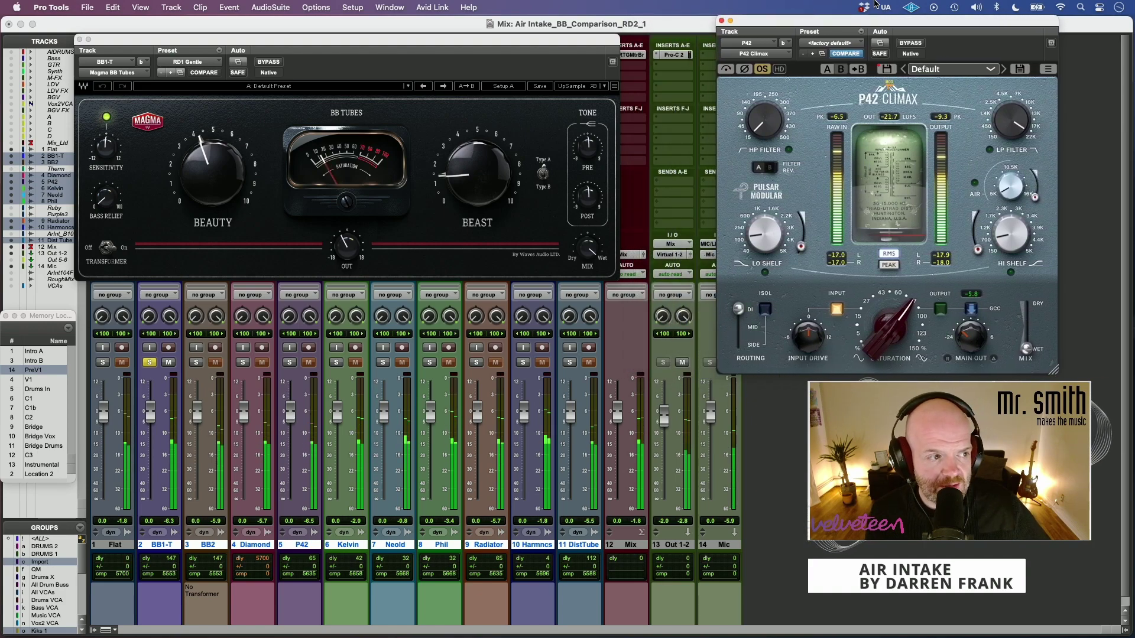
pyautogui.moveTo(601, 40); pyautogui.dragTo(593, 35)
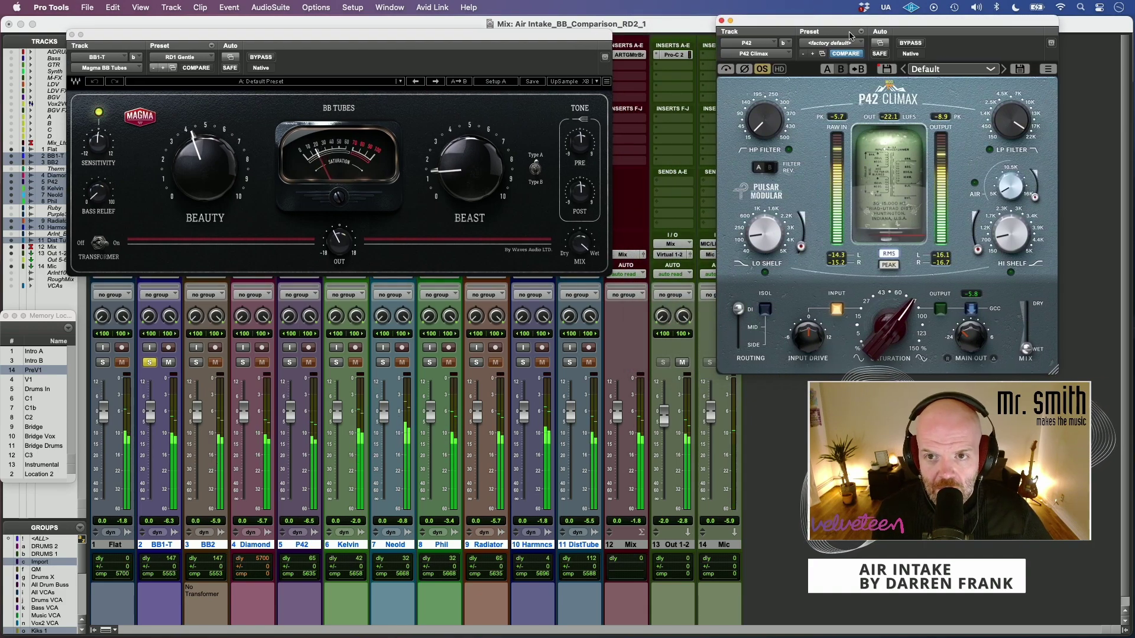
pyautogui.moveTo(824, 34); pyautogui.dragTo(747, 35)
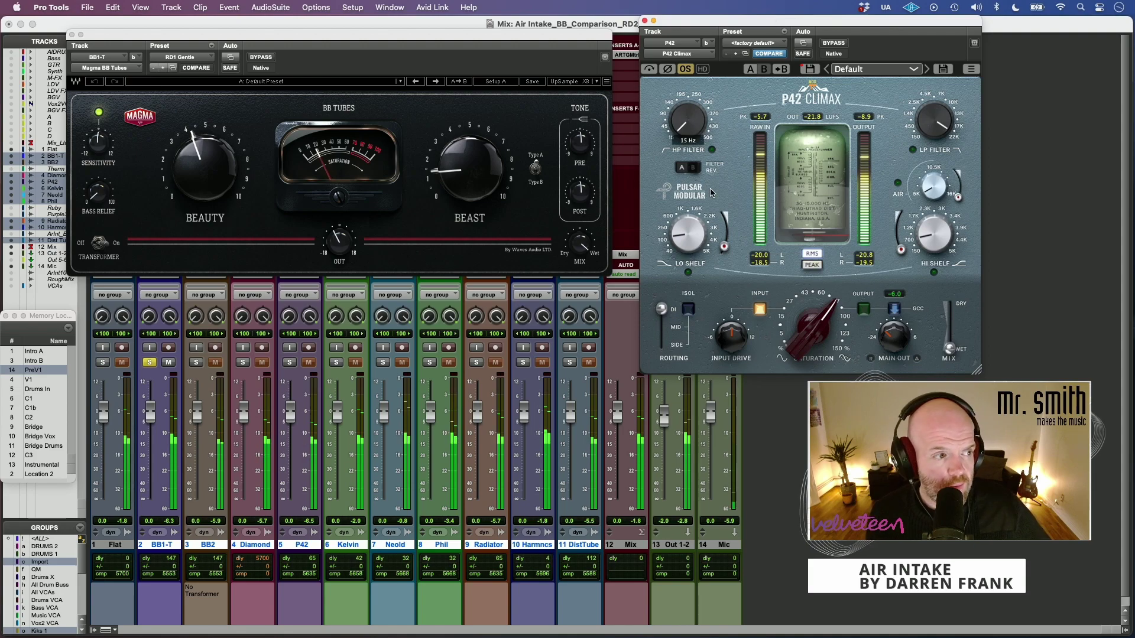
pyautogui.click(290, 363)
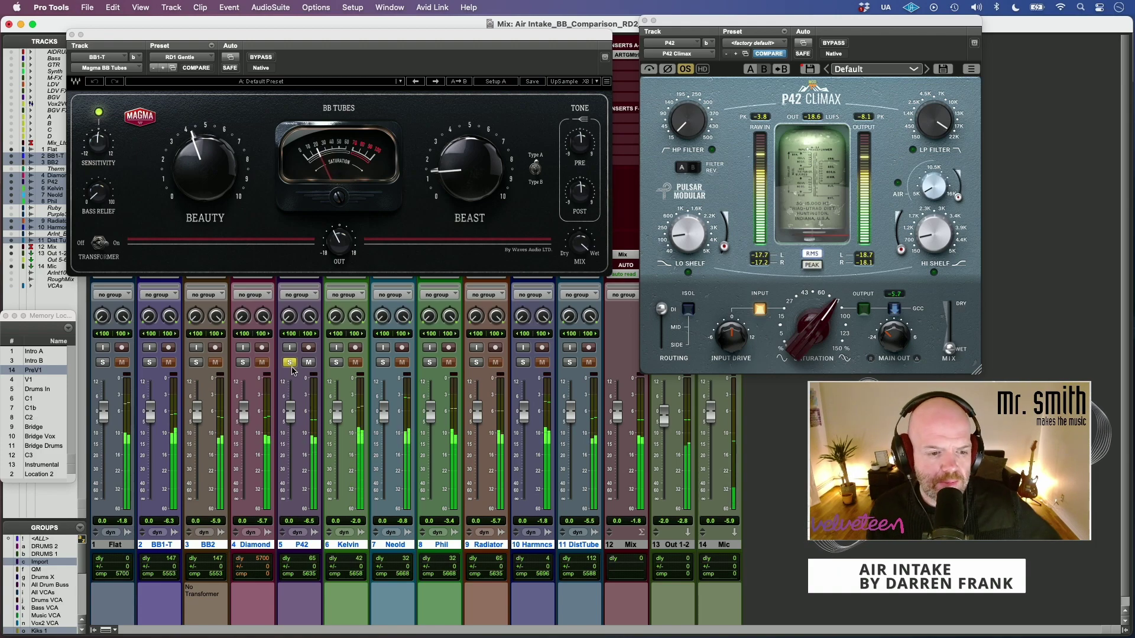
# Step: Cycle solo through BB1-T, BB2 and P42 twice to compare both BB Tubes tracks with P42 Climax
pyautogui.click(150, 362)
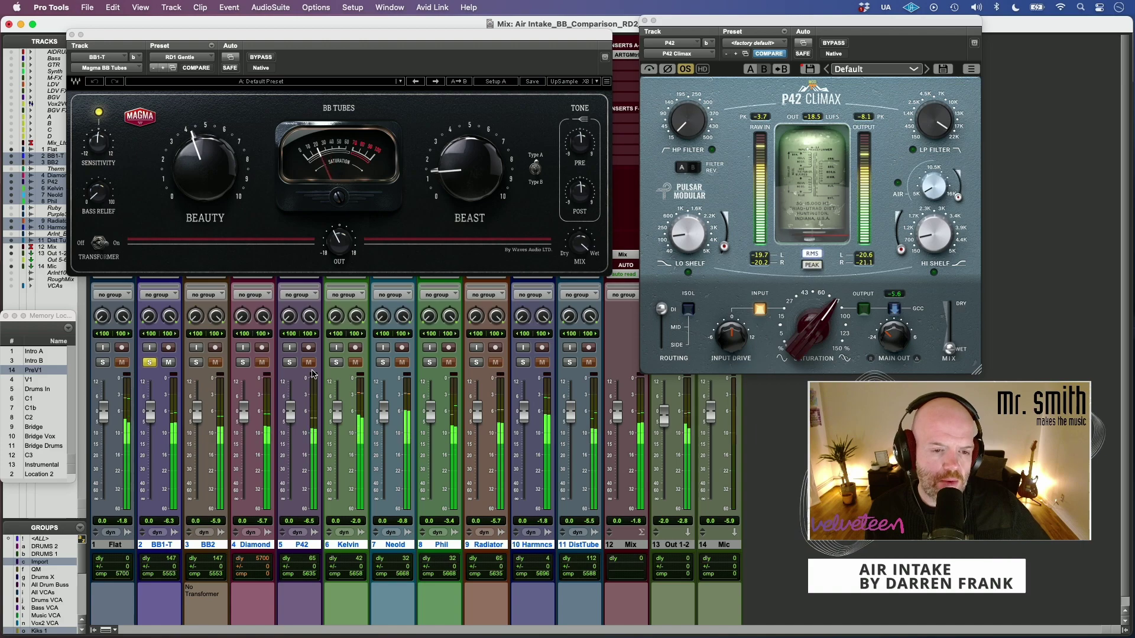
pyautogui.click(199, 363)
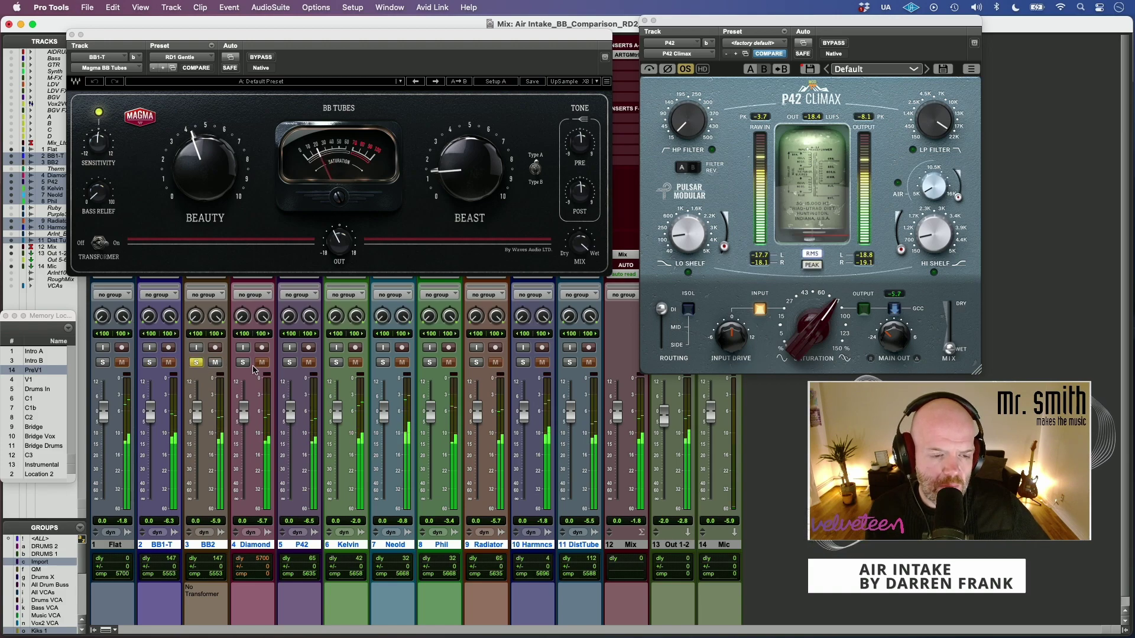
pyautogui.click(289, 363)
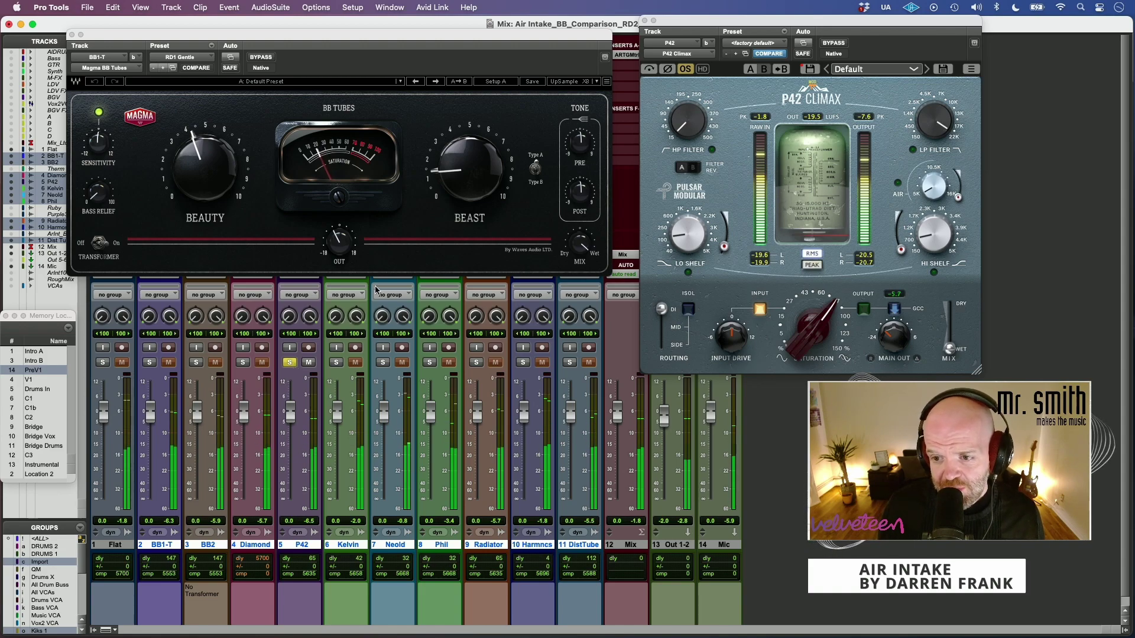
pyautogui.moveTo(782, 321)
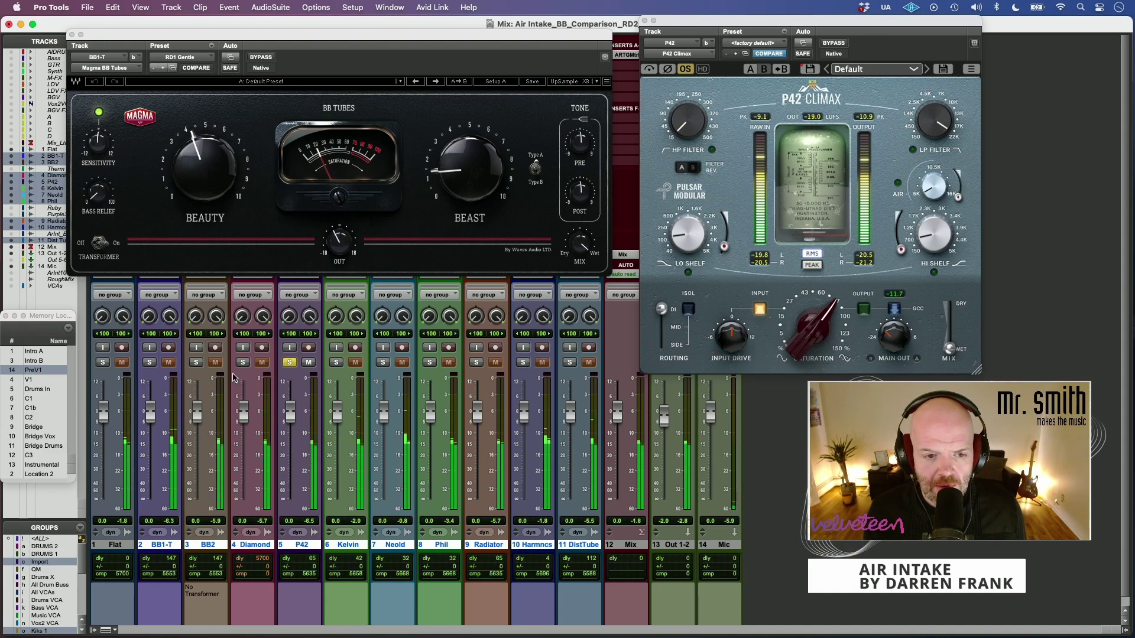
pyautogui.click(152, 366)
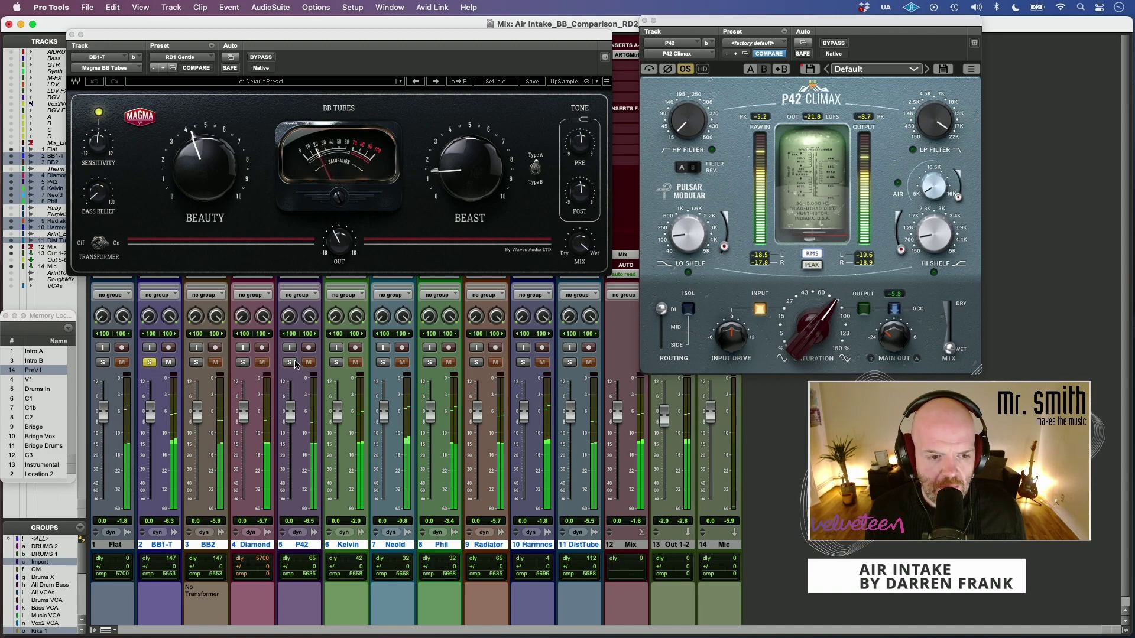
pyautogui.click(197, 363)
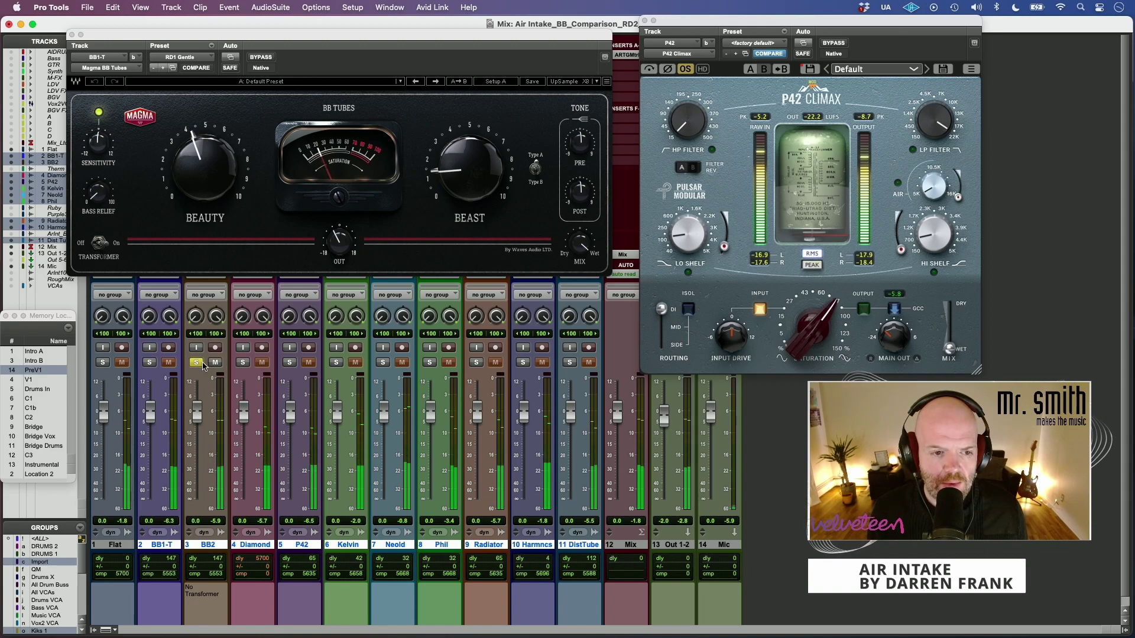
pyautogui.click(289, 363)
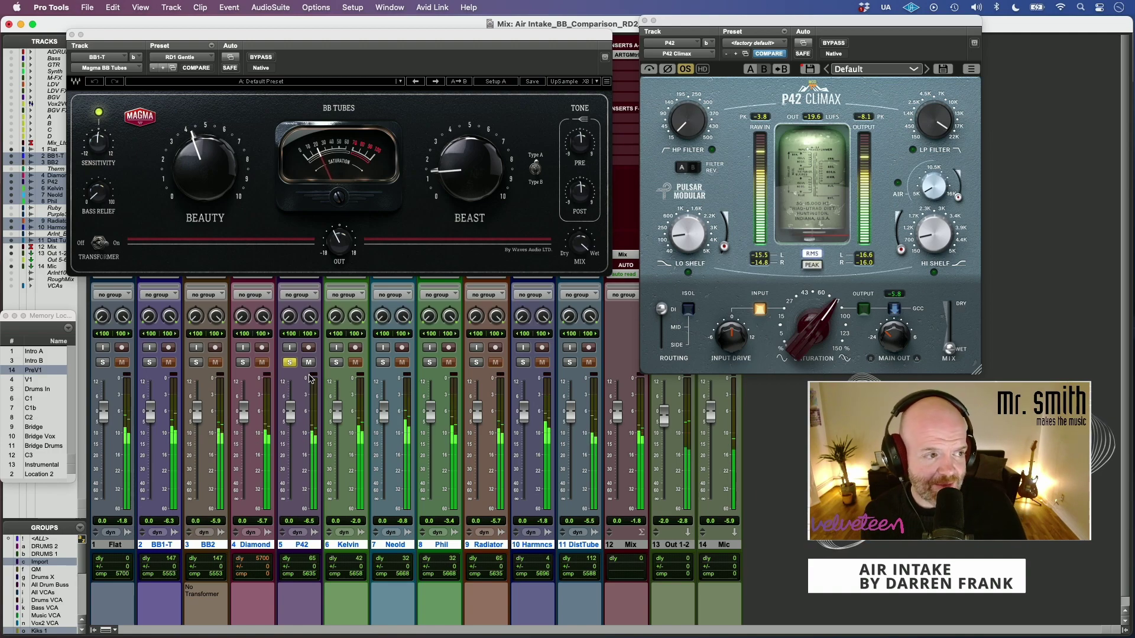
# Step: Compare P42 with BB2 and BB1-T by soloing BB2, P42, BB2, BB1-T and P42 in succession
pyautogui.click(195, 362)
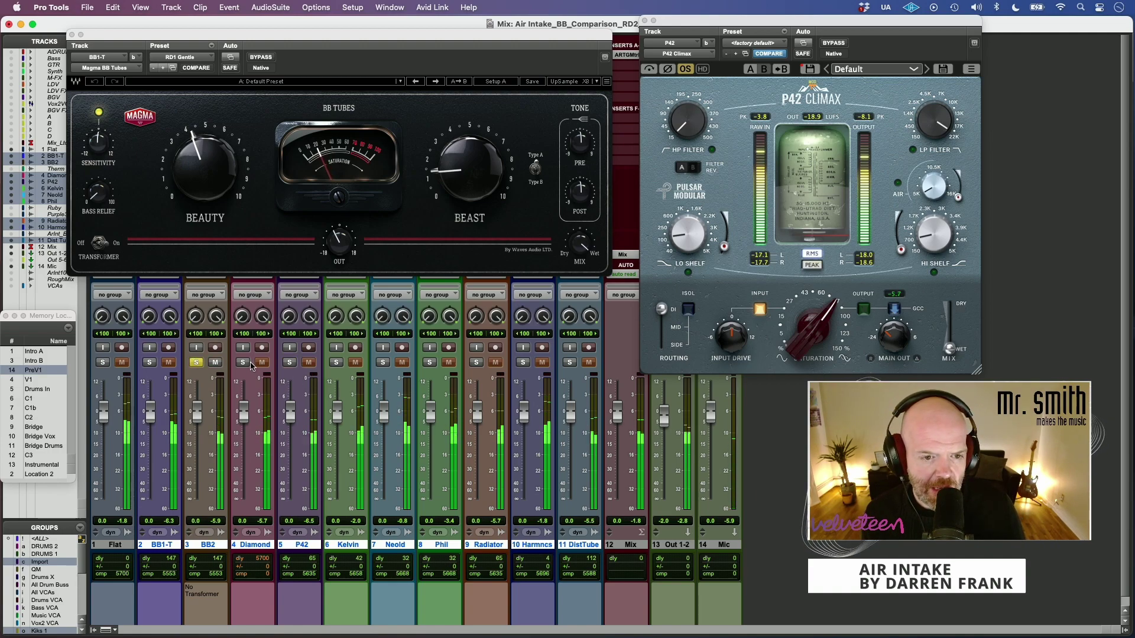
pyautogui.click(290, 364)
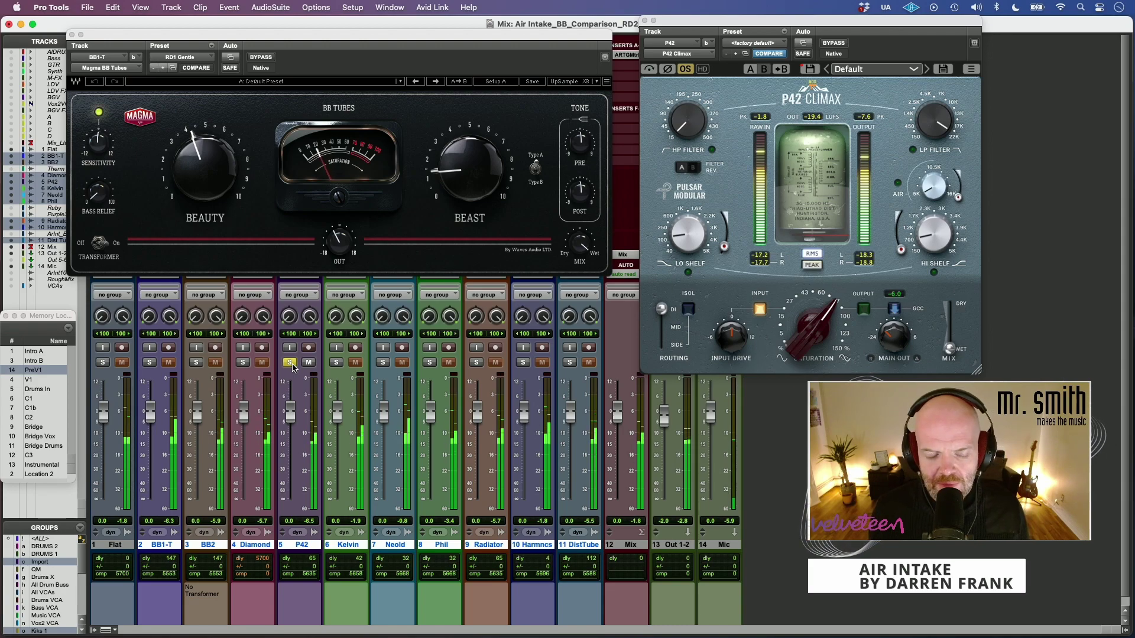
pyautogui.click(197, 363)
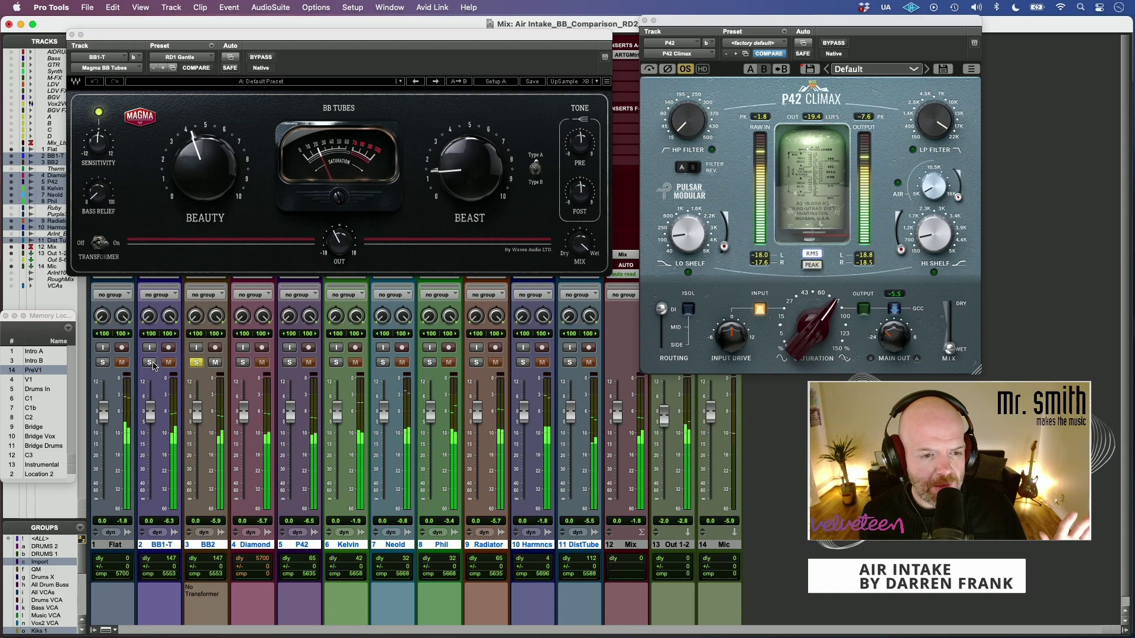
pyautogui.click(152, 364)
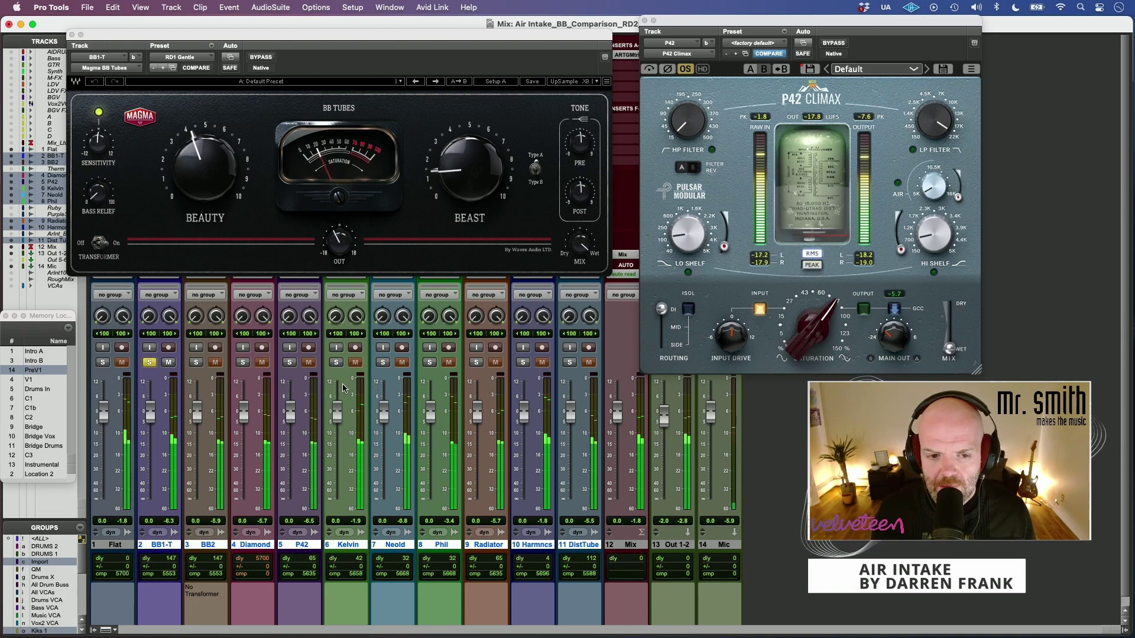
pyautogui.click(289, 363)
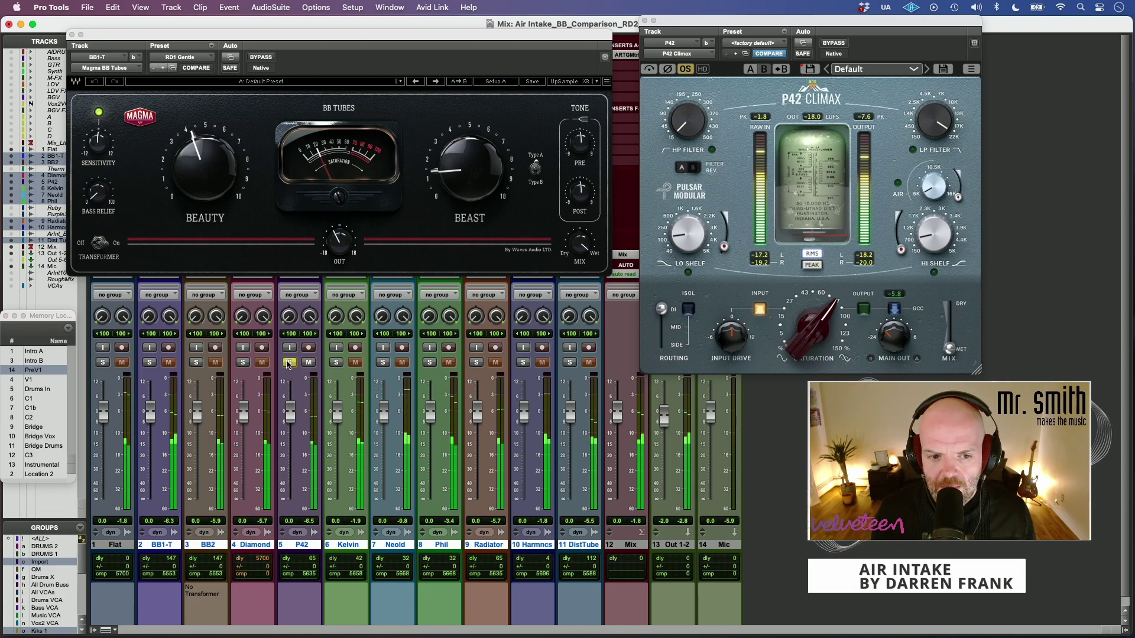
# Step: Audition P42 Climax's Output option against its Input option twice, ending on Input
pyautogui.click(862, 310)
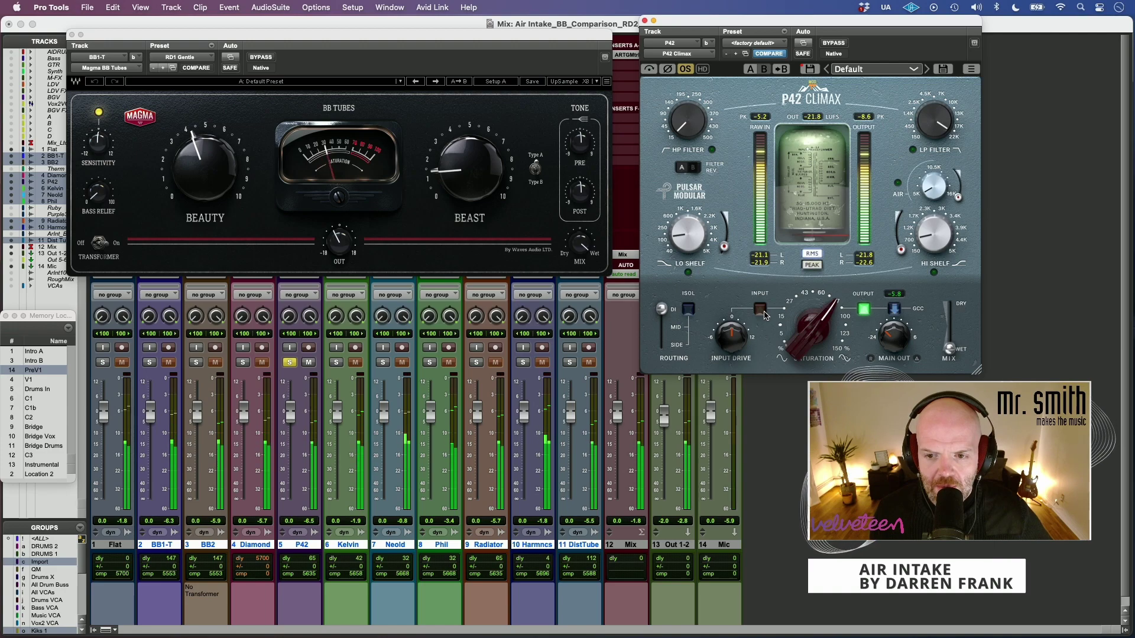
pyautogui.click(763, 313)
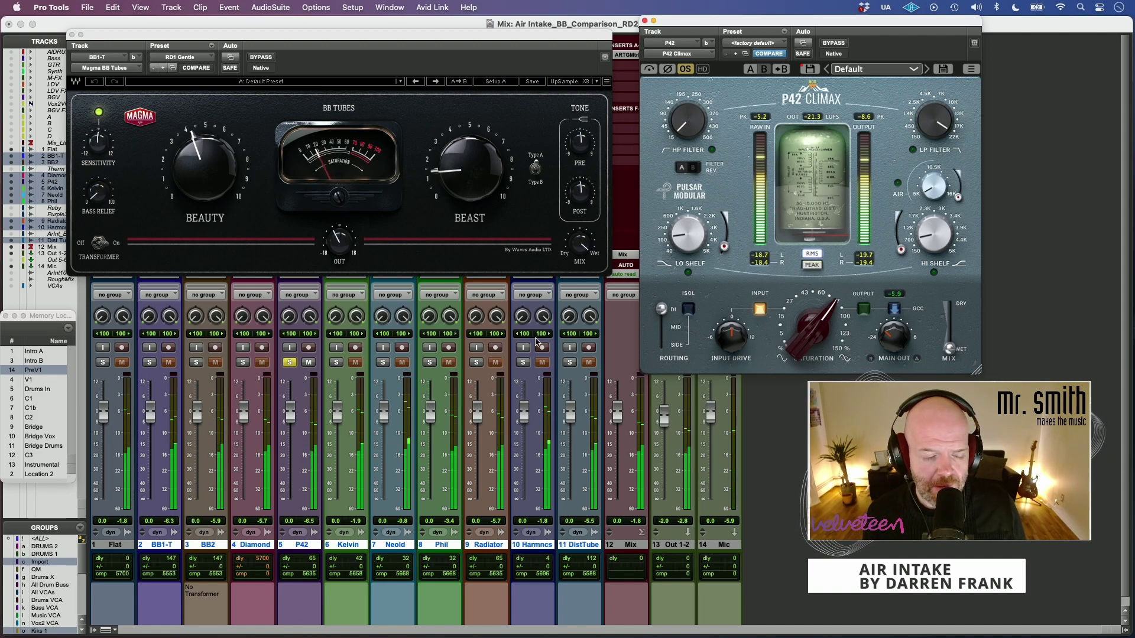
pyautogui.moveTo(790, 326)
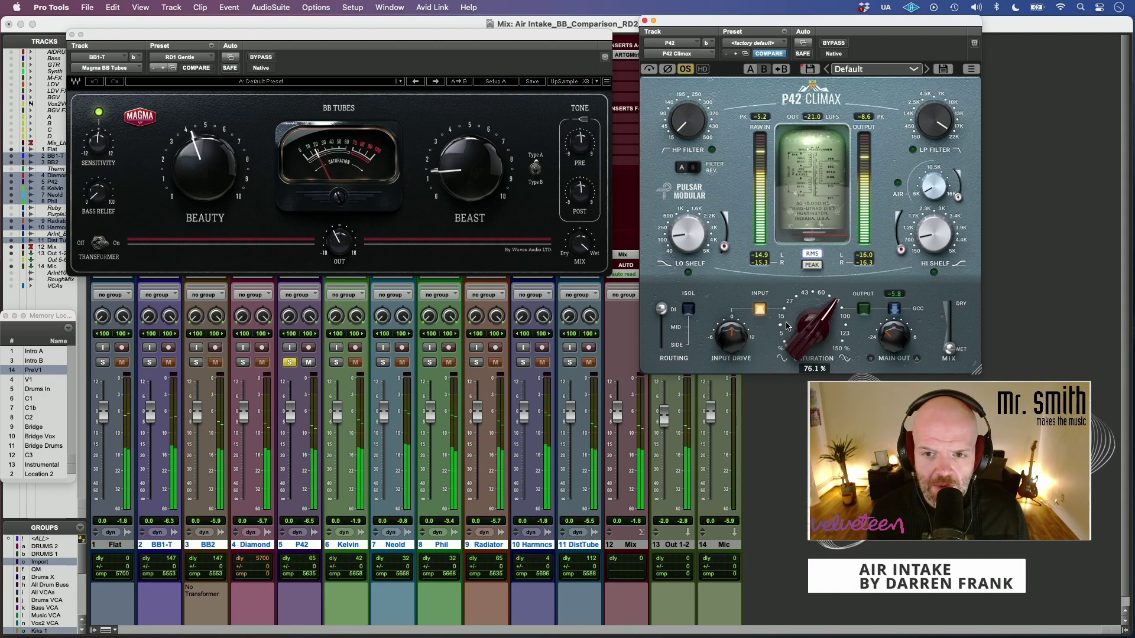
pyautogui.click(867, 312)
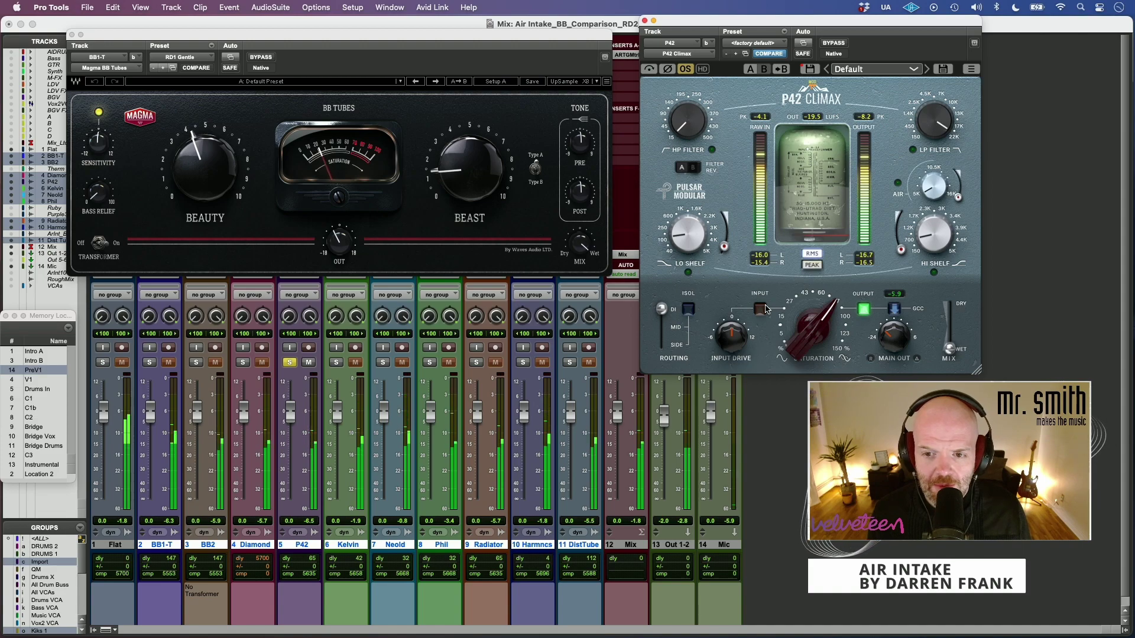
pyautogui.click(764, 309)
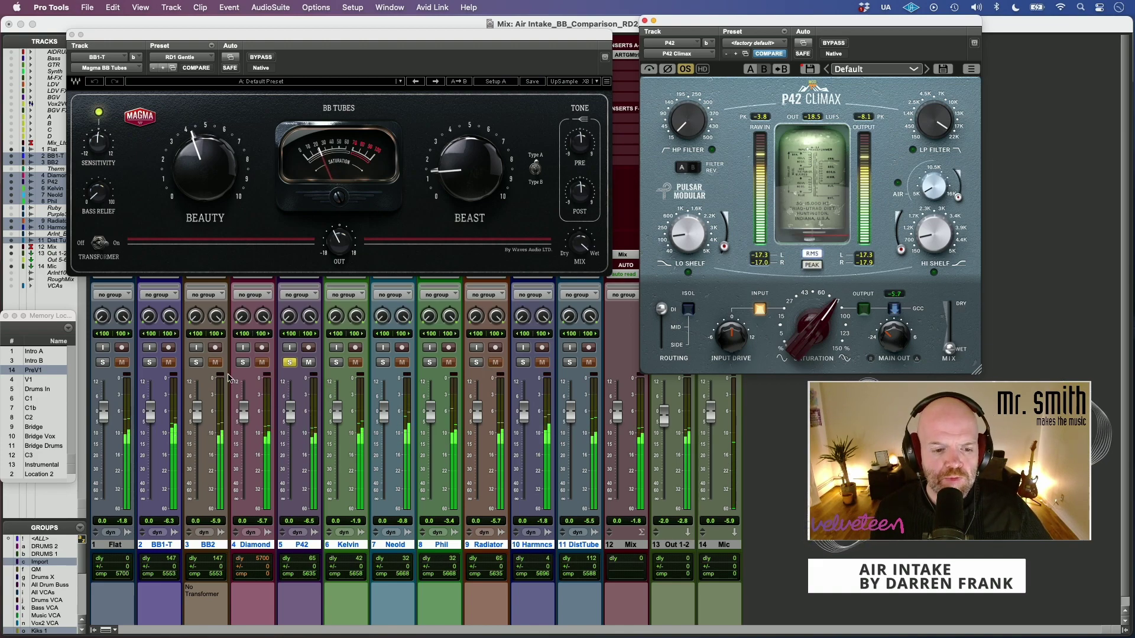
# Step: Solo BB1-T, the unprocessed Flat track and P42 in turn to compare them
pyautogui.click(160, 365)
pyautogui.click(147, 363)
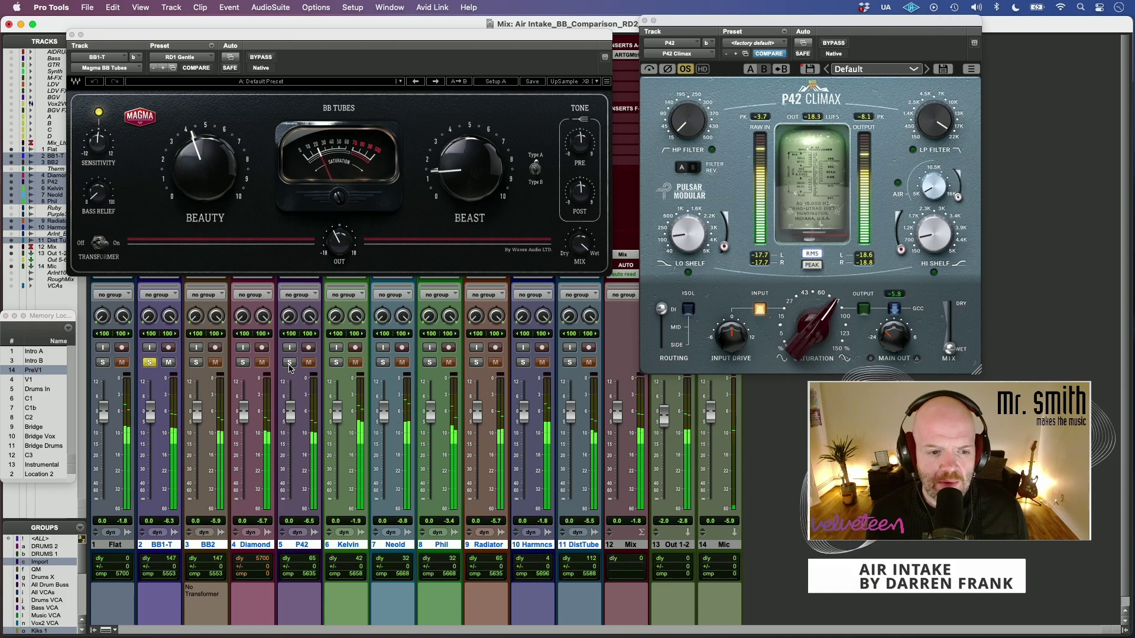
pyautogui.click(103, 362)
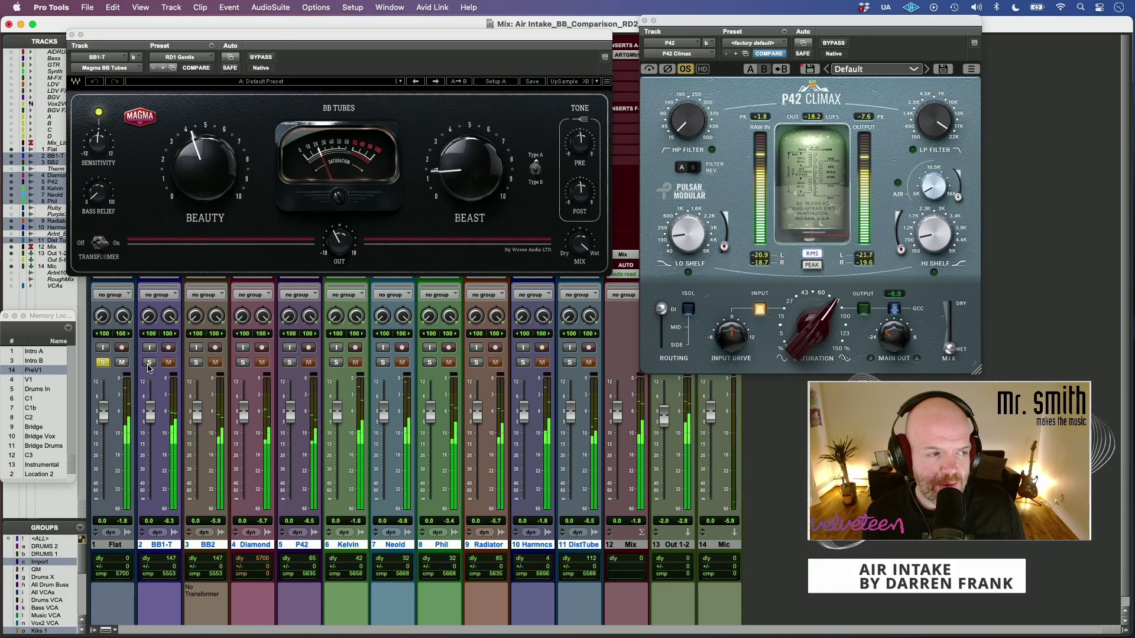
pyautogui.click(289, 362)
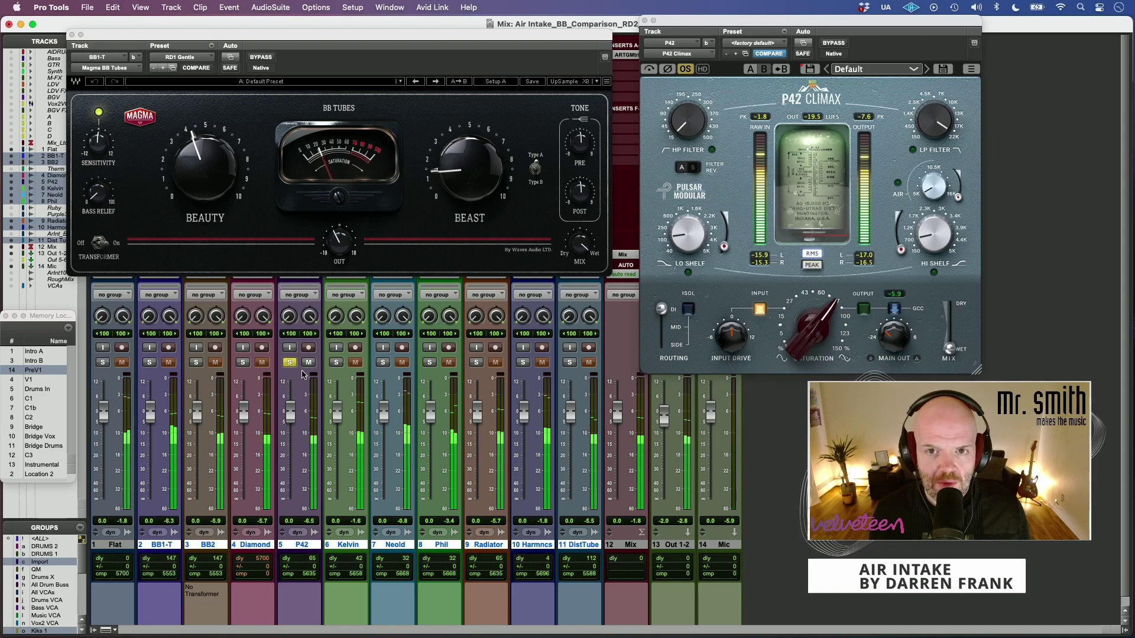
# Step: Move the BB Tubes window down, open the Kelvin plug-in beside it, and view Kelvin's Stage 1 saturation types
pyautogui.moveTo(346, 37); pyautogui.dragTo(347, 83)
pyautogui.click(355, 66)
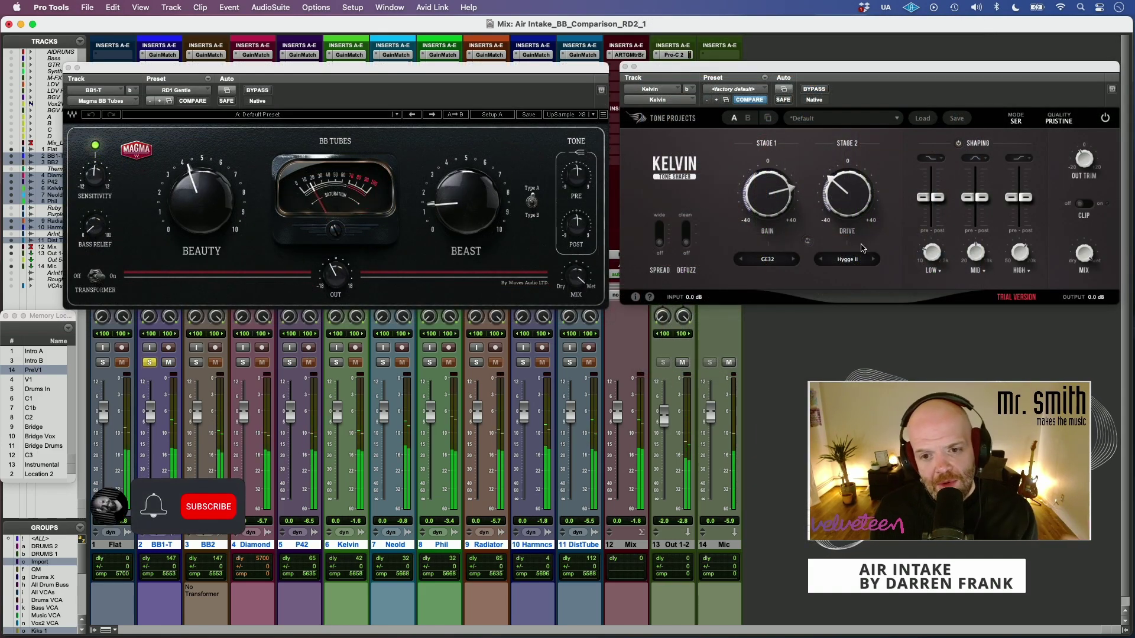
pyautogui.click(783, 262)
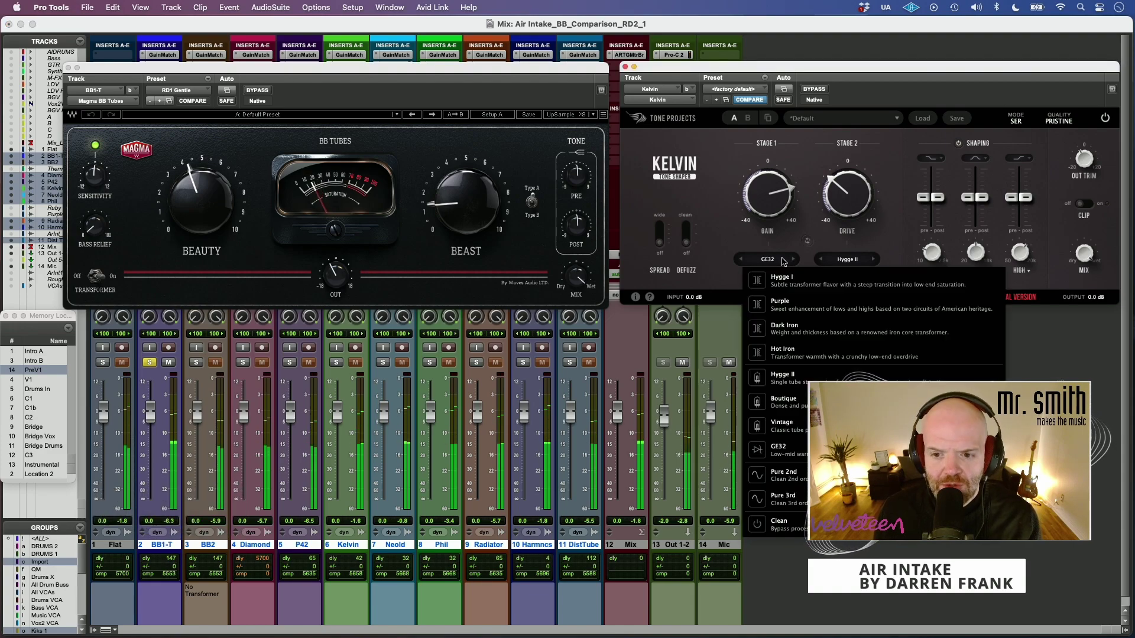
pyautogui.click(726, 230)
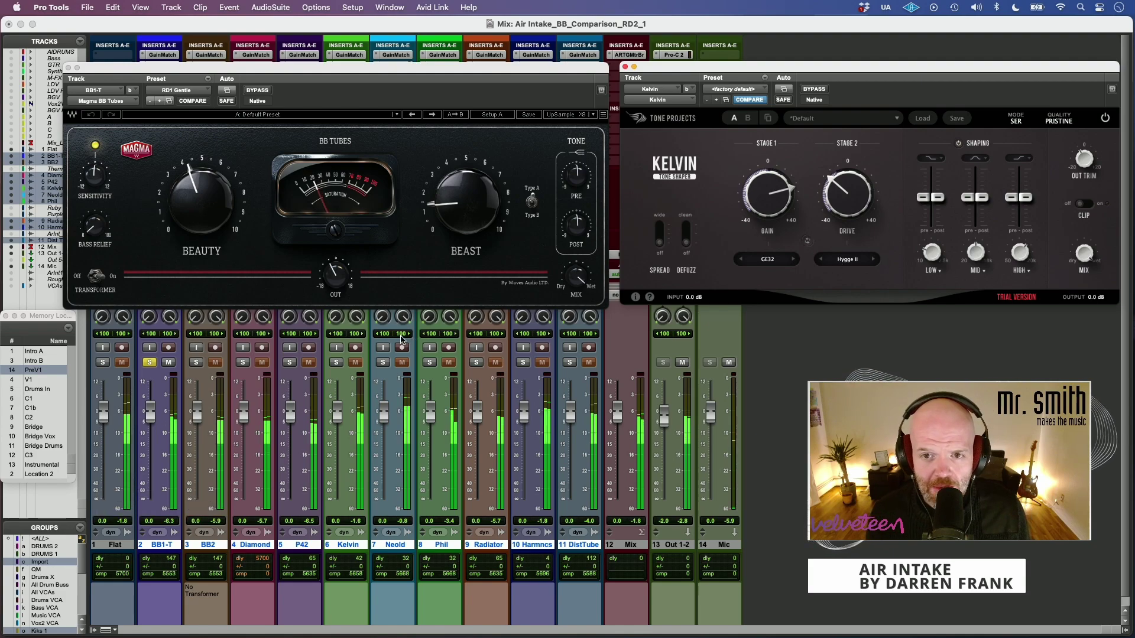
# Step: Compare Kelvin with BB1-T by soloing them alternately, and review Kelvin's Stage 1 saturation types without changing GE32
pyautogui.click(336, 362)
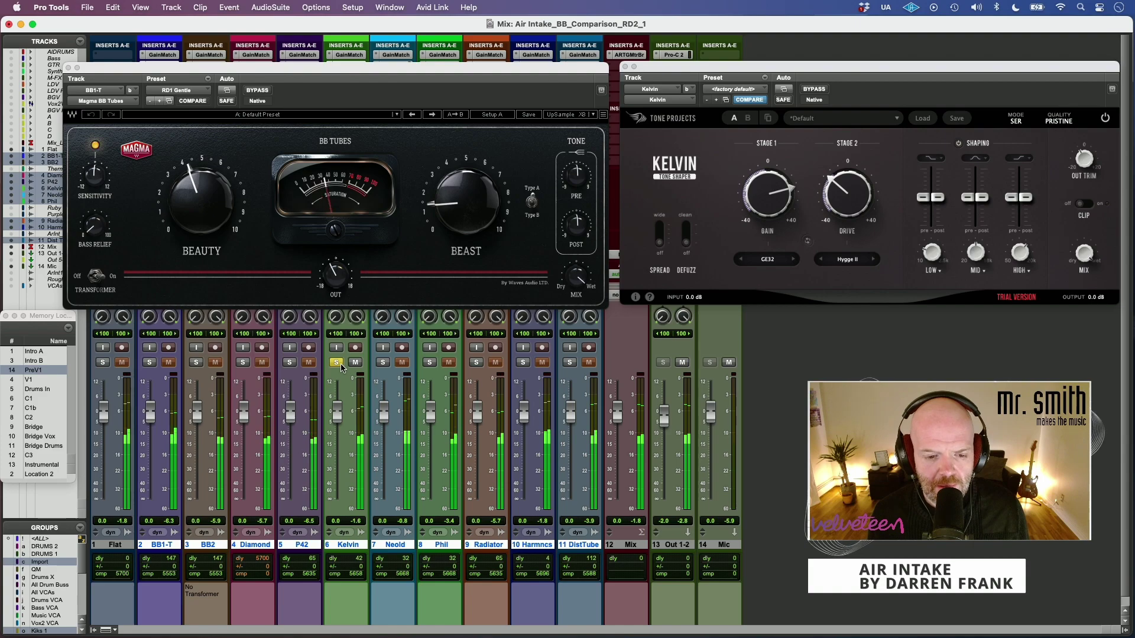
pyautogui.click(150, 363)
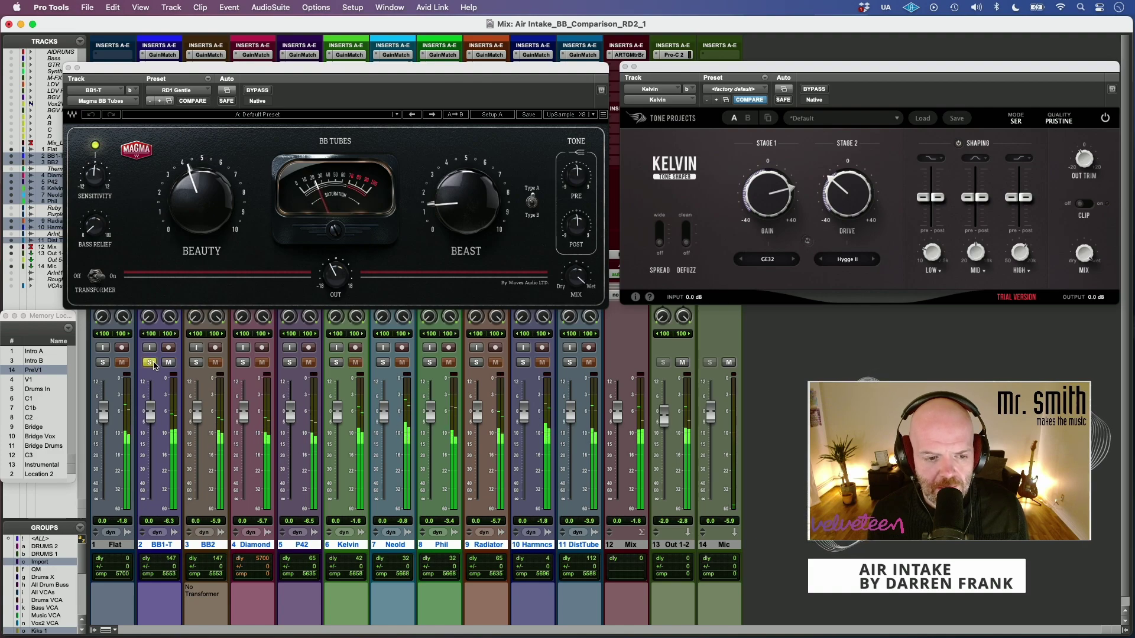
pyautogui.click(341, 365)
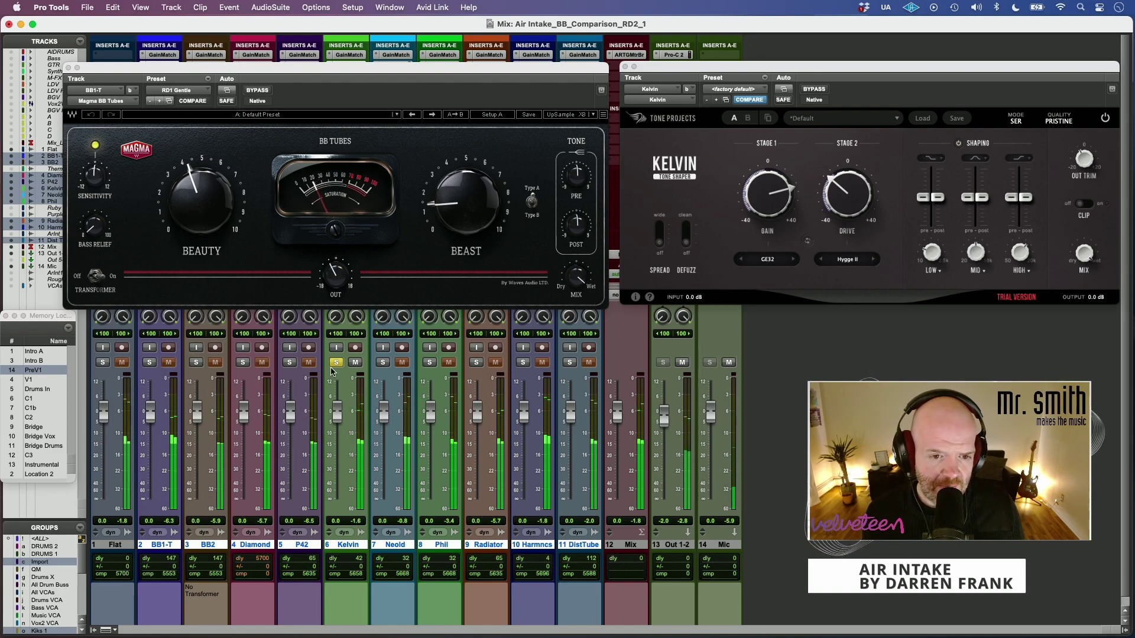
pyautogui.click(768, 259)
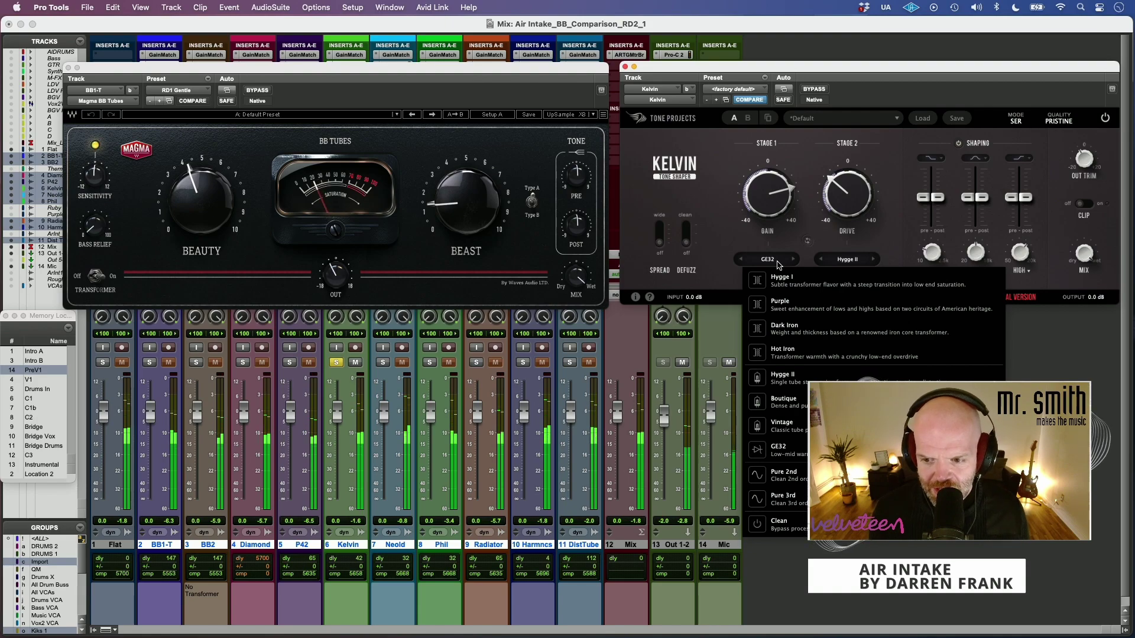
pyautogui.click(715, 266)
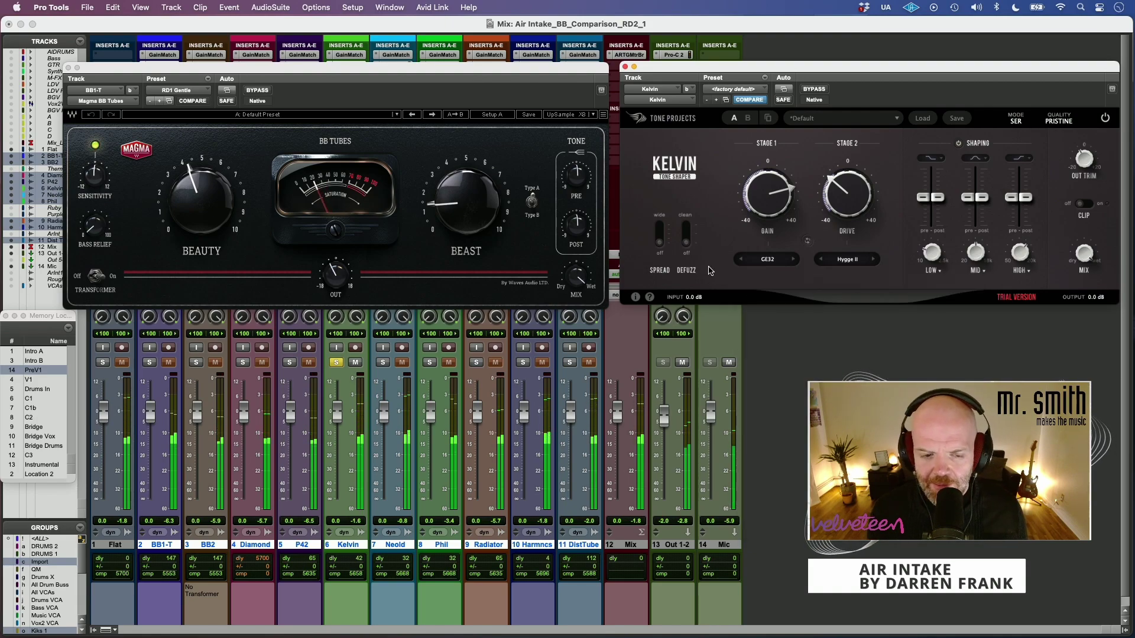
# Step: Compare Kelvin with BB2 and with BB1-T by alternating solo between them, ending on BB1-T
pyautogui.click(196, 363)
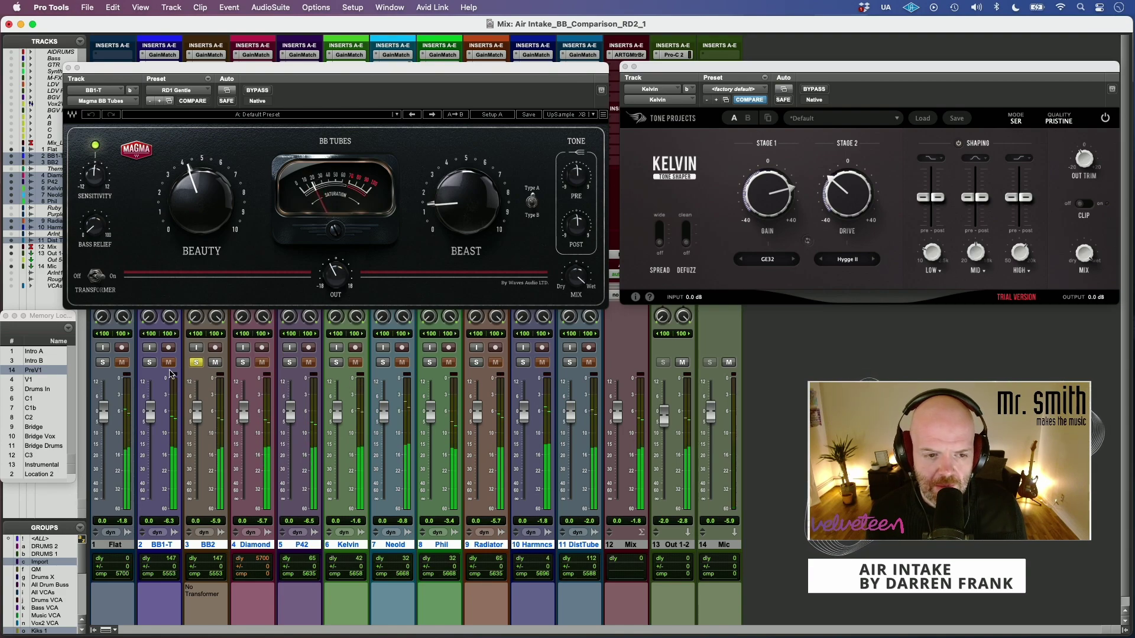
pyautogui.click(336, 362)
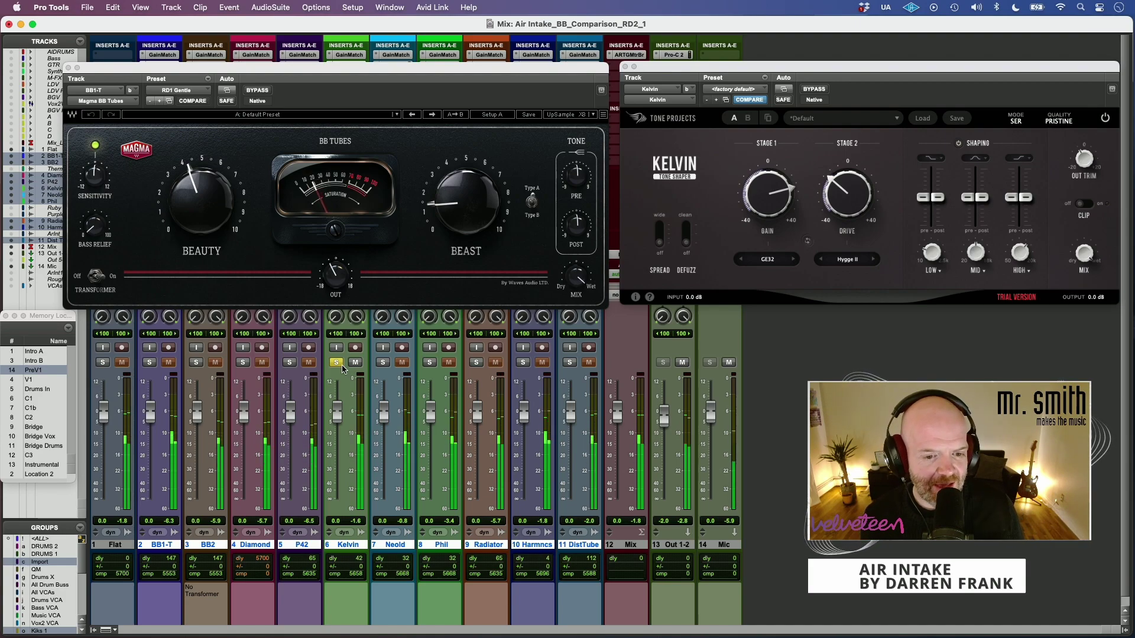
pyautogui.click(196, 363)
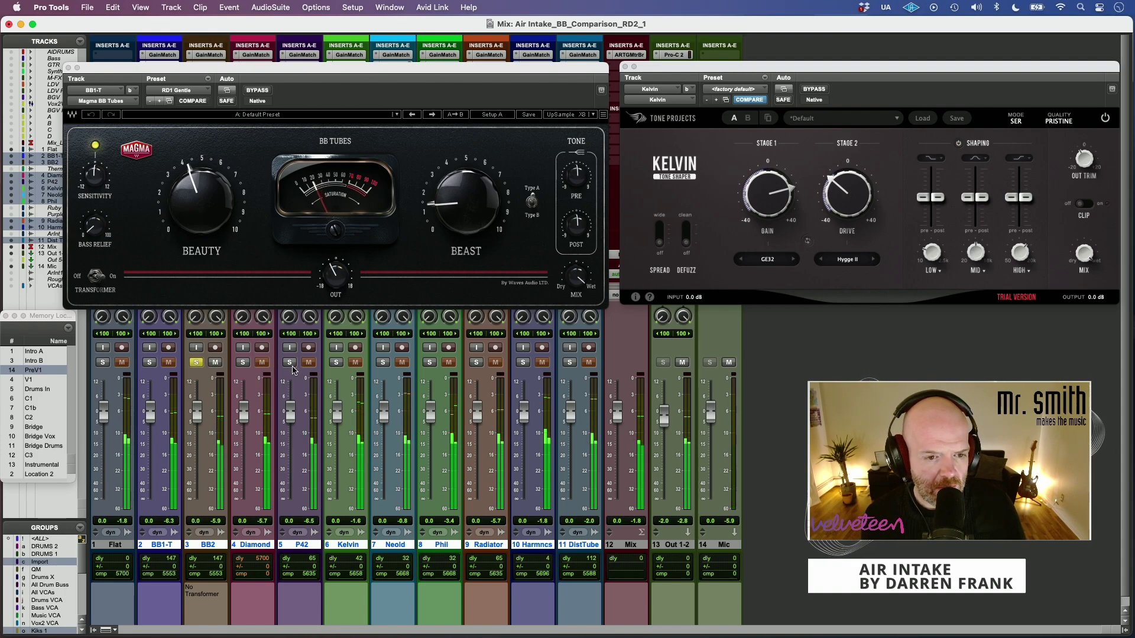
pyautogui.click(335, 363)
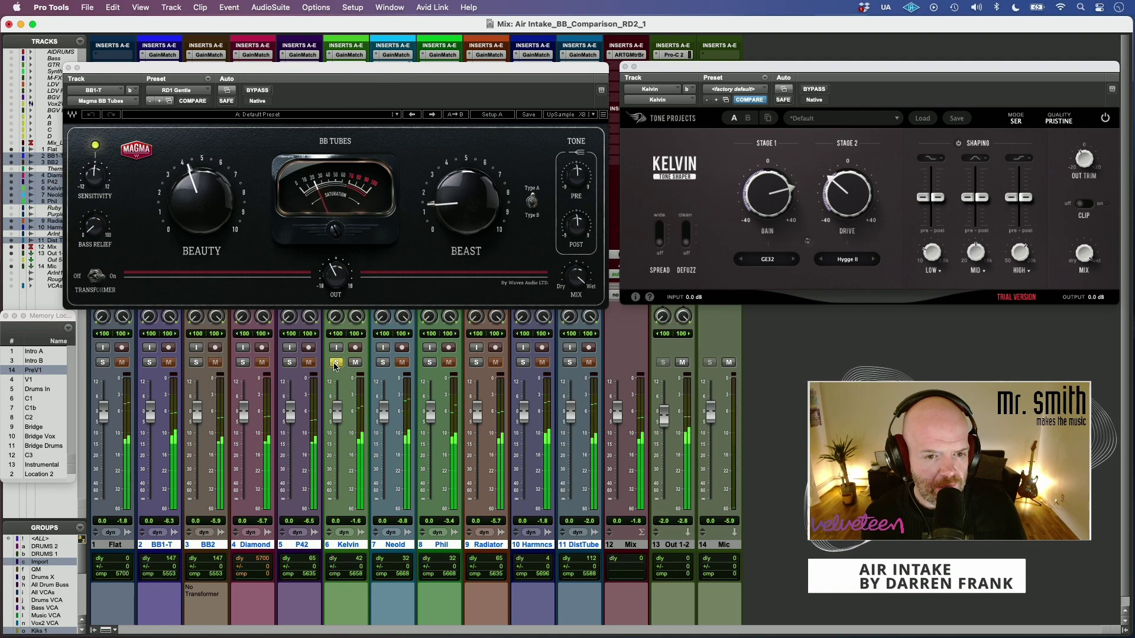
pyautogui.click(151, 363)
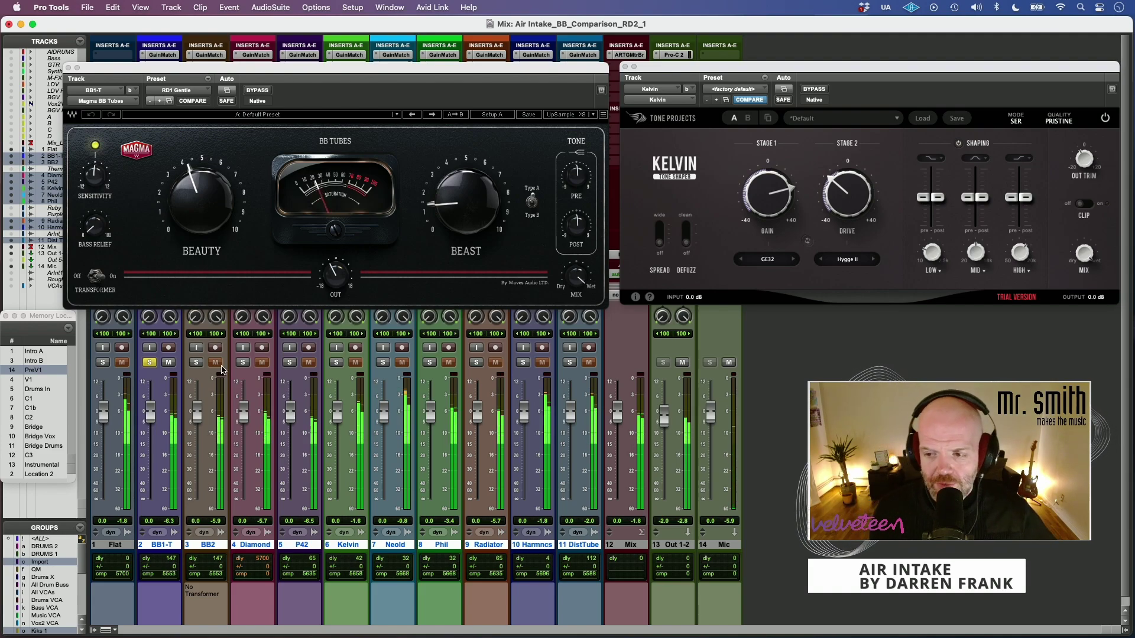
pyautogui.click(340, 366)
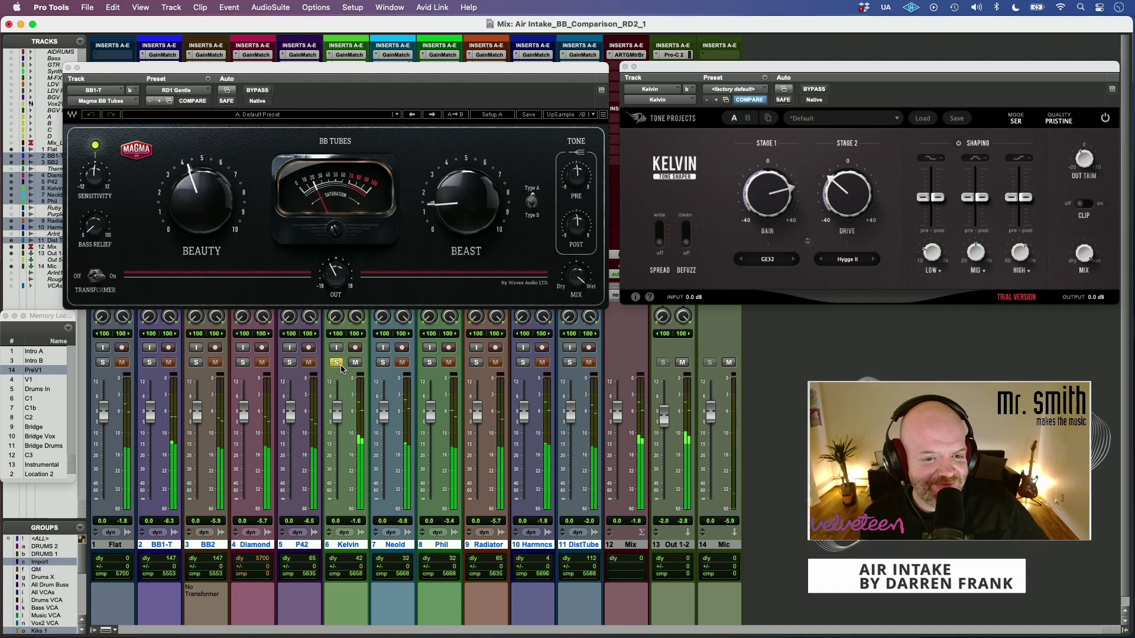
pyautogui.click(150, 362)
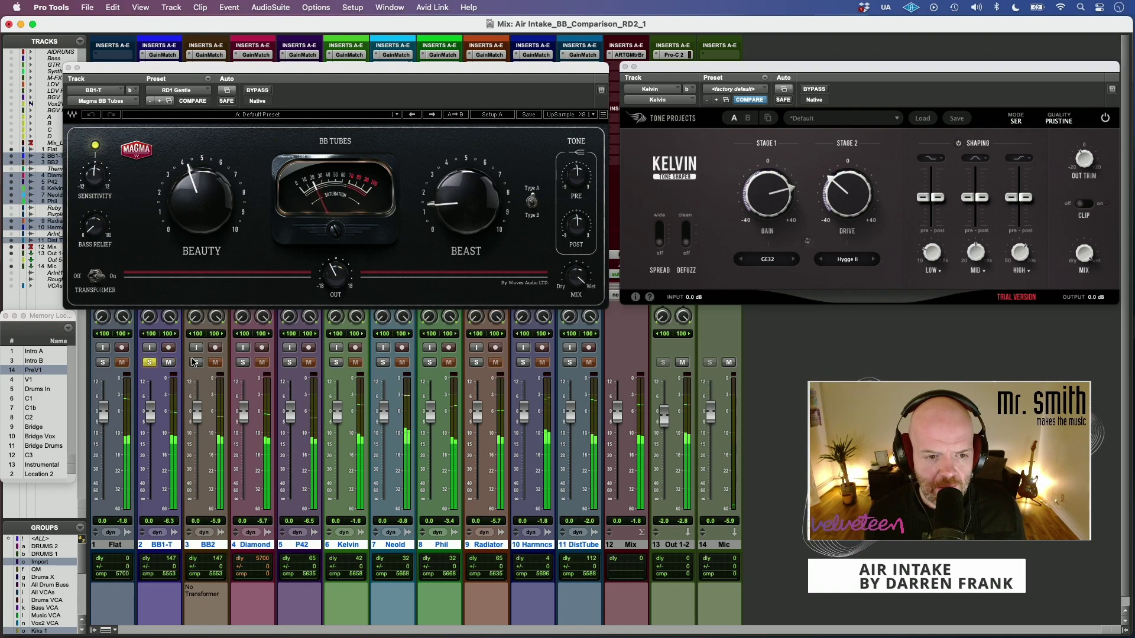
# Step: Solo the Kelvin track and view Kelvin's processing mode options, leaving Series selected
pyautogui.click(336, 363)
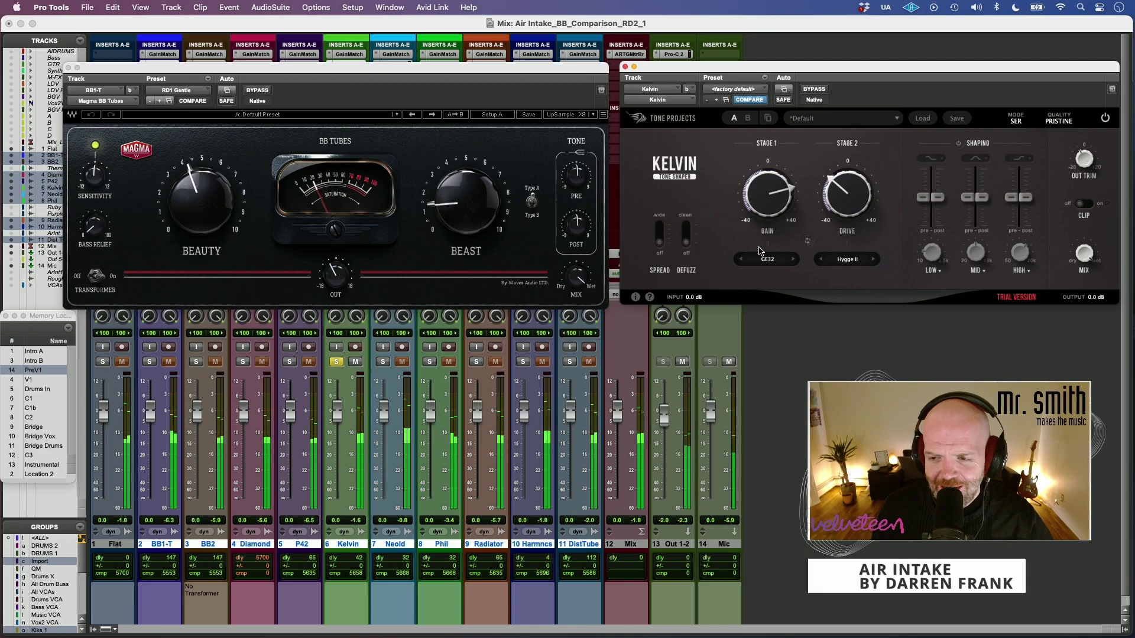
pyautogui.click(1015, 120)
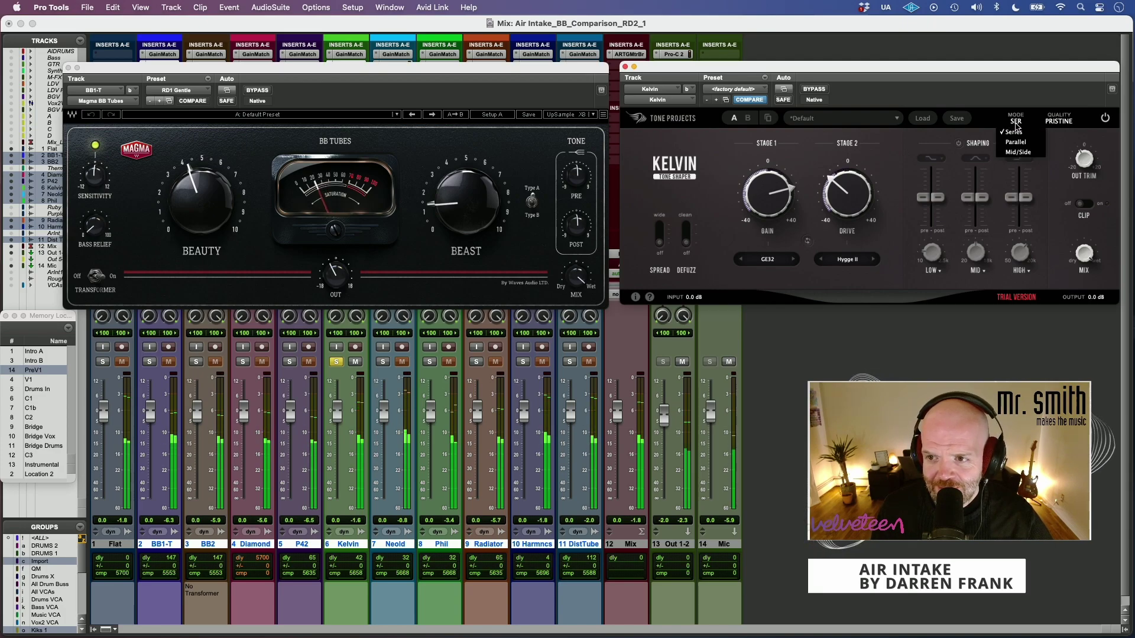
pyautogui.click(644, 186)
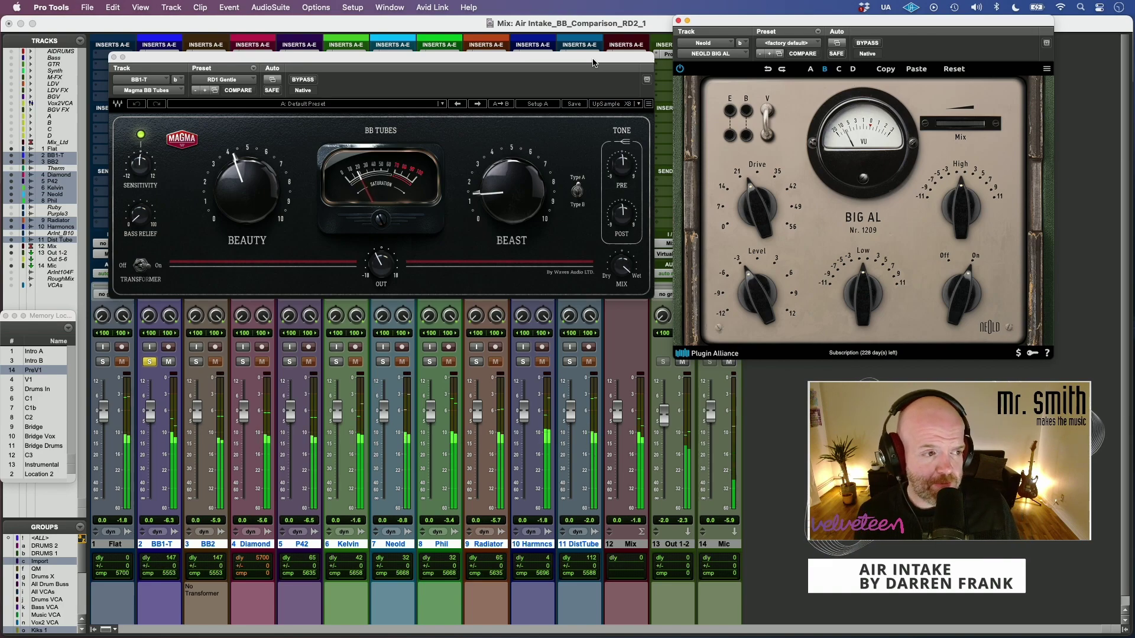
# Step: Move the NEOLD Big AL window closer to BB Tubes, and switch its V jumper over and back
pyautogui.moveTo(878, 25); pyautogui.dragTo(860, 28)
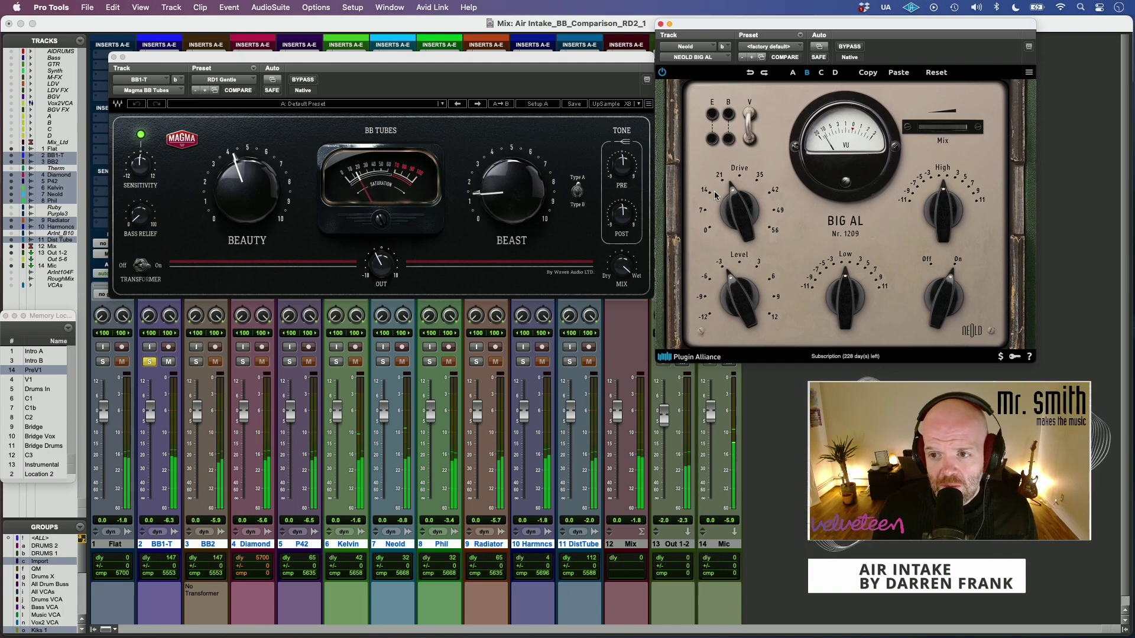
pyautogui.click(749, 116)
pyautogui.click(749, 116)
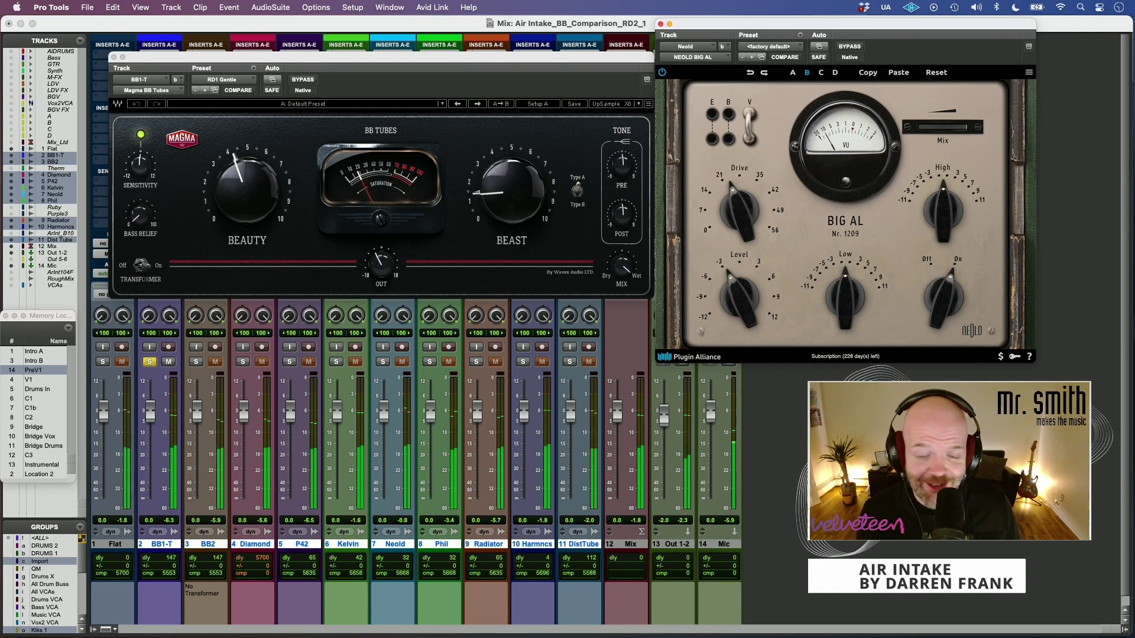
# Step: Open the Big AL manual, read the description of the V (Voltage Sag) jumper, and return to Pro Tools
pyautogui.click(1030, 356)
pyautogui.click(1032, 356)
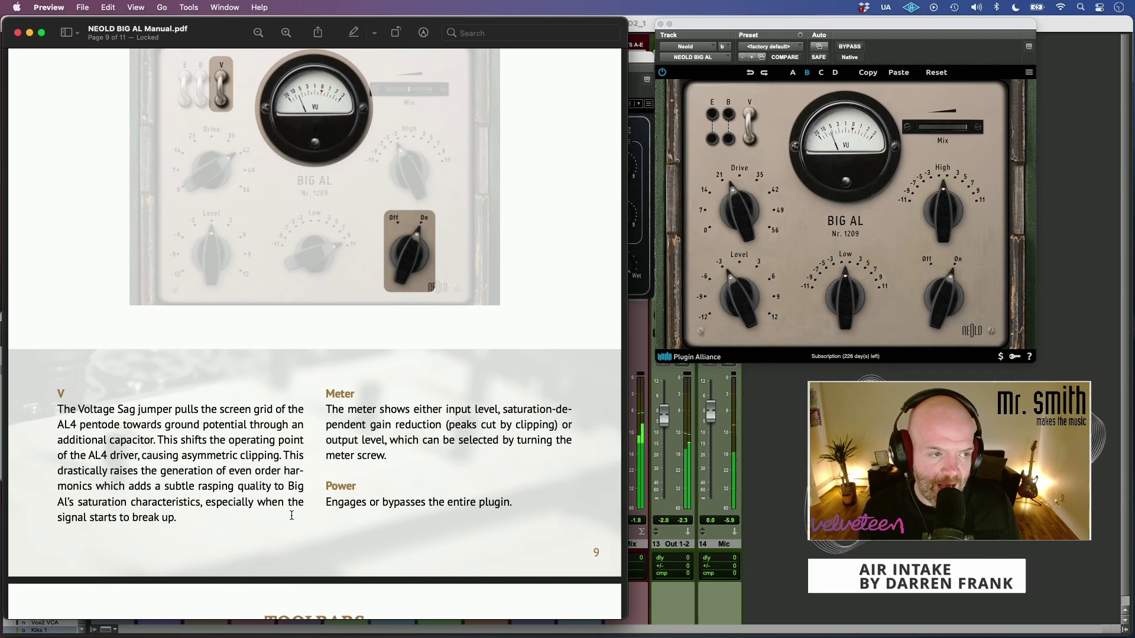
pyautogui.click(677, 309)
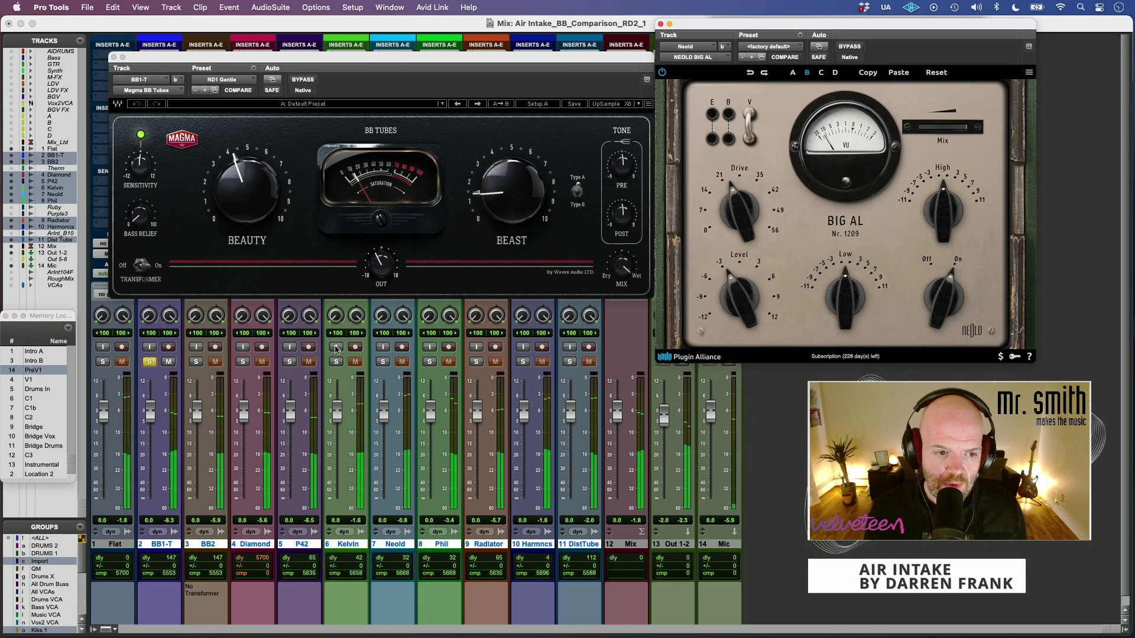
# Step: Compare Neold with BB1-T by alternating solo between the two tracks, ending on Neold
pyautogui.click(382, 361)
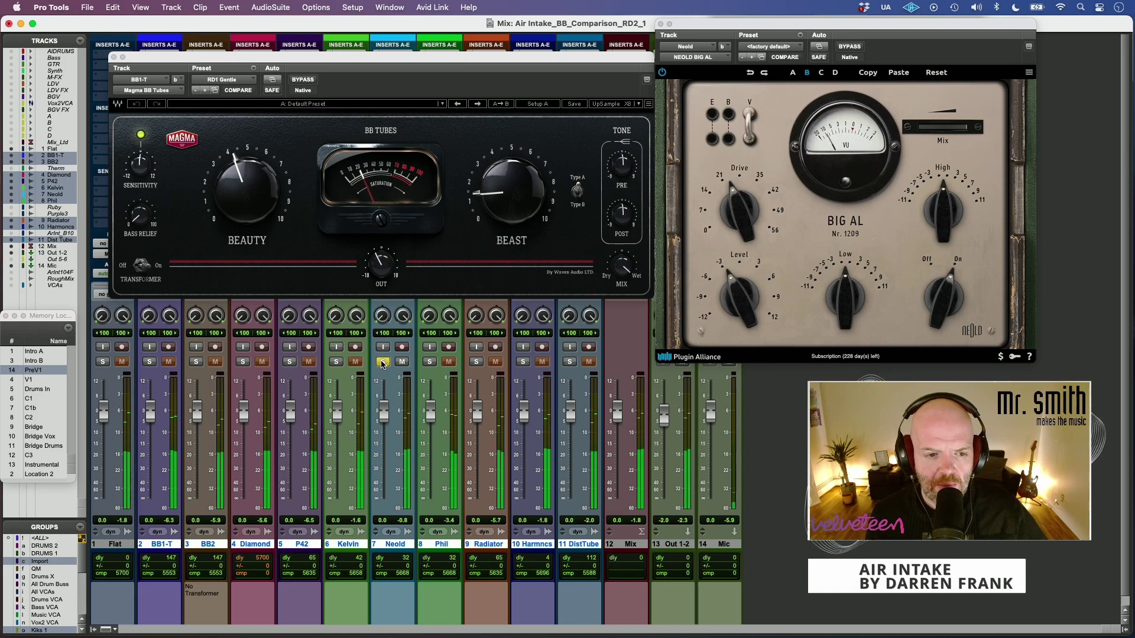
pyautogui.click(148, 361)
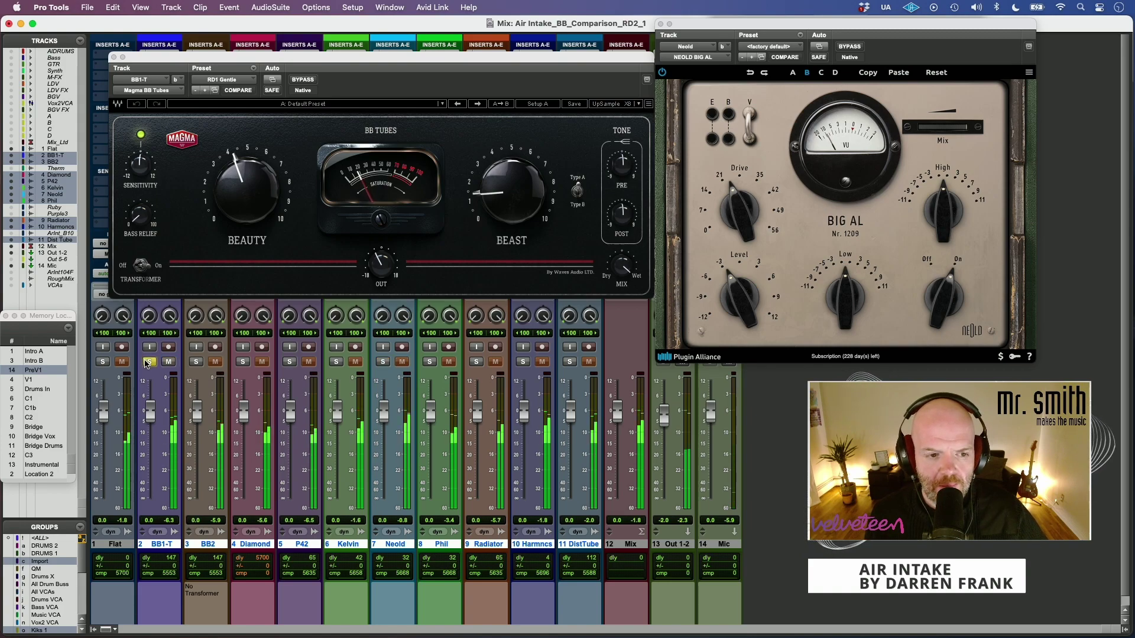
pyautogui.click(383, 361)
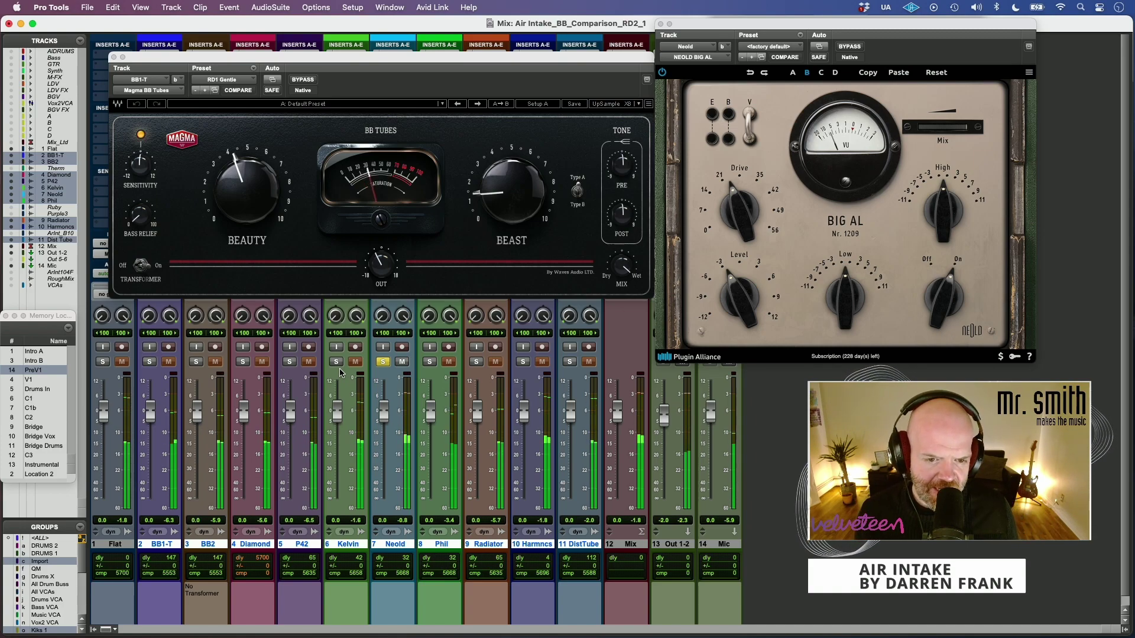
# Step: Try a different Drive setting on Big AL and undo the change
pyautogui.click(740, 201)
pyautogui.moveTo(741, 201); pyautogui.dragTo(727, 199)
pyautogui.click(749, 72)
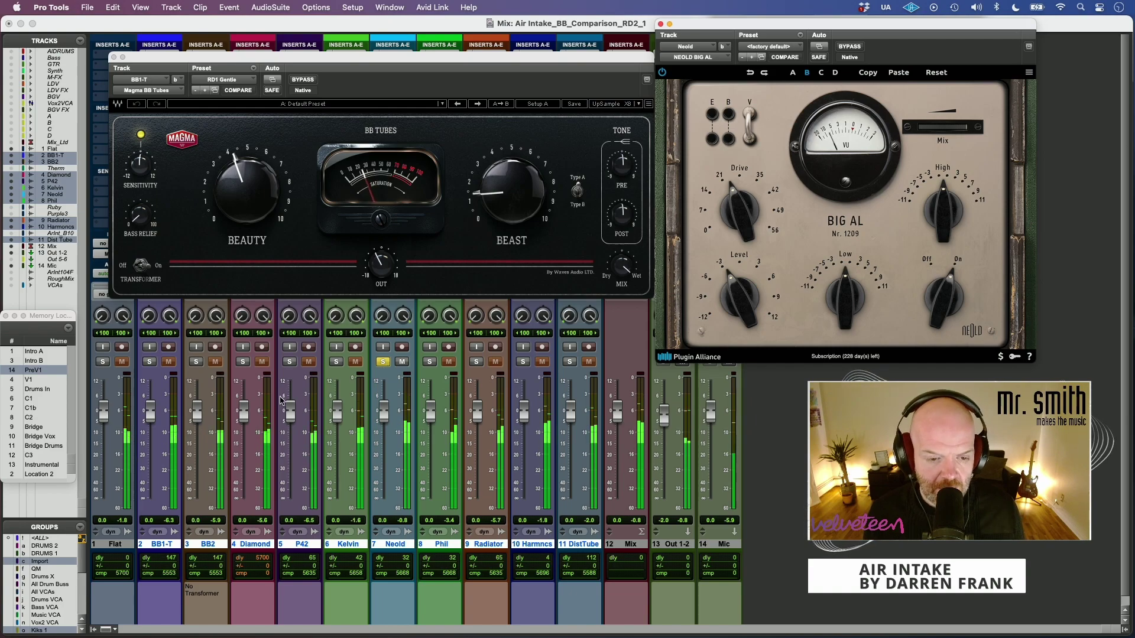
# Step: Solo BB1-T, BB2 and Neold in turn to compare them, ending back on BB1-T
pyautogui.click(151, 362)
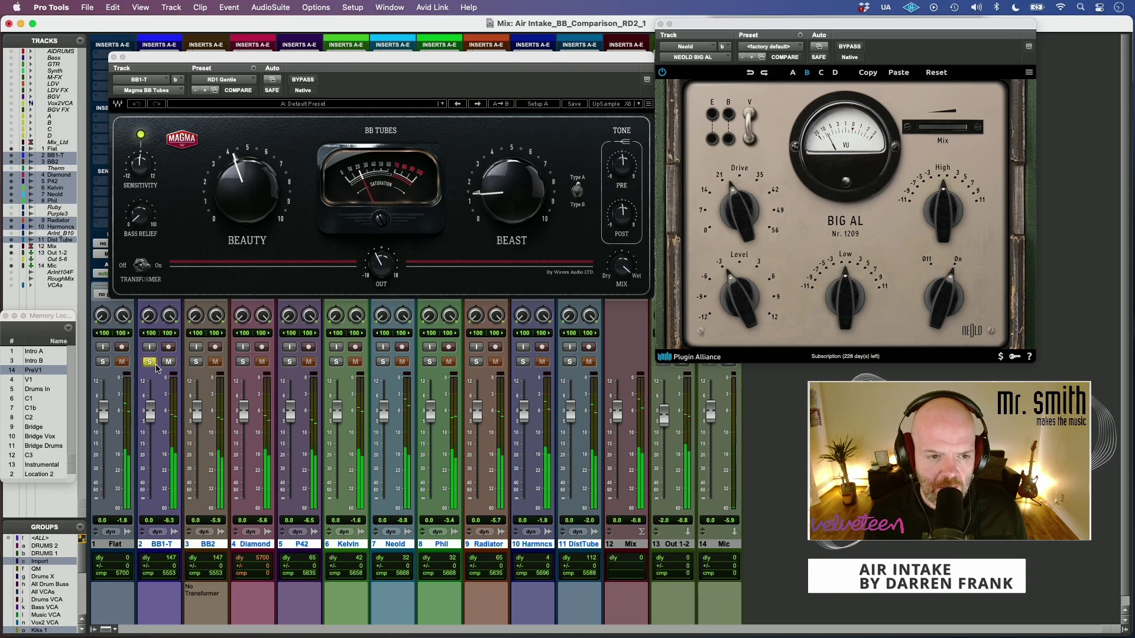
pyautogui.click(197, 362)
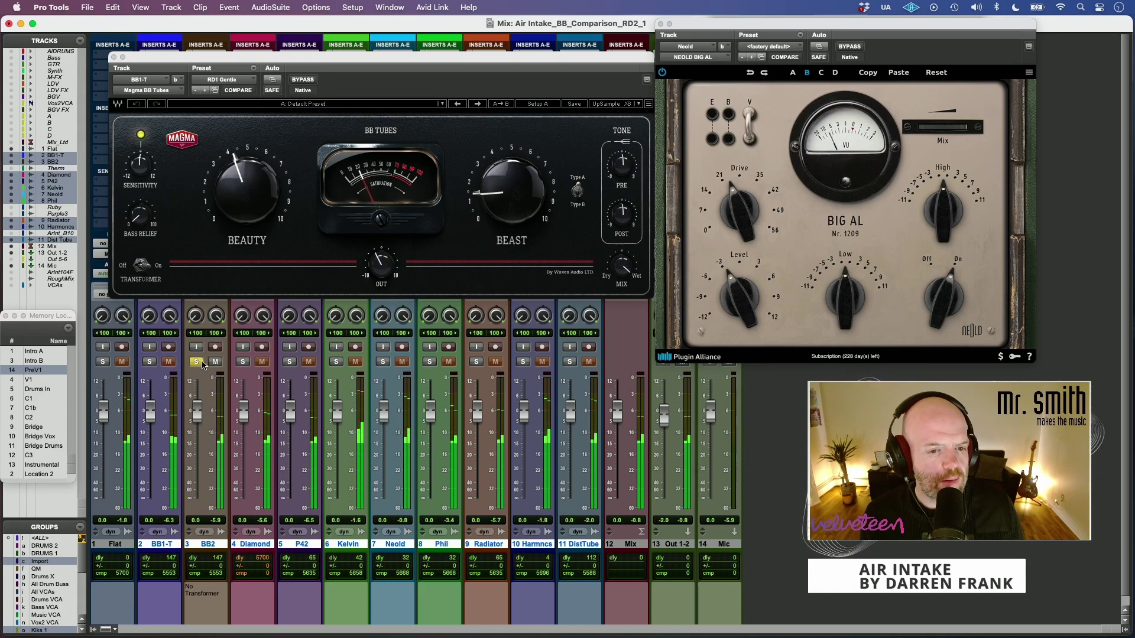
pyautogui.click(383, 363)
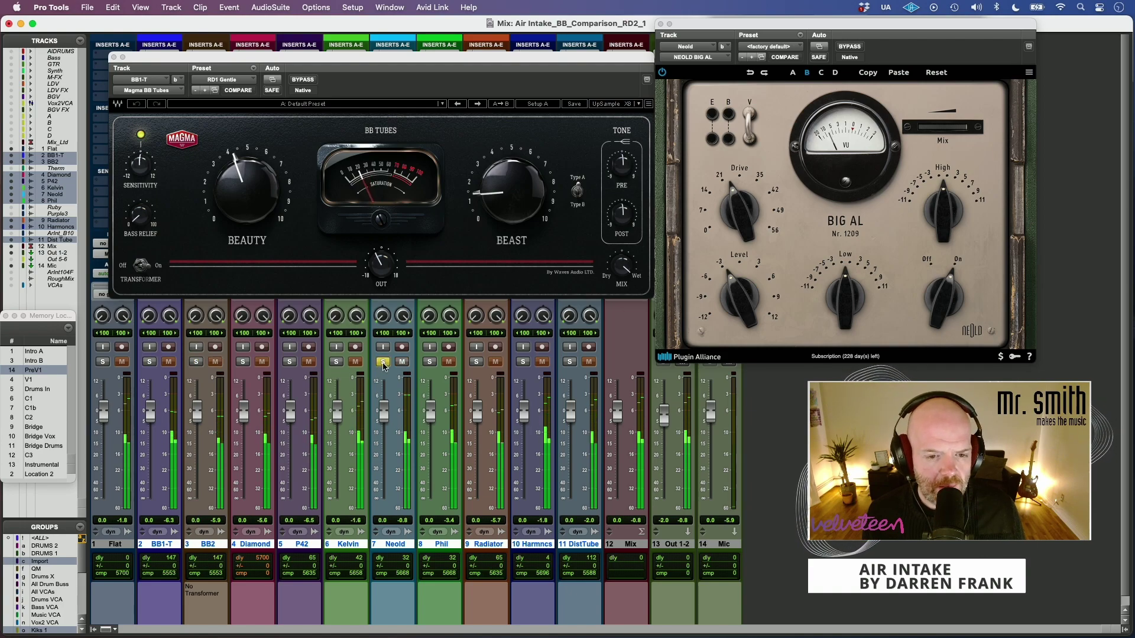
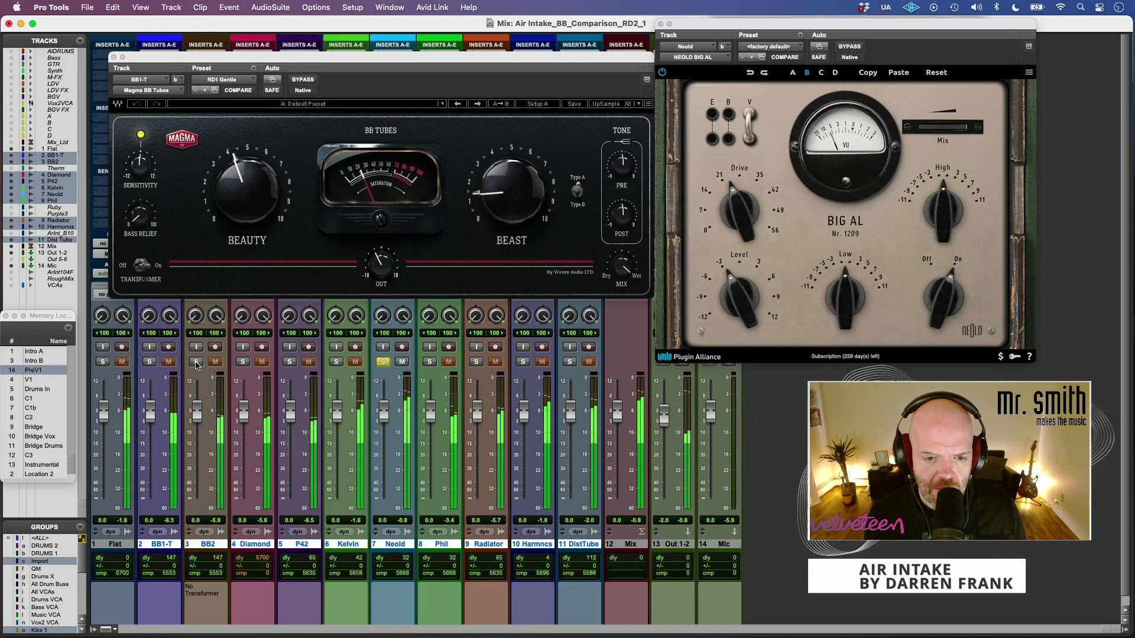
pyautogui.click(151, 363)
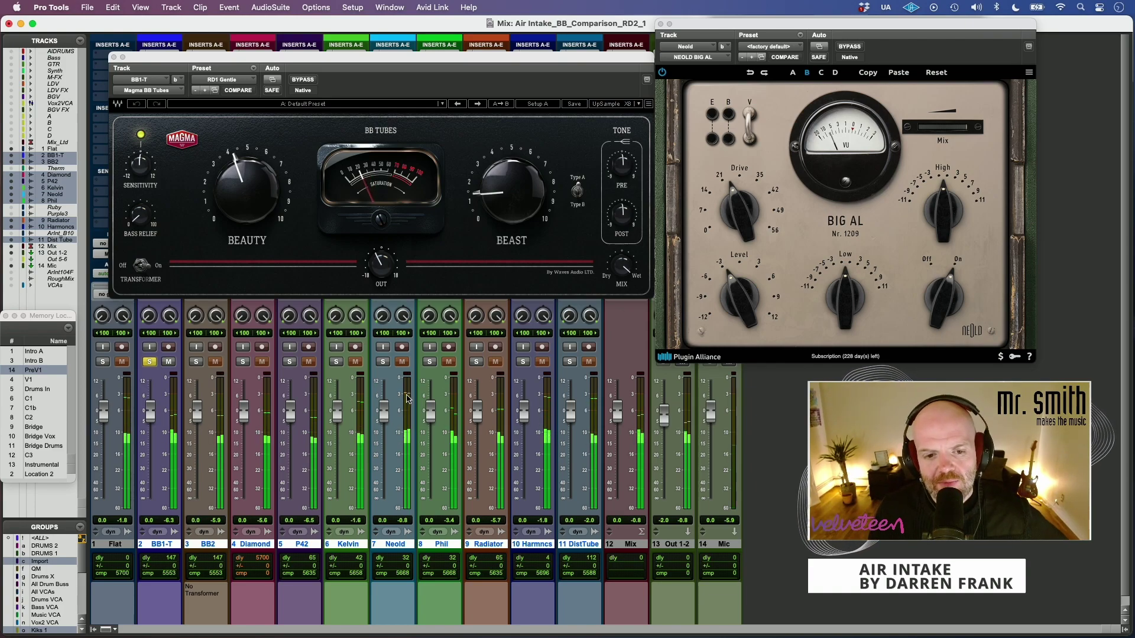
# Step: Compare Neold with BB2 and with the unprocessed Flat track by alternating solo, ending on Neold
pyautogui.click(383, 362)
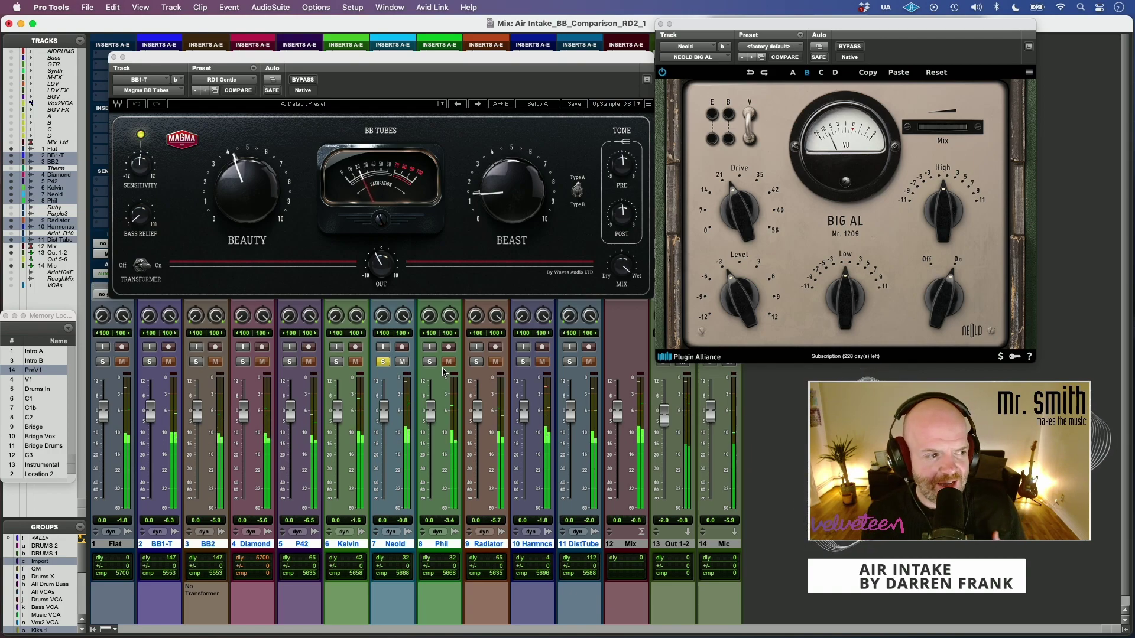
pyautogui.click(195, 362)
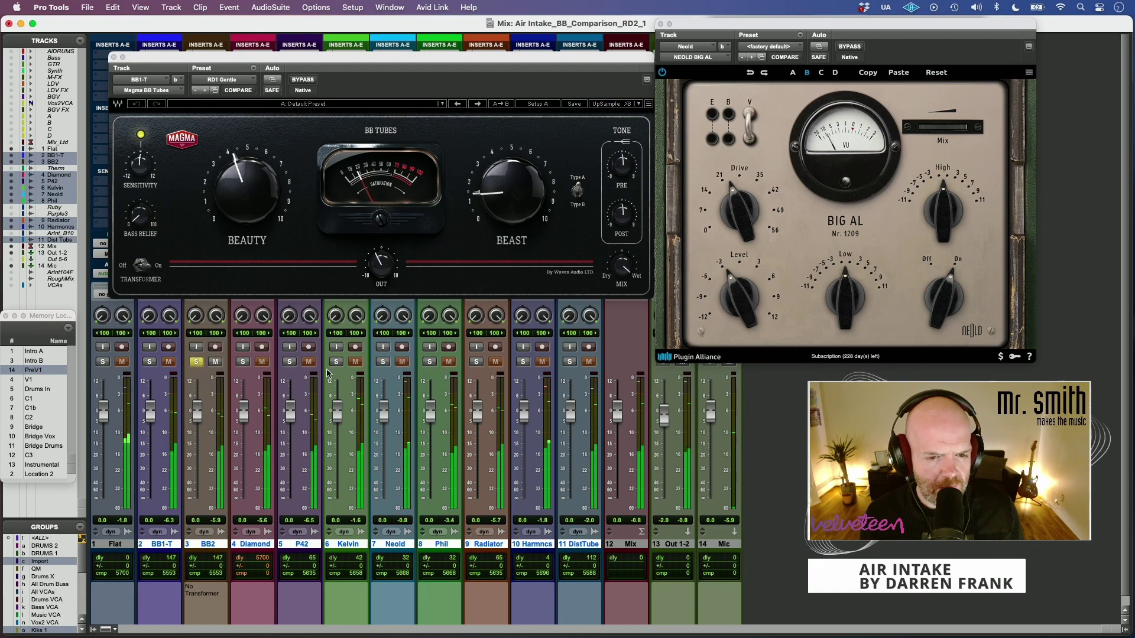
pyautogui.click(383, 365)
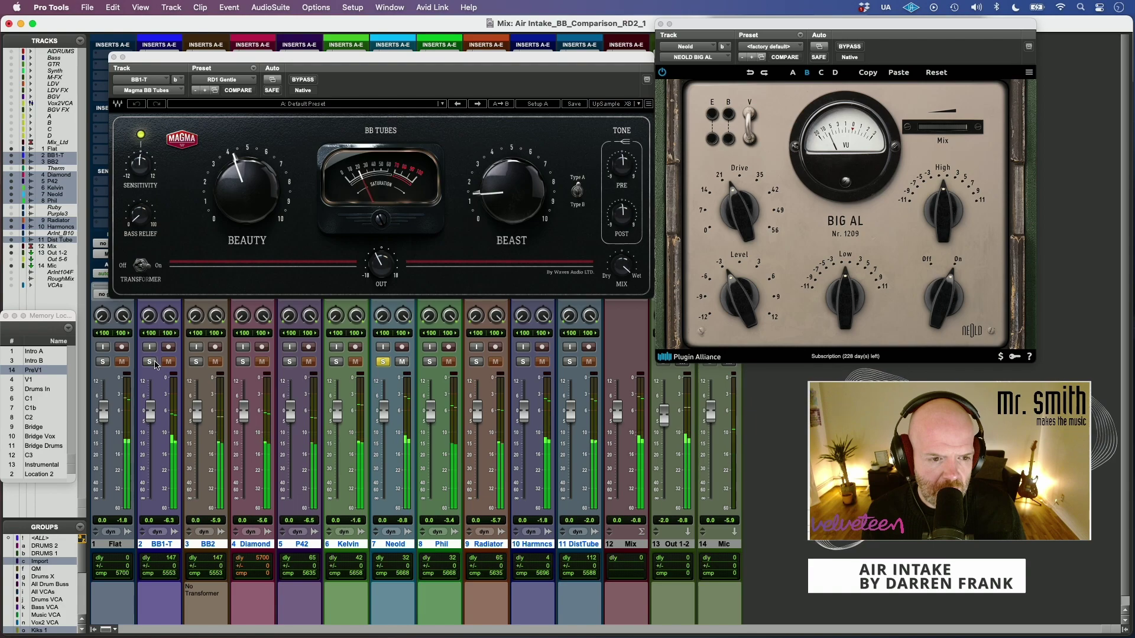
pyautogui.click(103, 362)
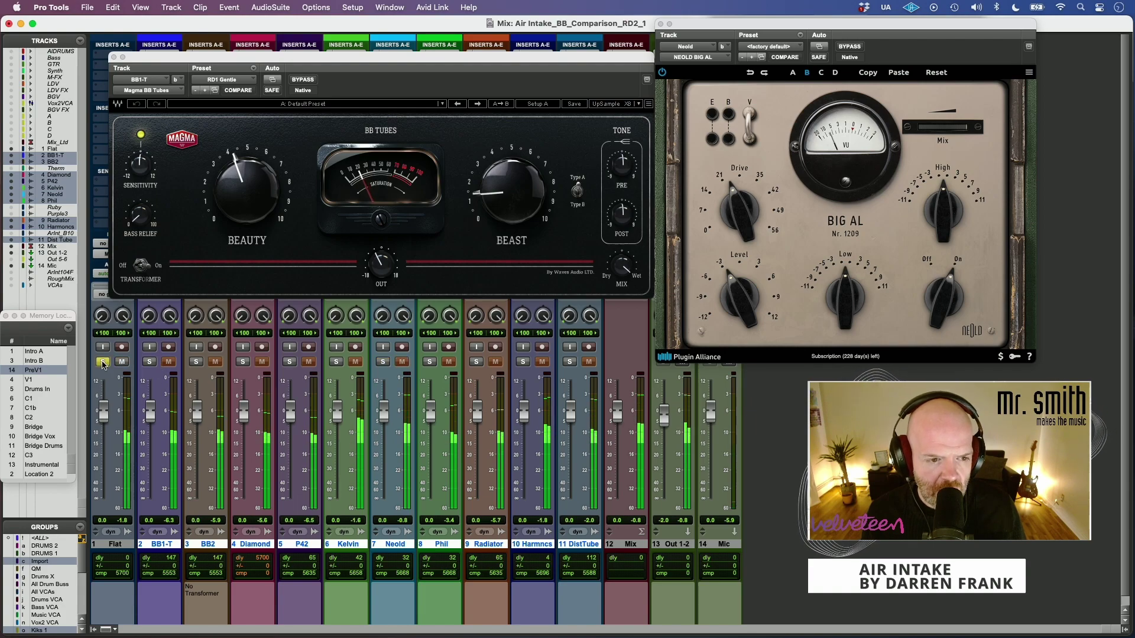
pyautogui.click(384, 361)
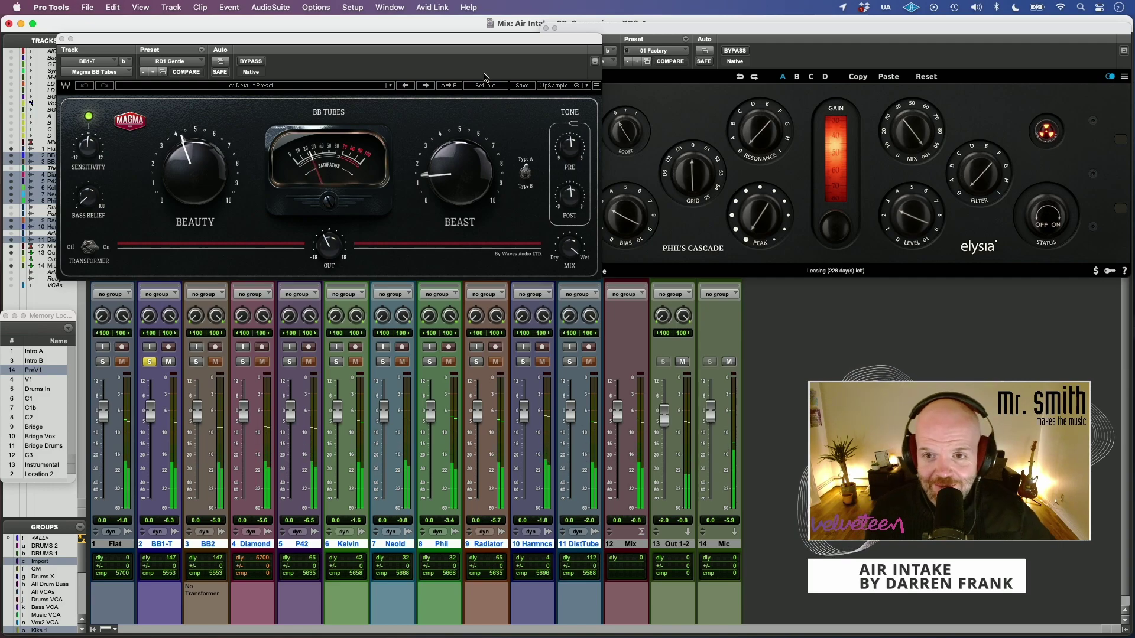
# Step: Reposition the elysia Phil's Cascade window, and compare Phil with BB1-T by alternating solo, ending on Phil
pyautogui.moveTo(778, 31)
pyautogui.mouseDown()
pyautogui.moveTo(763, 27)
pyautogui.moveTo(790, 25)
pyautogui.mouseUp()
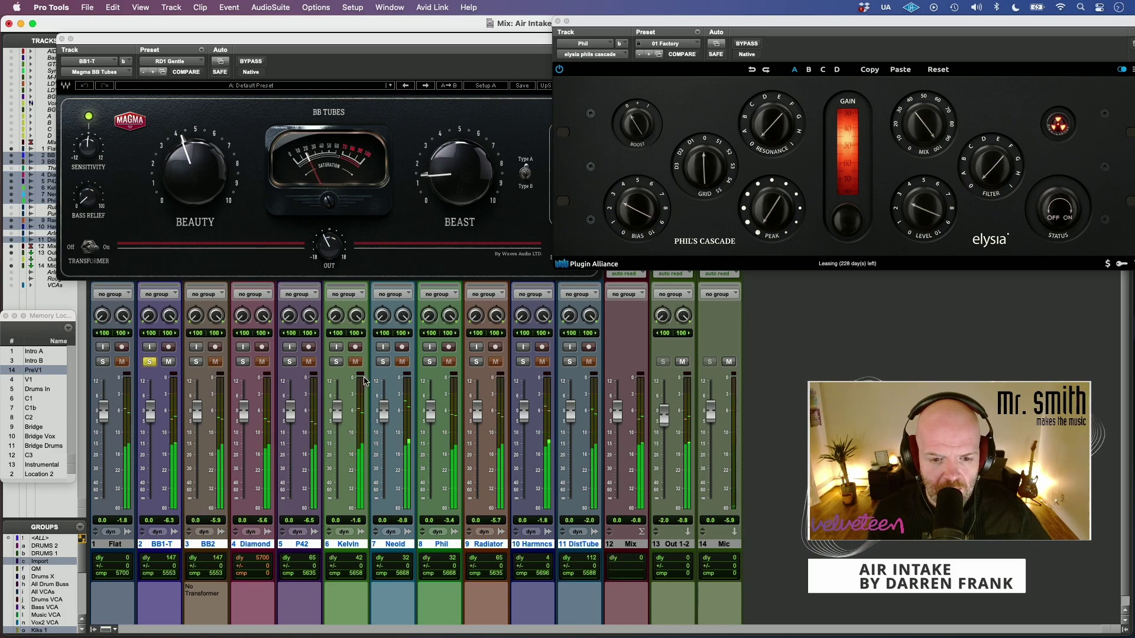
pyautogui.click(429, 362)
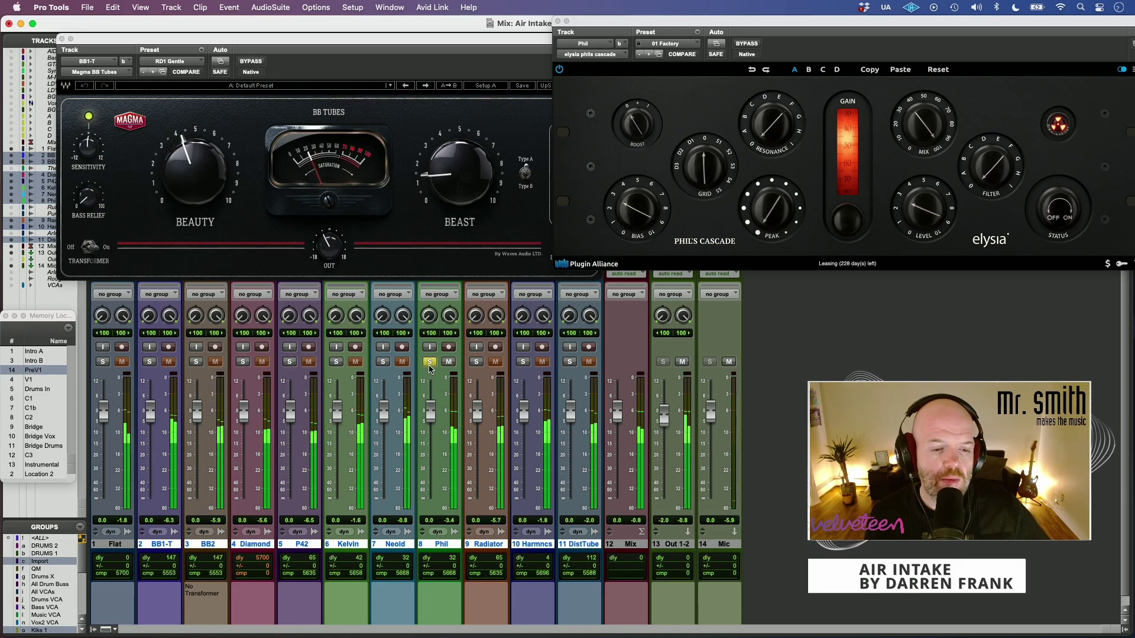
pyautogui.click(150, 361)
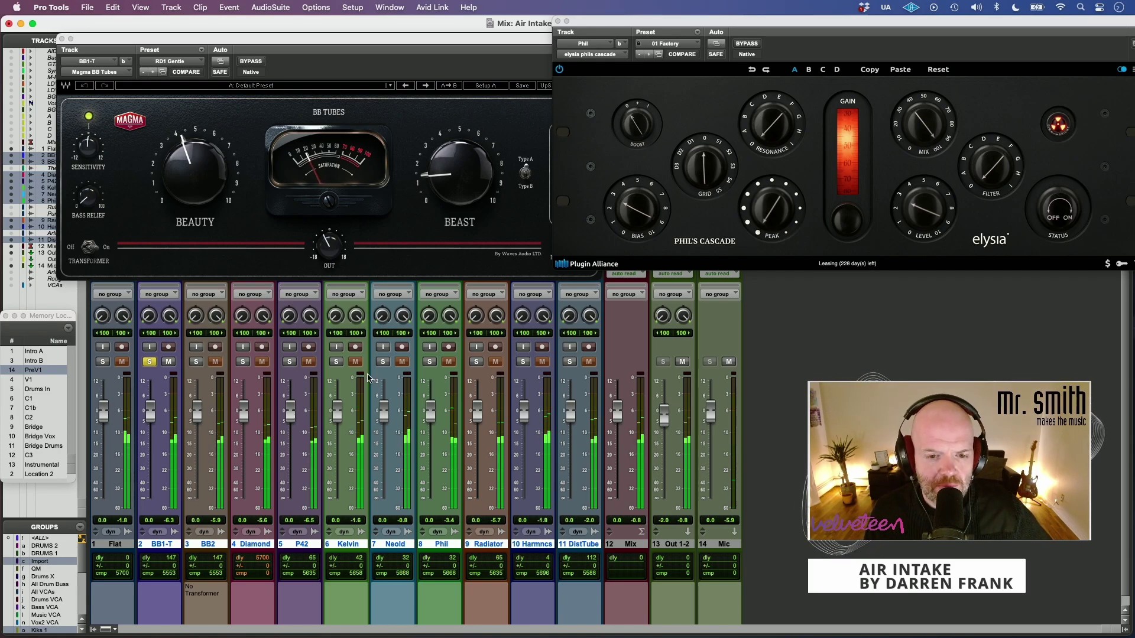
pyautogui.click(430, 362)
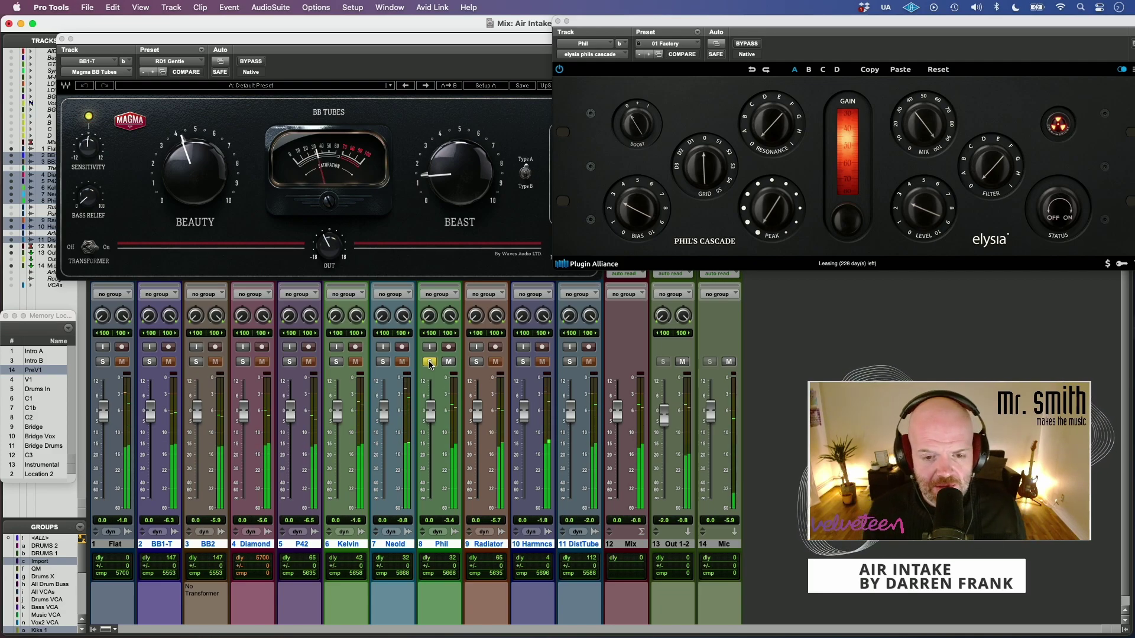
pyautogui.click(150, 363)
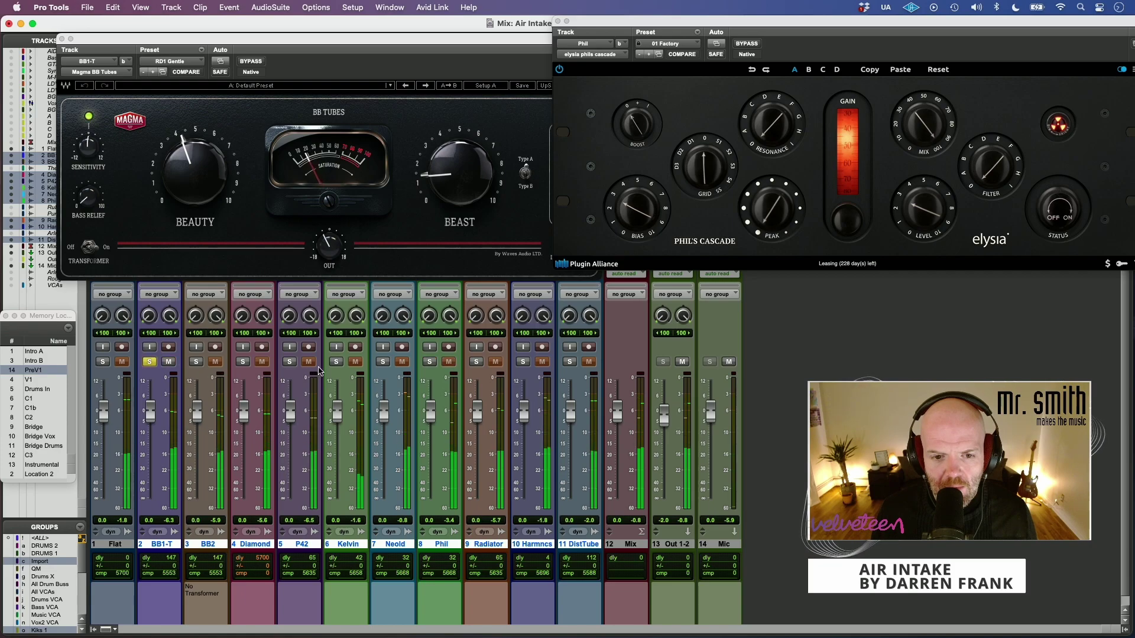
pyautogui.click(429, 363)
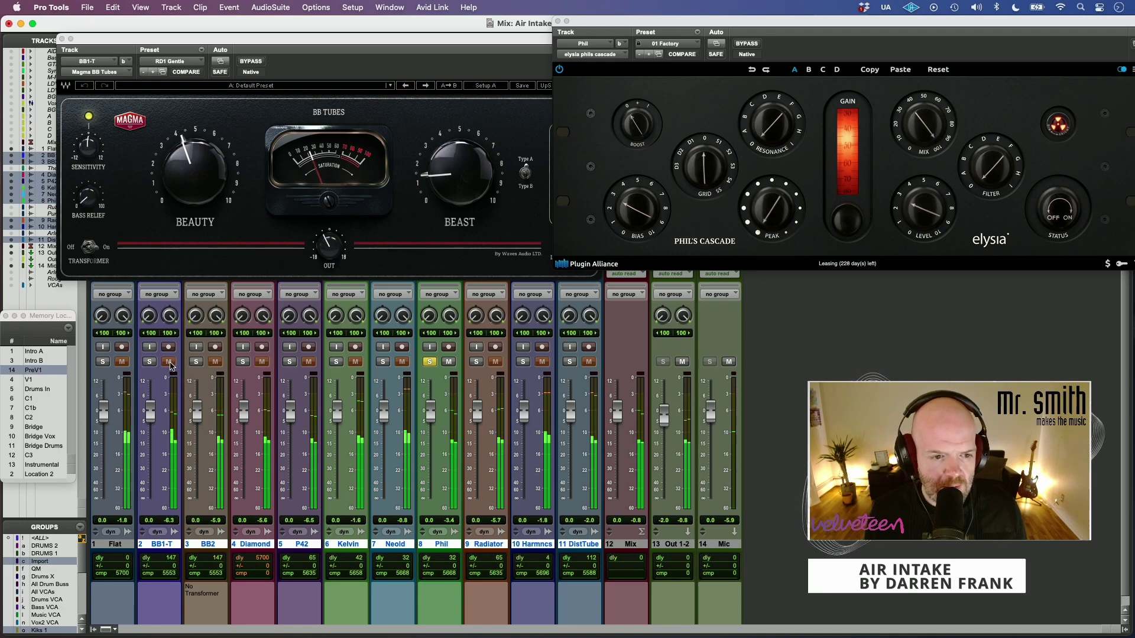
# Step: Compare Phil with BB2 once and with BB1-T repeatedly by alternating solo, ending on Phil
pyautogui.click(196, 362)
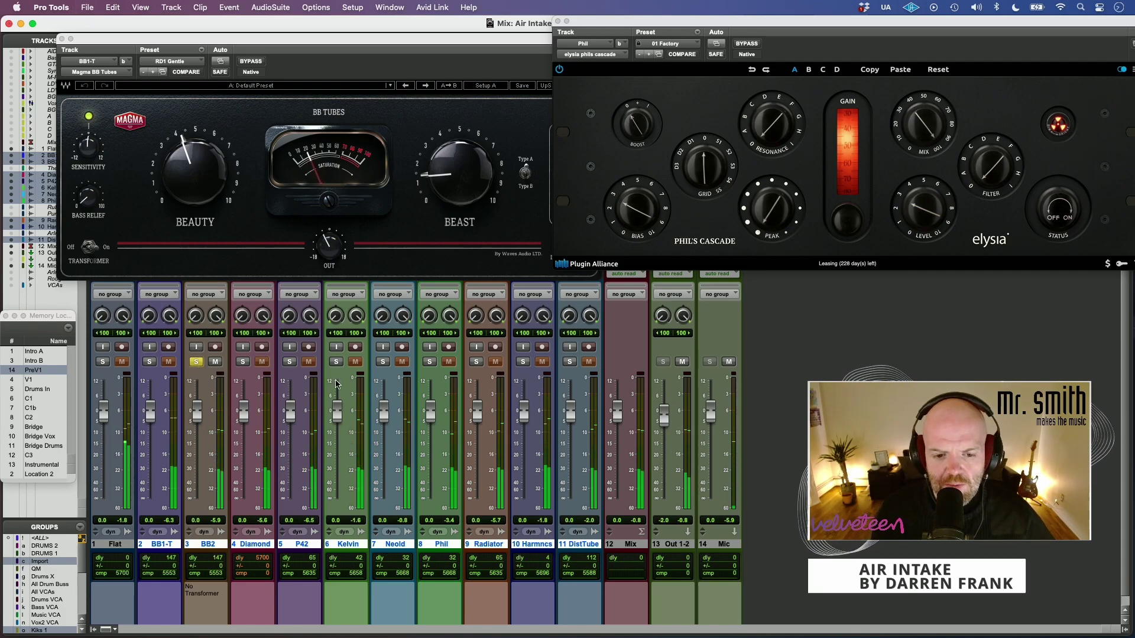
pyautogui.click(434, 364)
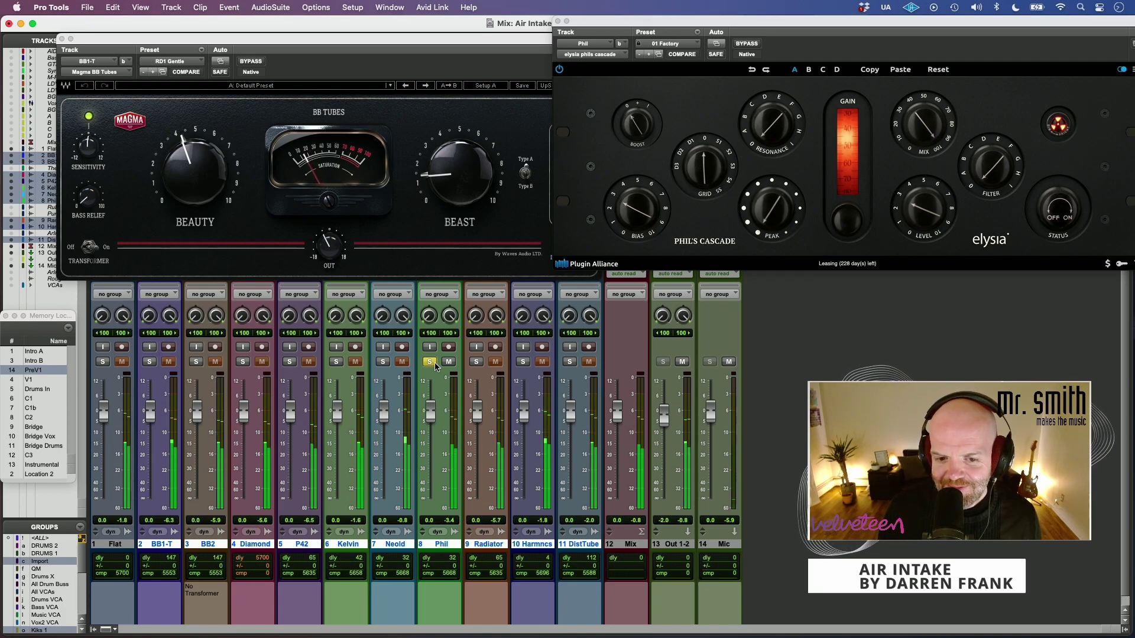
pyautogui.click(149, 361)
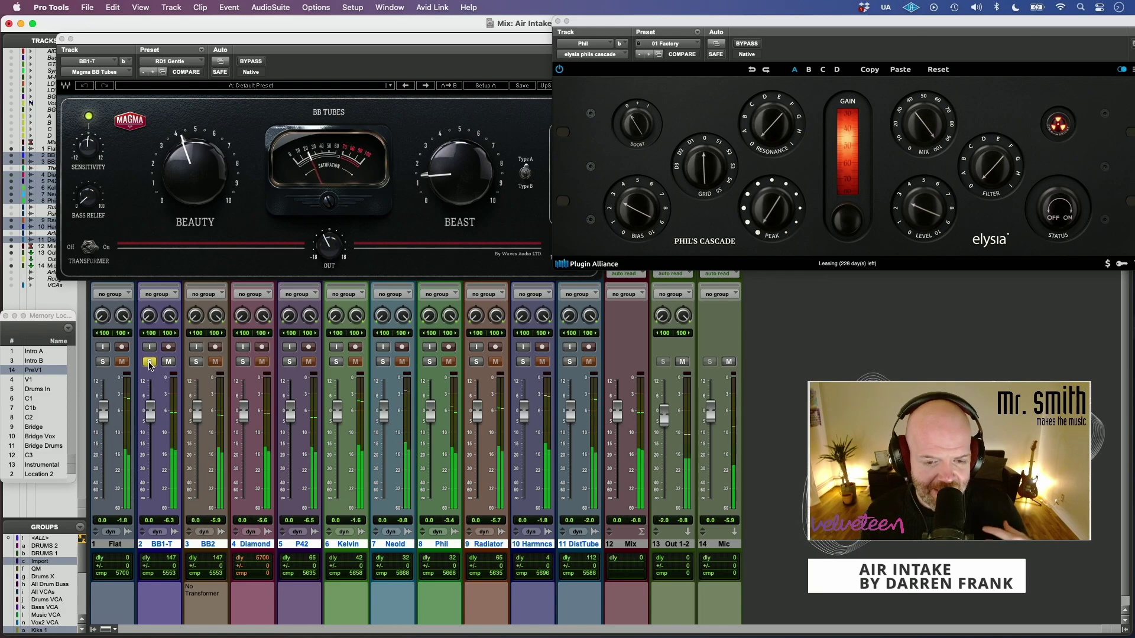
pyautogui.click(430, 362)
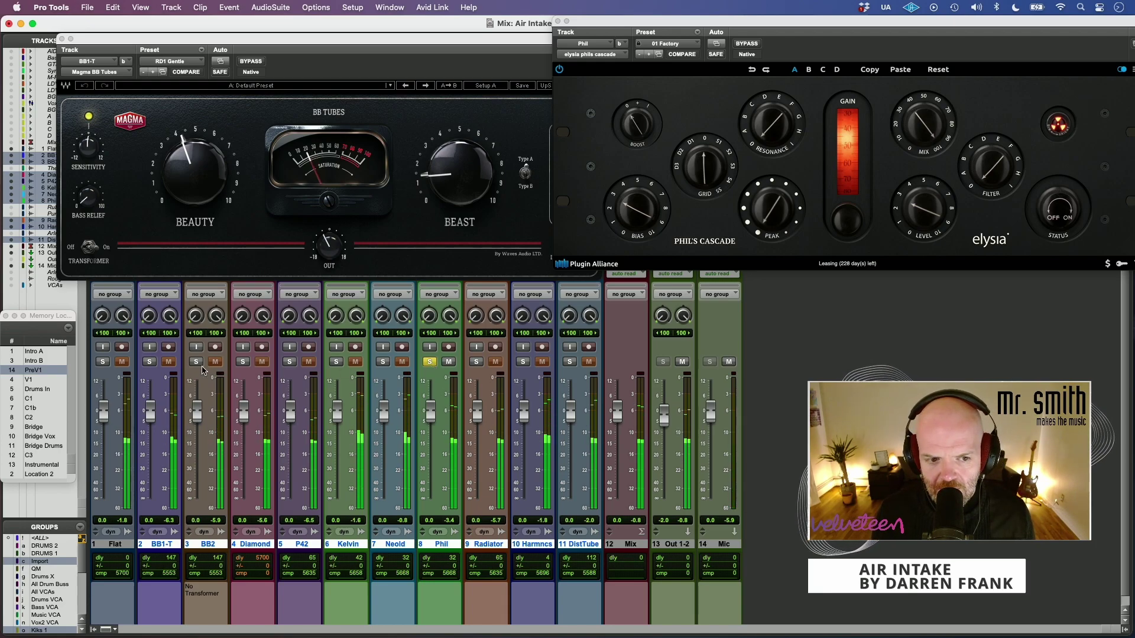
pyautogui.click(150, 362)
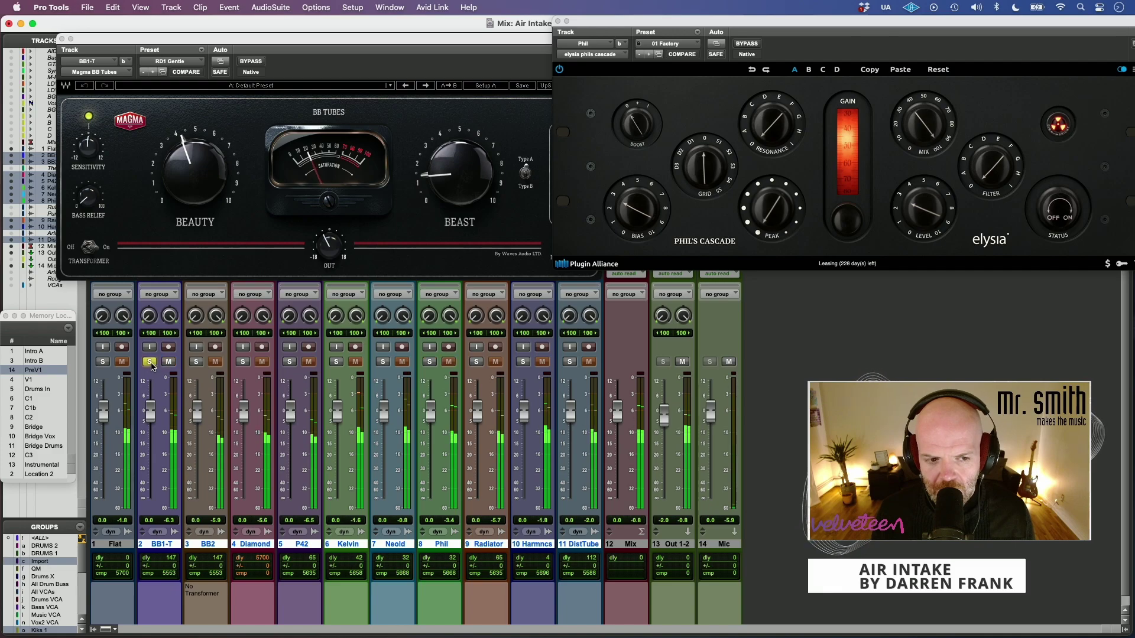
pyautogui.click(430, 362)
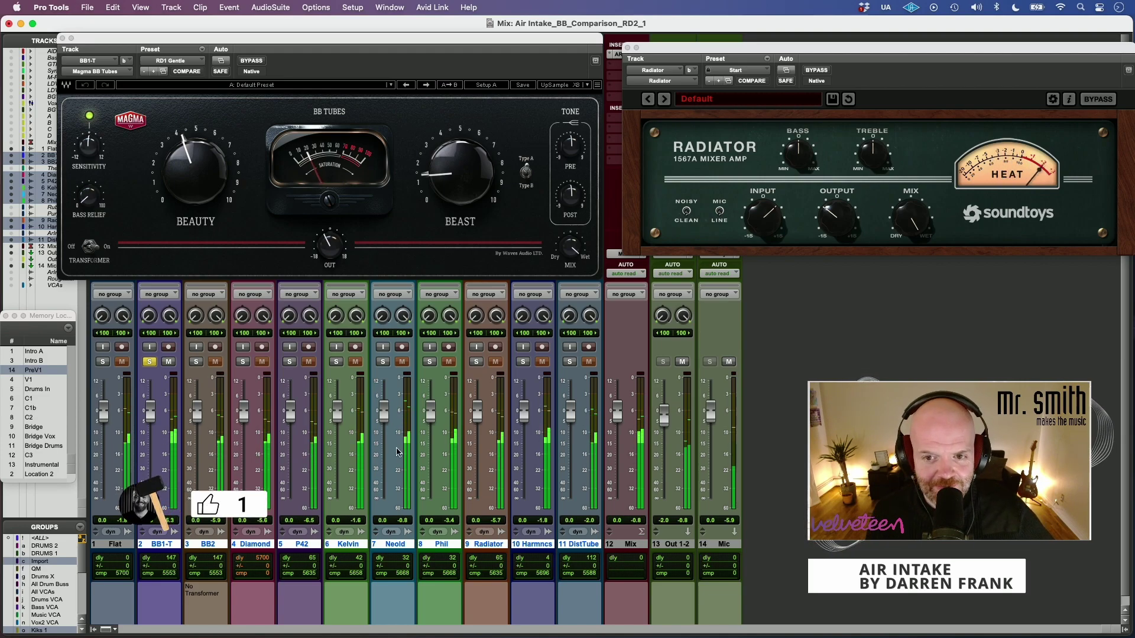
# Step: Compare Radiator with BB1-T and with BB2 by alternating solo, ending on Radiator
pyautogui.click(476, 362)
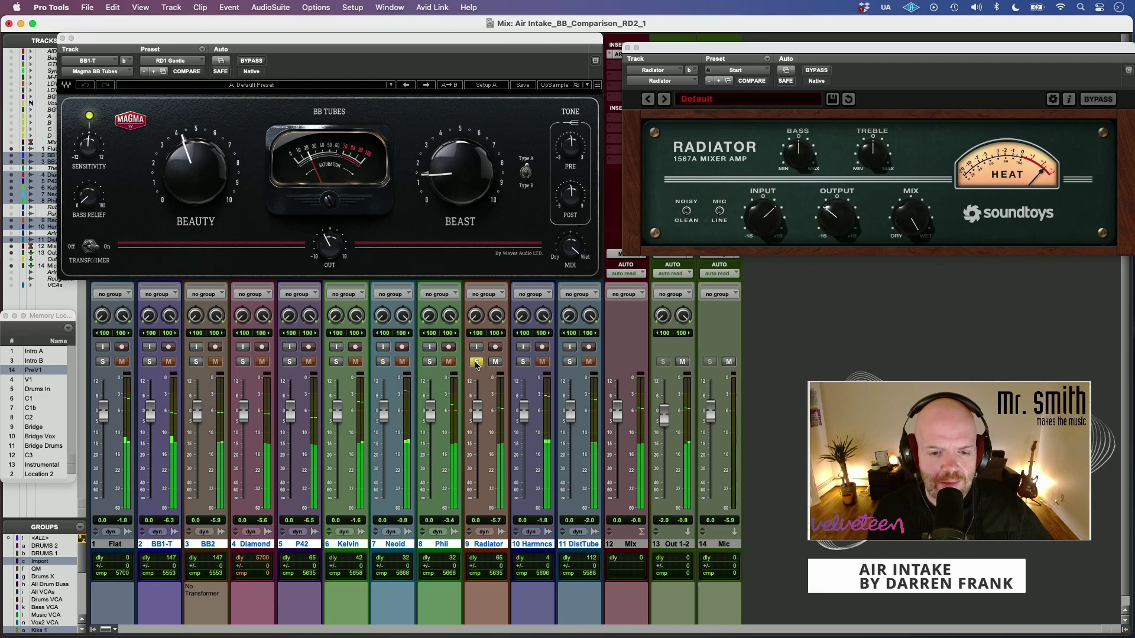
pyautogui.click(149, 362)
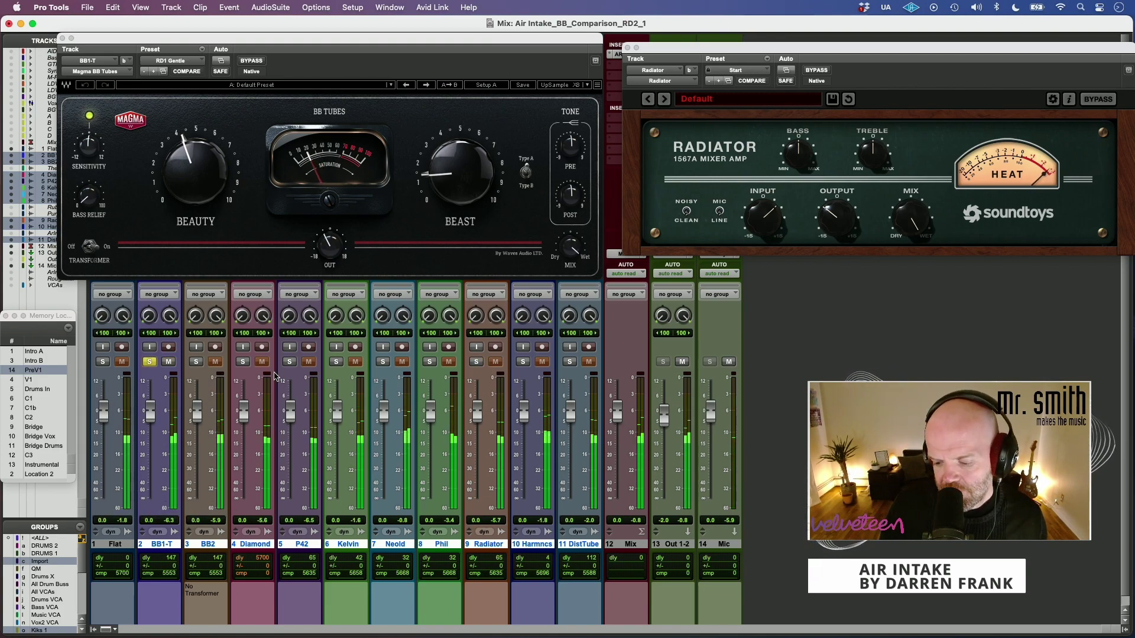
pyautogui.click(477, 362)
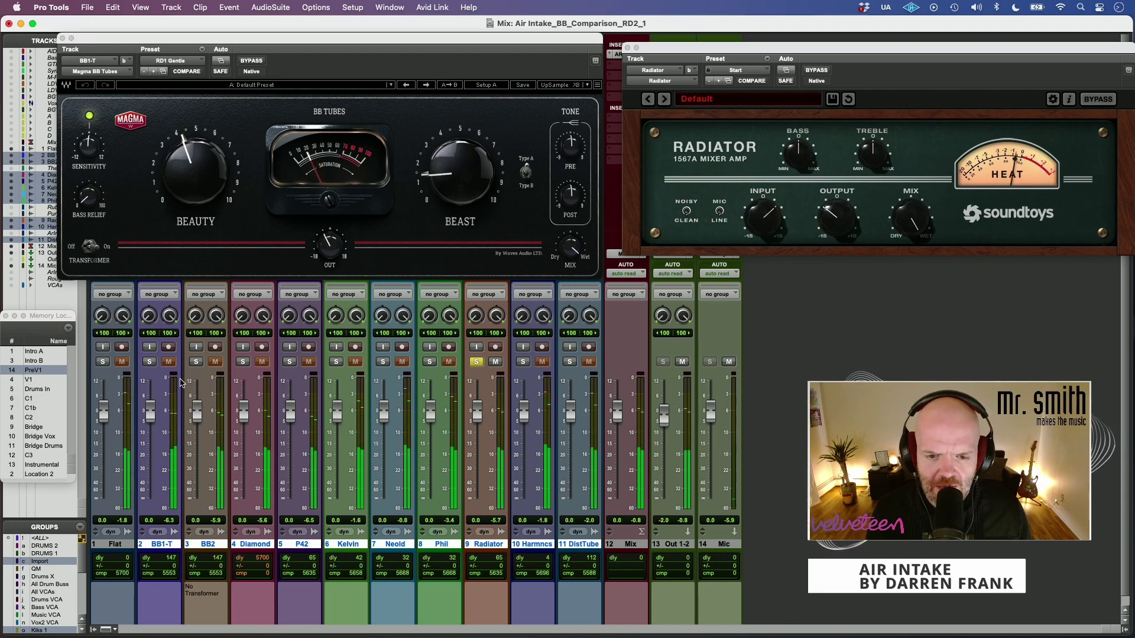
pyautogui.click(197, 361)
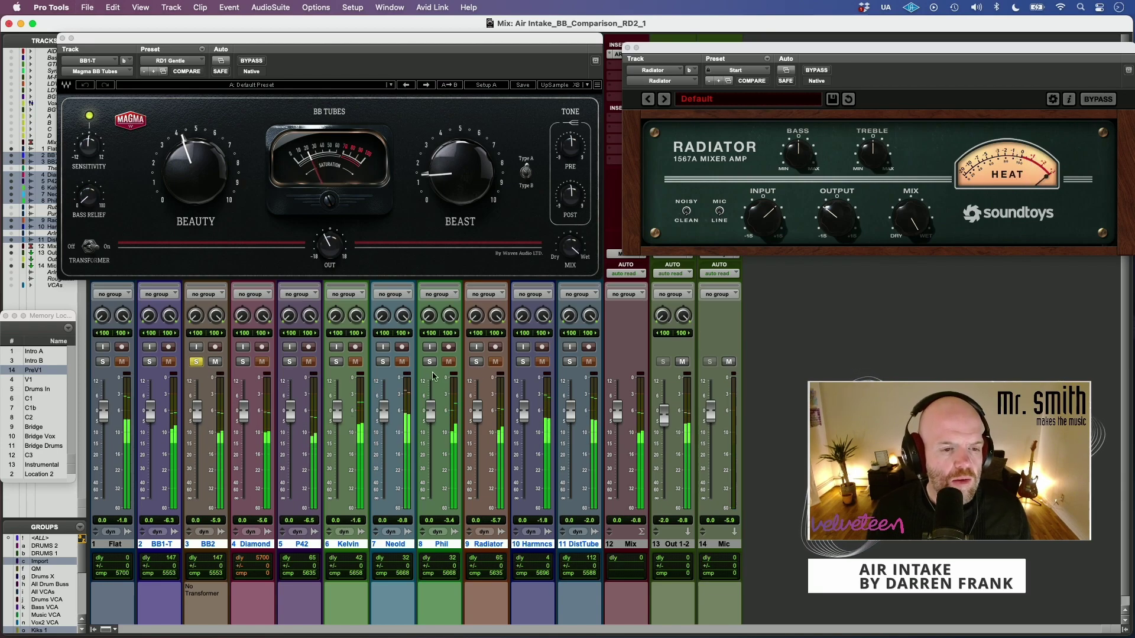
pyautogui.click(477, 362)
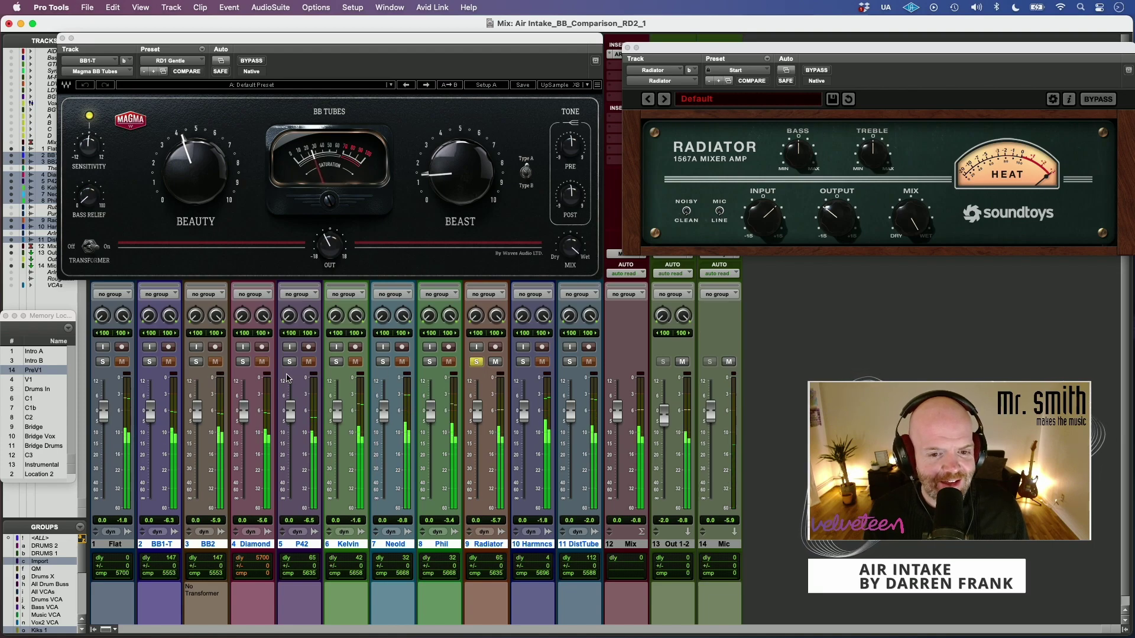
# Step: Alternate solo between BB1-T and Radiator repeatedly to compare them, ending on BB1-T
pyautogui.click(151, 363)
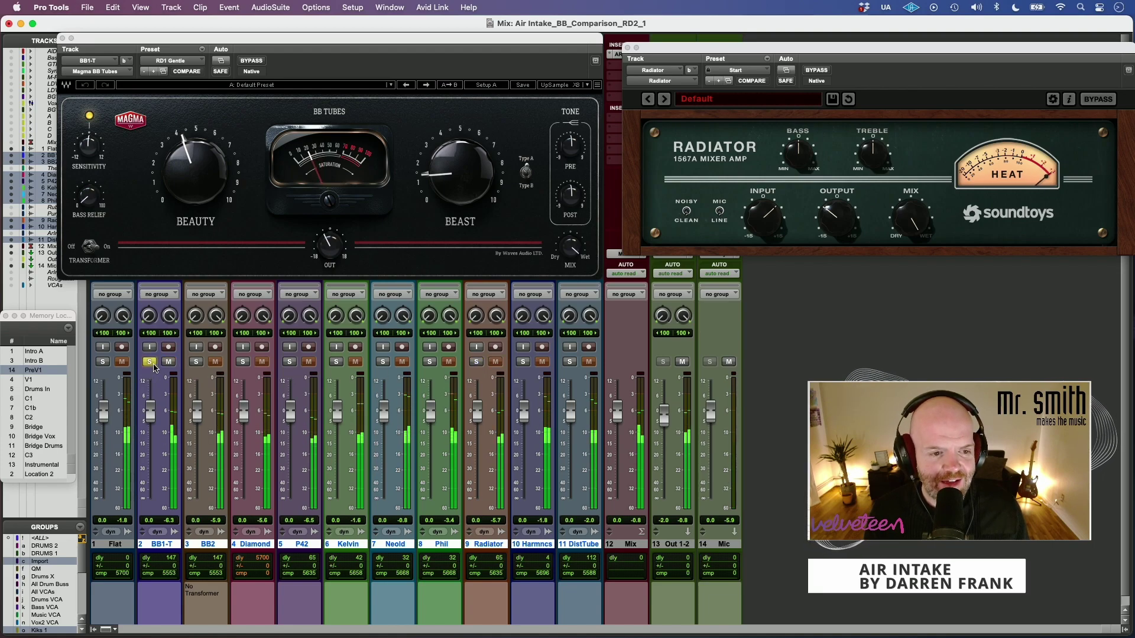
pyautogui.click(476, 362)
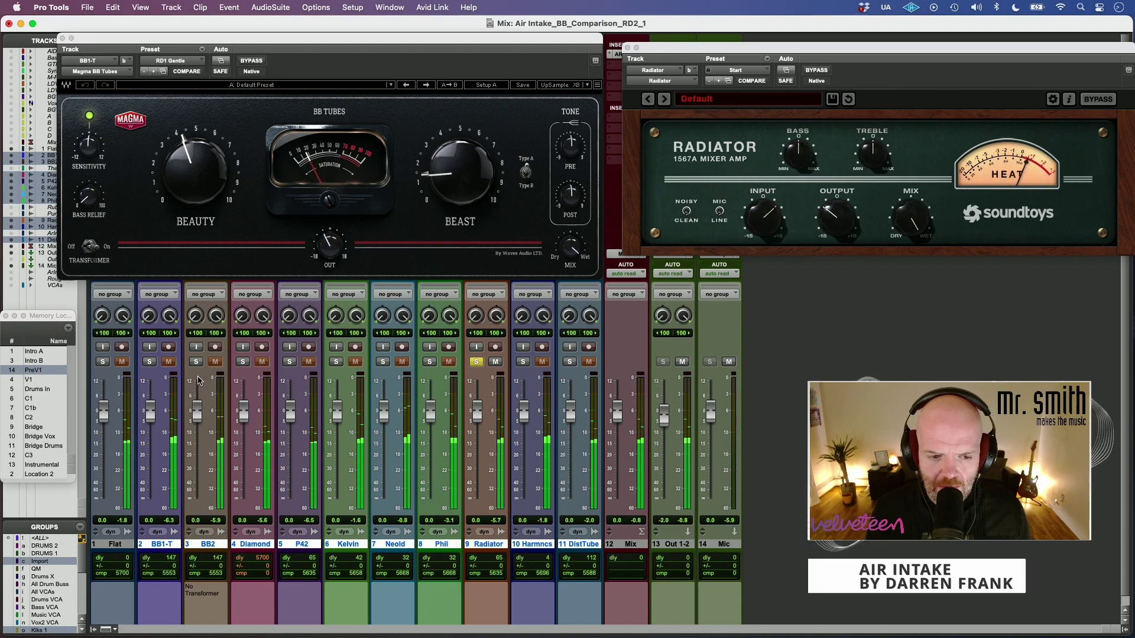
pyautogui.click(150, 363)
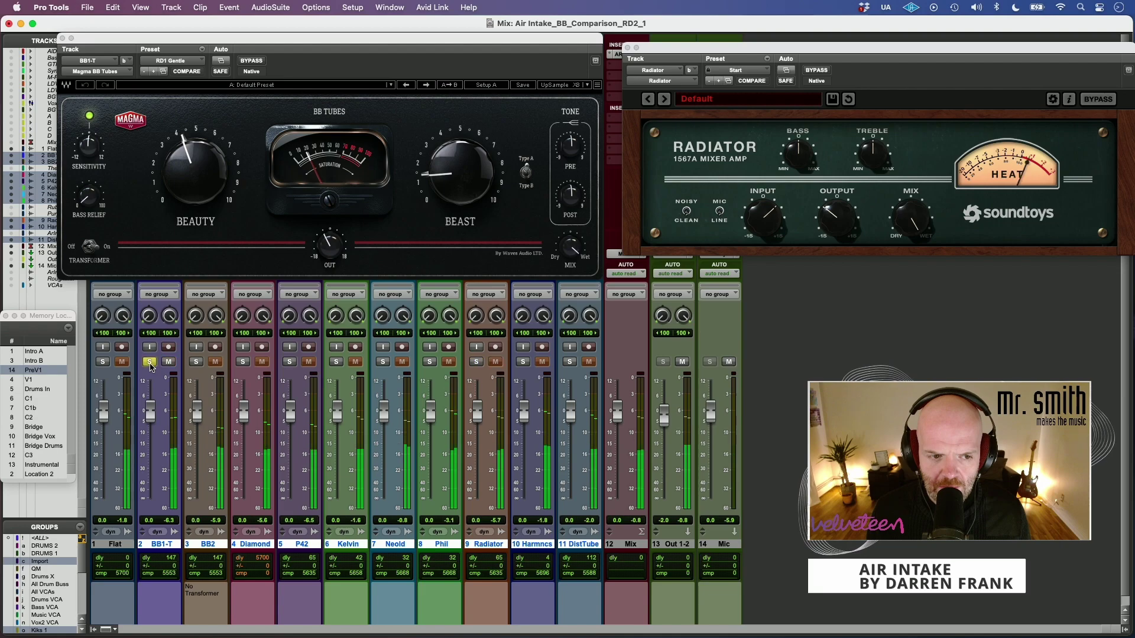
pyautogui.click(476, 364)
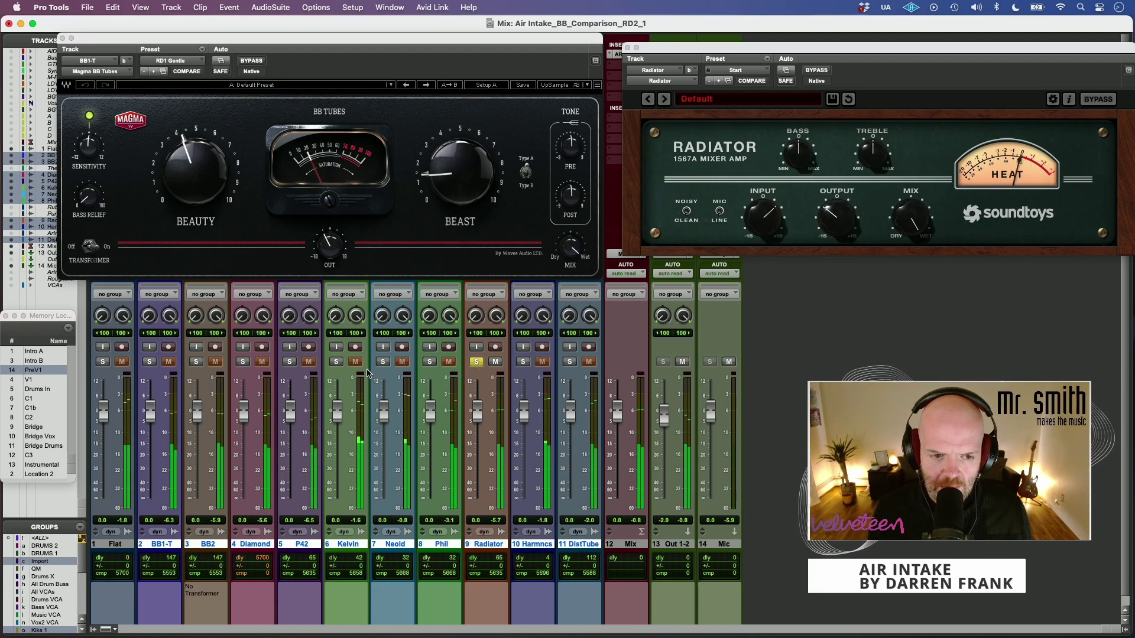
pyautogui.click(150, 362)
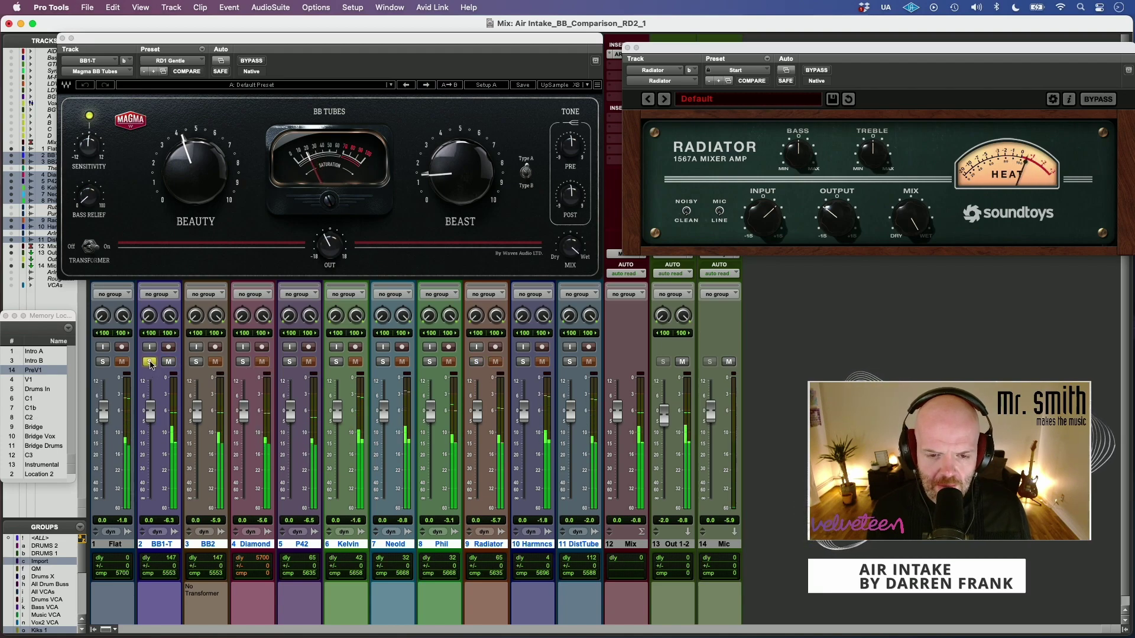
pyautogui.click(477, 363)
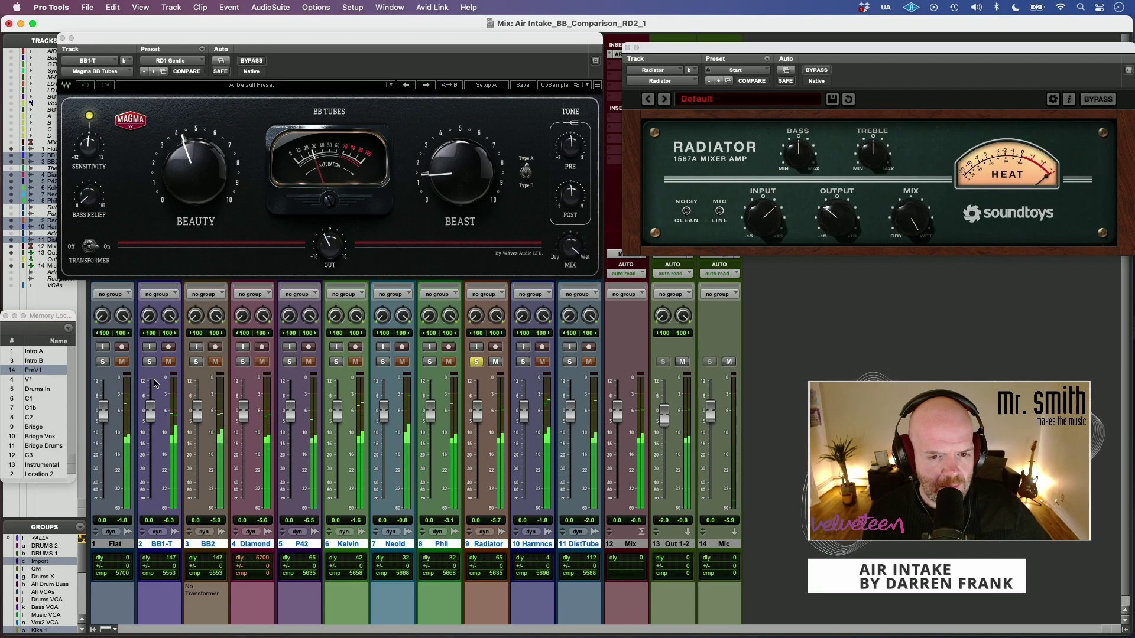
pyautogui.click(149, 362)
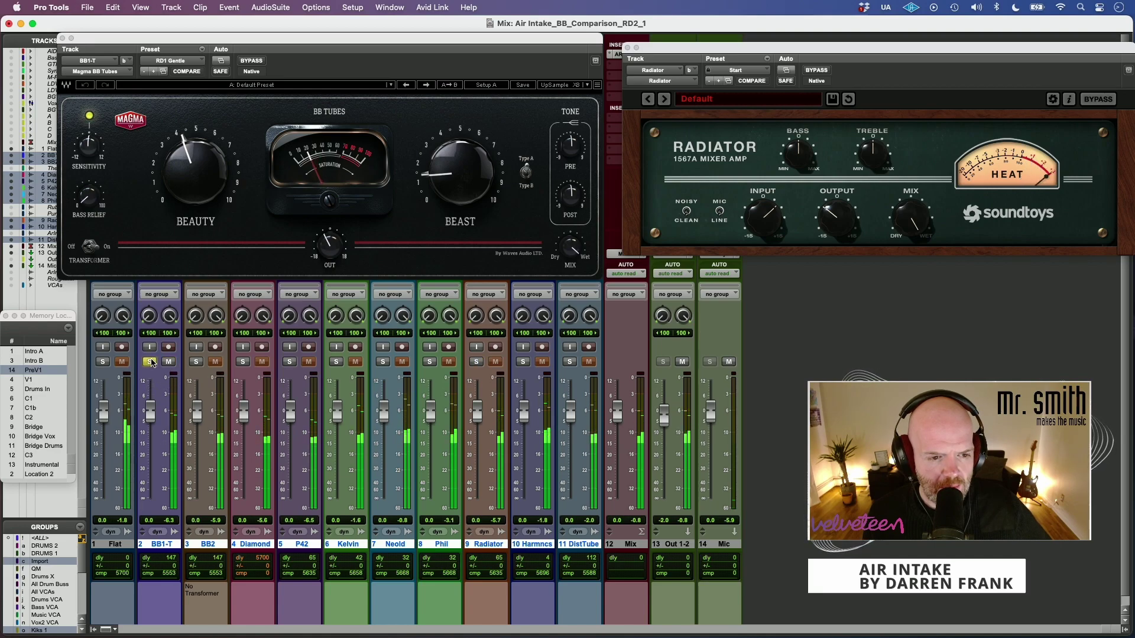
# Step: Solo BB2, Radiator and BB1-T in varying order to compare all three, ending on Radiator
pyautogui.click(197, 363)
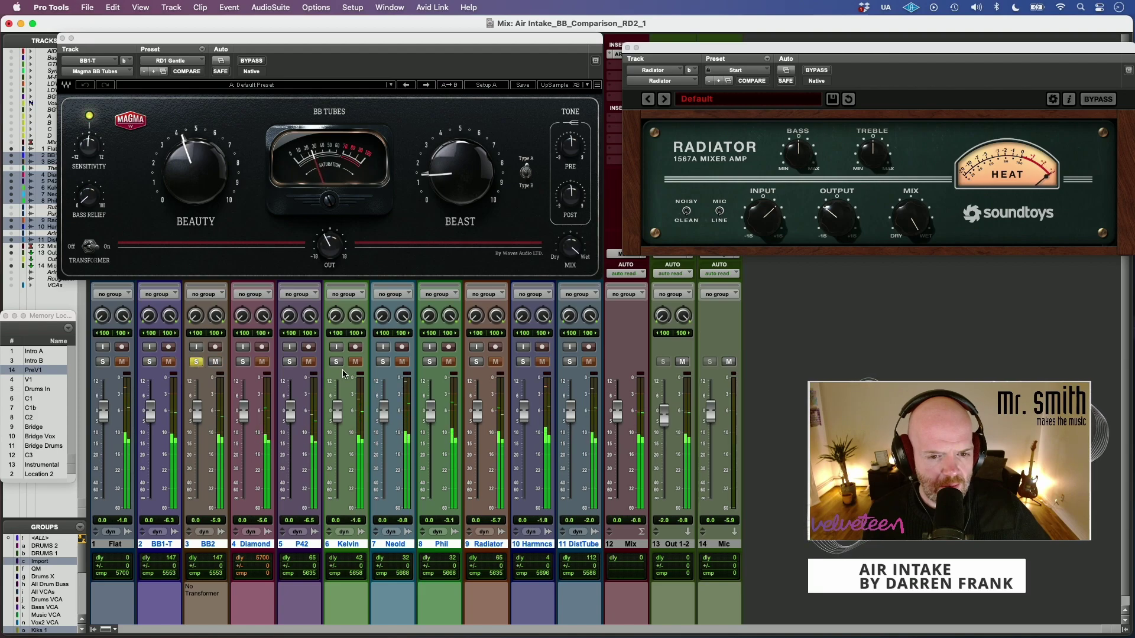
pyautogui.click(478, 363)
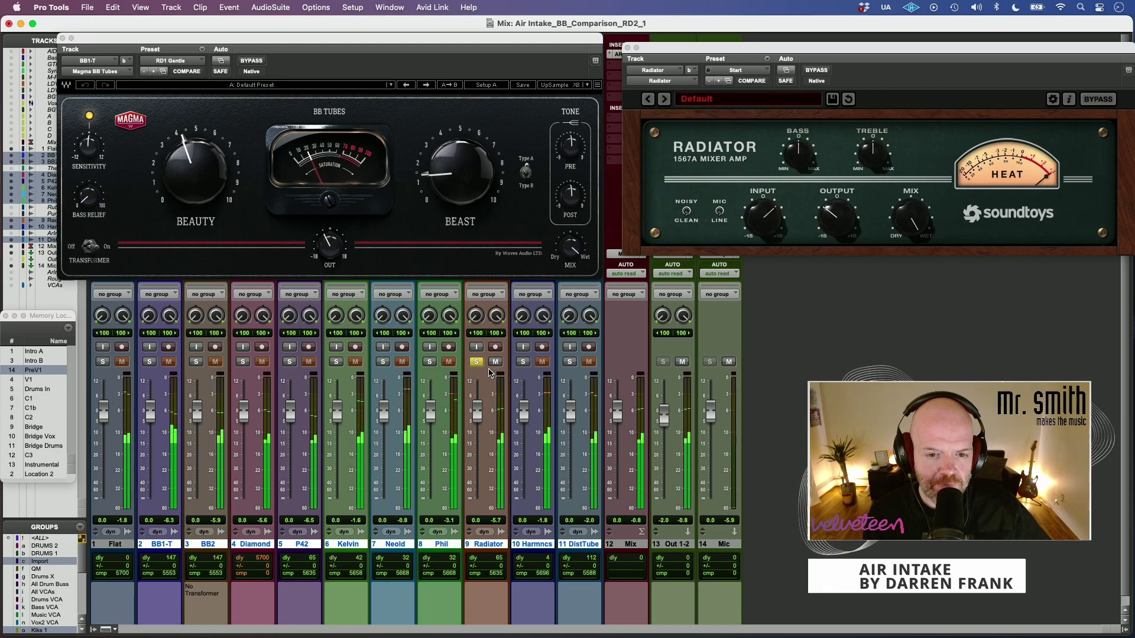
pyautogui.click(151, 362)
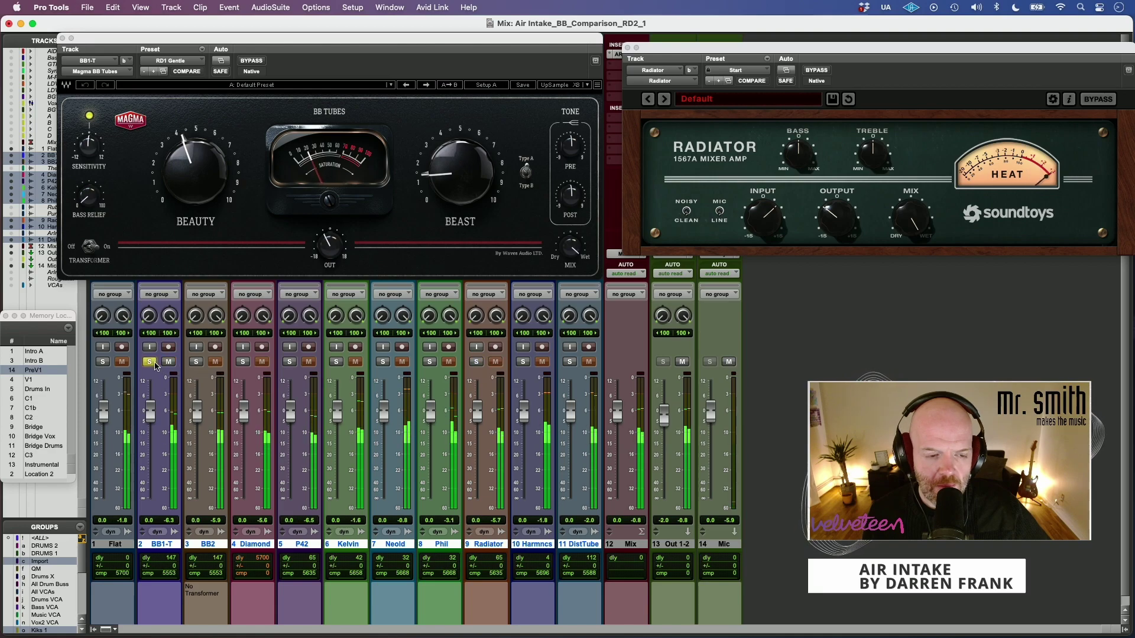
pyautogui.click(196, 362)
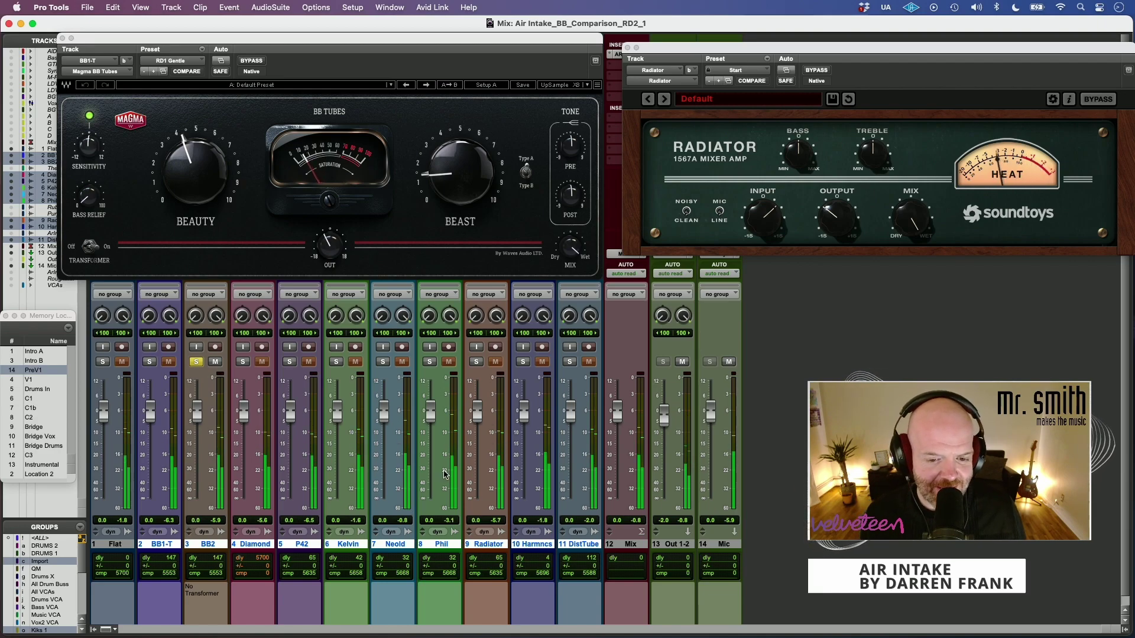
pyautogui.click(477, 364)
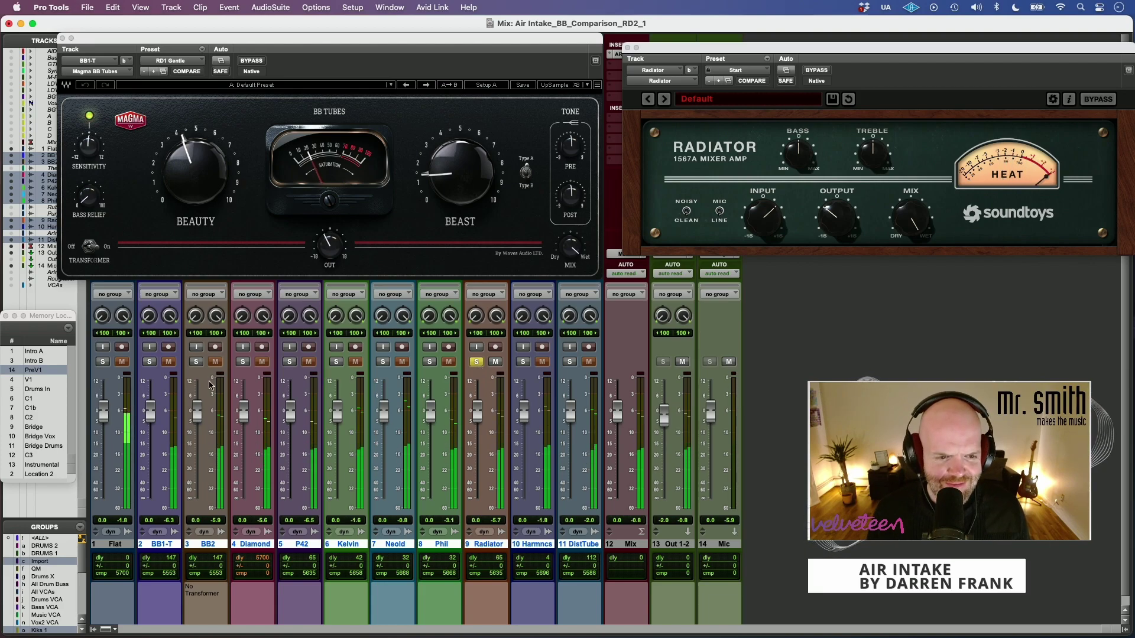
pyautogui.click(197, 362)
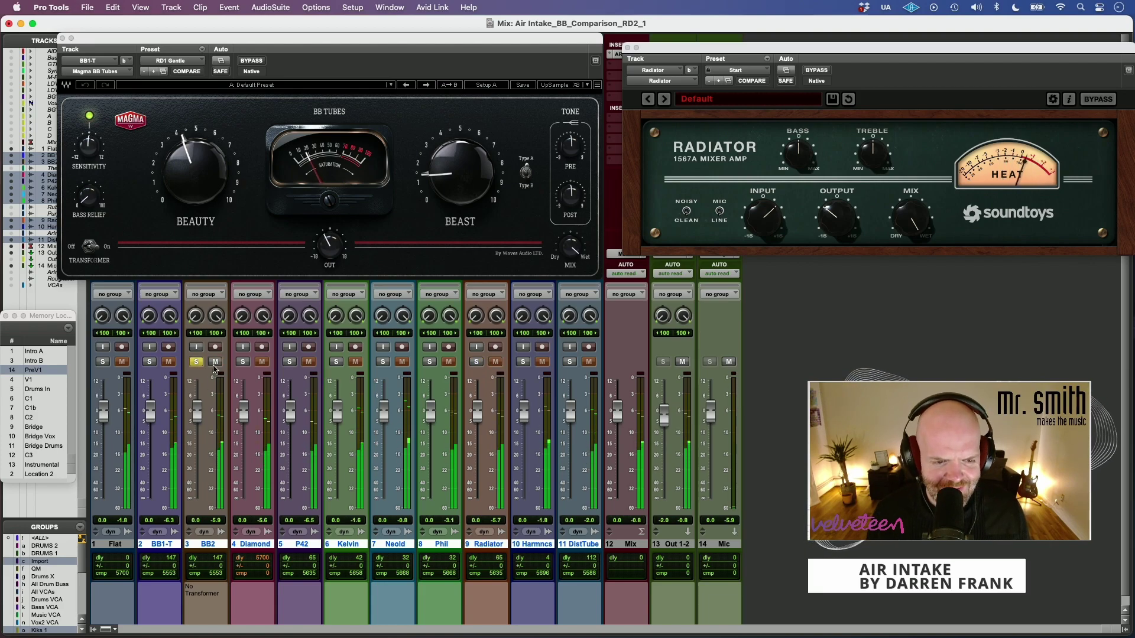
pyautogui.click(150, 362)
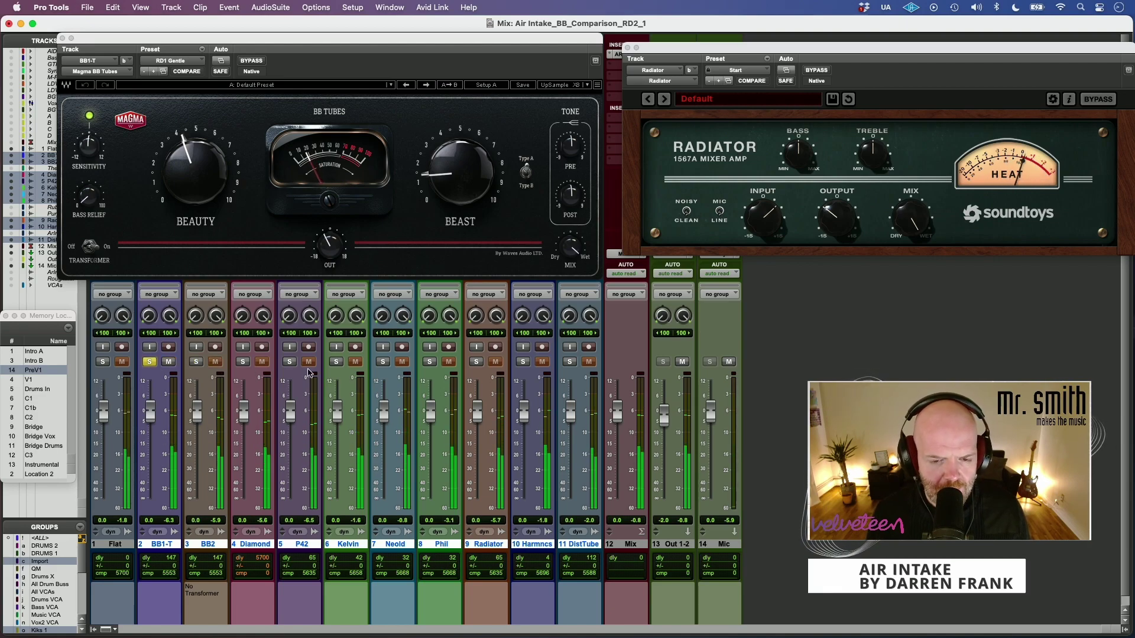
pyautogui.click(477, 363)
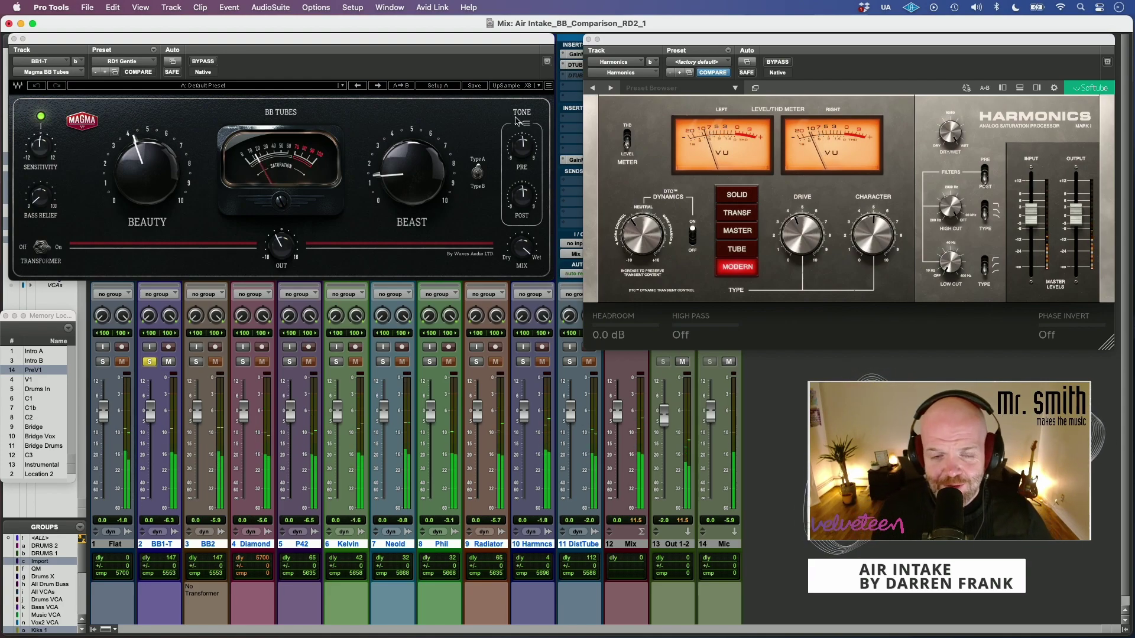
# Step: Reposition the Magma BB Tubes window beside Softube Harmonics, and compare Harmncs with BB1-T by alternating solo, ending on BB1-T
pyautogui.moveTo(464, 42); pyautogui.dragTo(494, 45)
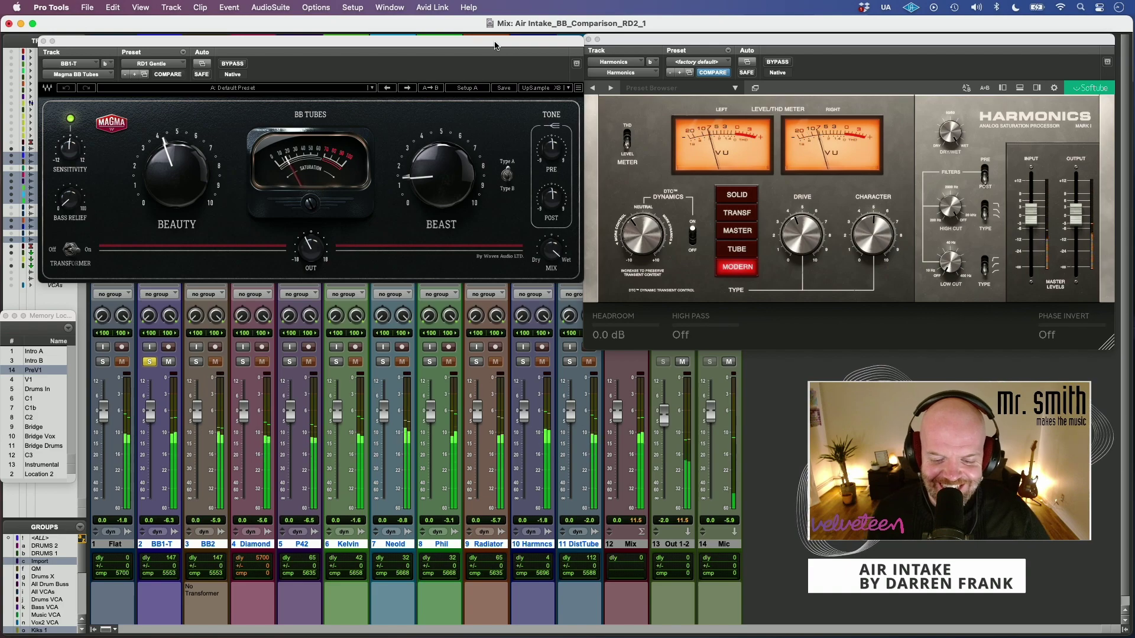
pyautogui.click(523, 362)
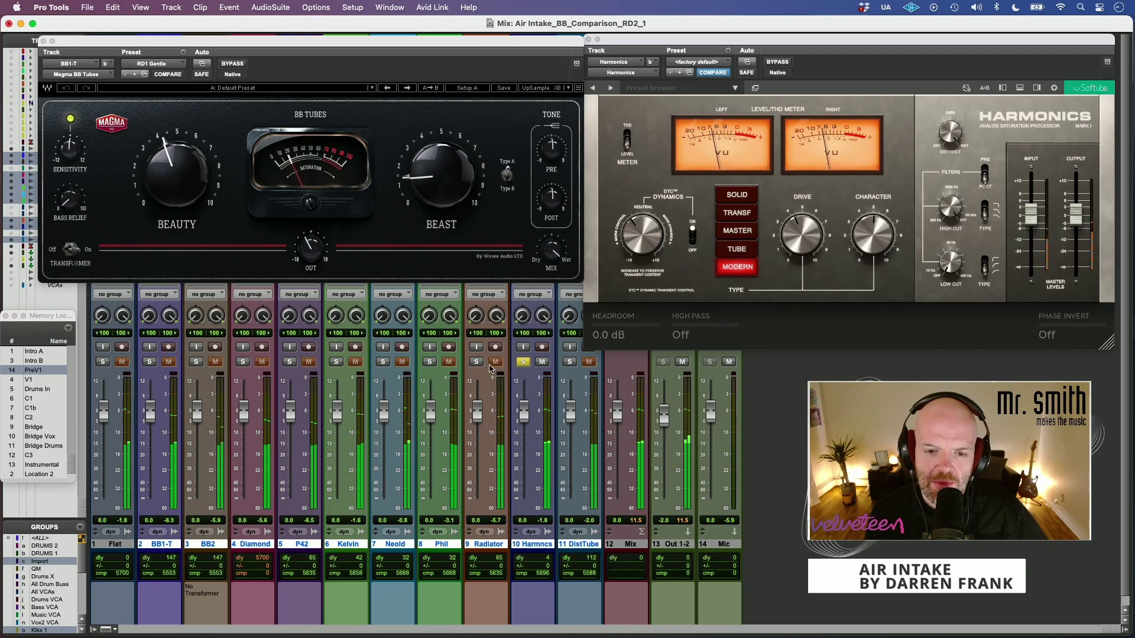
pyautogui.click(149, 362)
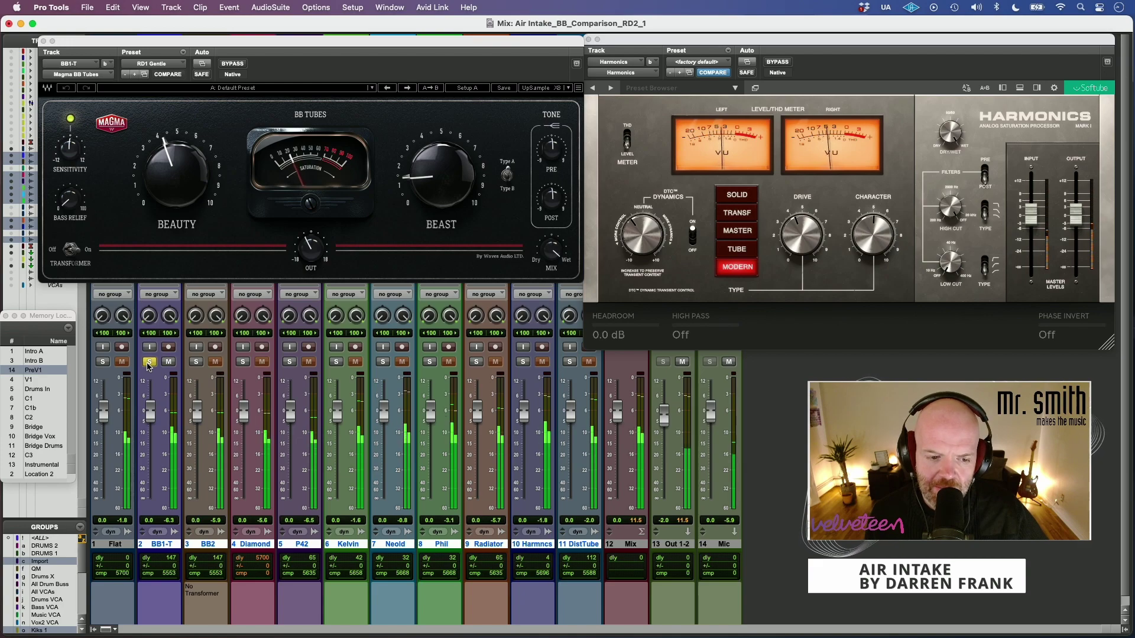
pyautogui.click(524, 362)
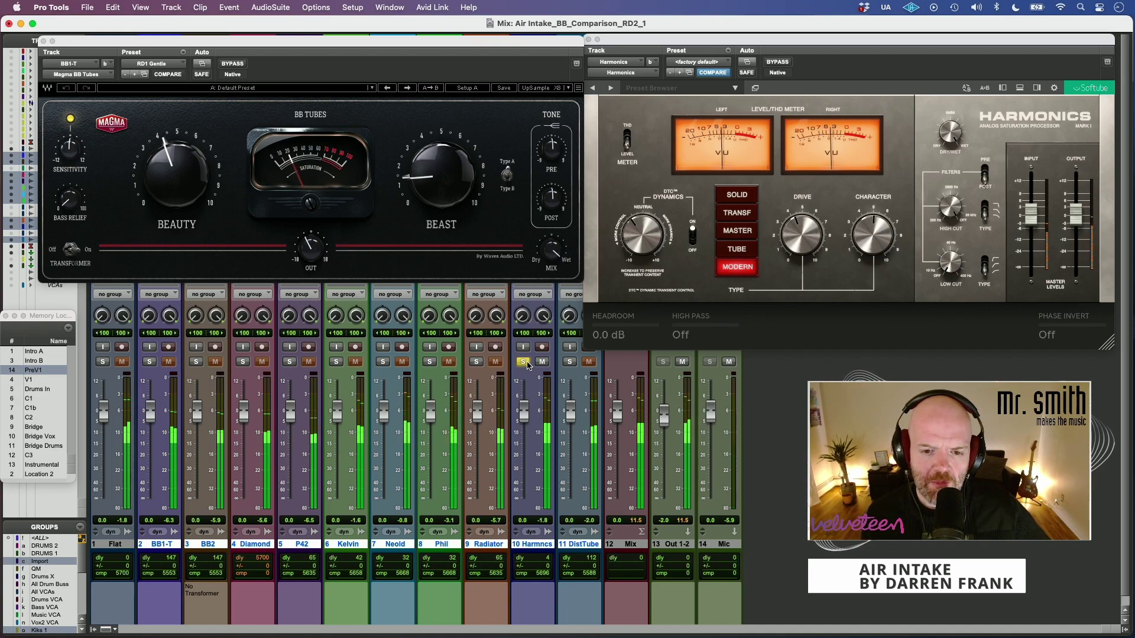
pyautogui.click(152, 363)
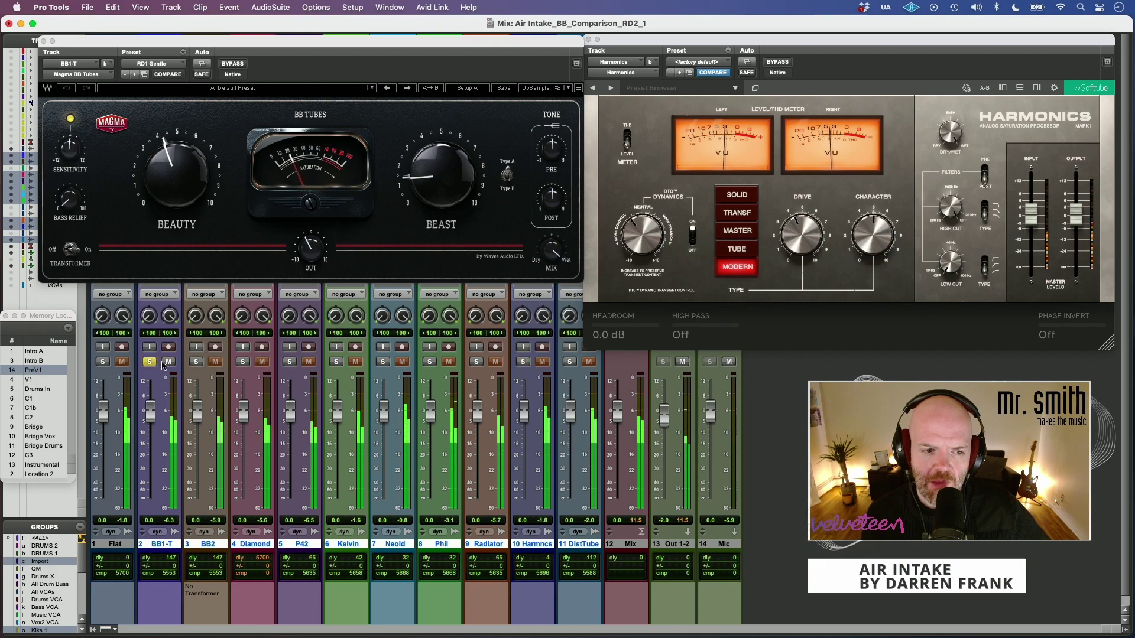
# Step: Compare Harmncs with BB2 and BB1-T by switching solo among them, ending on Harmncs
pyautogui.click(197, 363)
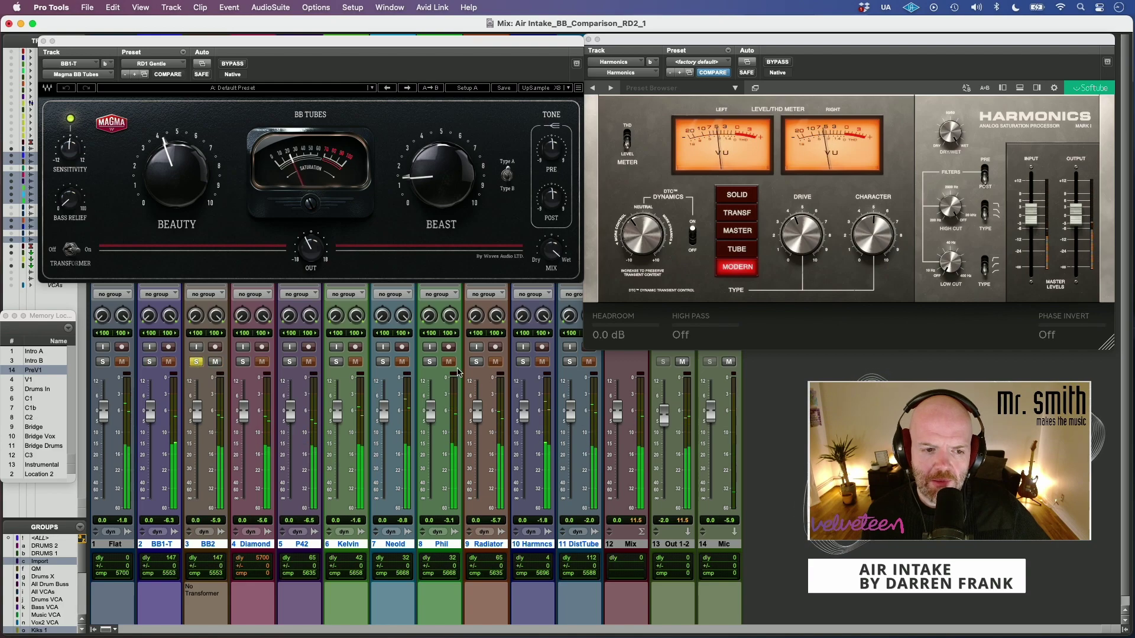
pyautogui.click(523, 363)
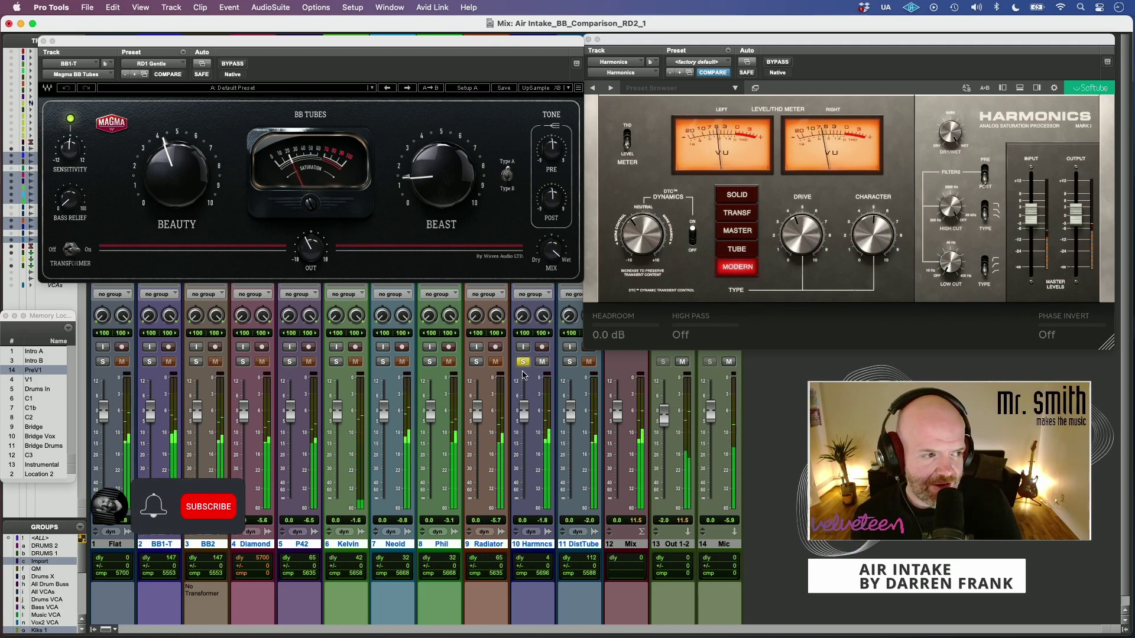
pyautogui.moveTo(634, 242)
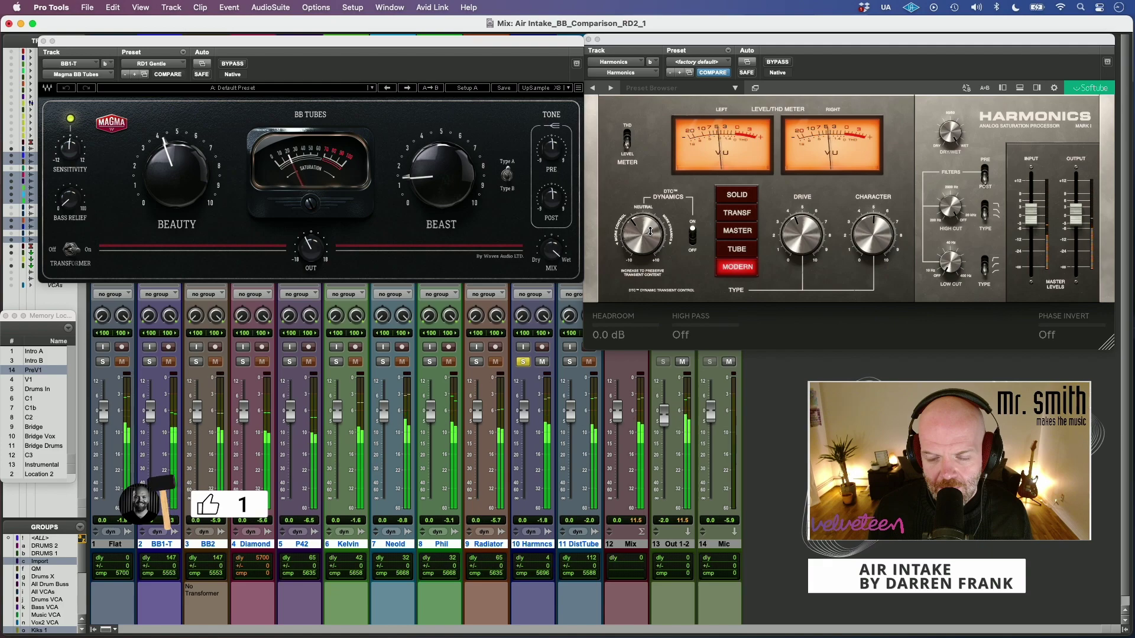
pyautogui.moveTo(800, 240)
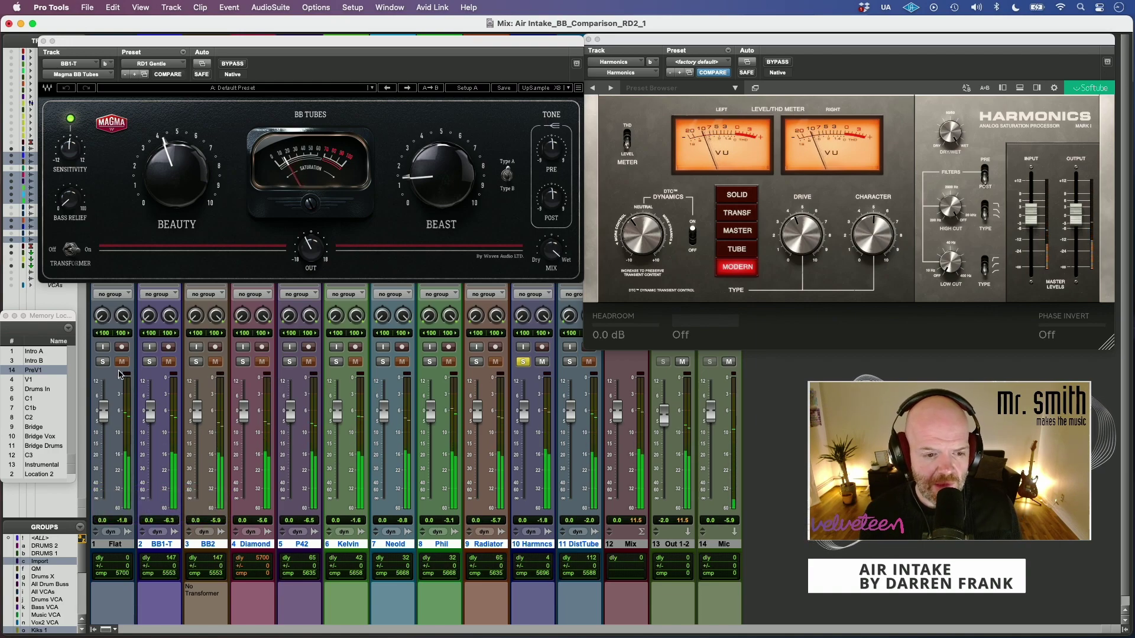
pyautogui.click(150, 362)
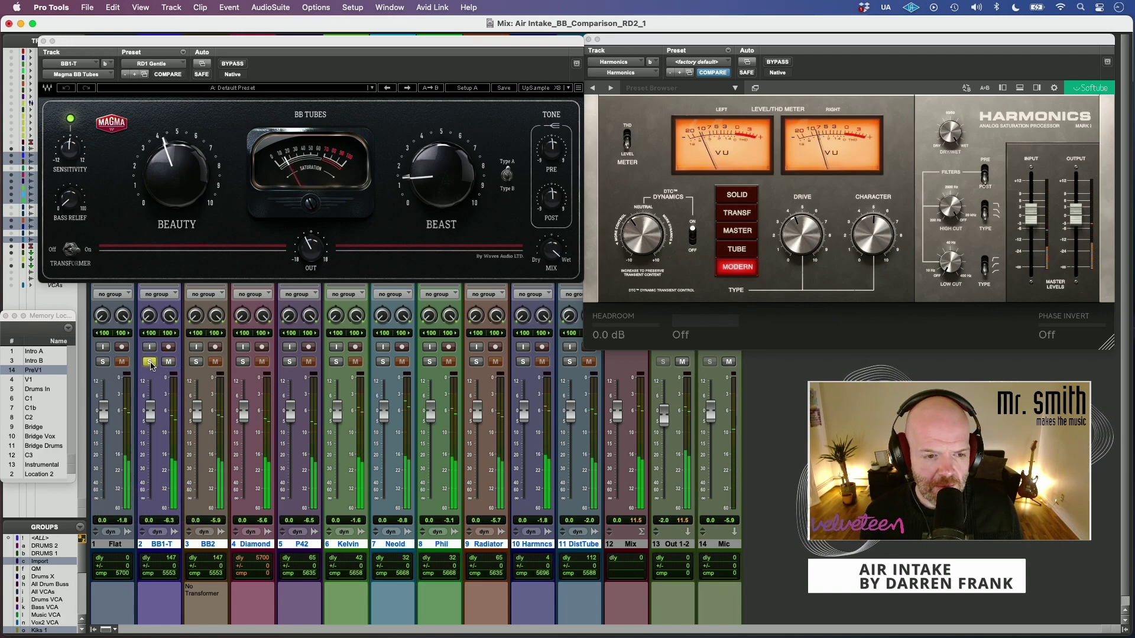
pyautogui.click(197, 363)
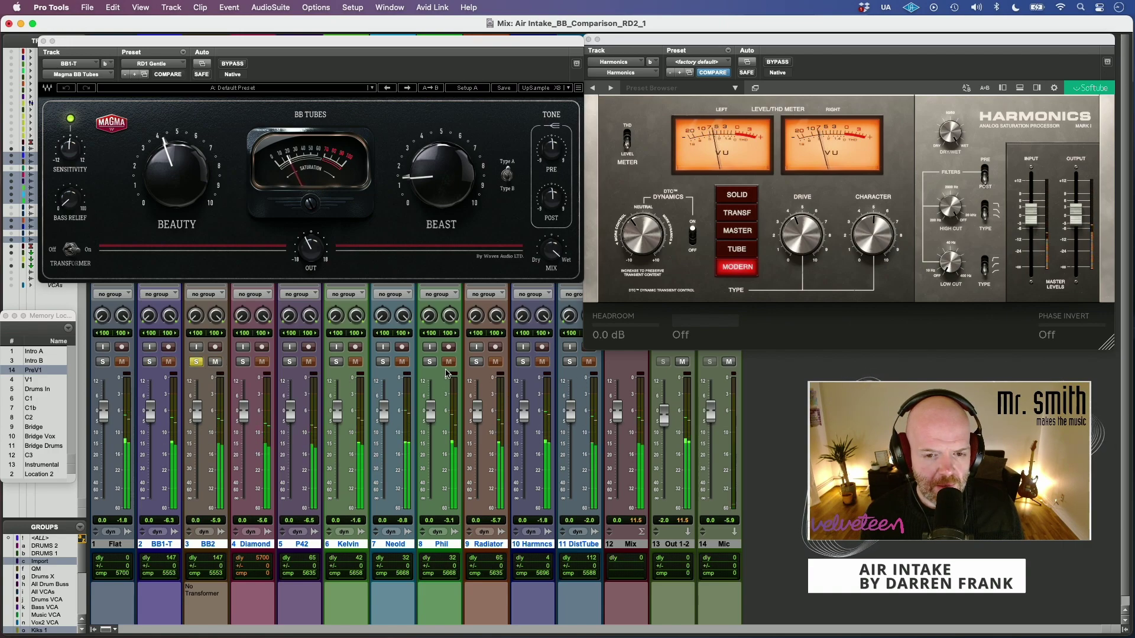
pyautogui.click(523, 362)
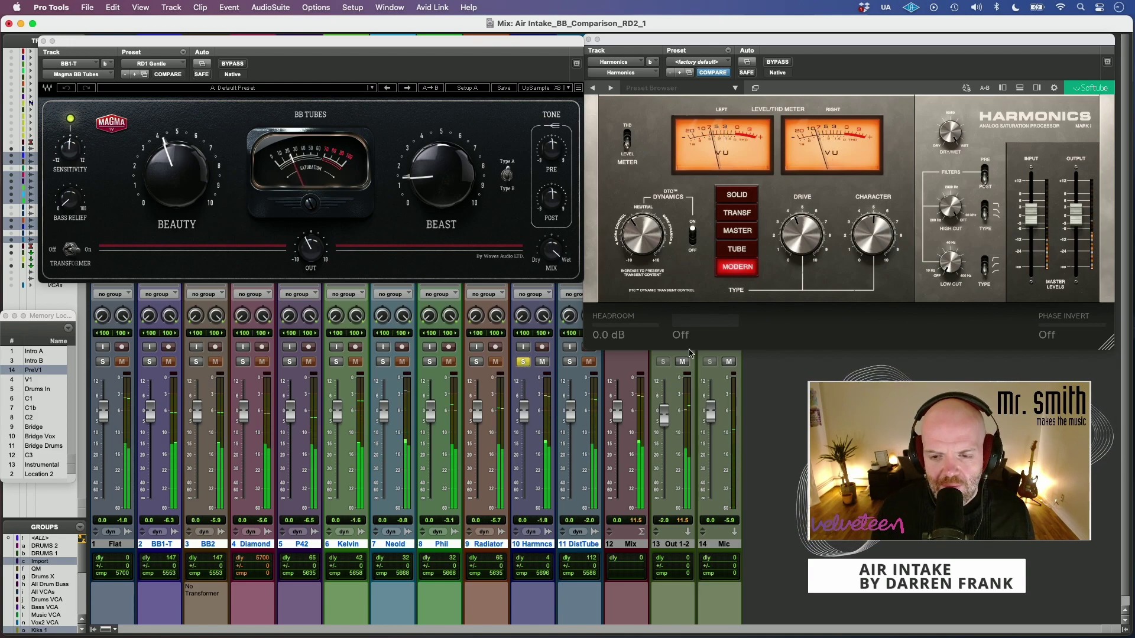
# Step: Audition the Tube and Modern drive types in Harmonics by switching between them, ending on Tube
pyautogui.click(737, 251)
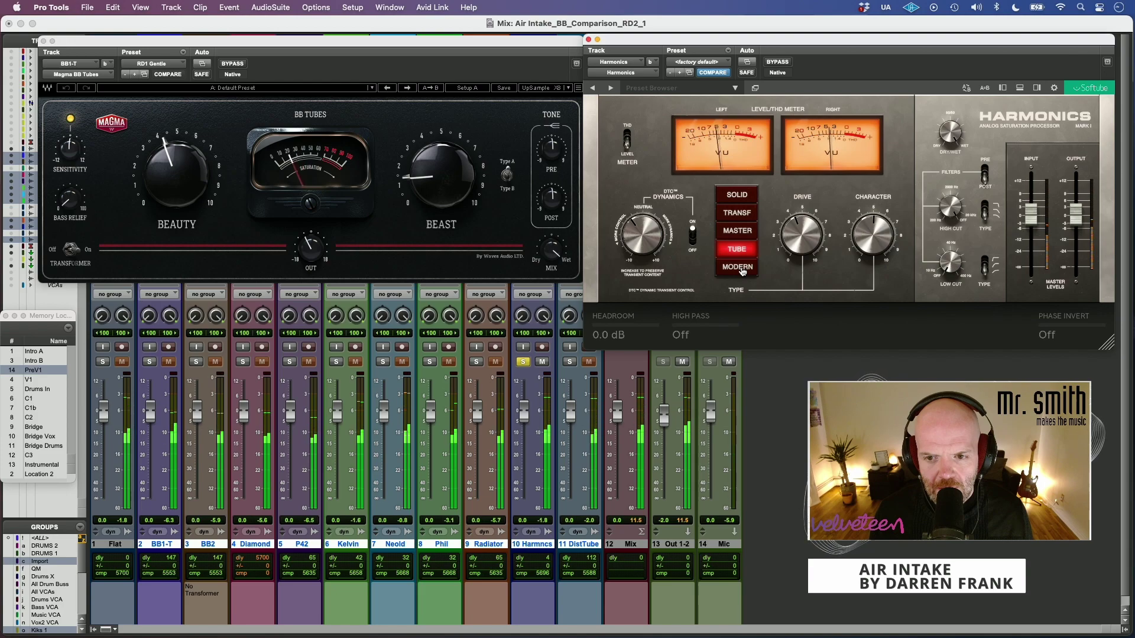
pyautogui.click(738, 267)
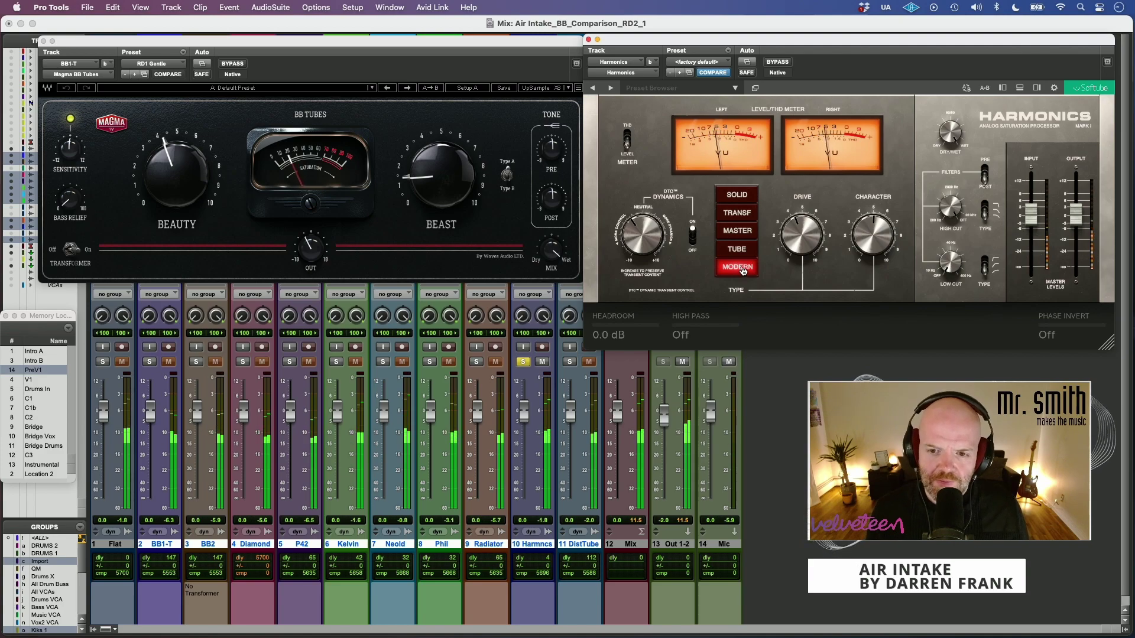
pyautogui.scroll(1, 743, 271)
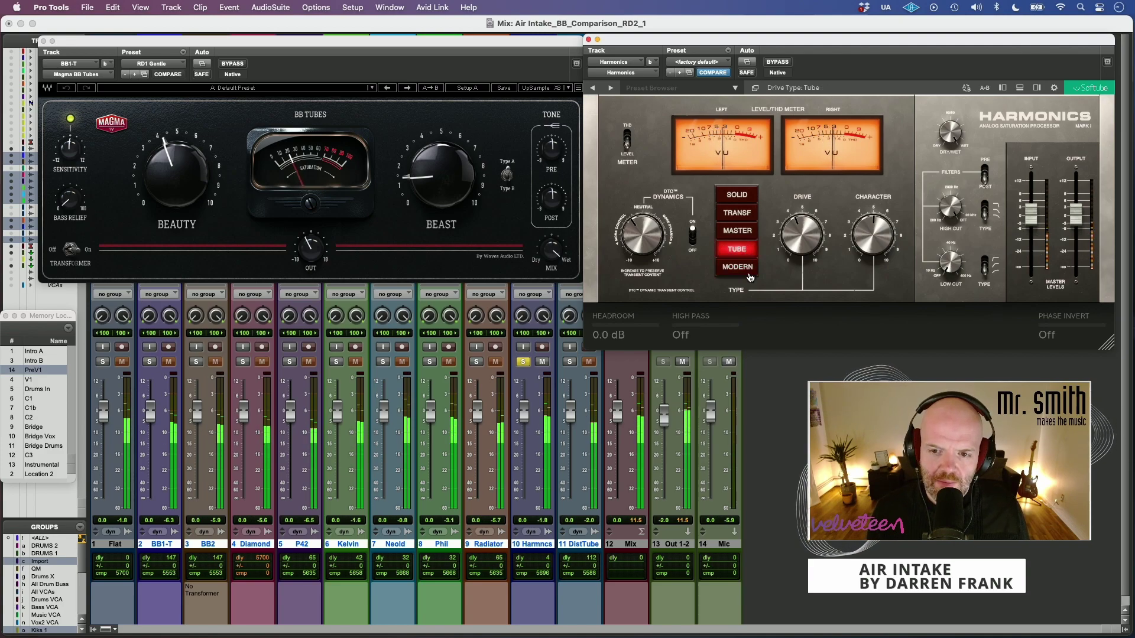
# Step: Set the Harmonics drive type to Modern, and compare BB1-T, BB2 and Harmncs by switching solo among them, ending on Harmncs
pyautogui.click(743, 274)
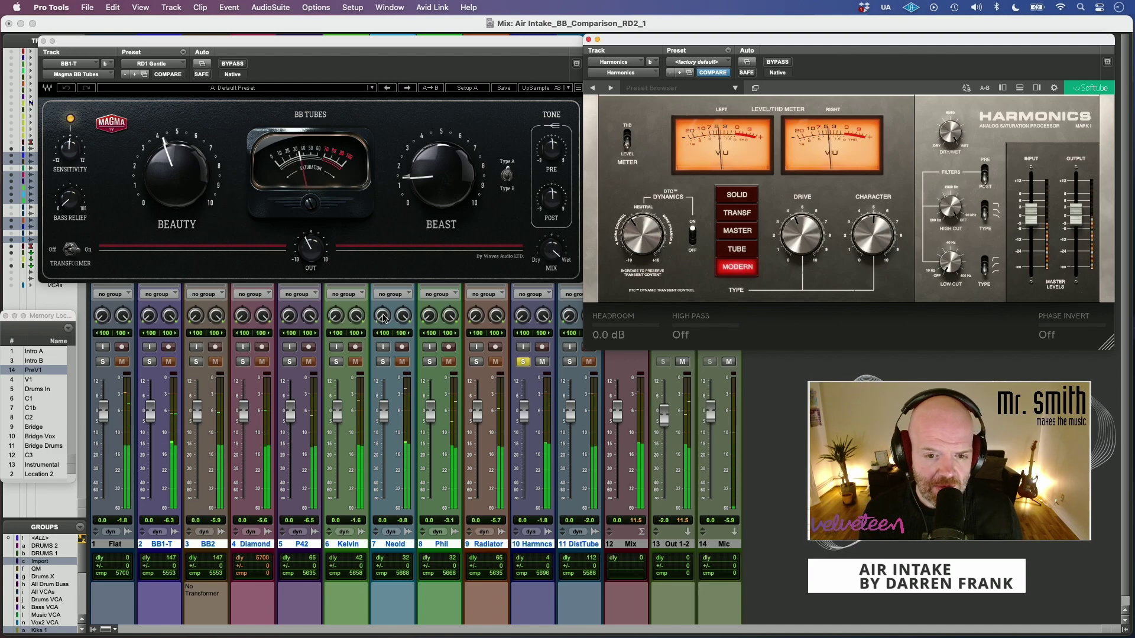
pyautogui.click(151, 363)
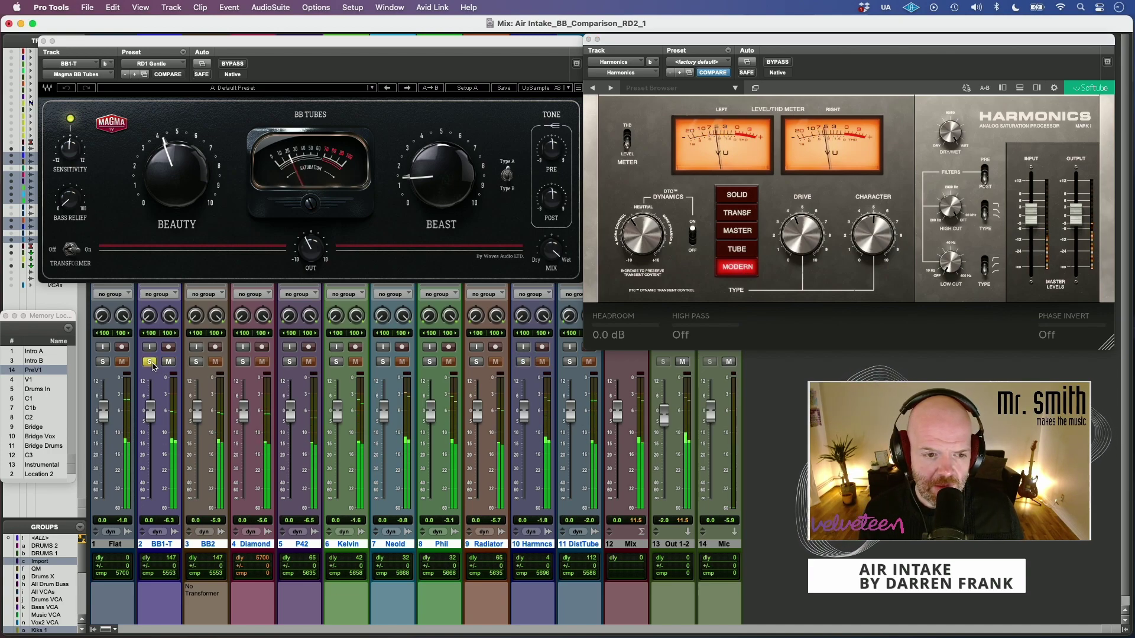
pyautogui.click(197, 363)
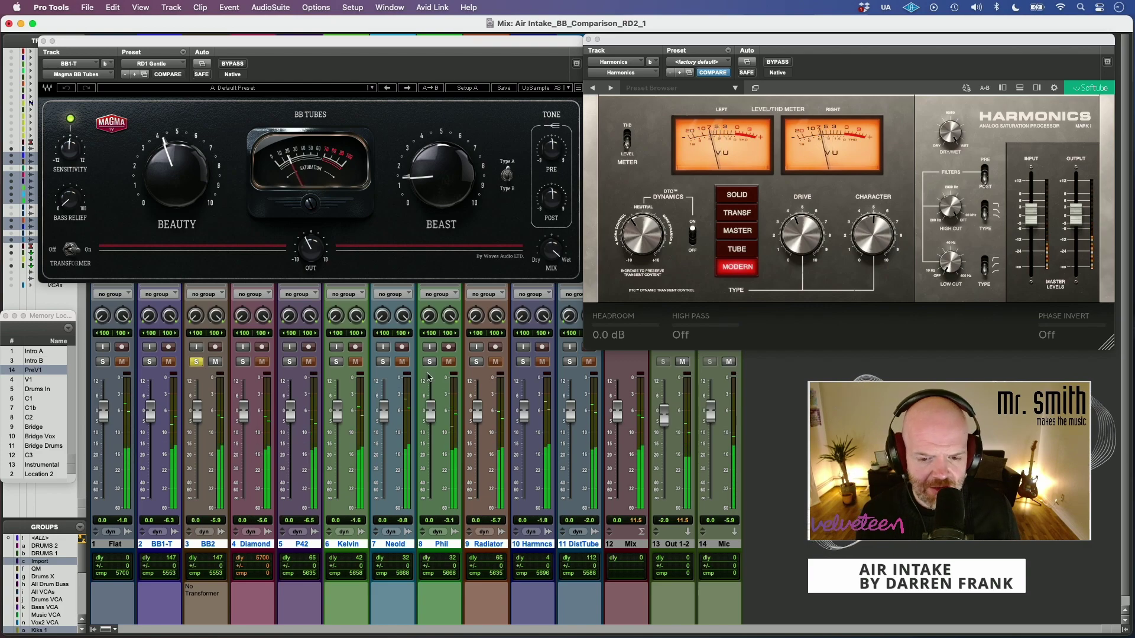
pyautogui.click(526, 364)
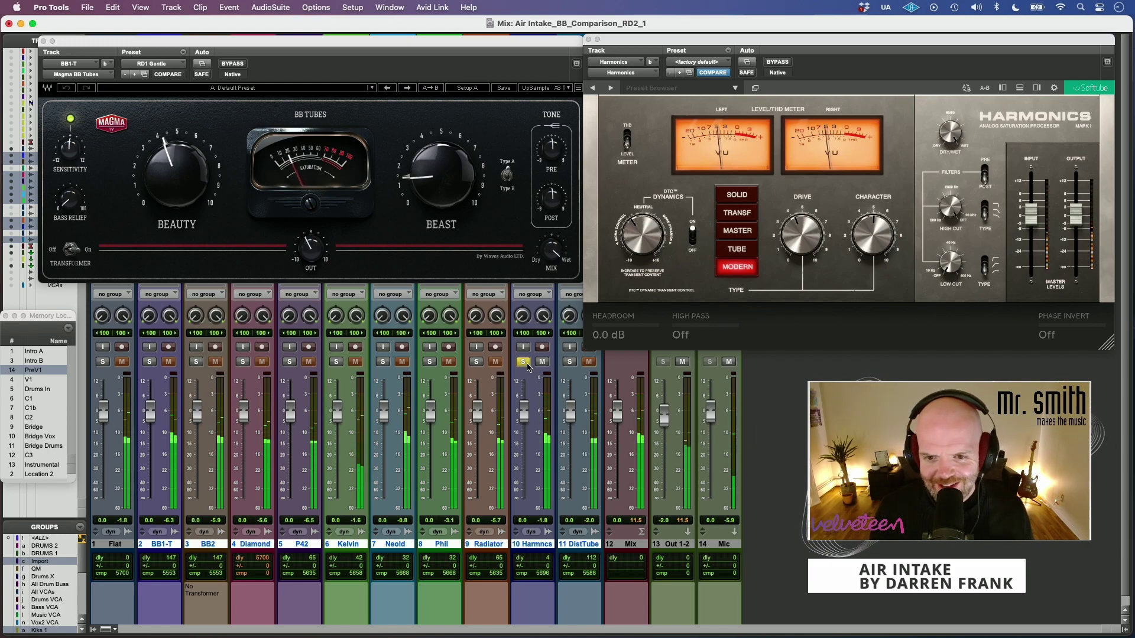
# Step: Lower the DTC Dynamics amount in Harmonics to about -6.4
pyautogui.click(647, 241)
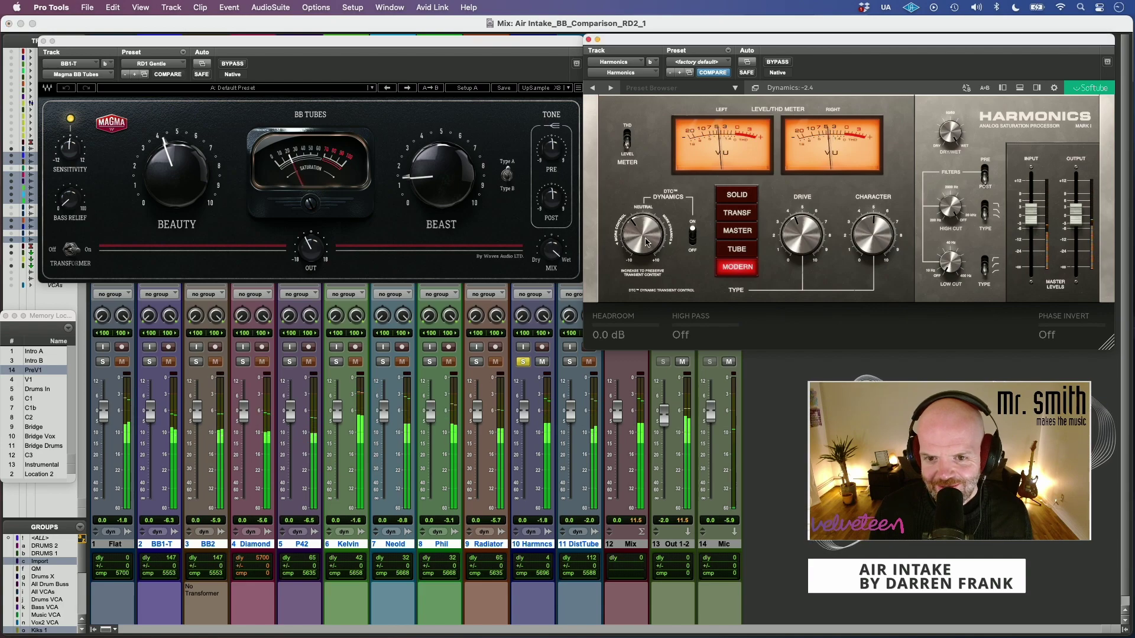
pyautogui.moveTo(647, 242); pyautogui.dragTo(647, 249)
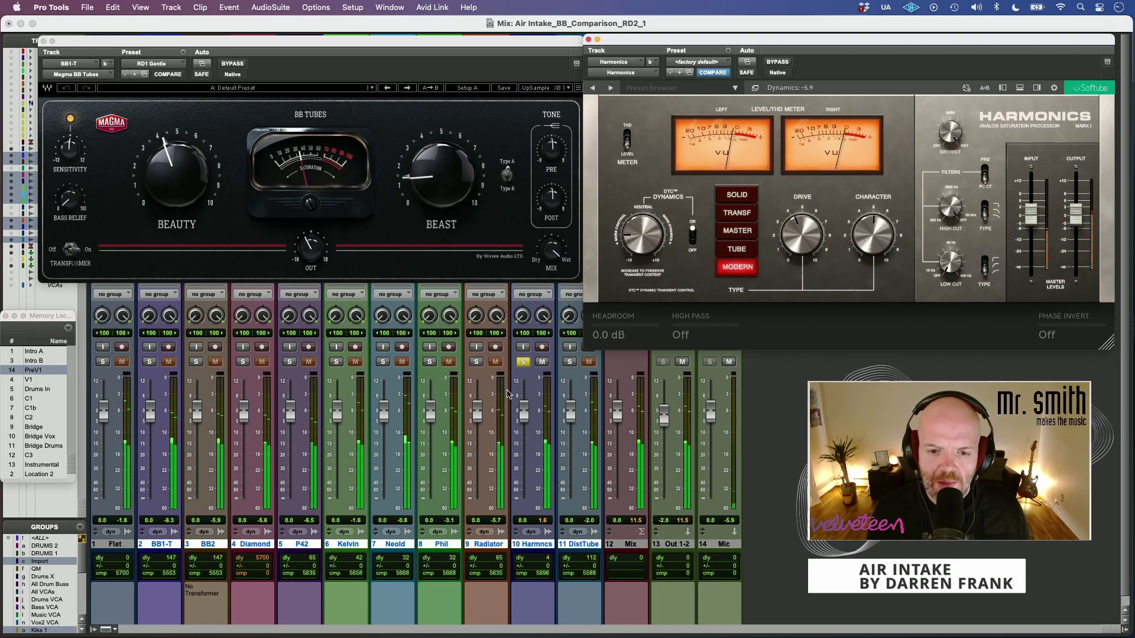
pyautogui.moveTo(638, 241); pyautogui.dragTo(619, 253)
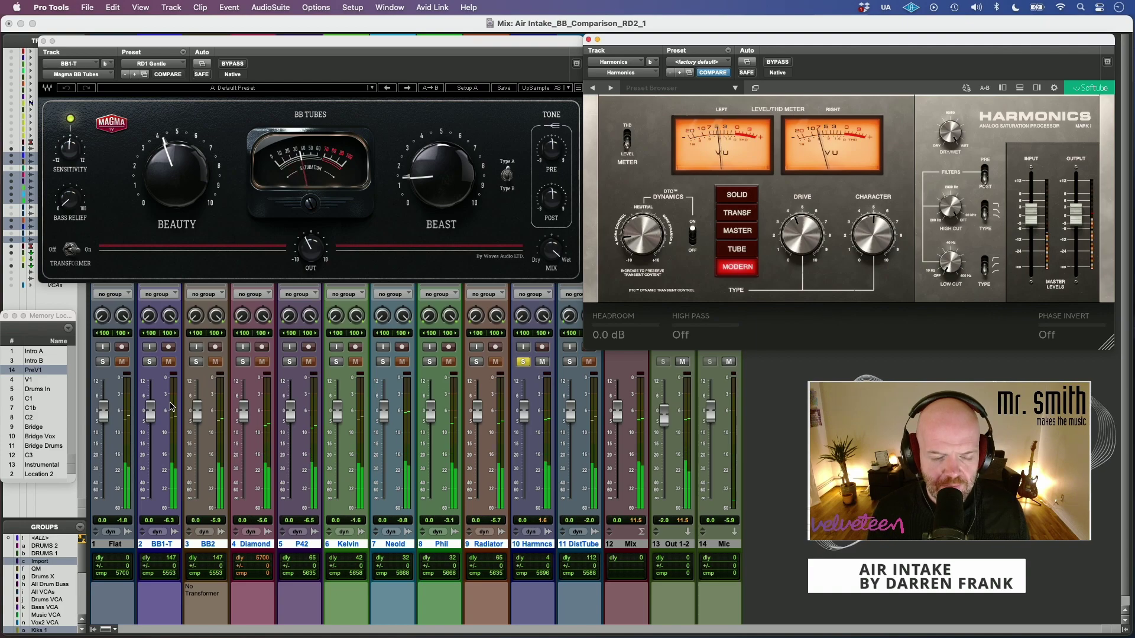
pyautogui.moveTo(649, 244)
pyautogui.moveTo(649, 244); pyautogui.dragTo(645, 248)
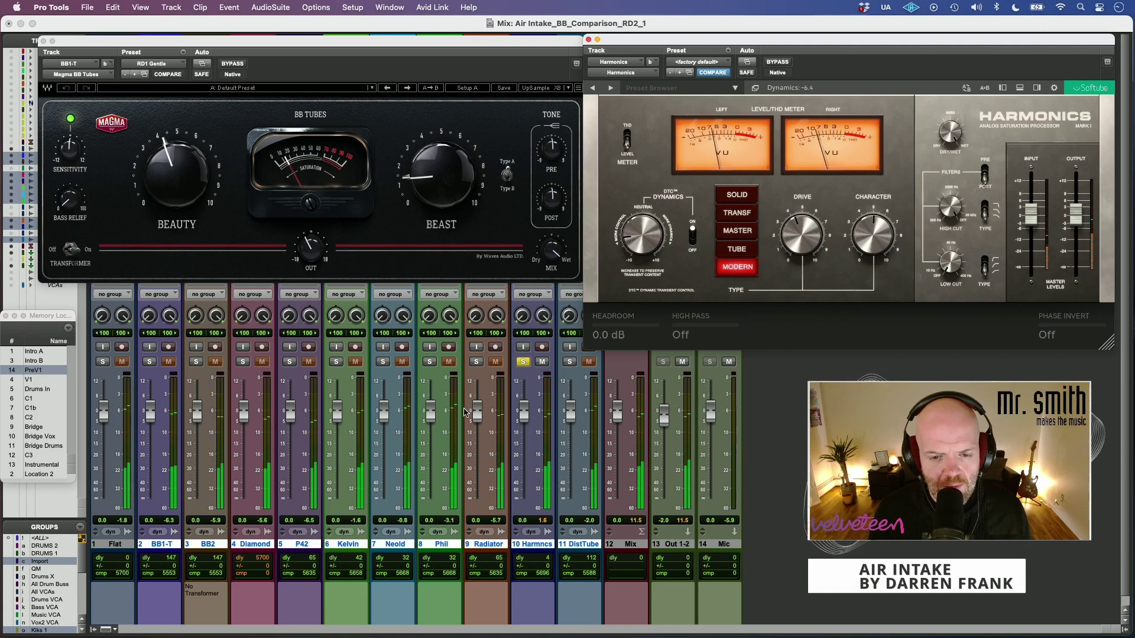
# Step: Compare BB1-T, Harmncs and BB2 by switching solo among them, starting with BB1-T and ending on Harmncs
pyautogui.click(149, 362)
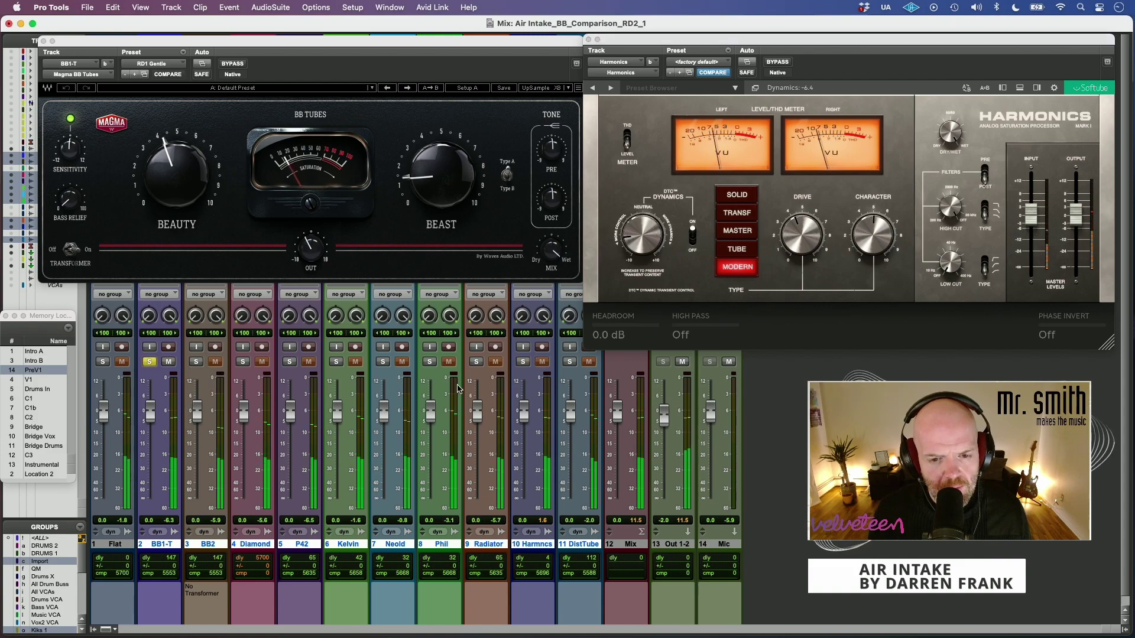
pyautogui.click(526, 363)
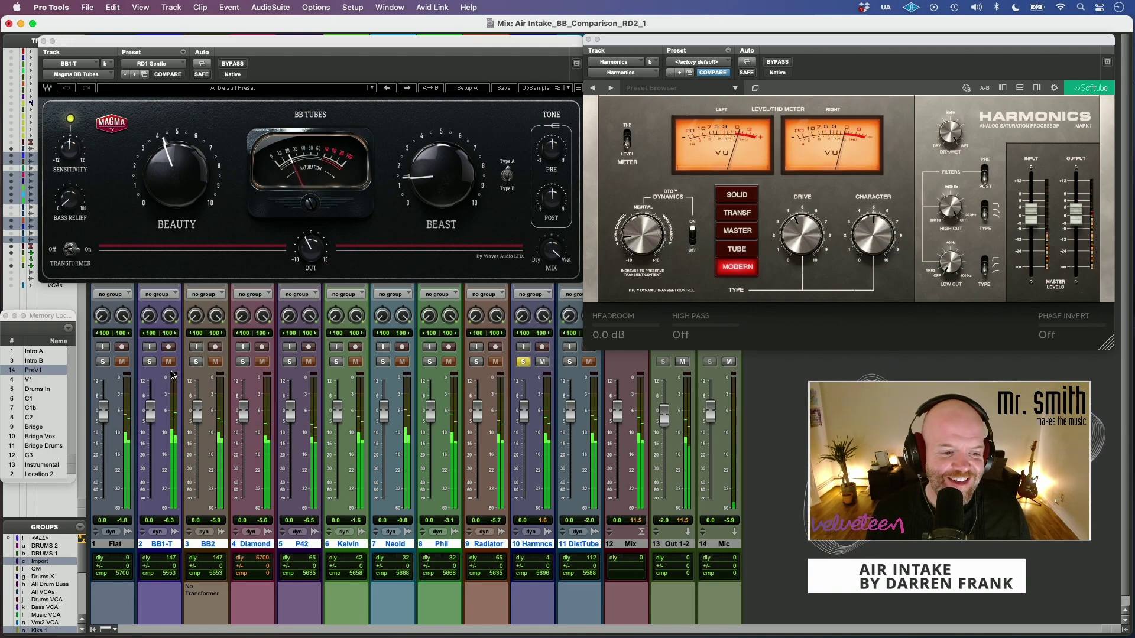
pyautogui.click(196, 362)
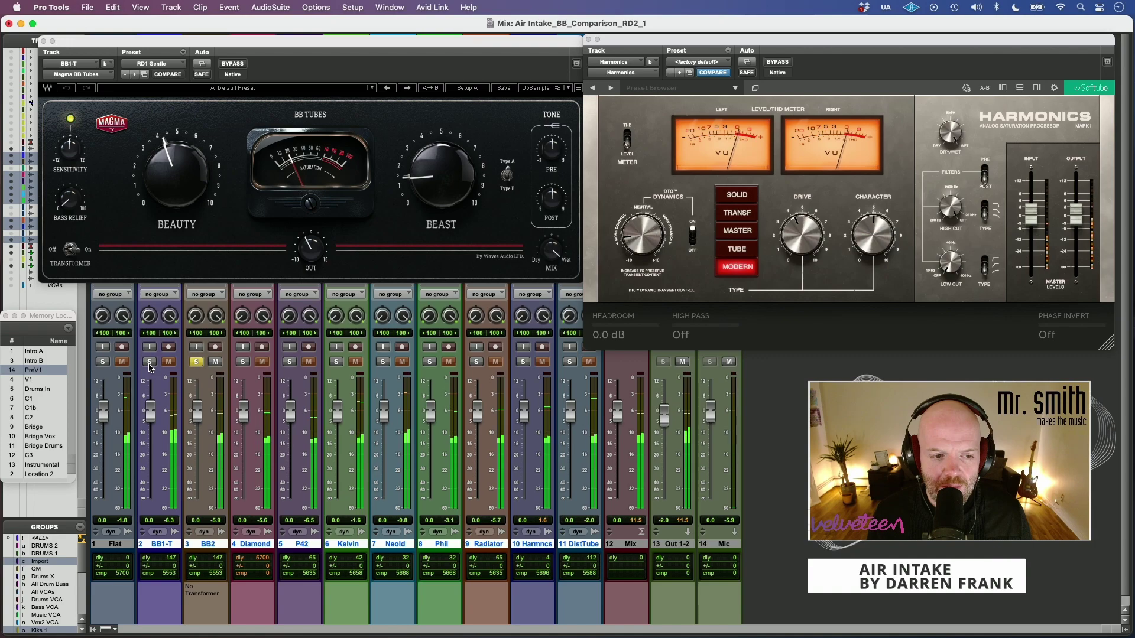
pyautogui.click(149, 363)
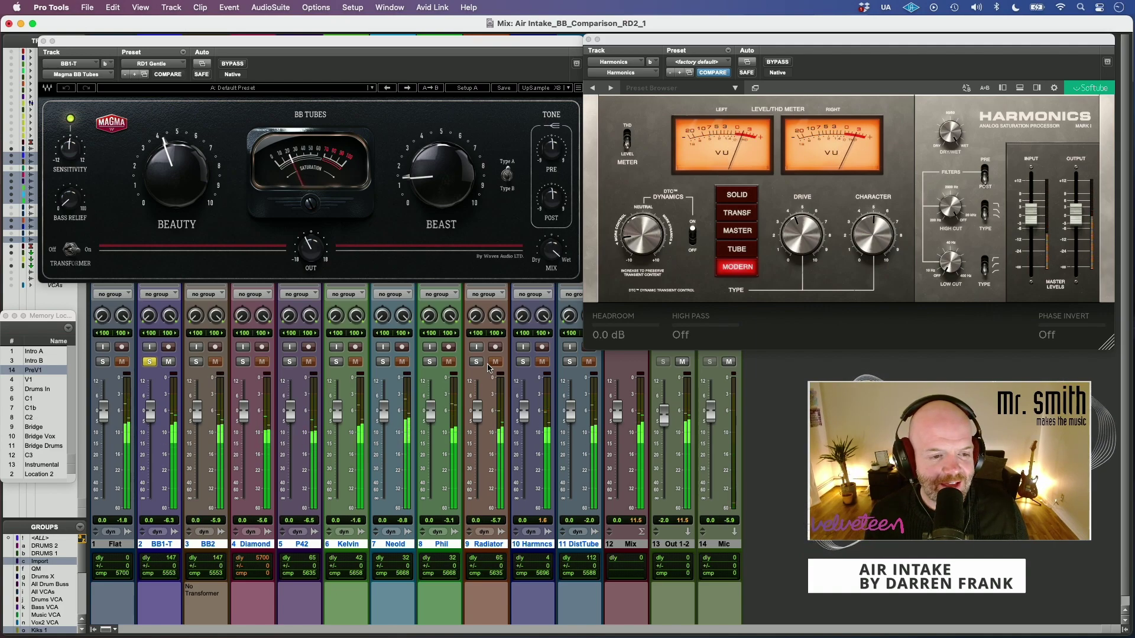
pyautogui.click(523, 362)
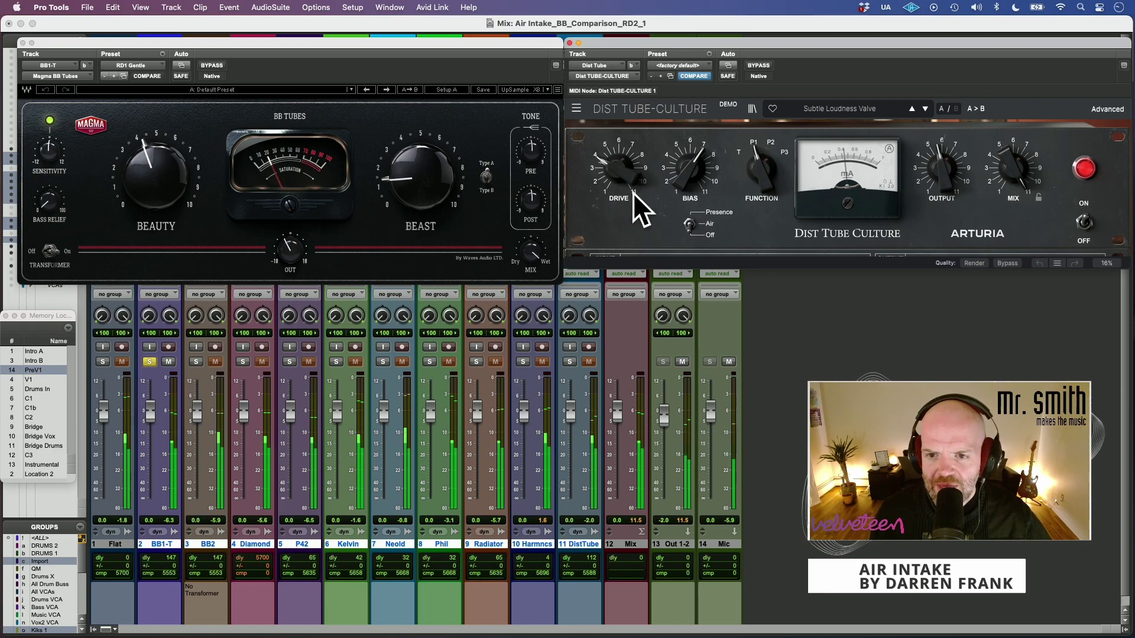
# Step: Nudge the Bias in Dist Tube-Culture, and compare DistTube with BB1-T by alternating solo, ending on DistTube
pyautogui.moveTo(692, 180); pyautogui.dragTo(694, 186)
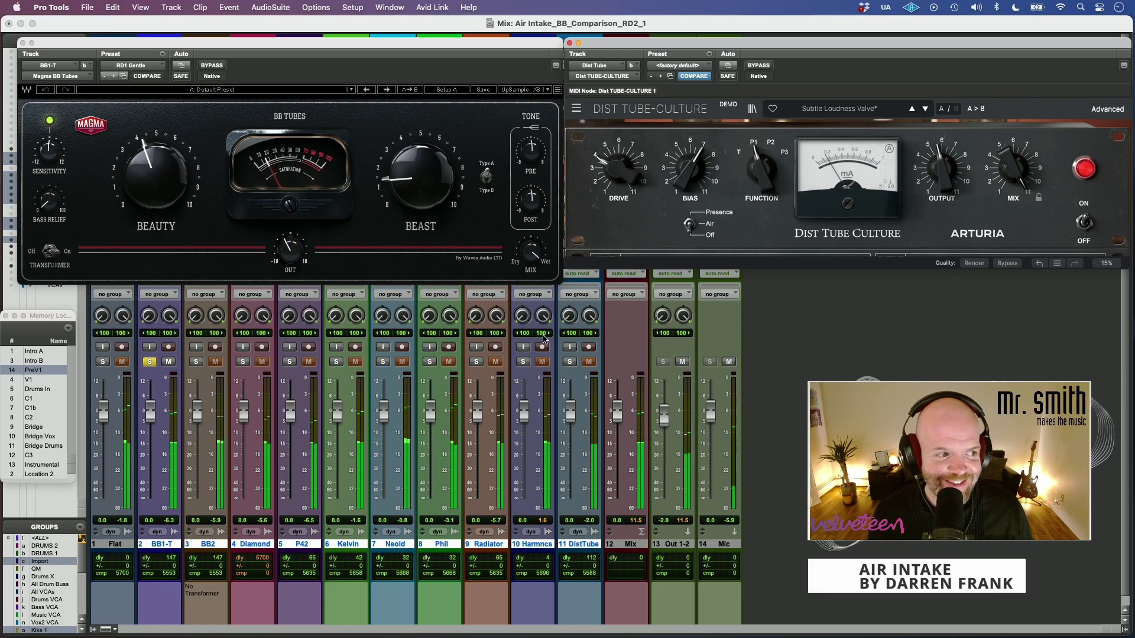
pyautogui.click(571, 363)
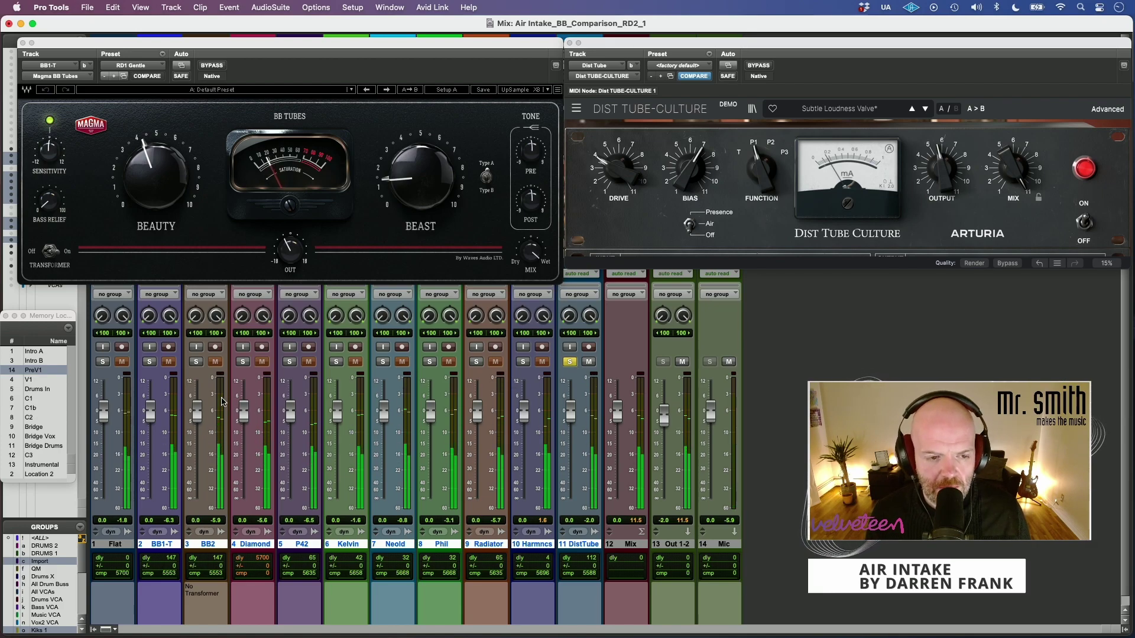
pyautogui.click(149, 362)
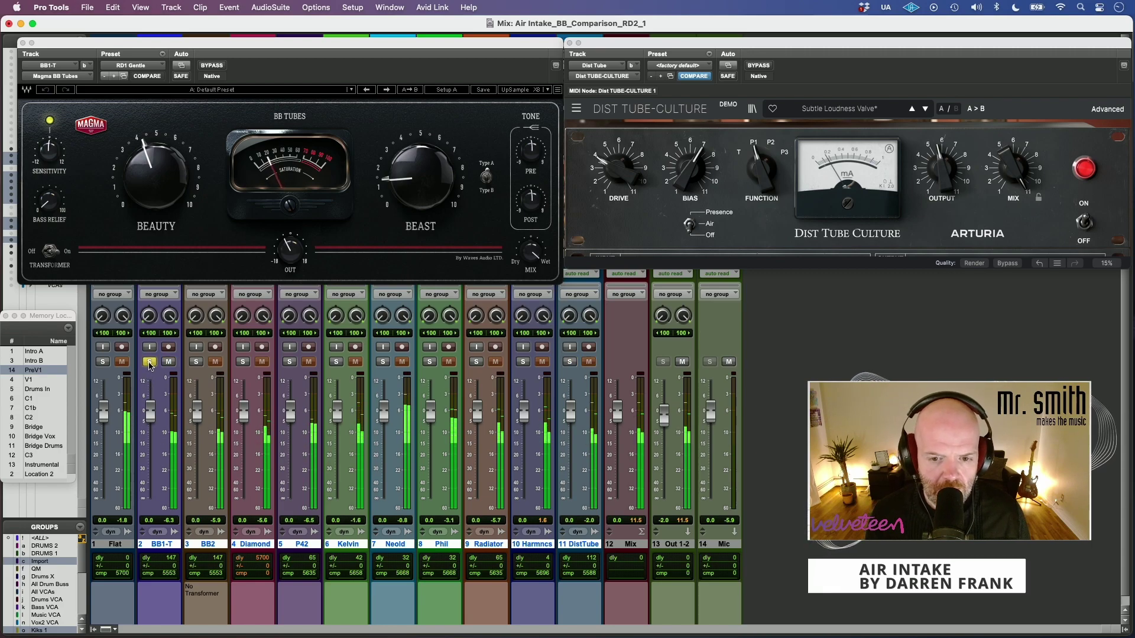
pyautogui.click(571, 362)
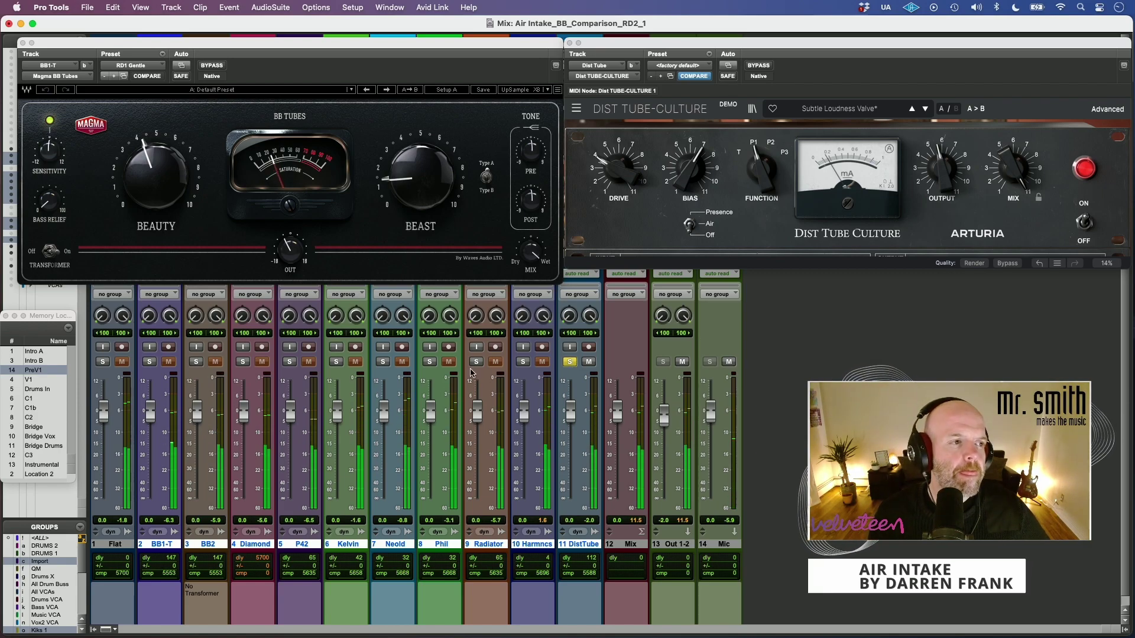
pyautogui.keyDown('ctrl'); pyautogui.keyDown('alt'); pyautogui.click(149, 362); pyautogui.keyUp('alt'); pyautogui.keyUp('ctrl')
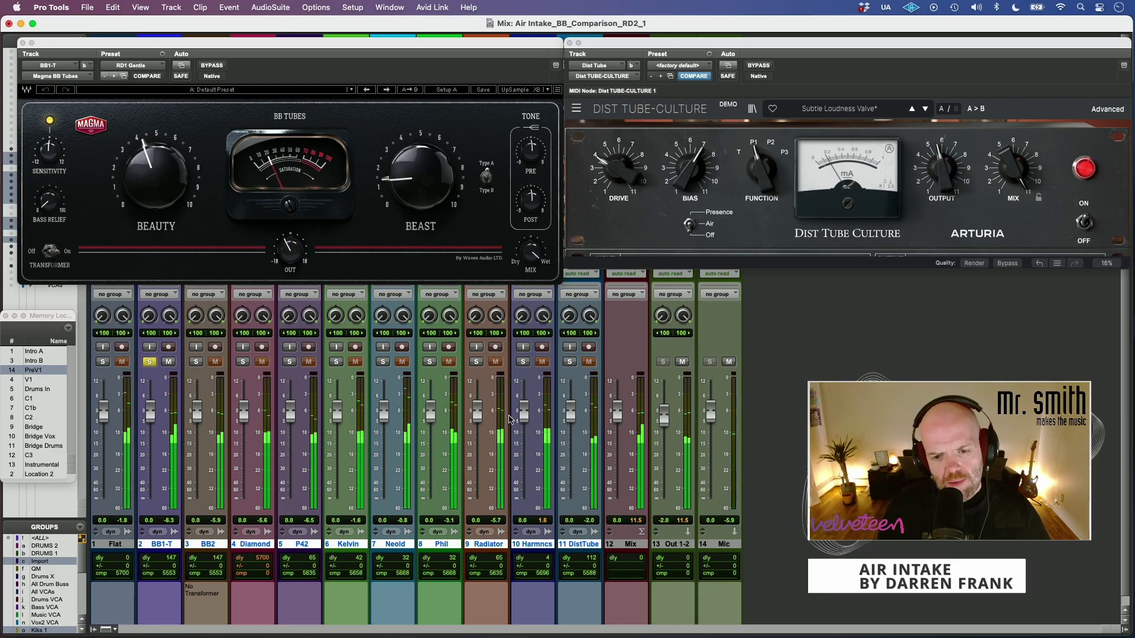
pyautogui.click(570, 363)
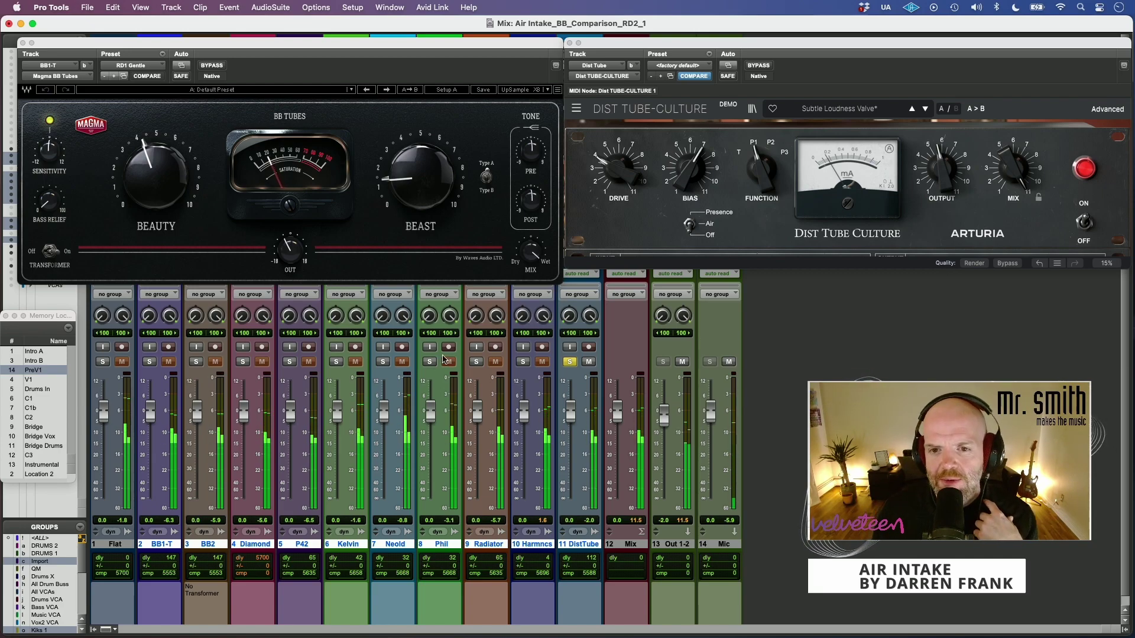
# Step: Try lowering the Drive of Dist Tube-Culture to about +9.54 dB, and bring it back up
pyautogui.click(621, 168)
pyautogui.moveTo(620, 168); pyautogui.dragTo(620, 173)
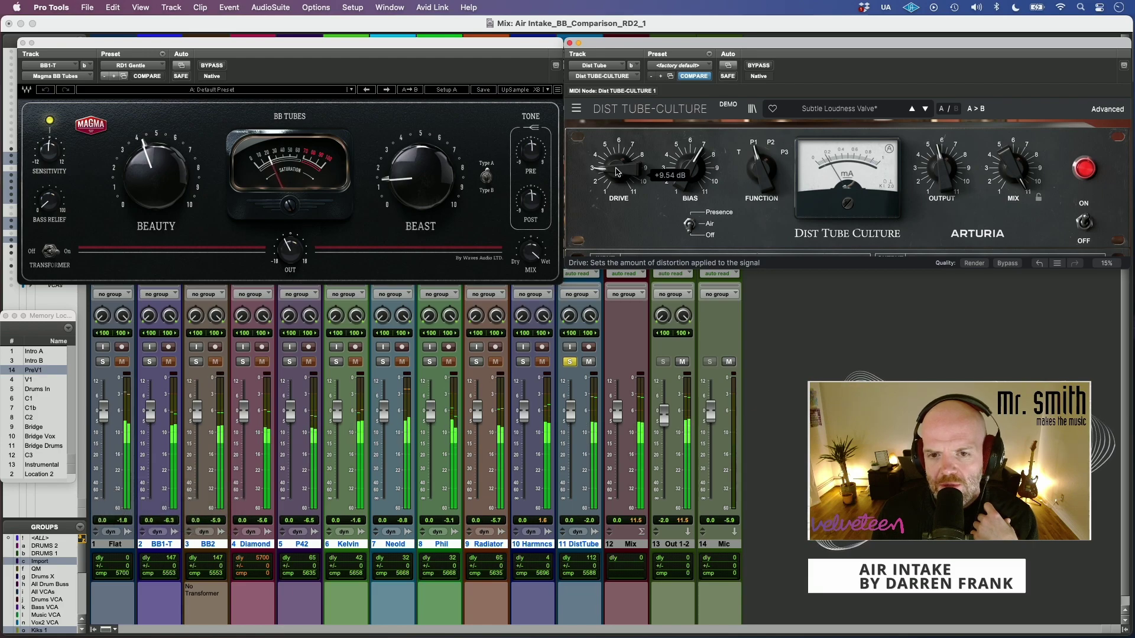
pyautogui.moveTo(619, 169); pyautogui.dragTo(616, 170)
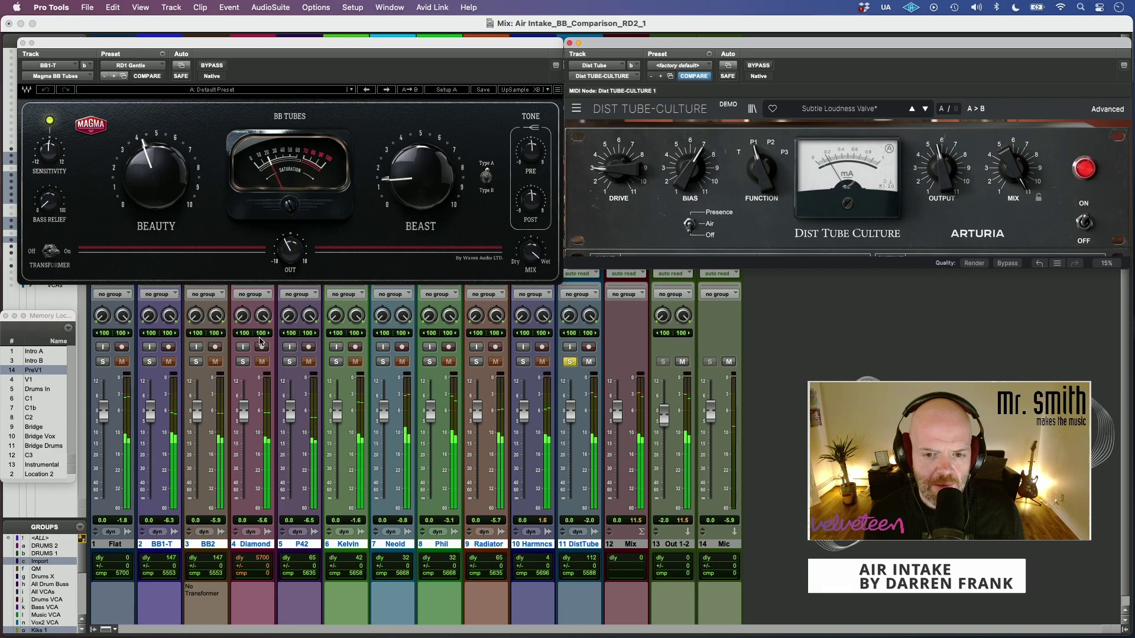
pyautogui.moveTo(624, 187); pyautogui.dragTo(615, 176)
# Step: Set a lower Drive in setting B of Dist Tube-Culture, and compare settings A and B, ending on A
pyautogui.click(956, 110)
pyautogui.moveTo(620, 171); pyautogui.dragTo(635, 170)
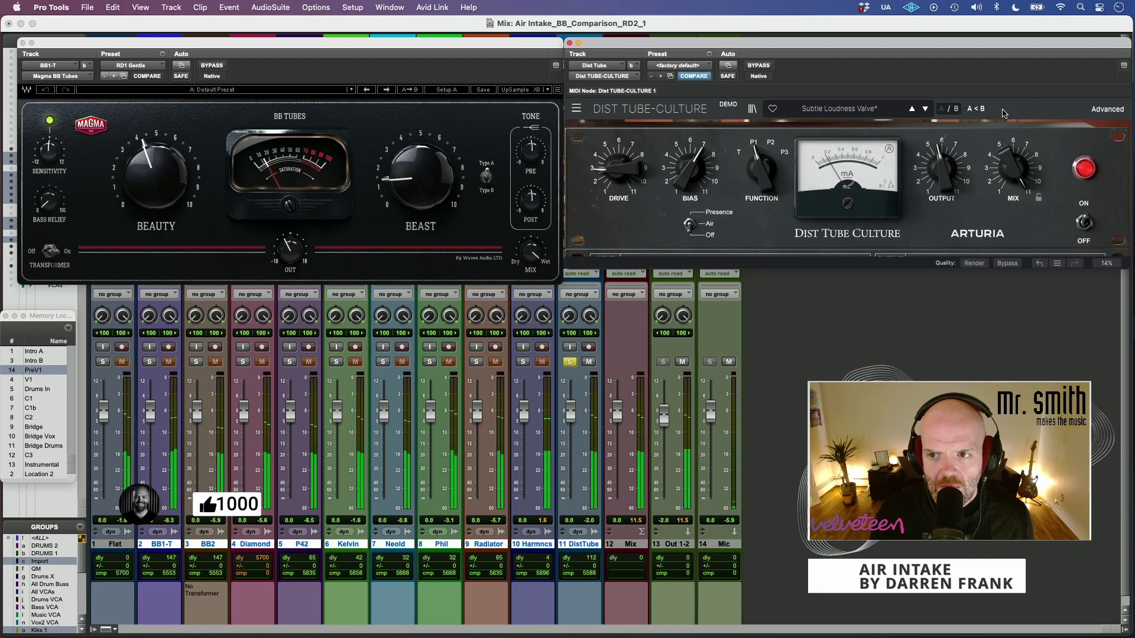
pyautogui.click(944, 112)
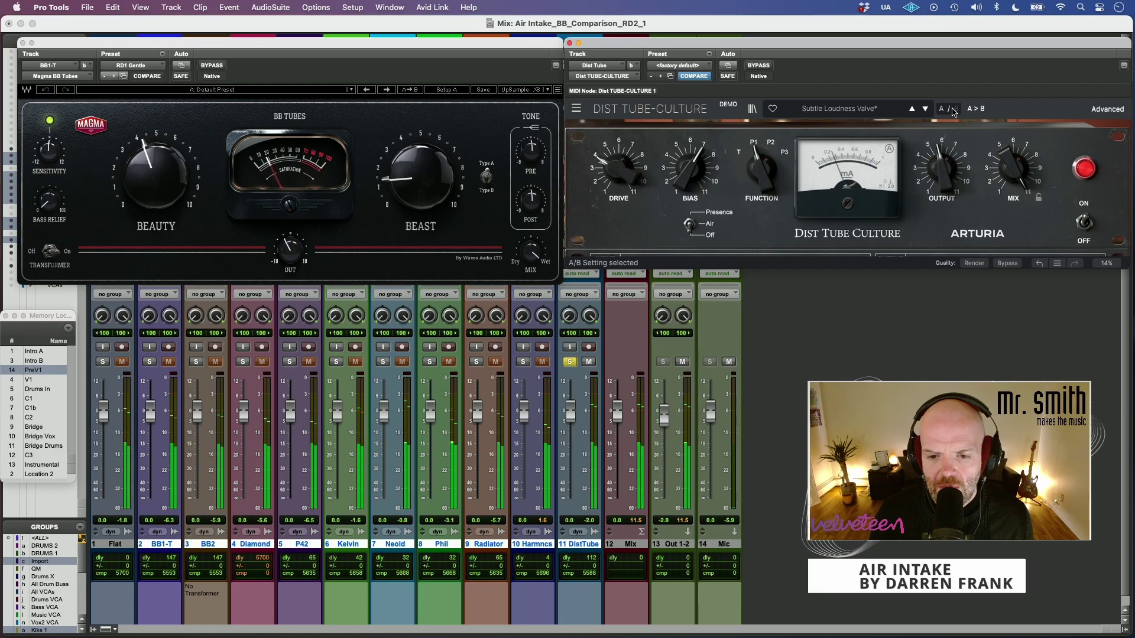
pyautogui.click(954, 110)
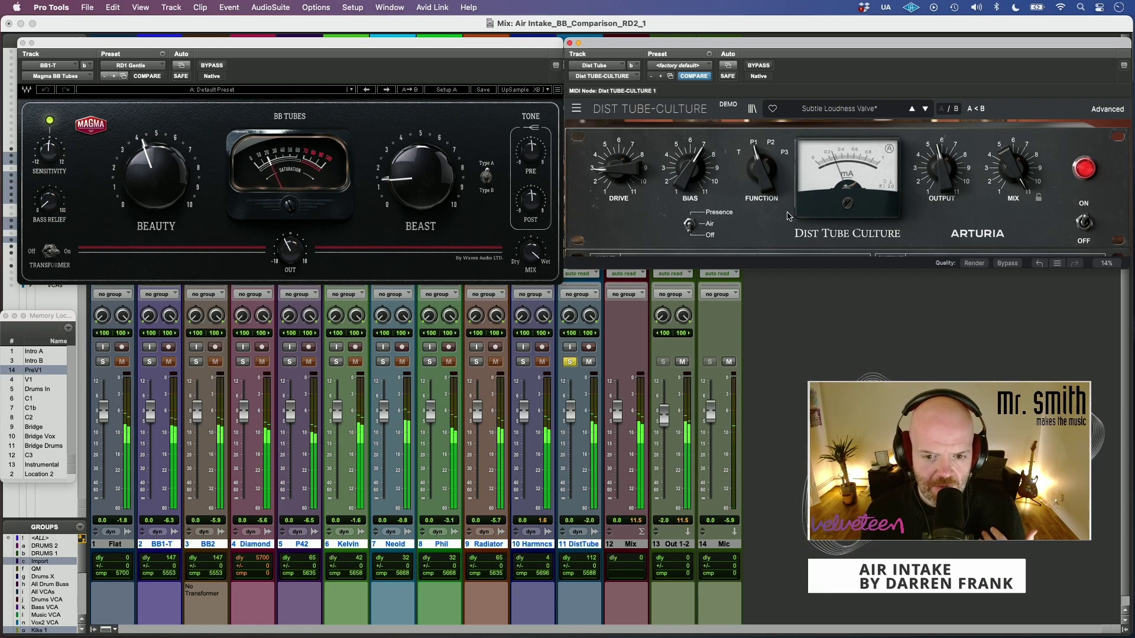
pyautogui.click(956, 110)
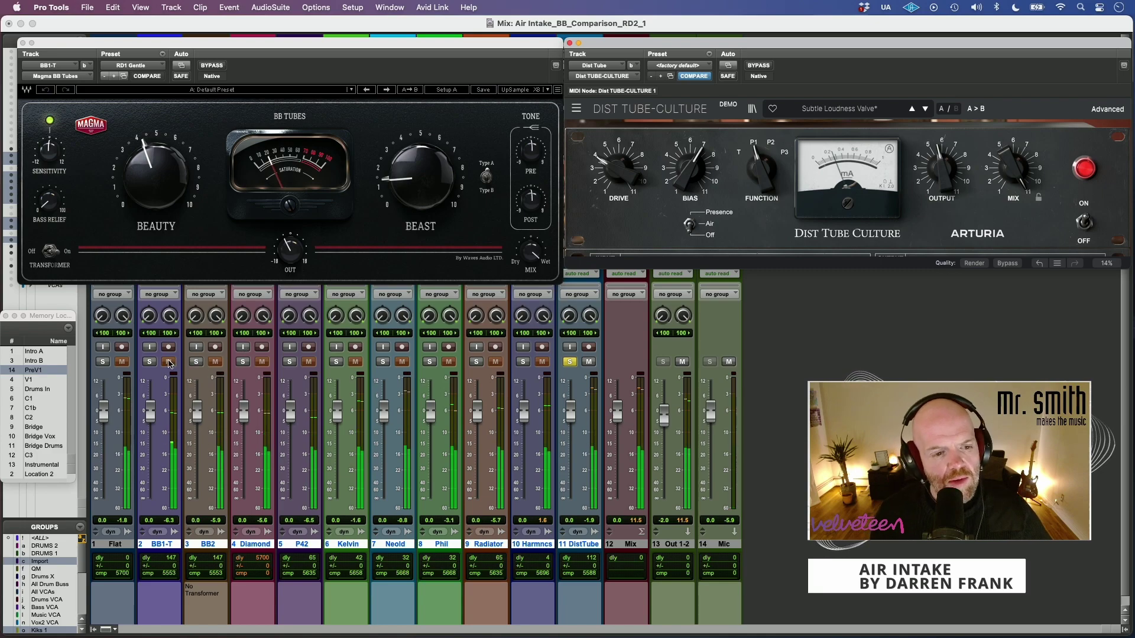
# Step: Compare BB1-T, DistTube and BB2 by switching solo among them, starting with BB1-T and ending on DistTube
pyautogui.click(150, 363)
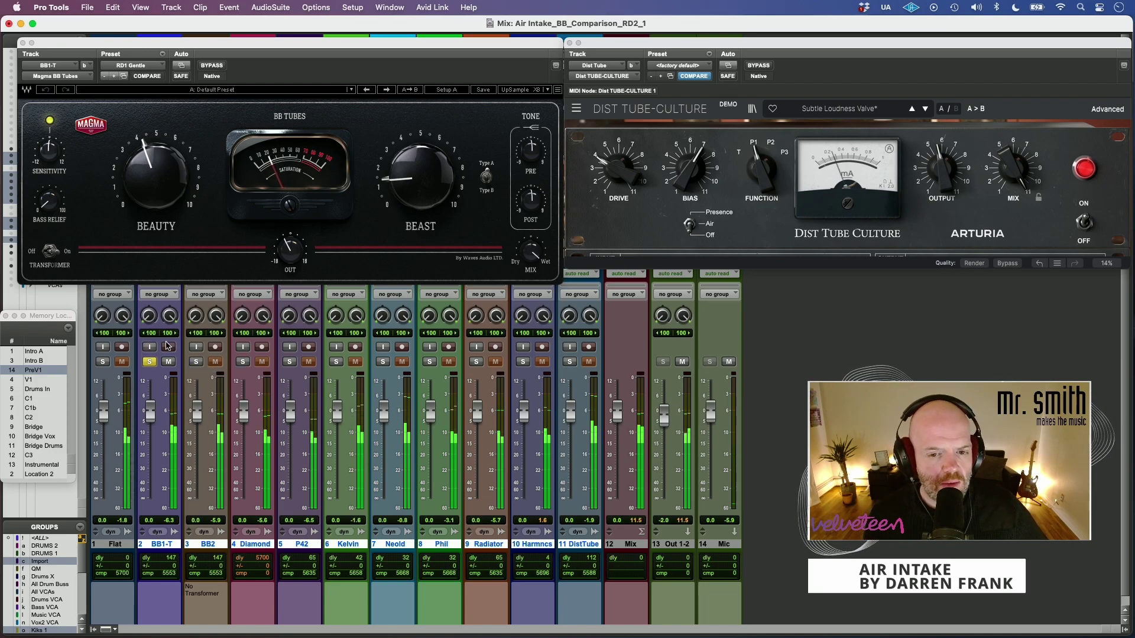
pyautogui.click(571, 362)
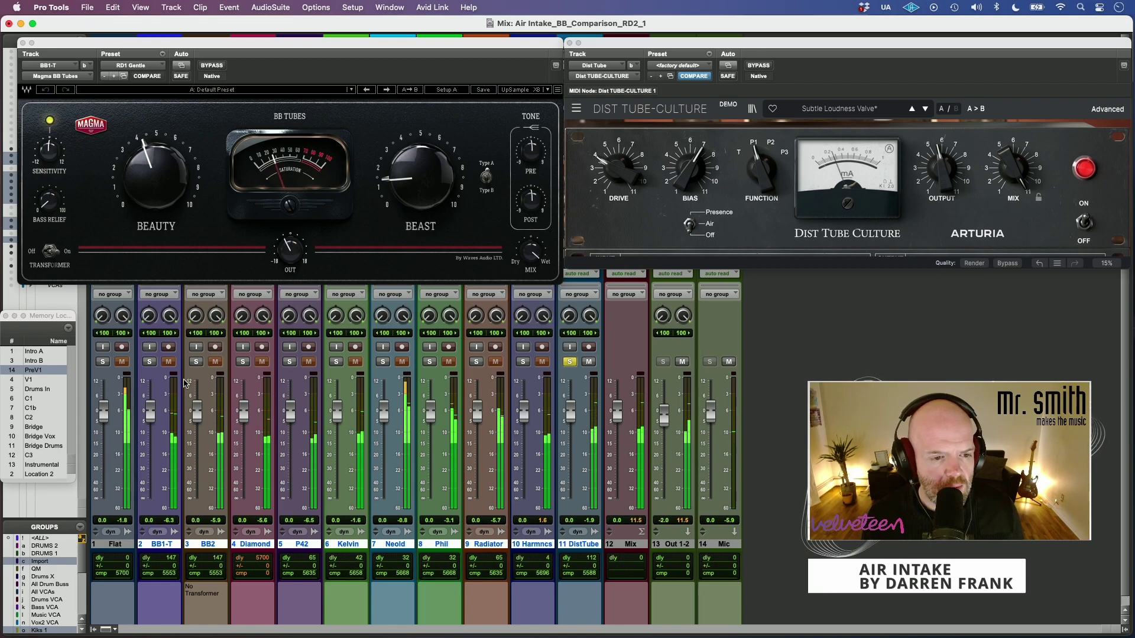
pyautogui.click(149, 363)
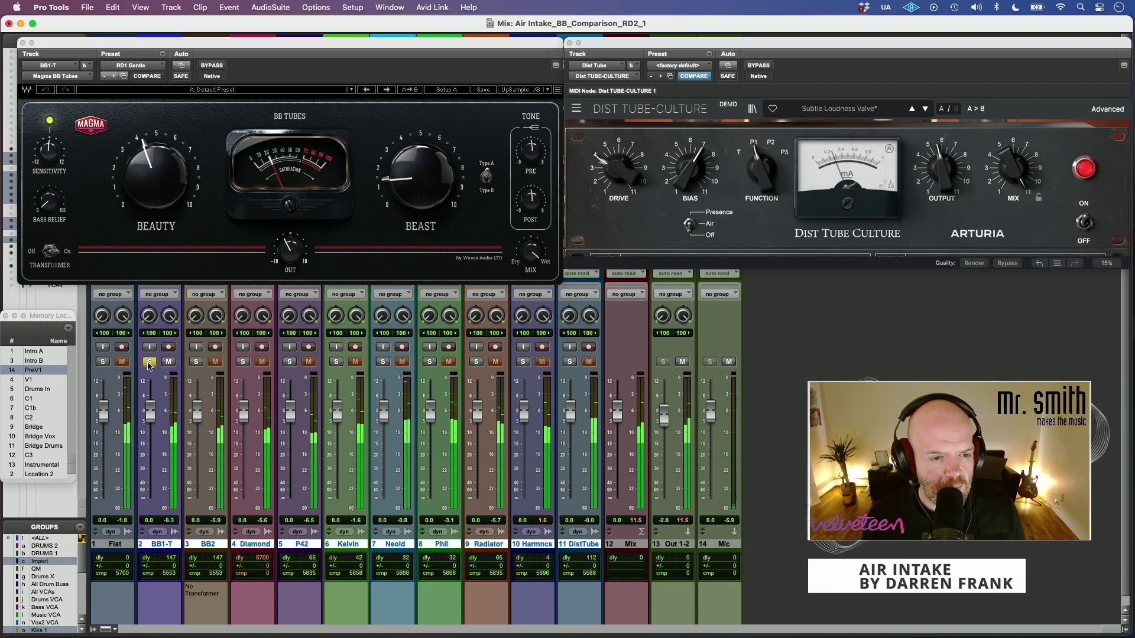
pyautogui.click(197, 362)
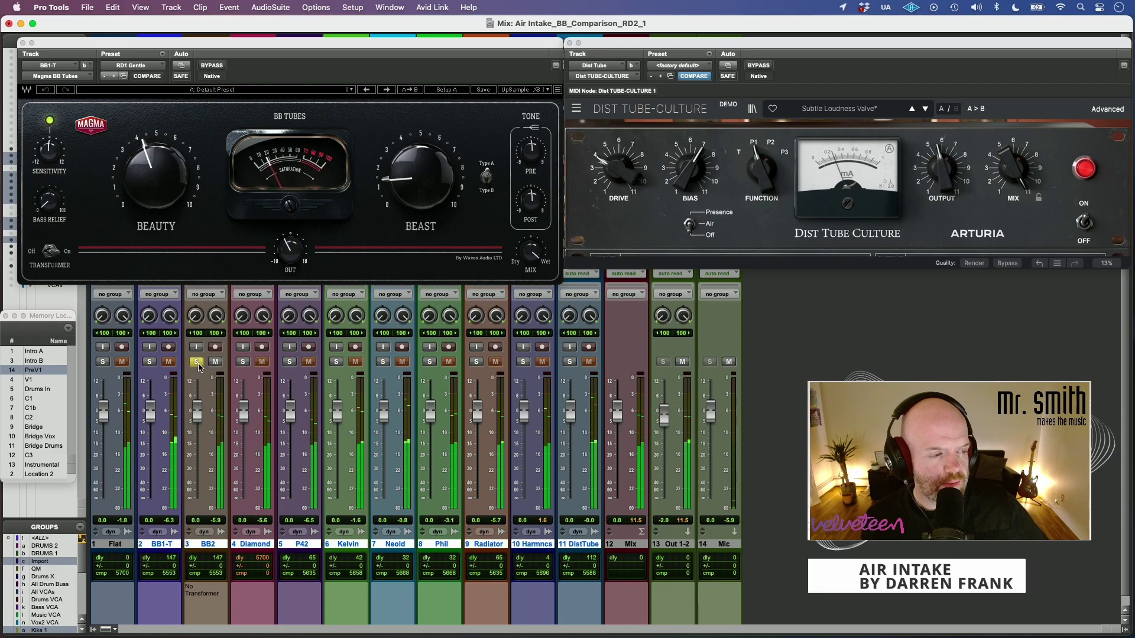
pyautogui.click(569, 361)
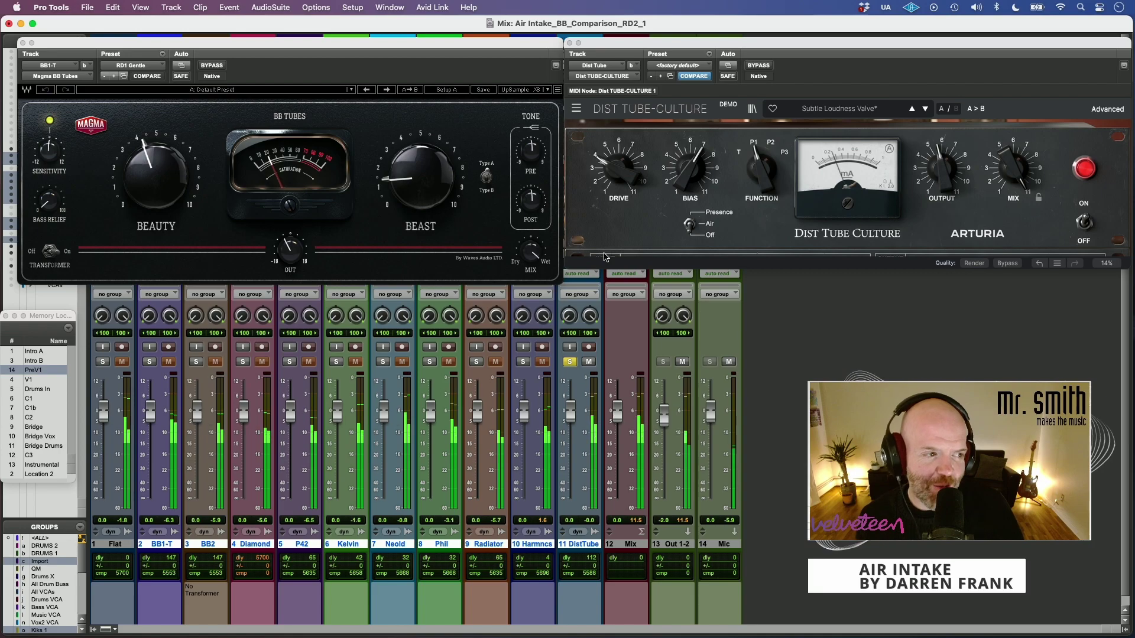
# Step: Raise the Drive in setting B of Dist Tube-Culture, and return to setting A
pyautogui.click(954, 110)
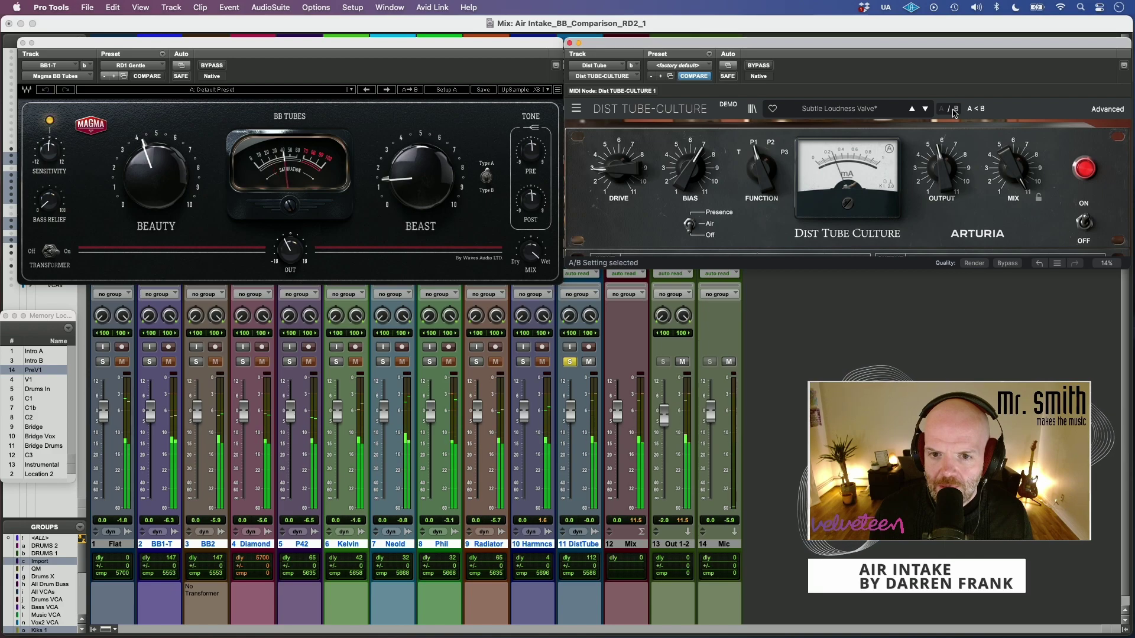
pyautogui.moveTo(619, 172); pyautogui.dragTo(619, 159)
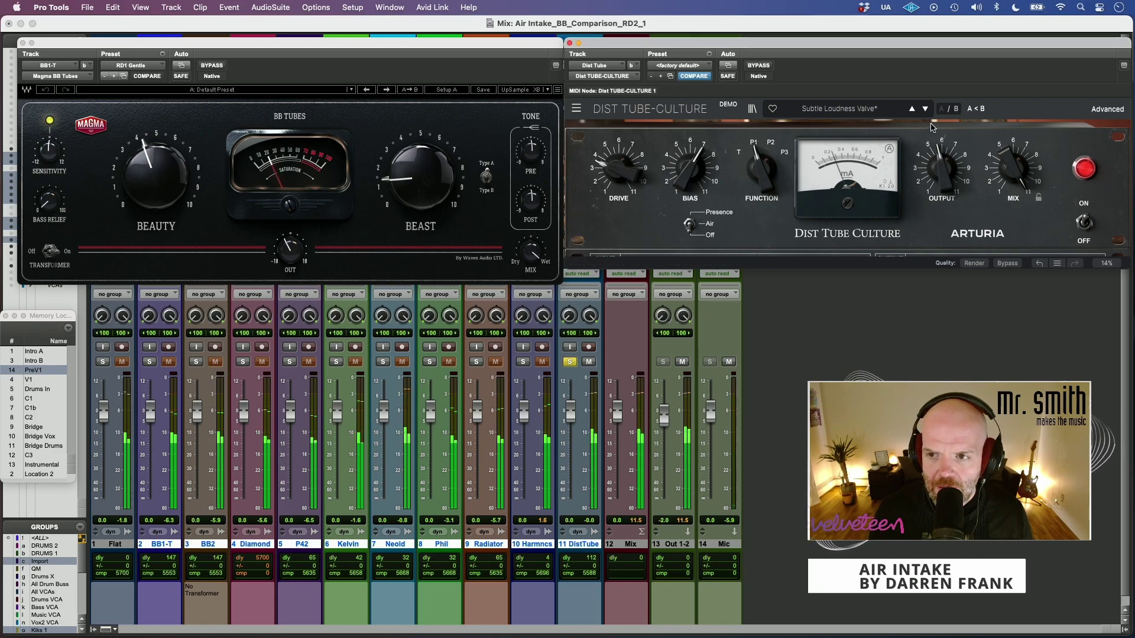
pyautogui.click(962, 113)
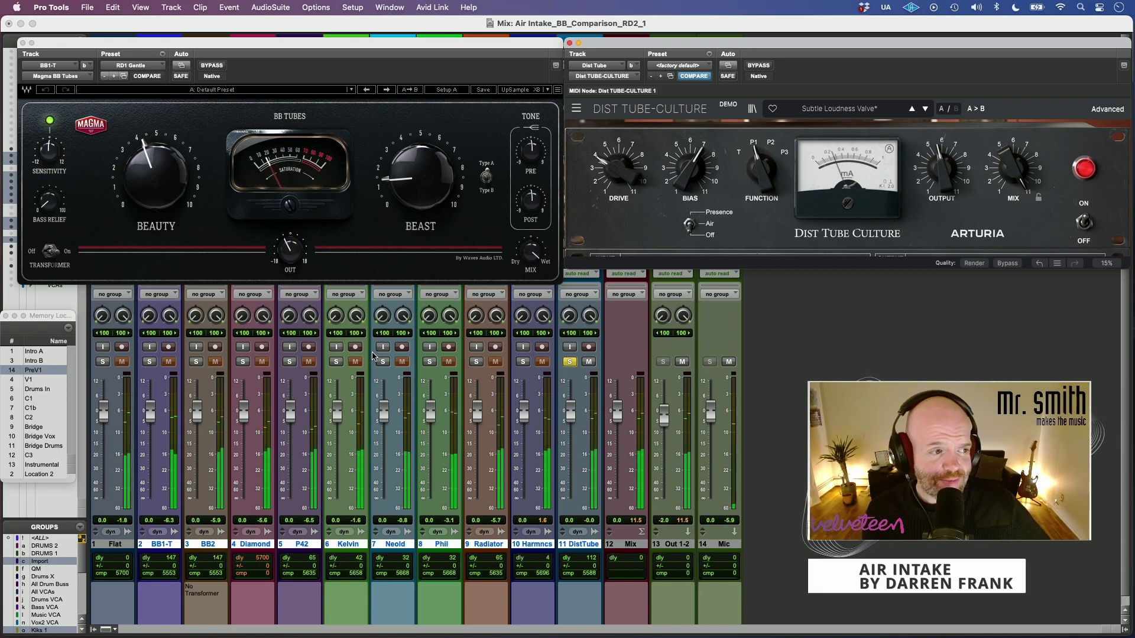
# Step: Solo the Flat track and close the Dist Tube-Culture plug-in window
pyautogui.click(106, 365)
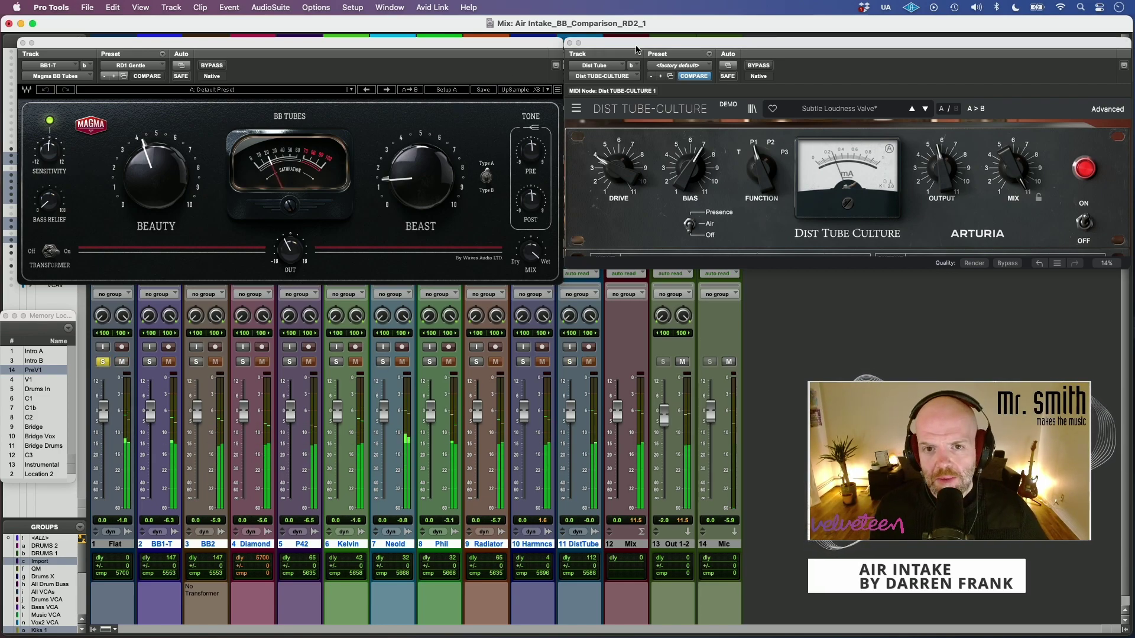
pyautogui.click(569, 43)
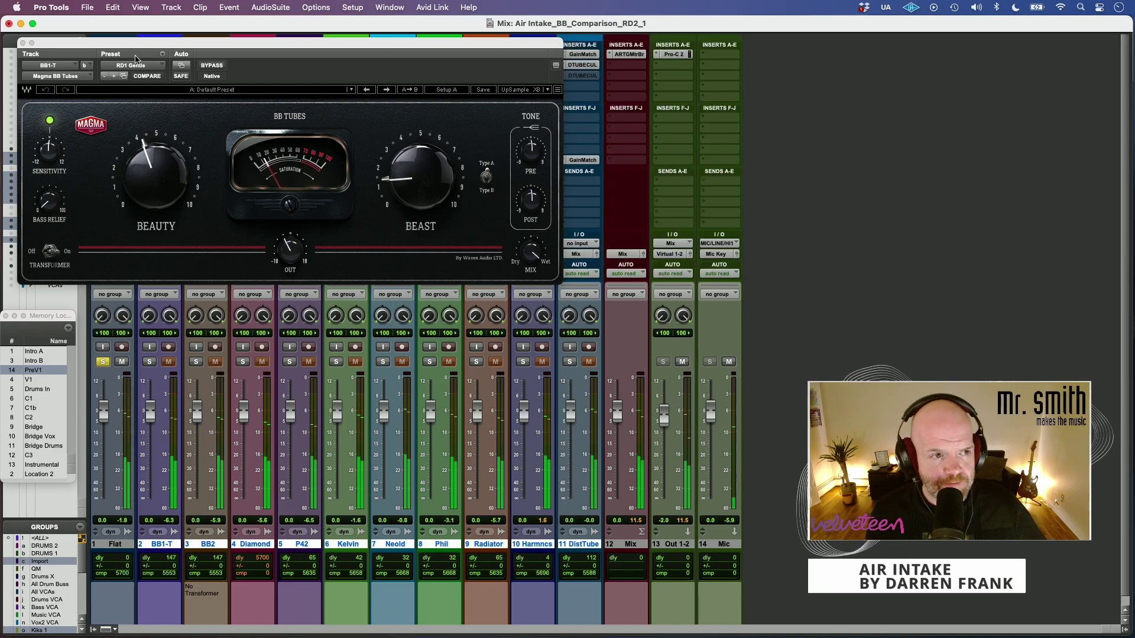
# Step: Close the BB Tubes plug-in window, then show the hidden Therm track in the mixer and make it active
pyautogui.click(22, 43)
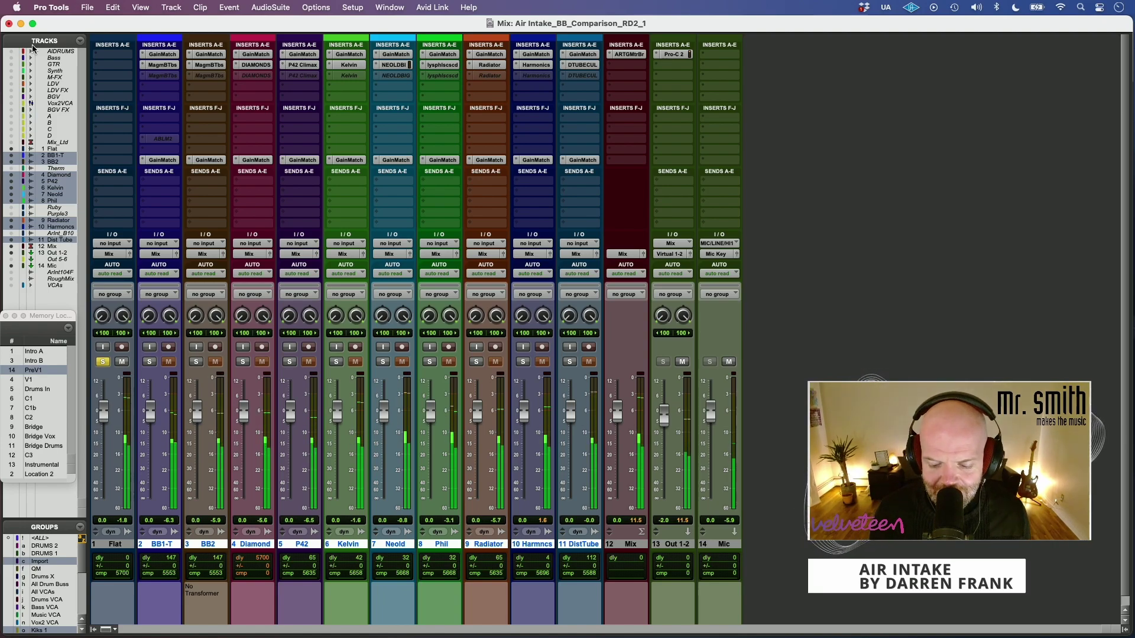
pyautogui.keyDown('alt'); pyautogui.click(165, 545); pyautogui.keyUp('alt')
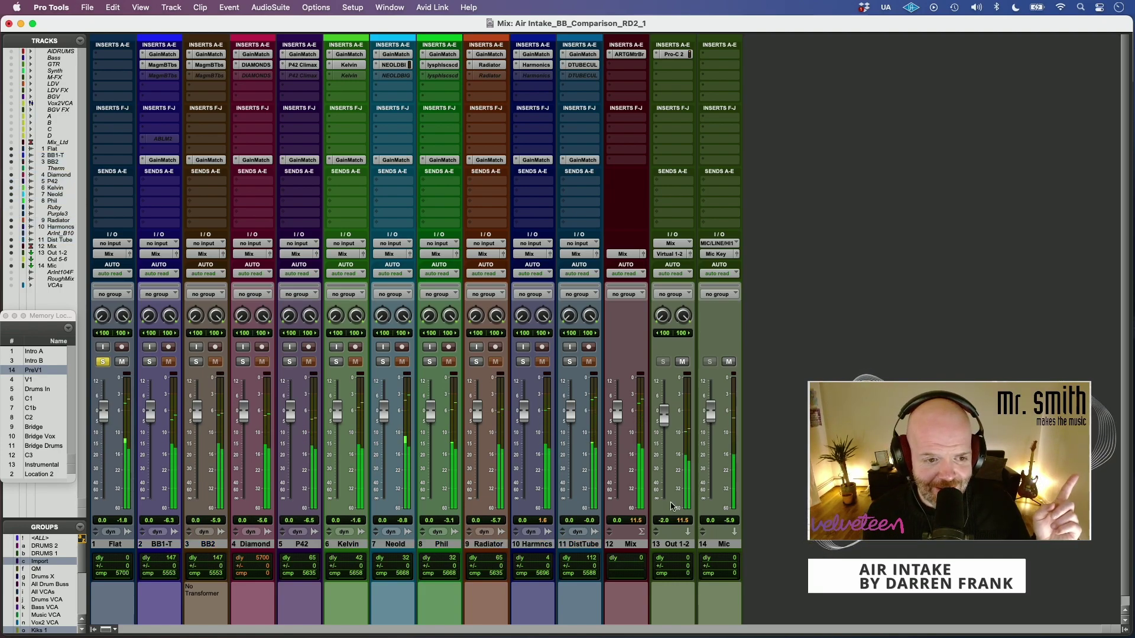
pyautogui.click(11, 169)
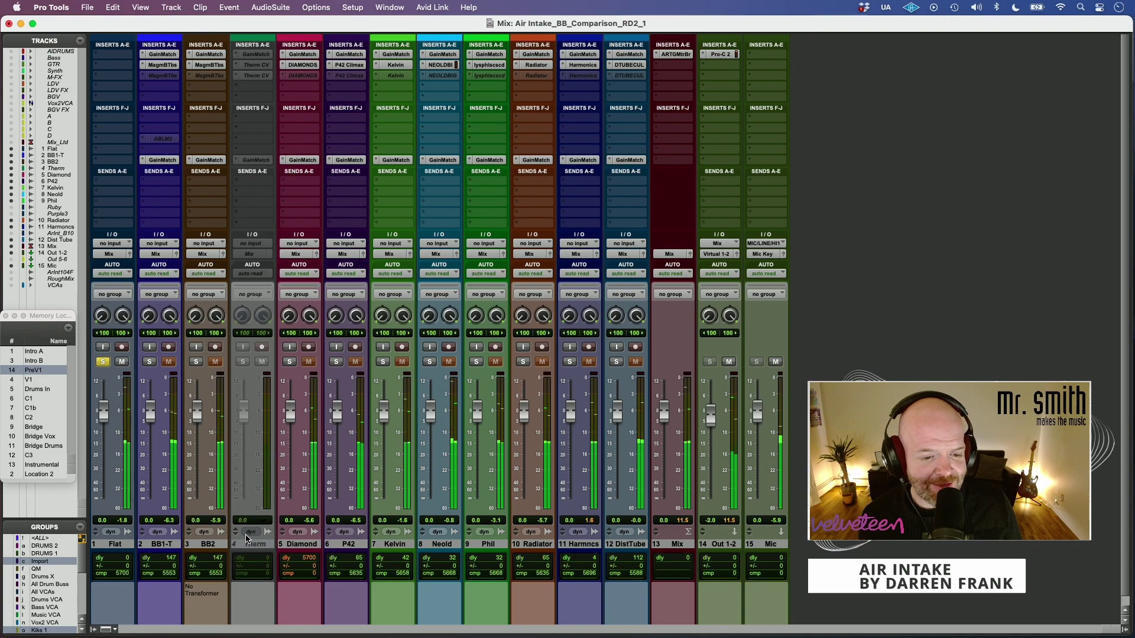
pyautogui.click(258, 550)
pyautogui.rightClick(258, 549)
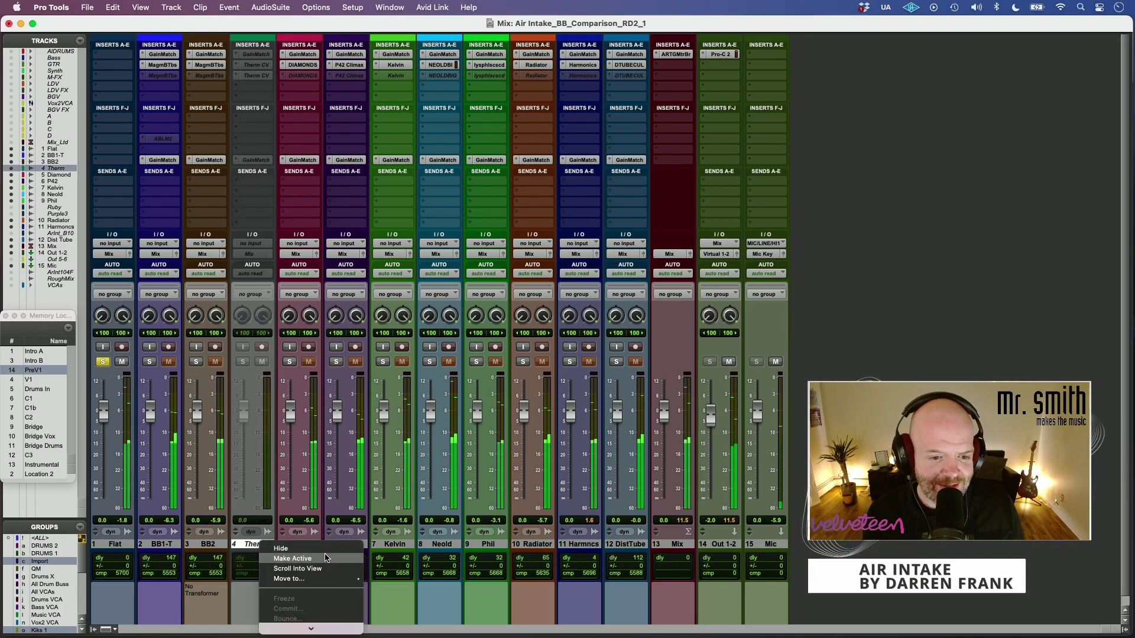
pyautogui.click(168, 304)
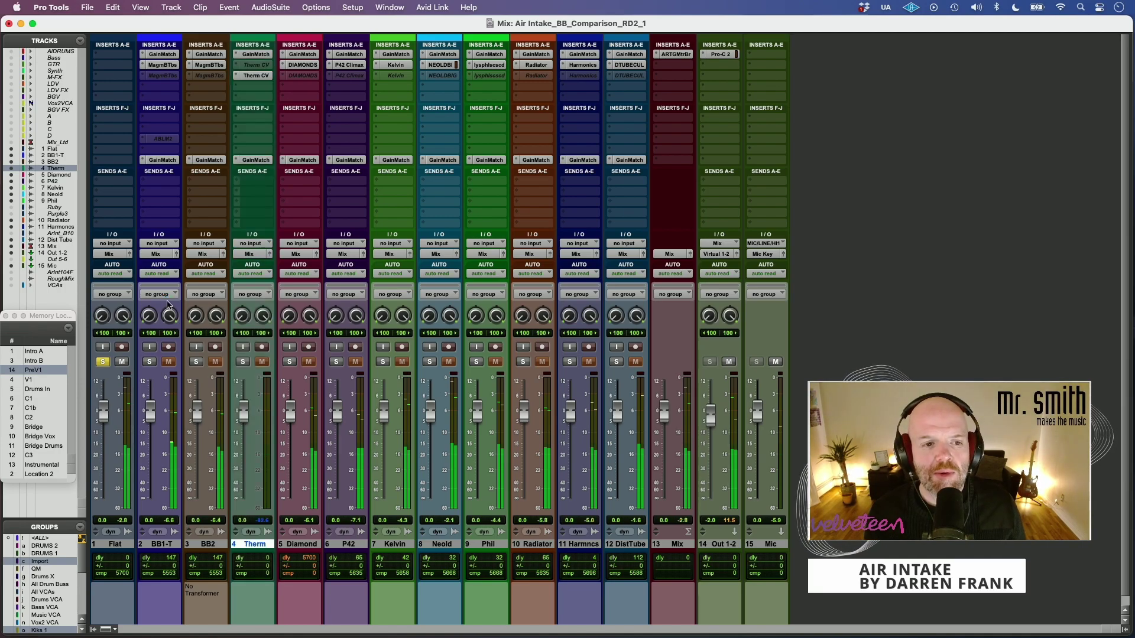
# Step: Switch the Therm track from its second Therm CV insert to the first one, and check that plug-in's window
pyautogui.keyDown('ctrl'); pyautogui.keyDown('super'); pyautogui.click(260, 71); pyautogui.keyUp('super'); pyautogui.keyUp('ctrl')
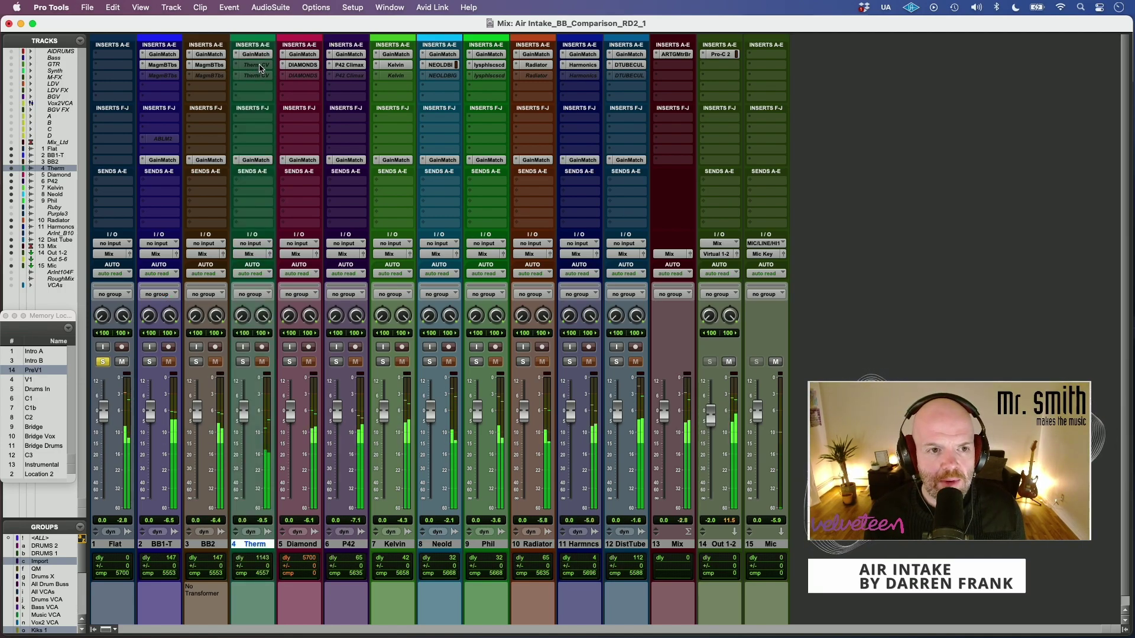
pyautogui.keyDown('ctrl'); pyautogui.keyDown('super'); pyautogui.click(260, 66); pyautogui.keyUp('super'); pyautogui.keyUp('ctrl')
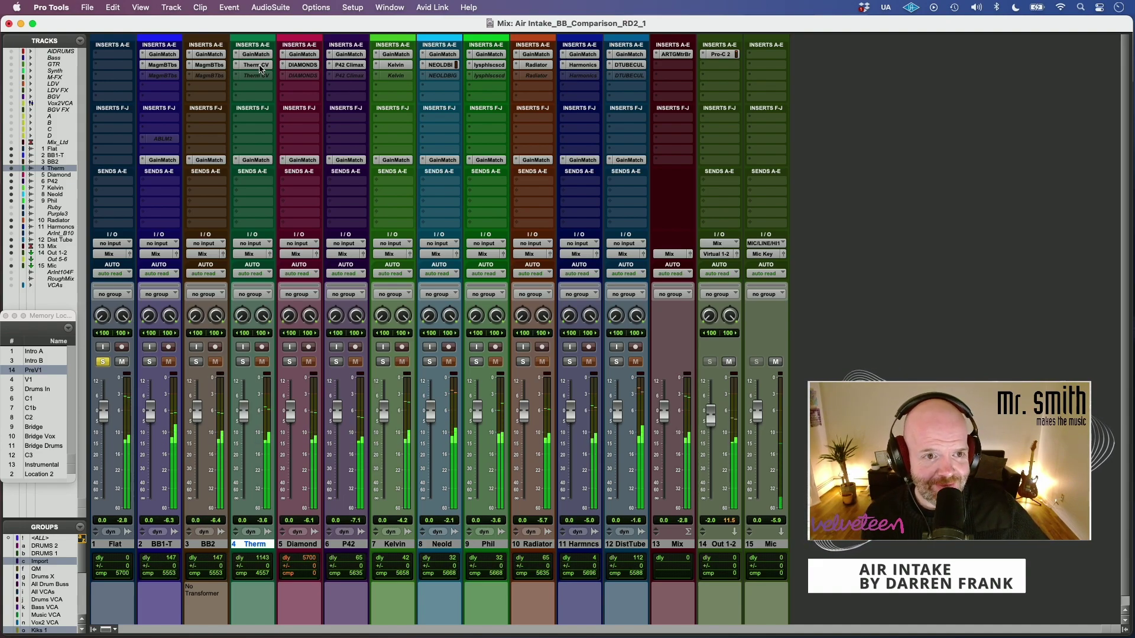
pyautogui.click(259, 65)
pyautogui.click(44, 107)
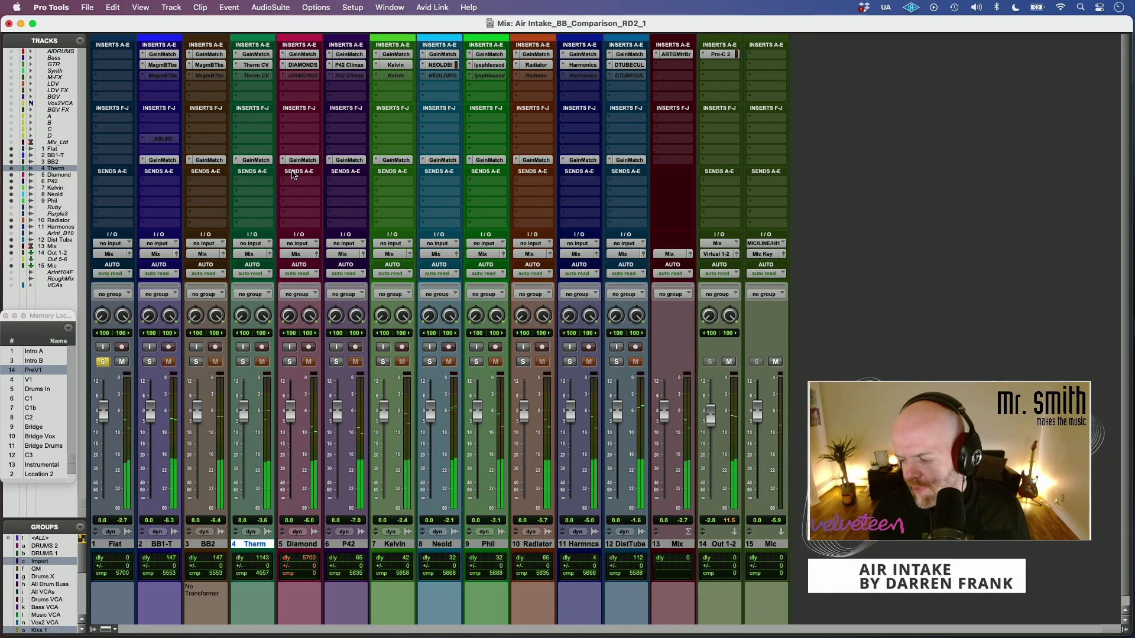
# Step: Solo each track in turn from BB1-T through Harmncs, and compare Radiator against Harmncs once more
pyautogui.click(151, 363)
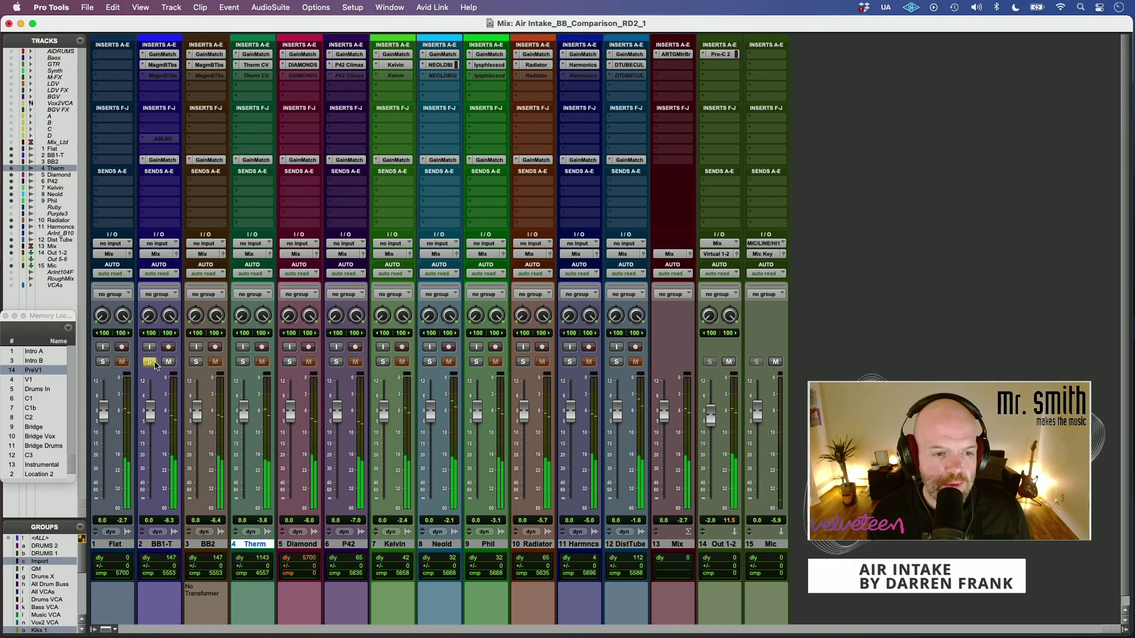
pyautogui.click(201, 364)
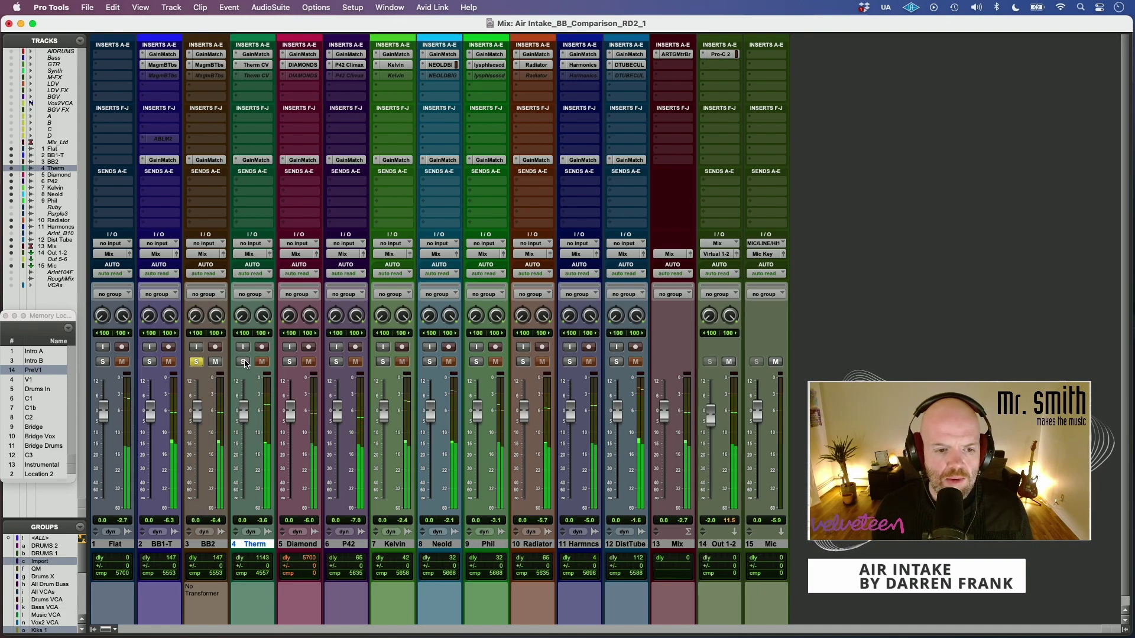
pyautogui.click(244, 362)
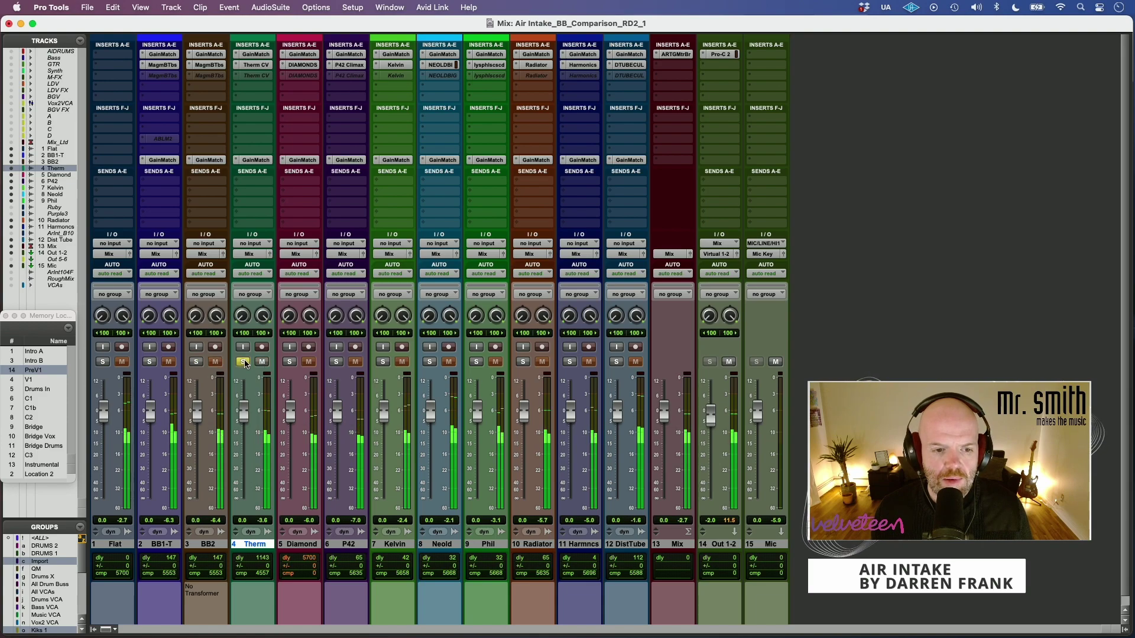
pyautogui.click(288, 362)
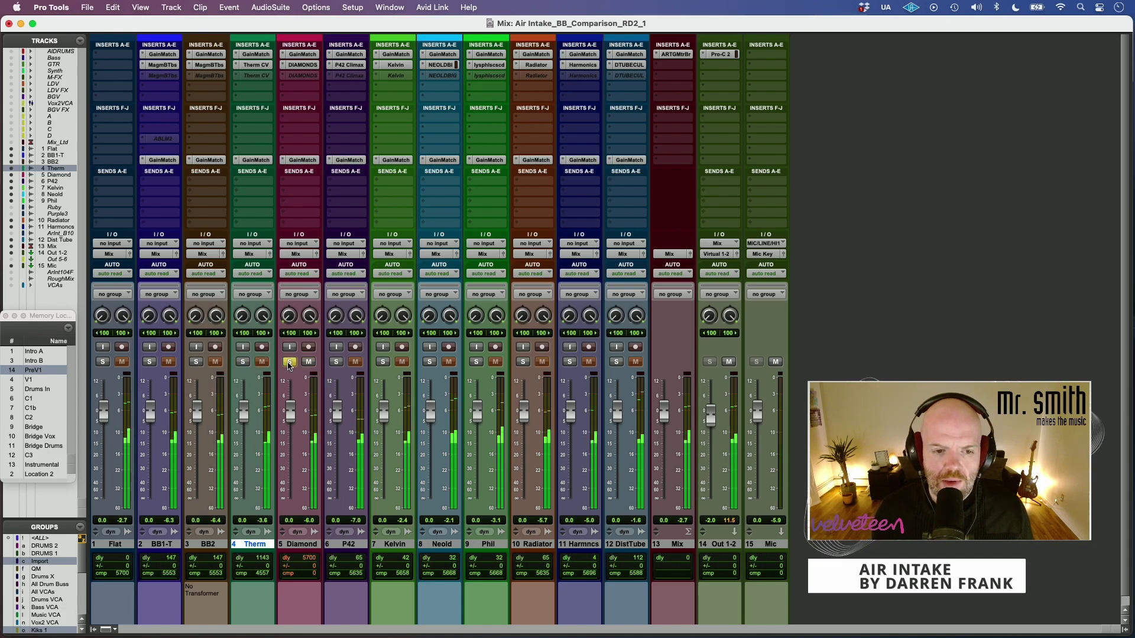
pyautogui.click(338, 363)
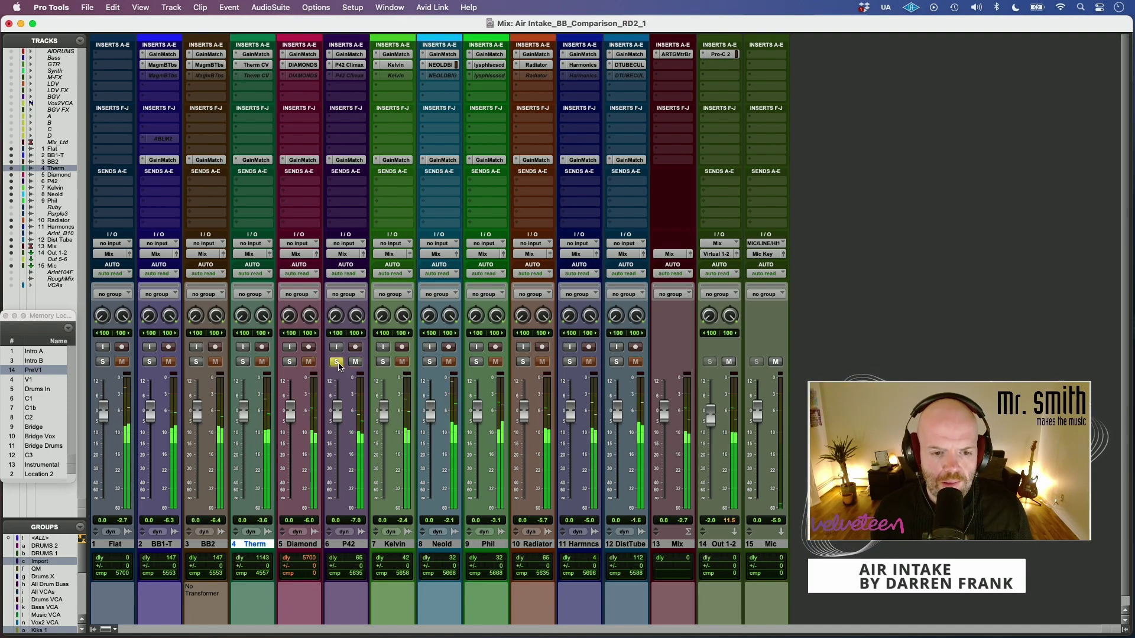
pyautogui.click(384, 362)
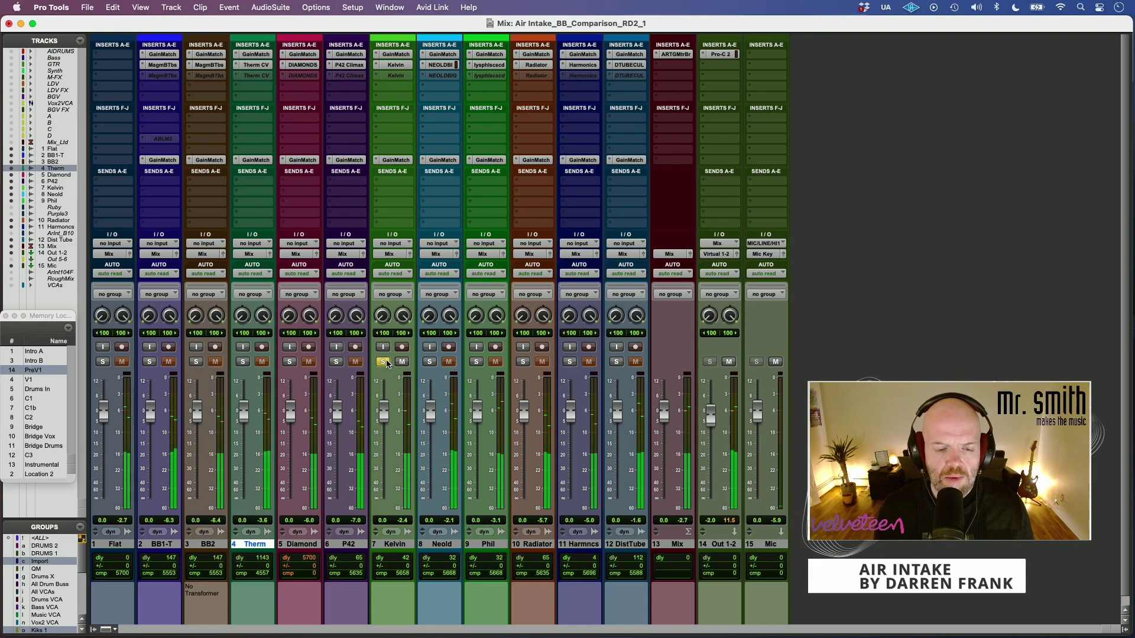
pyautogui.click(431, 363)
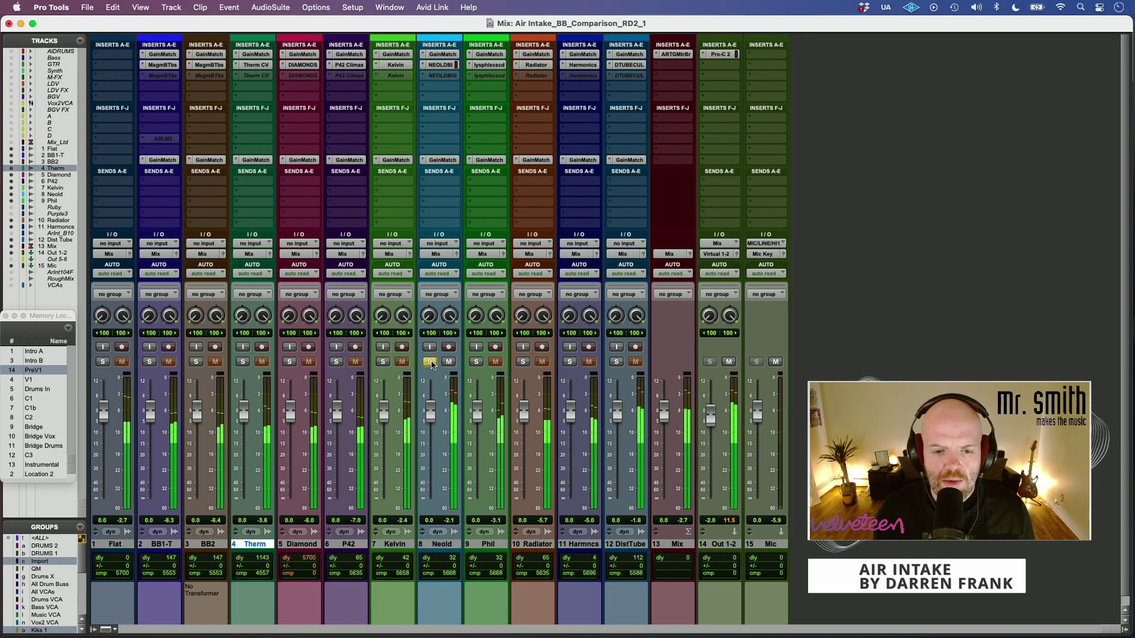
pyautogui.click(478, 363)
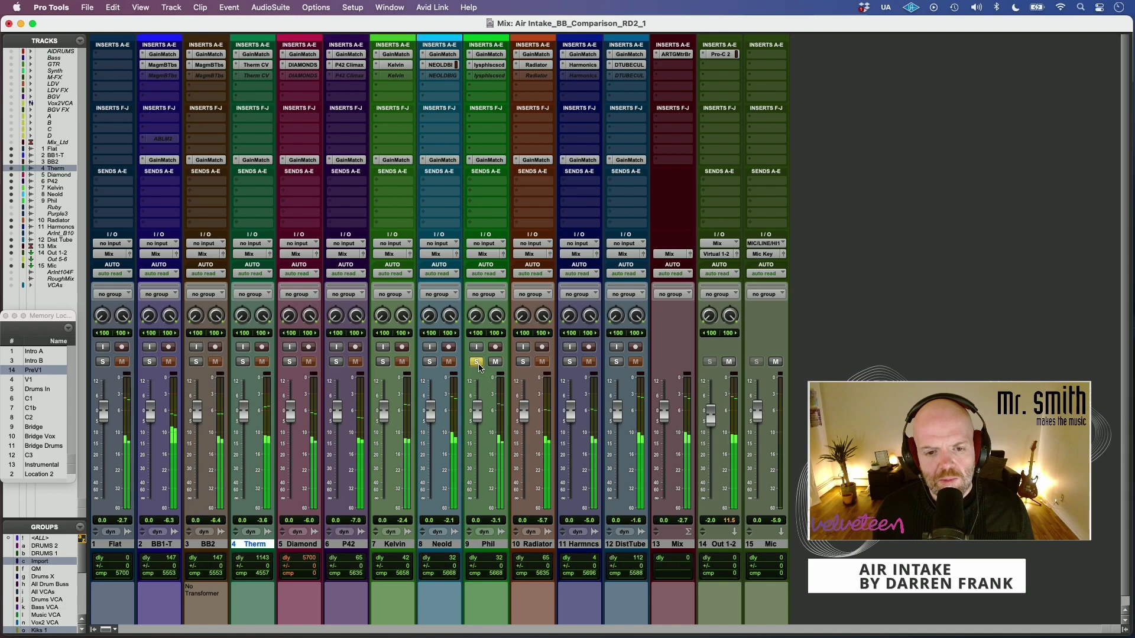
pyautogui.click(523, 362)
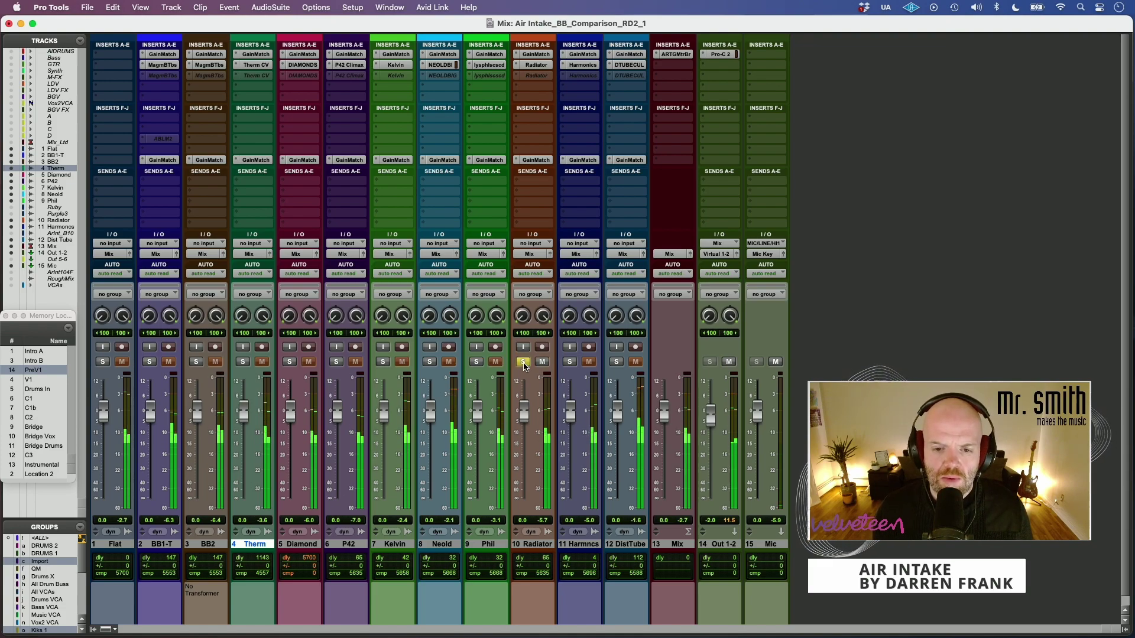
pyautogui.click(568, 364)
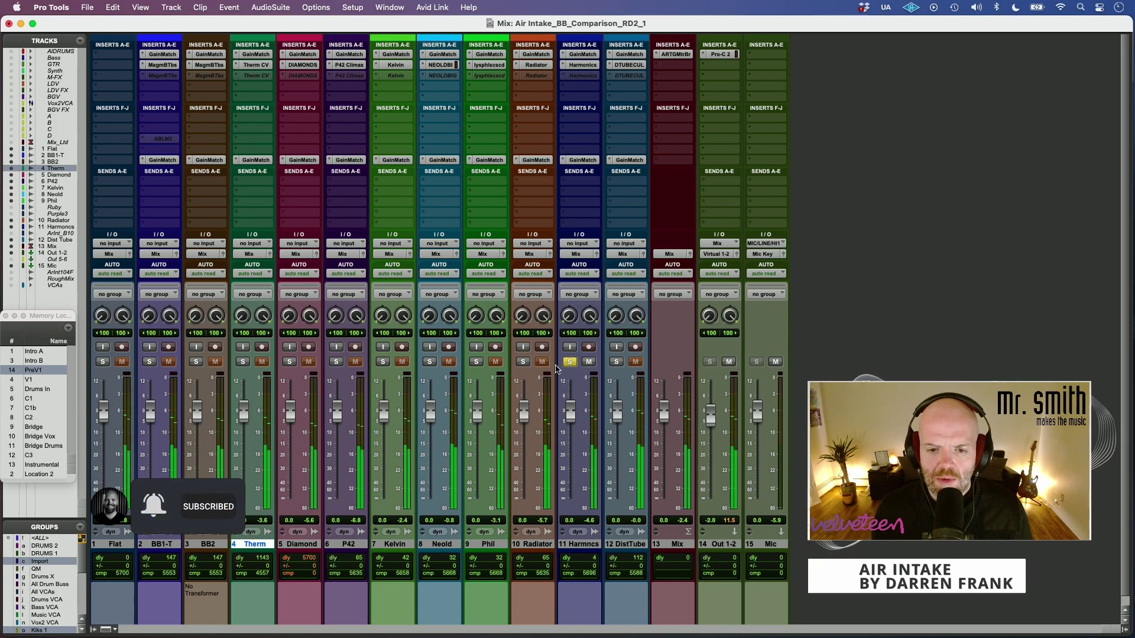
pyautogui.click(523, 362)
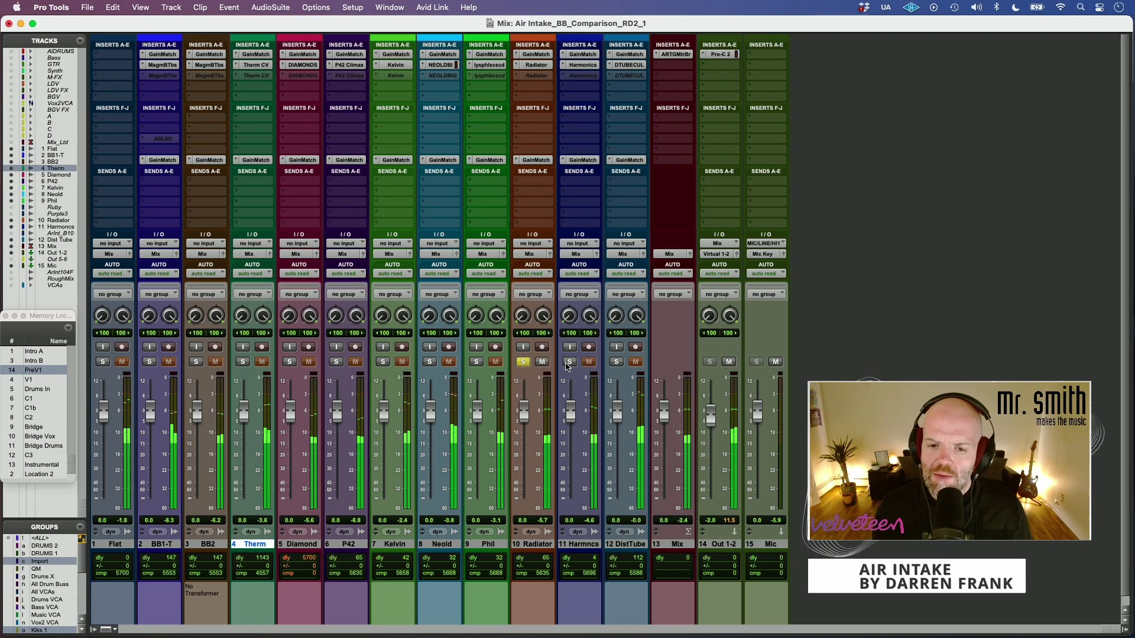
pyautogui.click(567, 364)
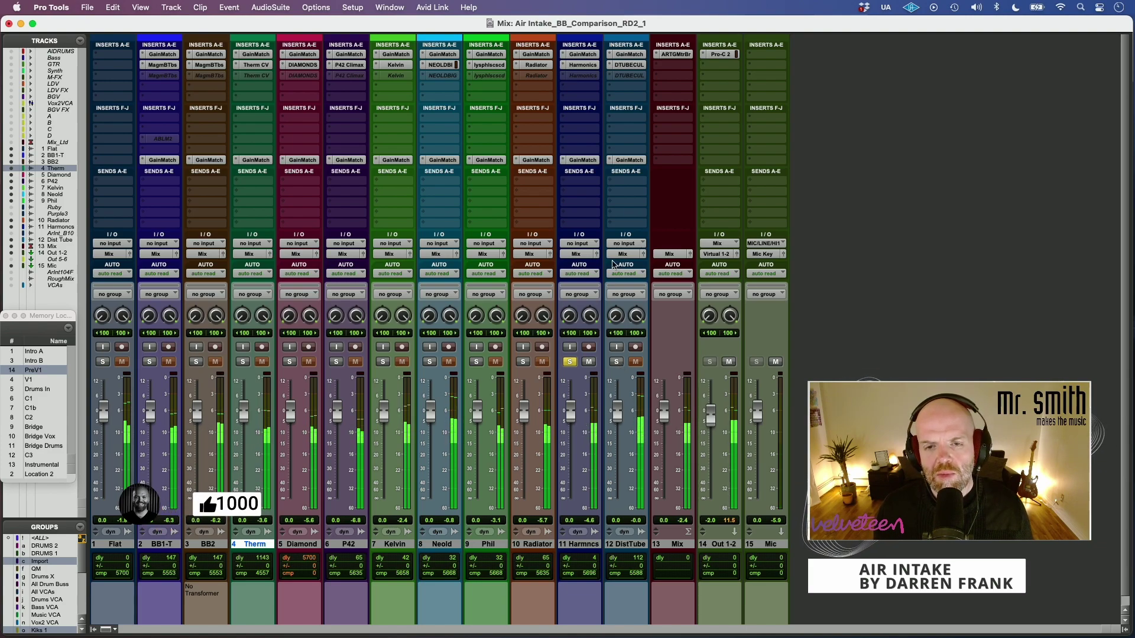
# Step: Solo the DistTube track with its Dist Tube-Culture plug-in window open, and close the window
pyautogui.click(627, 65)
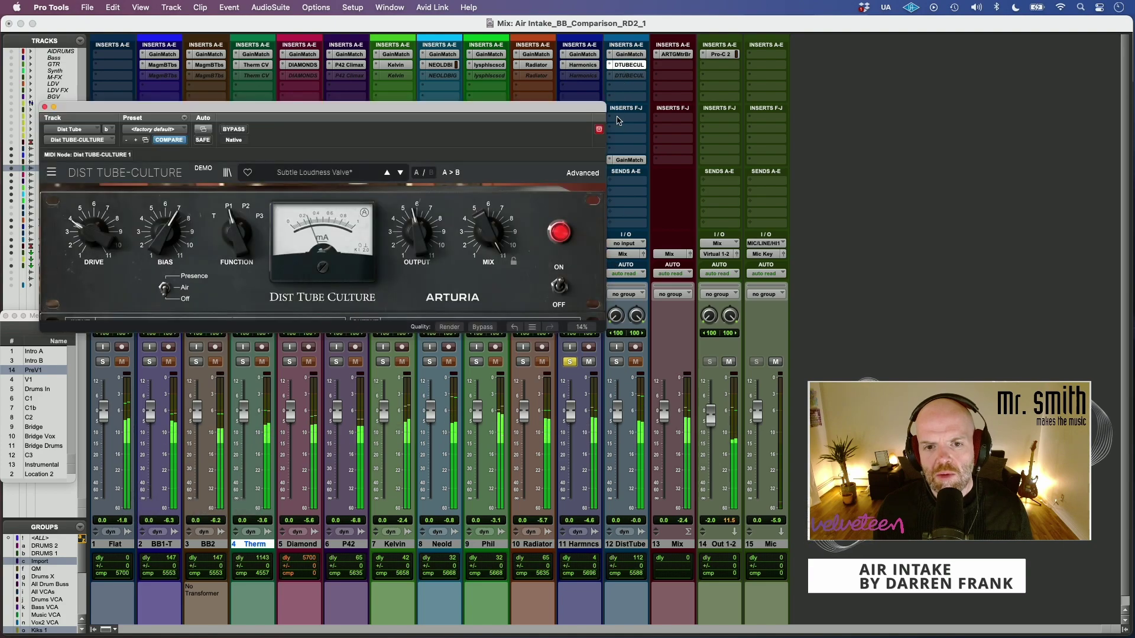
pyautogui.click(616, 361)
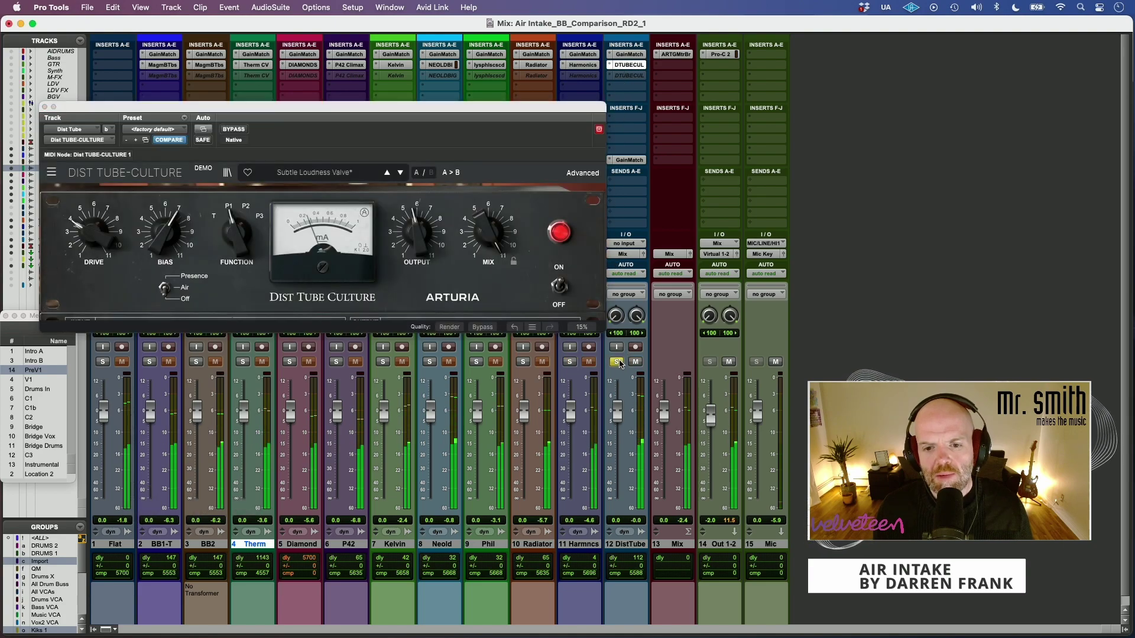
pyautogui.click(44, 108)
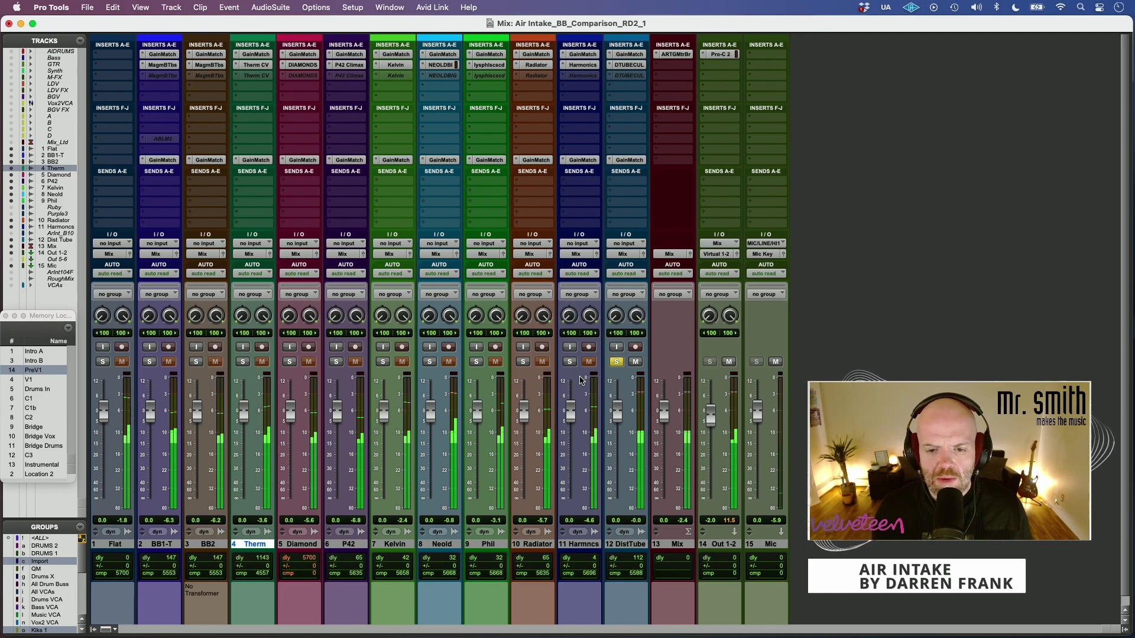
# Step: Compare BB1-T with Therm by switching solo between them, ending on BB1-T
pyautogui.click(150, 362)
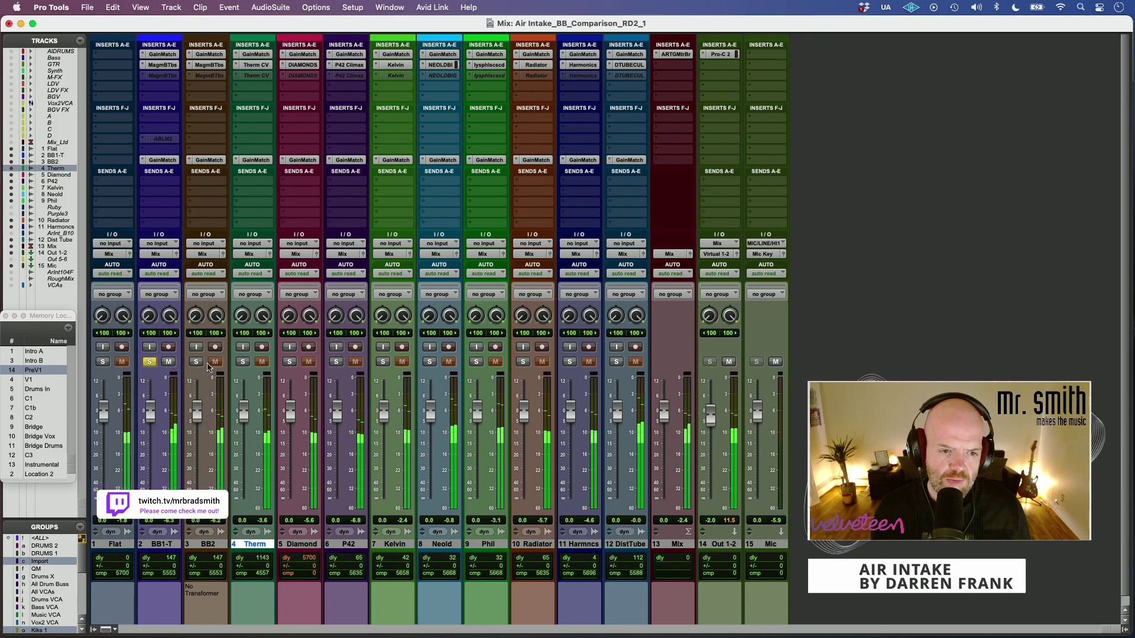
pyautogui.click(151, 363)
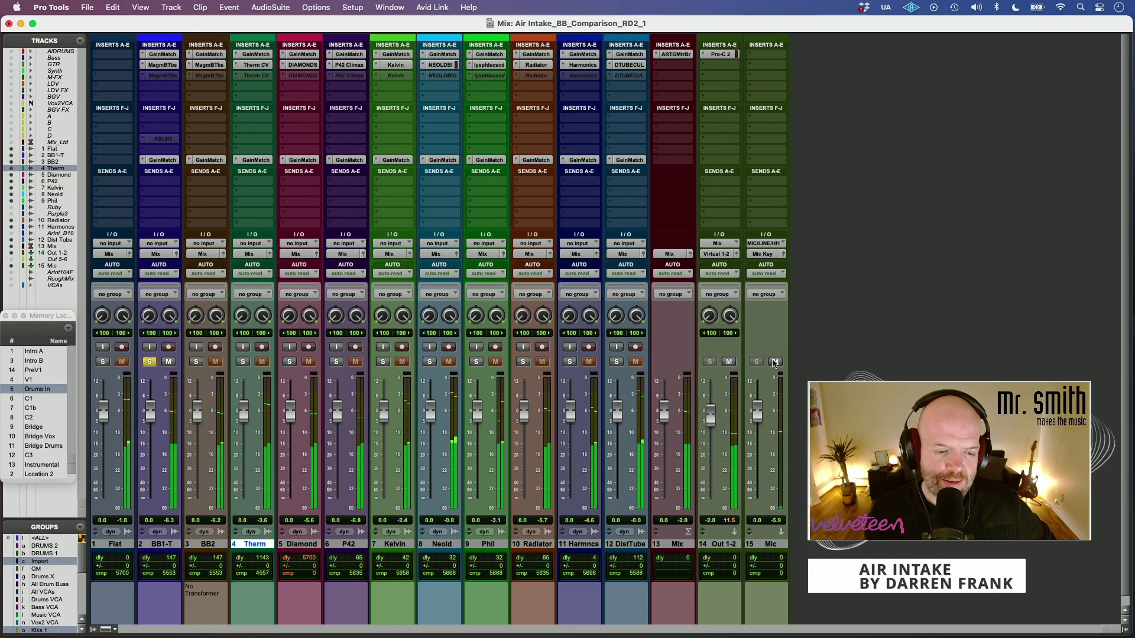
pyautogui.click(242, 363)
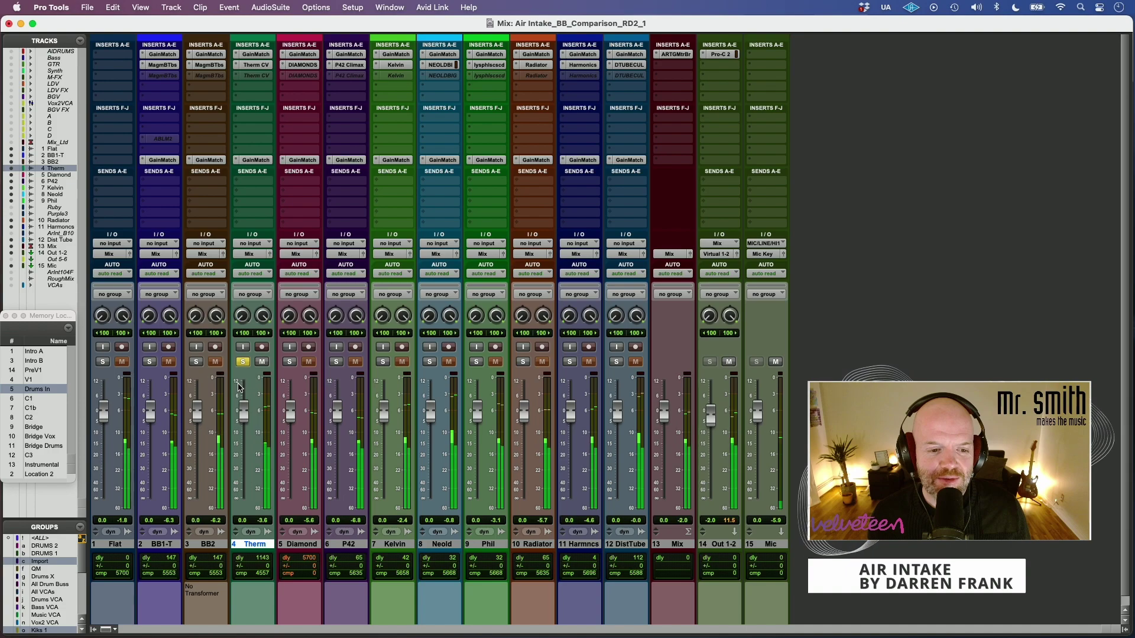
pyautogui.click(150, 362)
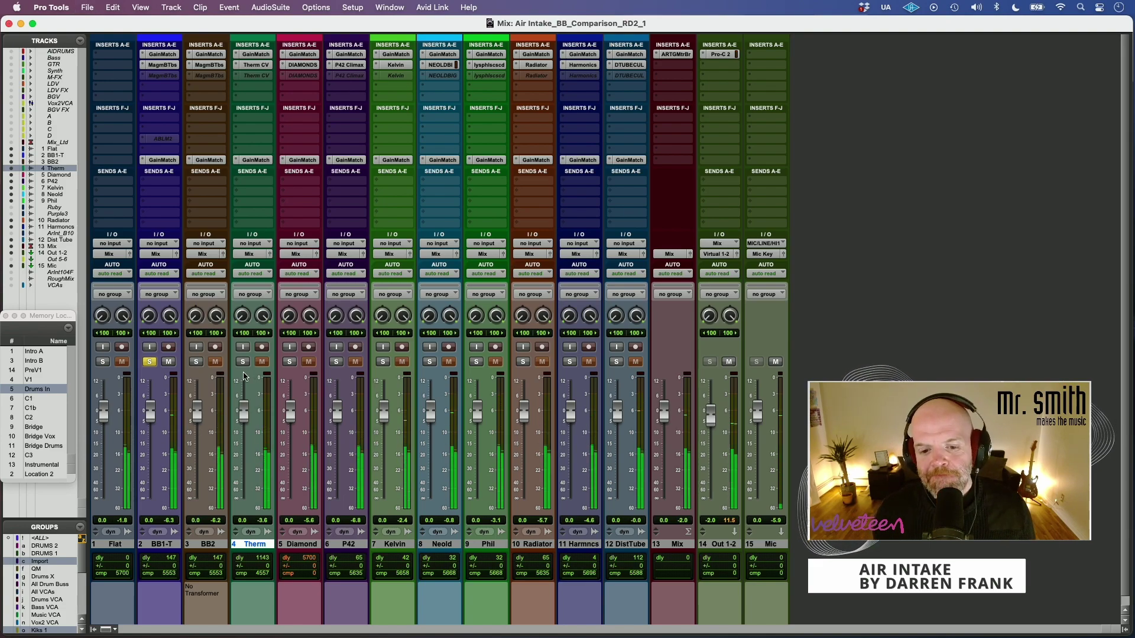
# Step: Solo Radiator, compare Diamond against BB1-T by switching solo between them, and end with Phil soloed
pyautogui.click(523, 362)
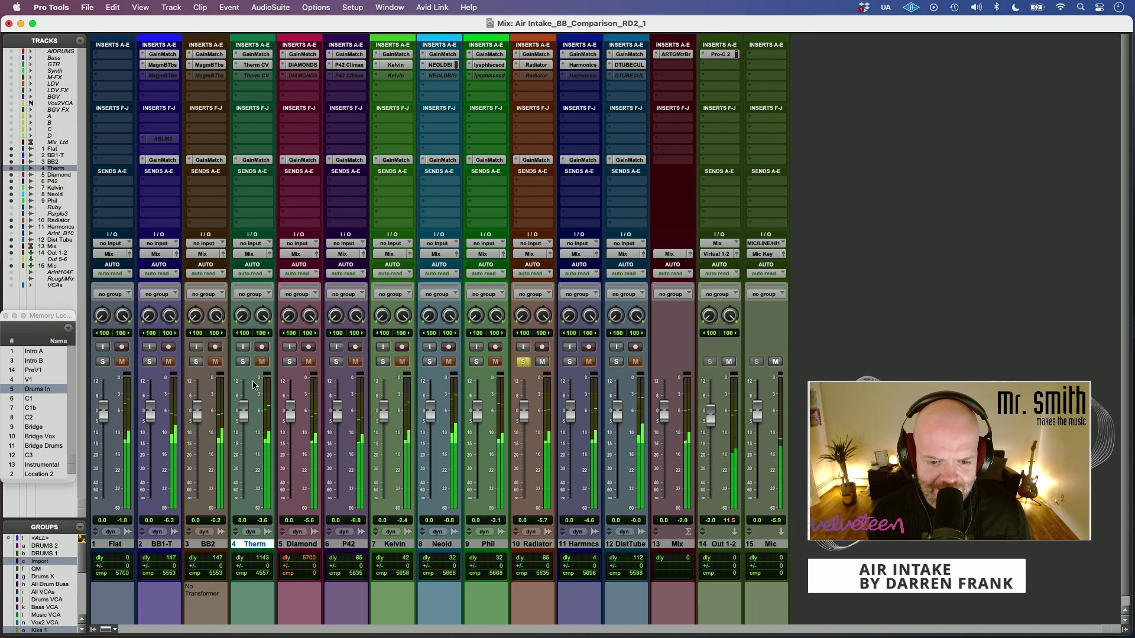
pyautogui.click(290, 362)
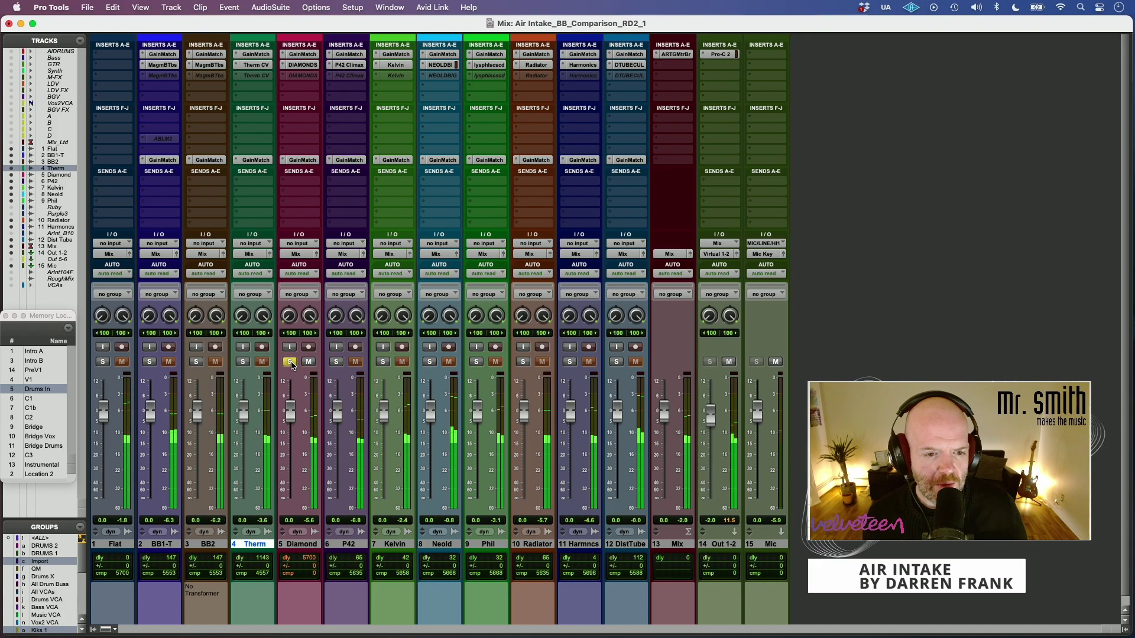
pyautogui.click(150, 362)
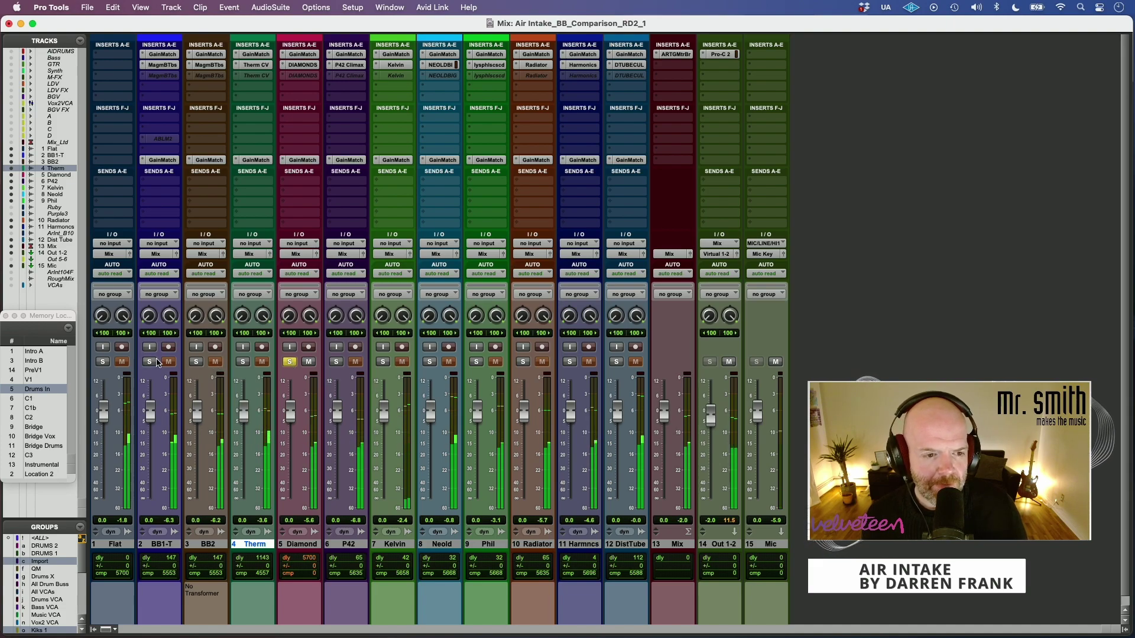
pyautogui.click(290, 362)
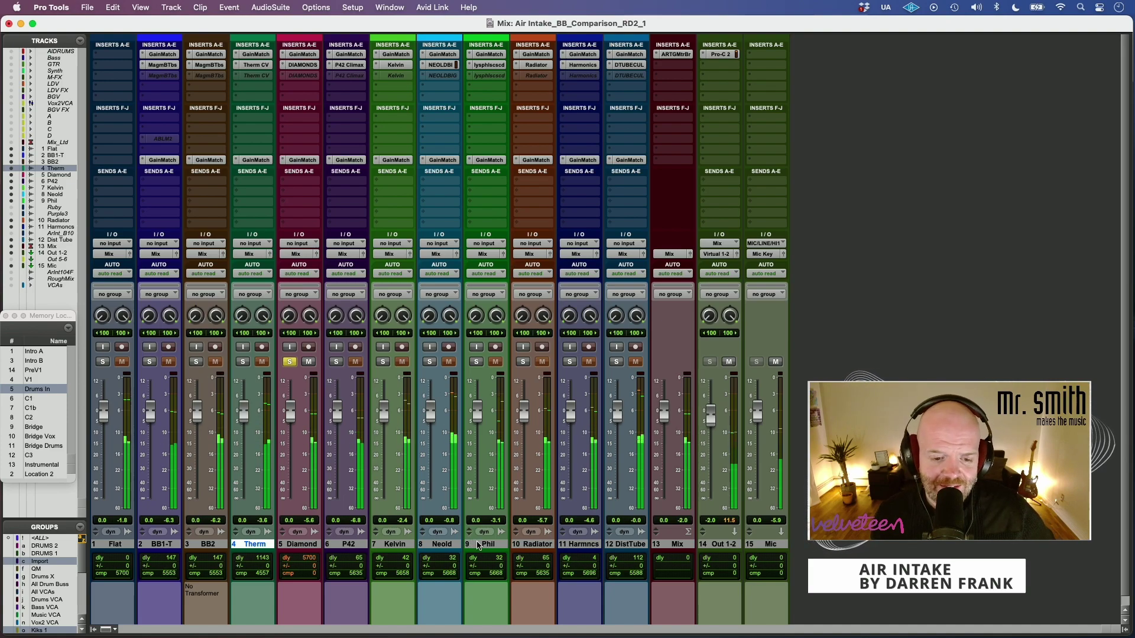
pyautogui.click(477, 362)
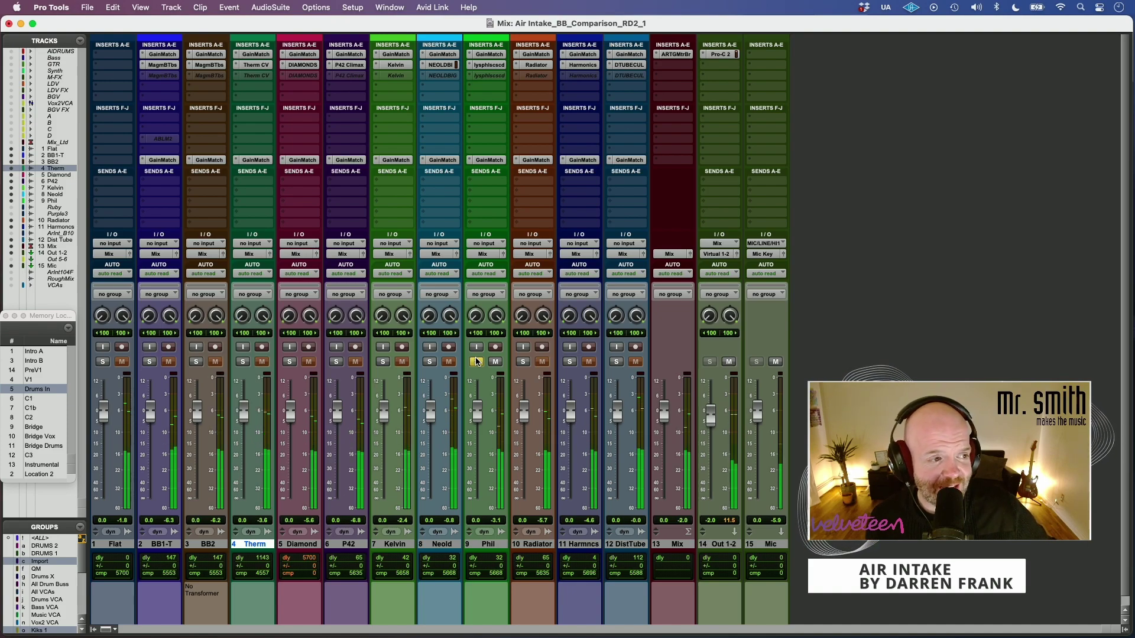
# Step: Audition the saturation tracks by soloing P42, BB1-T, Therm, Radiator, Phil, BB1-T again and BB2 one at a time
pyautogui.click(338, 363)
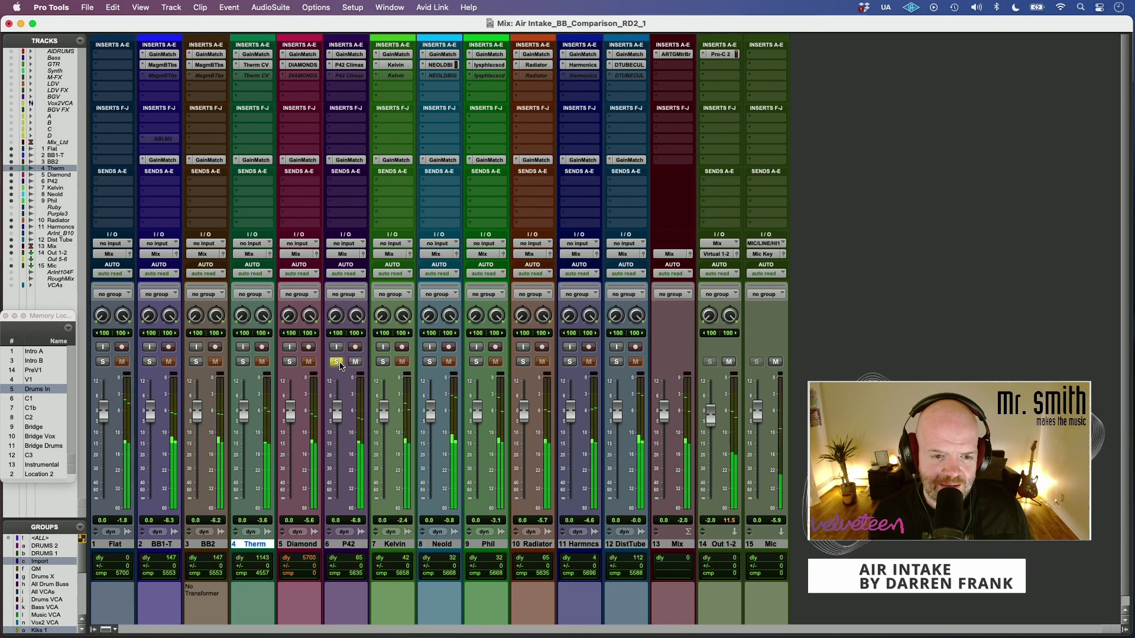
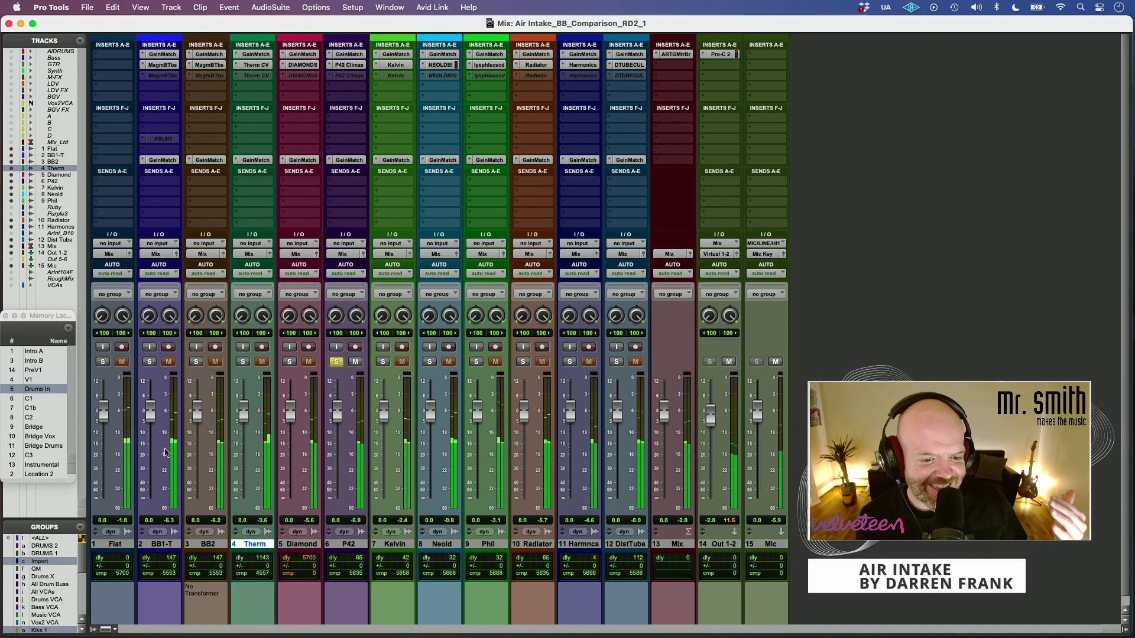
pyautogui.click(149, 362)
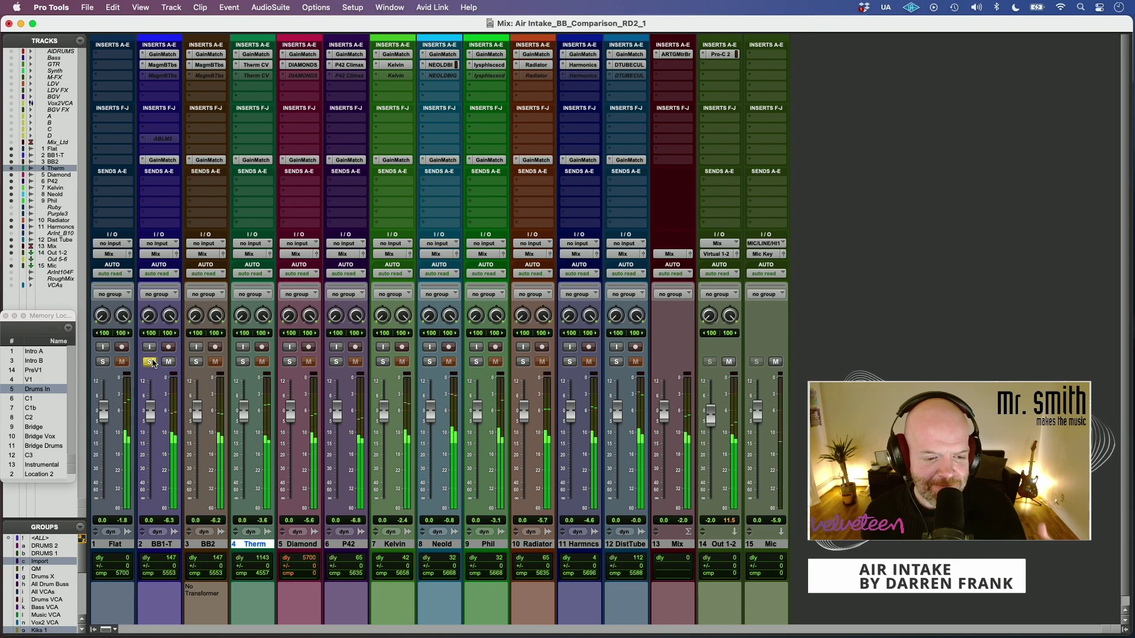
pyautogui.click(242, 361)
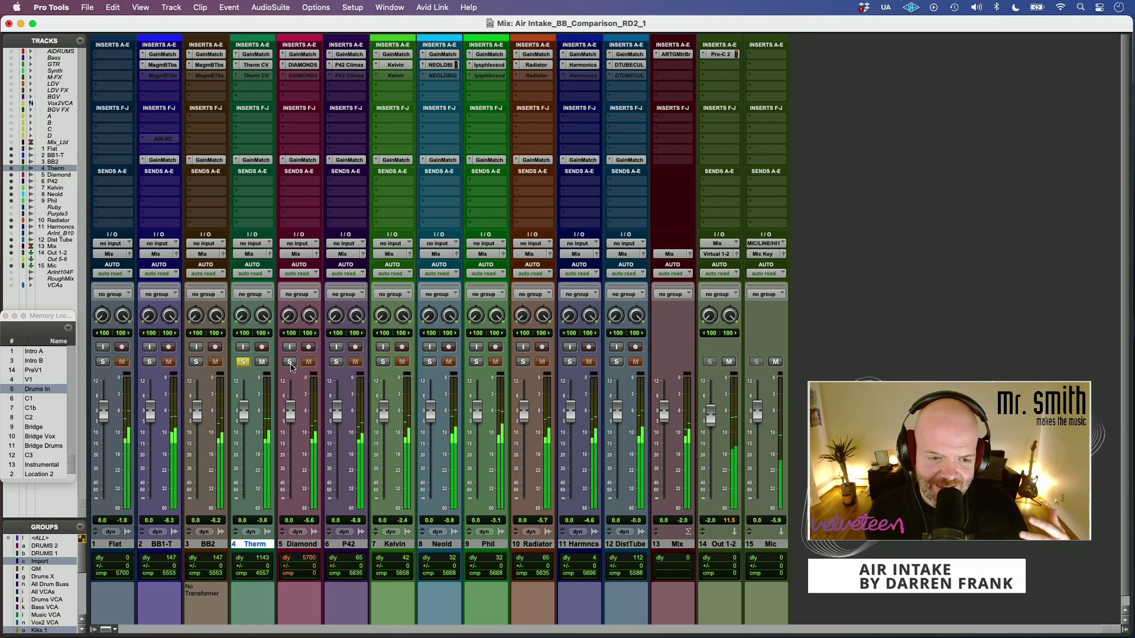
pyautogui.click(523, 361)
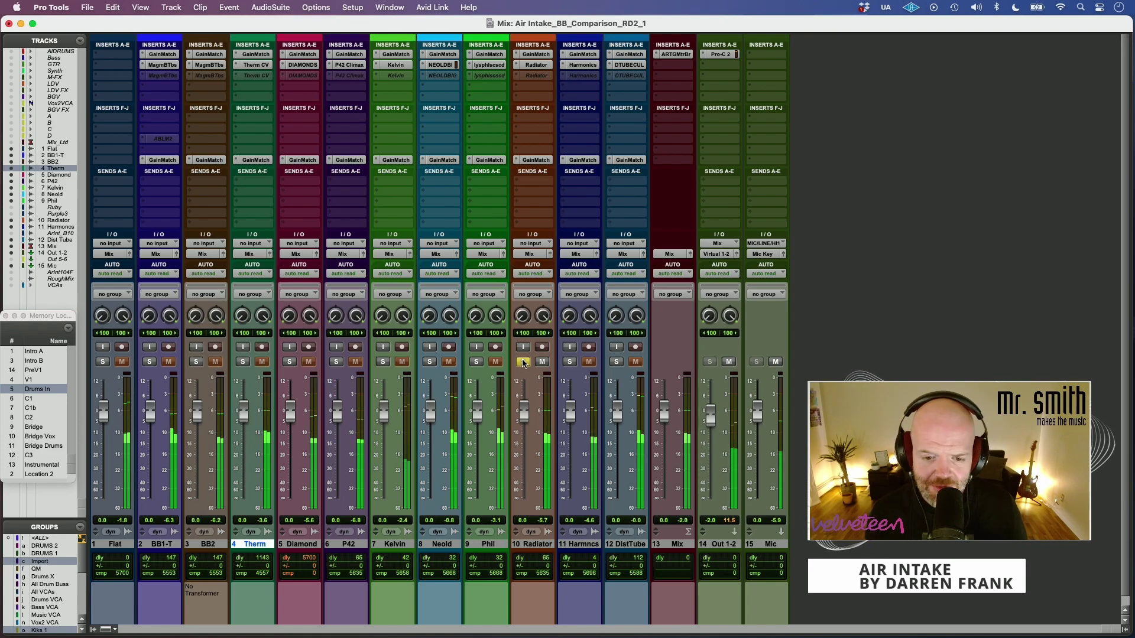
pyautogui.click(480, 363)
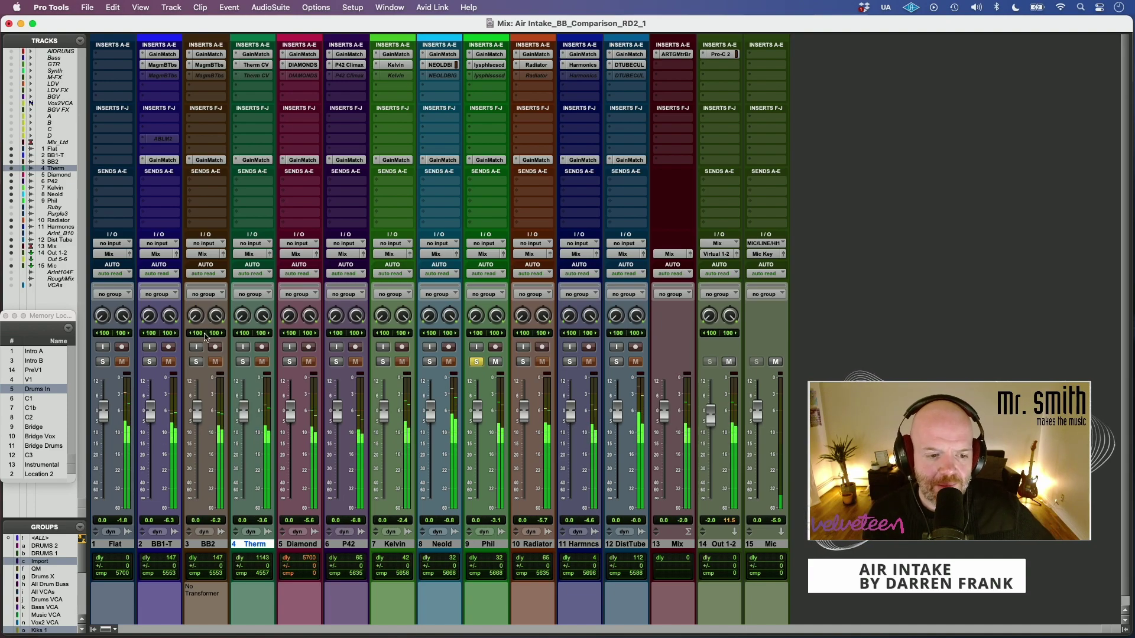
pyautogui.click(149, 362)
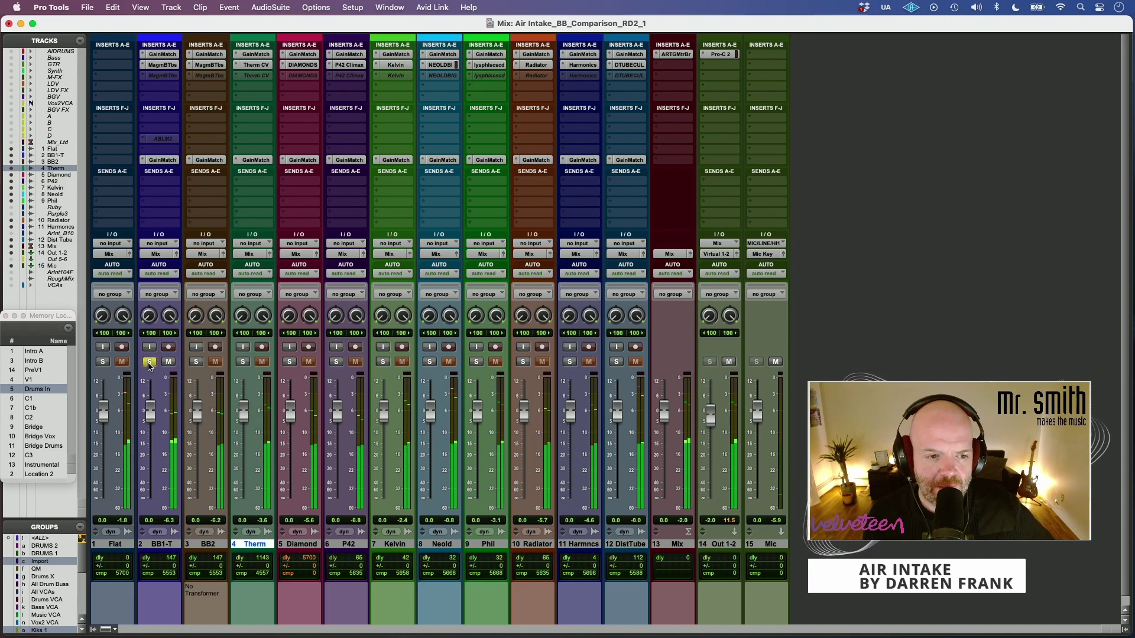
pyautogui.click(196, 363)
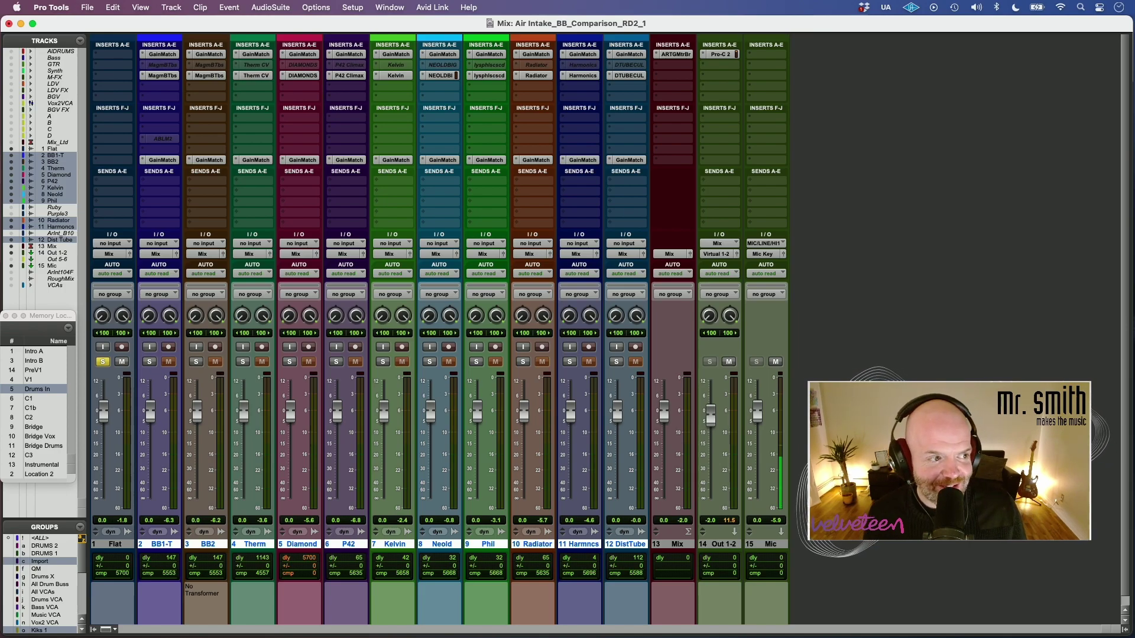
# Step: Deselect all tracks, select only the Therm track, and hide it and make it inactive
pyautogui.keyDown('alt'); pyautogui.click(263, 547); pyautogui.keyUp('alt')
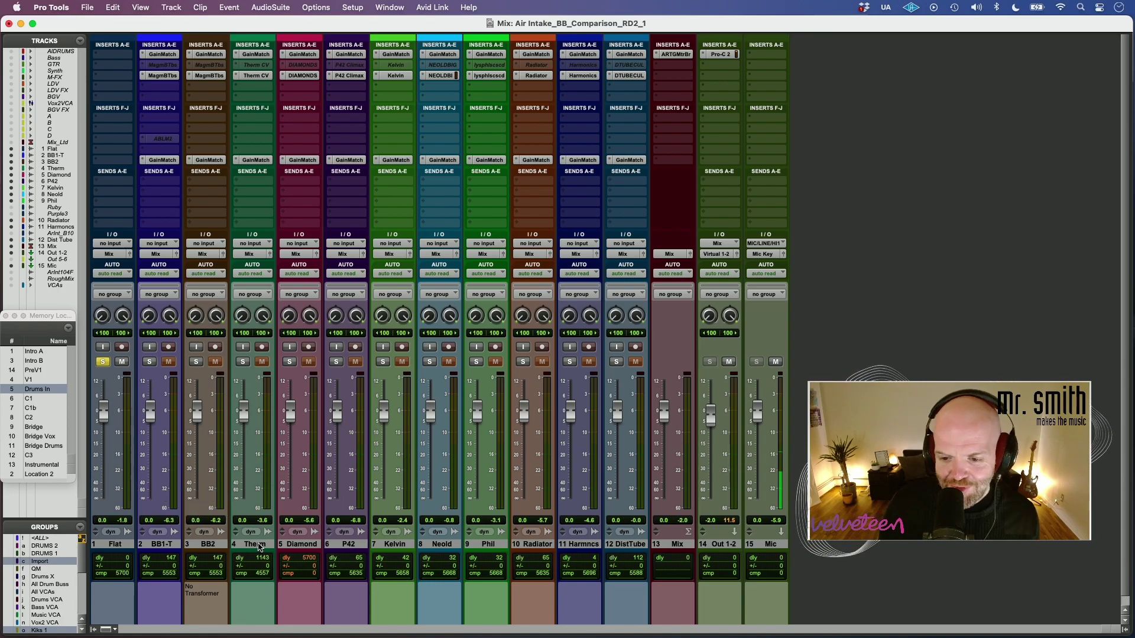
pyautogui.click(259, 547)
pyautogui.rightClick(259, 547)
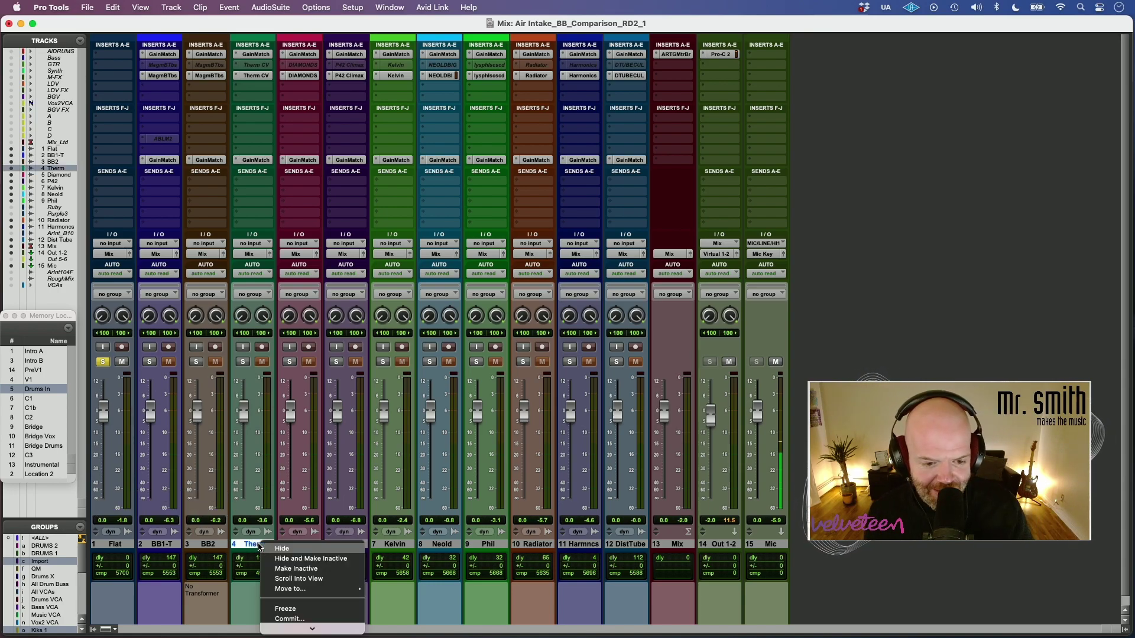
pyautogui.click(318, 559)
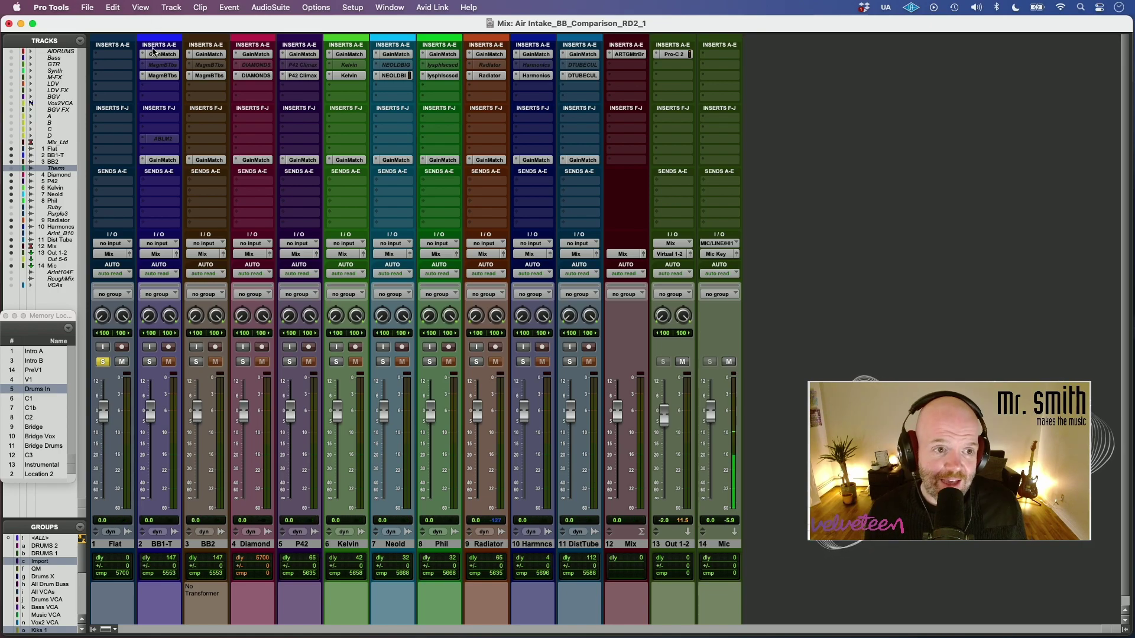
# Step: Display the Magma BB Tubes plug-ins of tracks BB1-T and BB2 side by side above the mixer faders
pyautogui.click(163, 75)
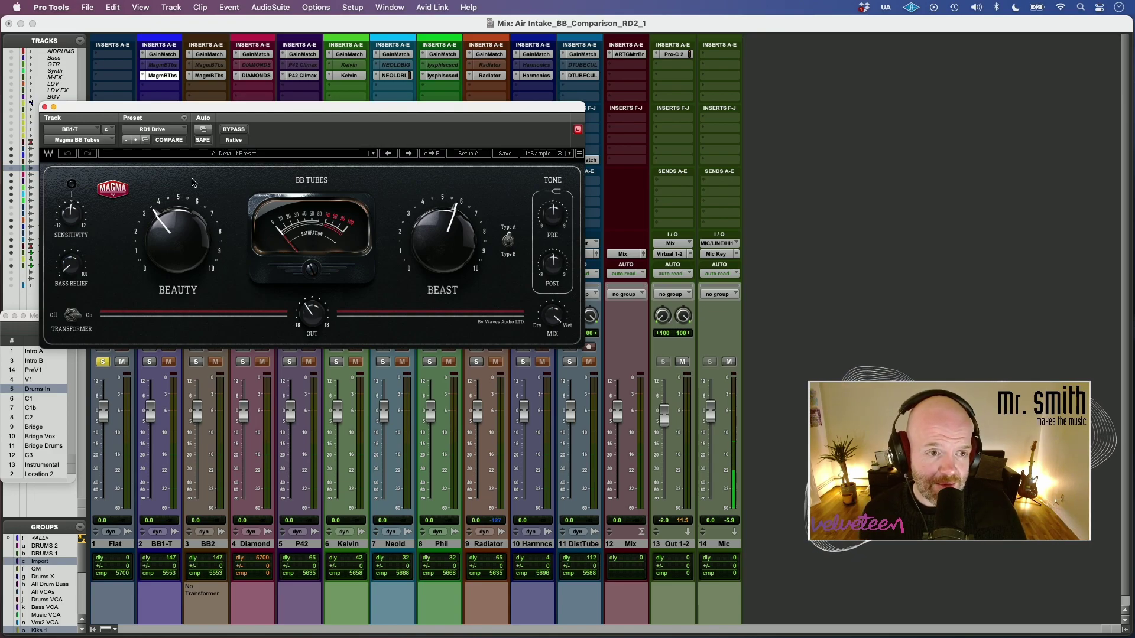
pyautogui.moveTo(355, 119); pyautogui.dragTo(376, 95)
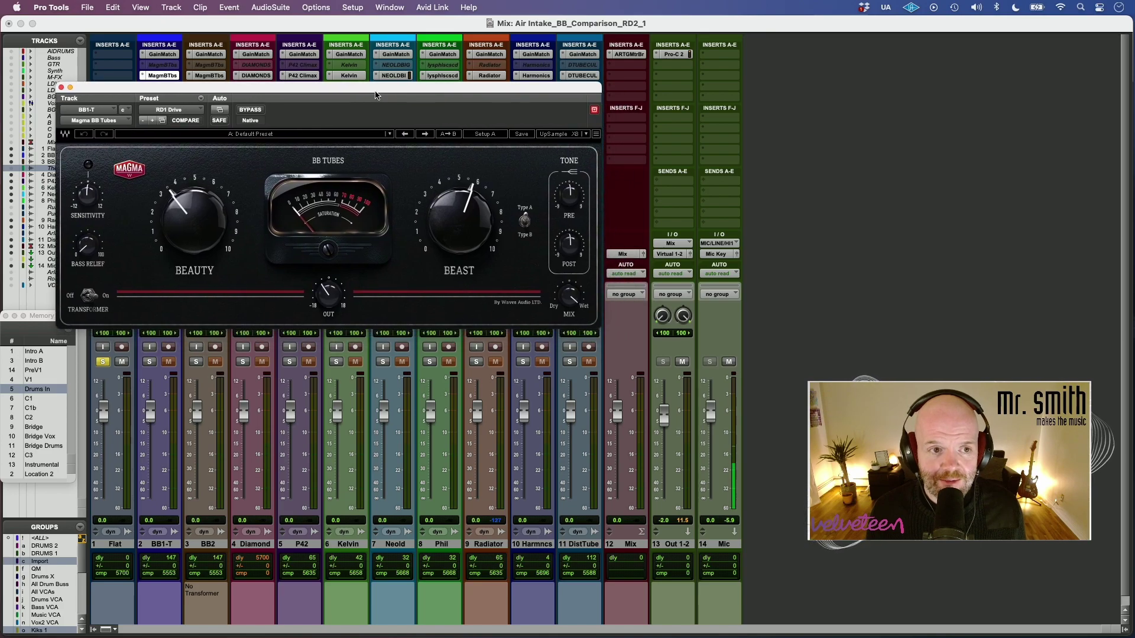
pyautogui.click(212, 75)
pyautogui.moveTo(218, 24); pyautogui.dragTo(819, 48)
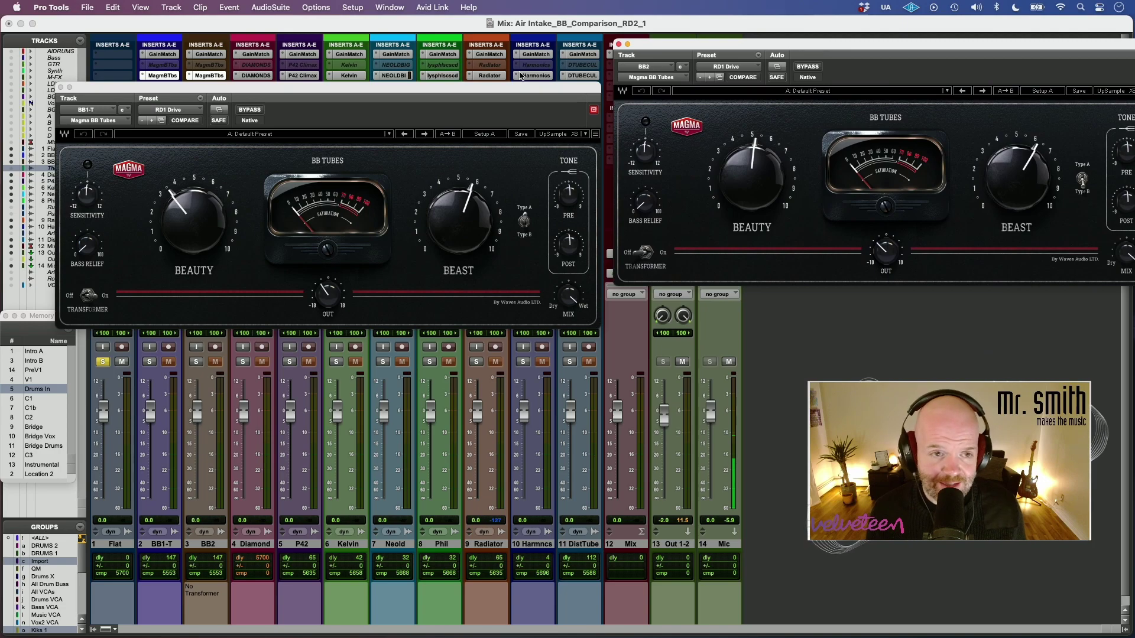
pyautogui.moveTo(458, 89); pyautogui.dragTo(470, 46)
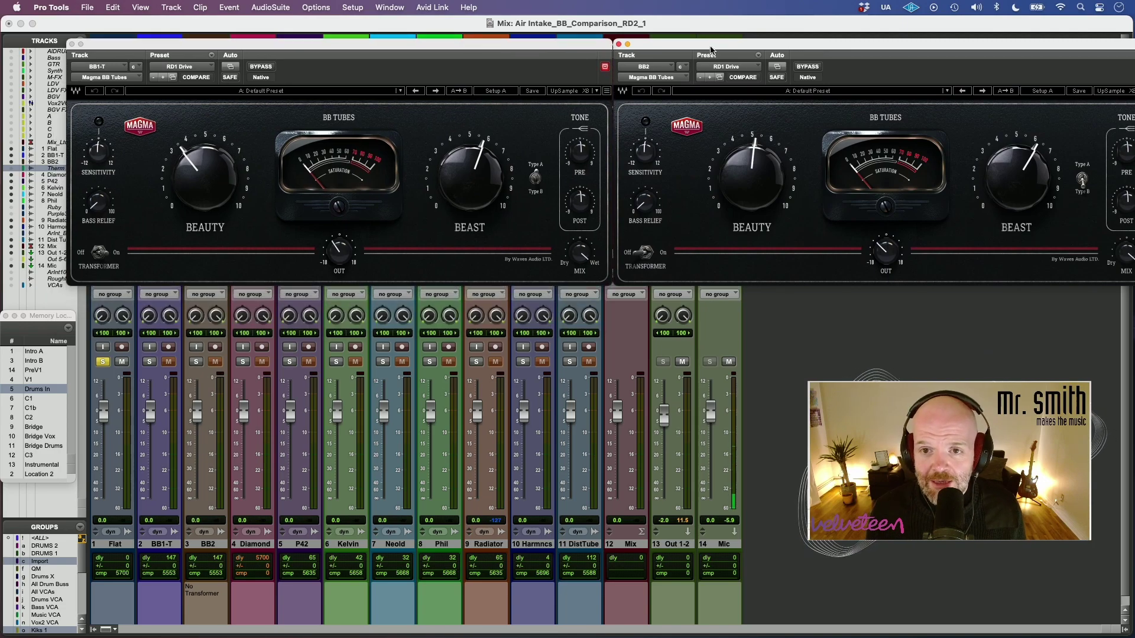
pyautogui.moveTo(570, 49); pyautogui.dragTo(537, 44)
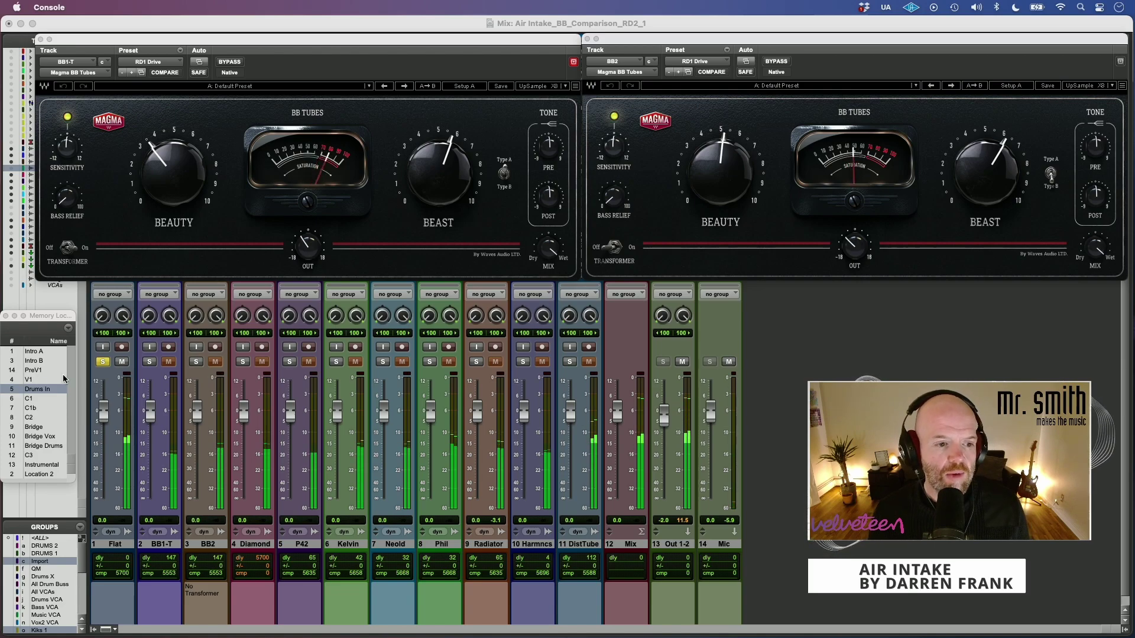
# Step: Compare the two BB Tubes settings by soloing BB1-T and BB2 alternately, ending on BB2
pyautogui.click(151, 362)
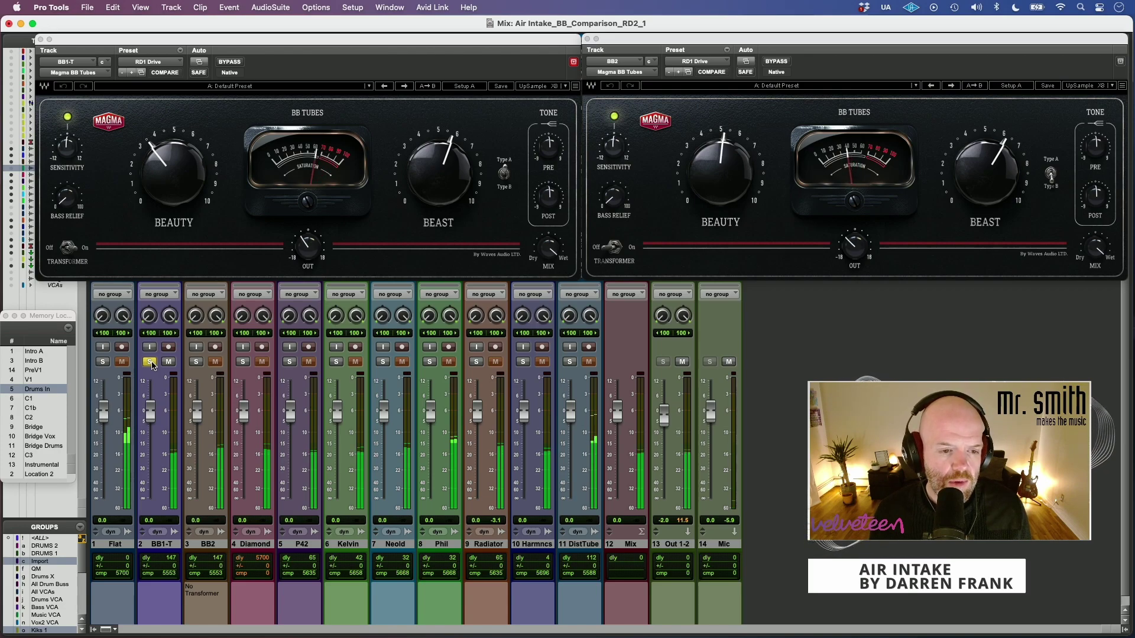
pyautogui.click(196, 362)
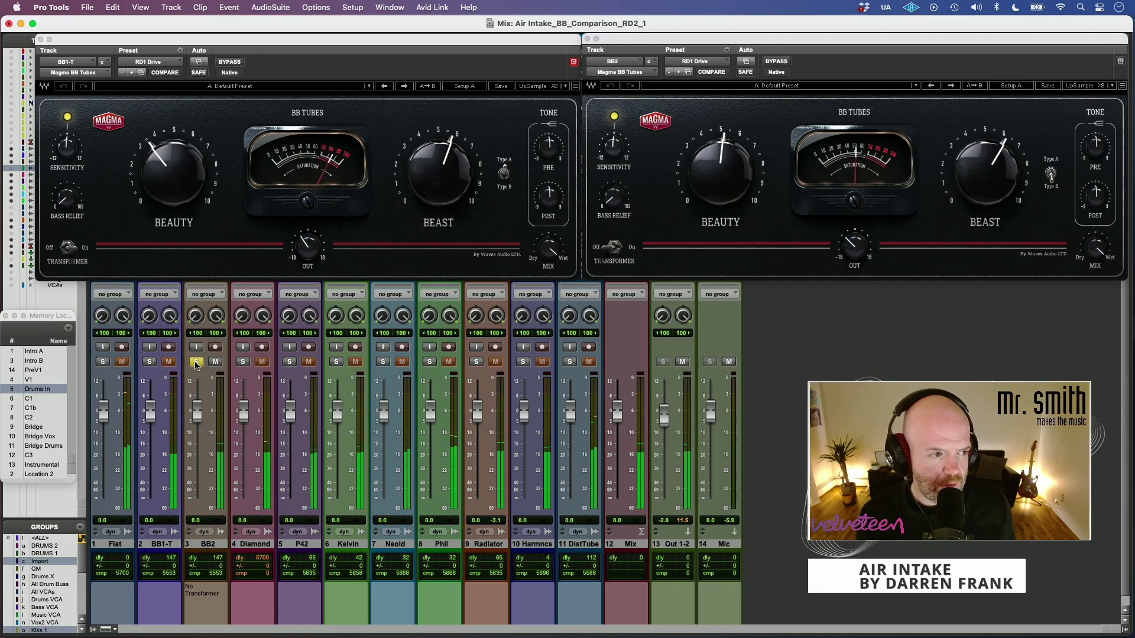
pyautogui.click(150, 361)
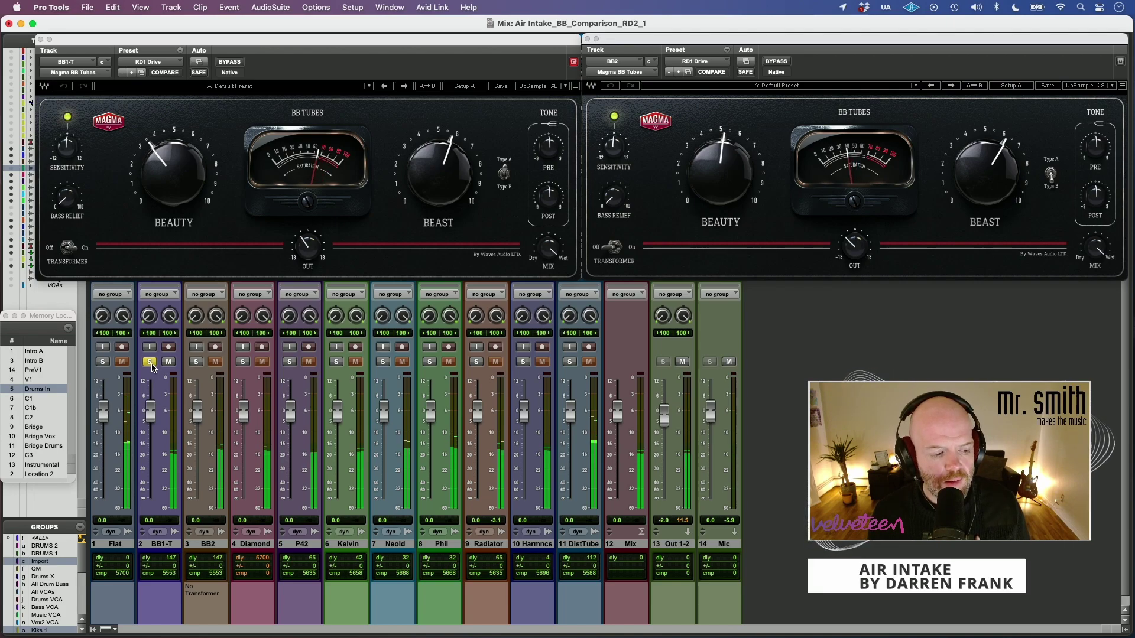
pyautogui.click(196, 363)
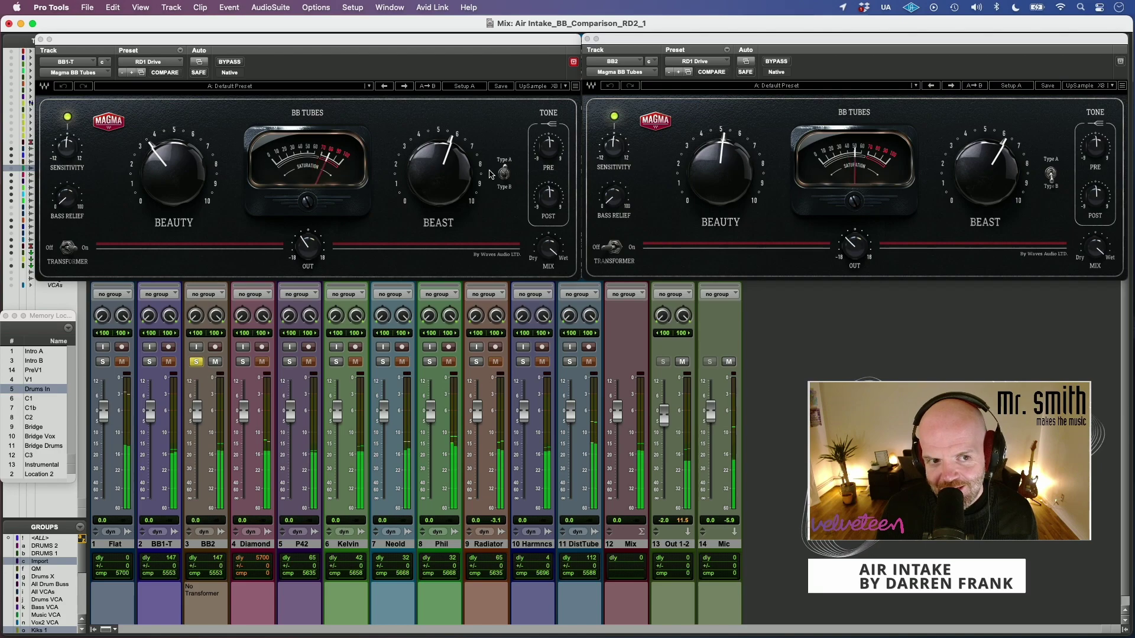
# Step: Try Type A on the BB2 track's Magma BB Tubes and return it to Type B
pyautogui.click(1051, 174)
pyautogui.click(1051, 174)
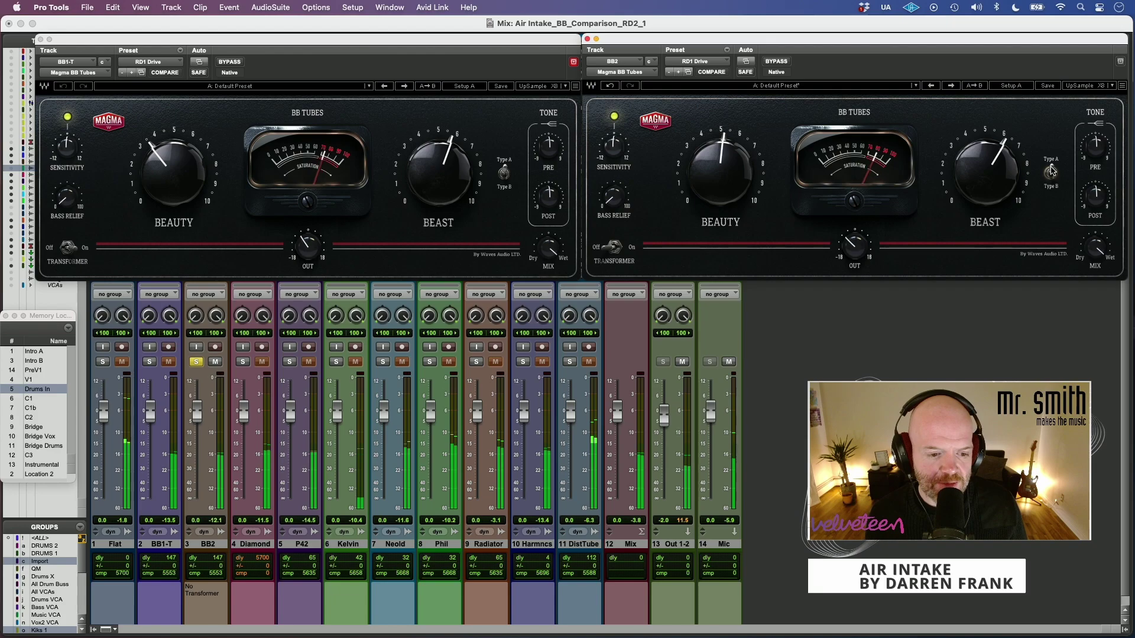
pyautogui.click(1051, 172)
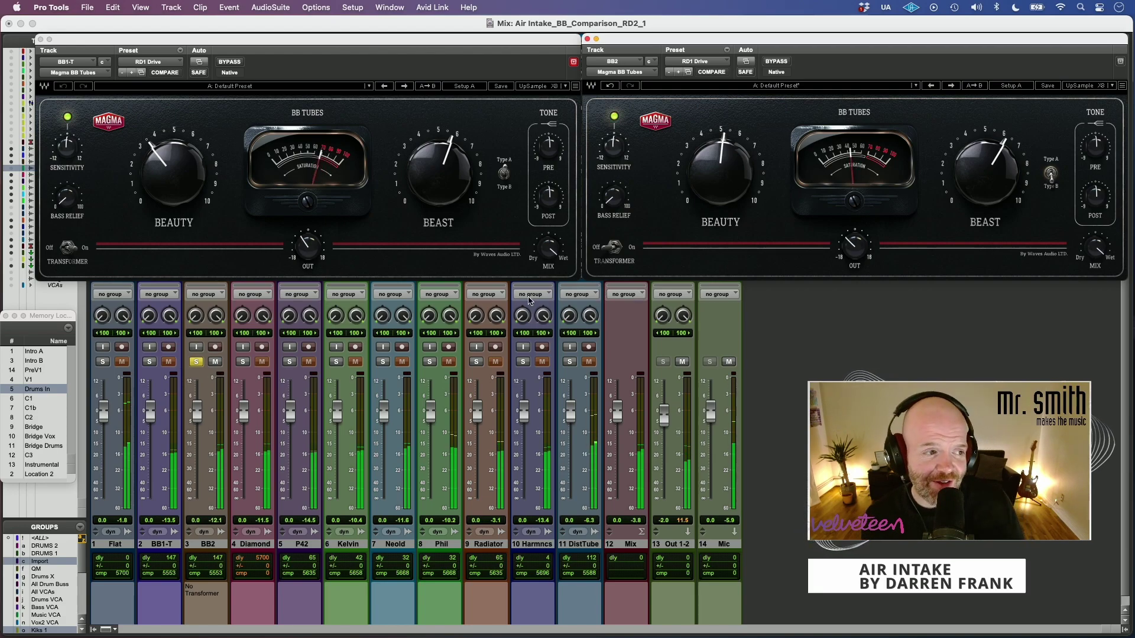
# Step: Solo BB1-T, BB2 and BB1-T again to compare their tube saturation with BB2 on Type B
pyautogui.click(151, 362)
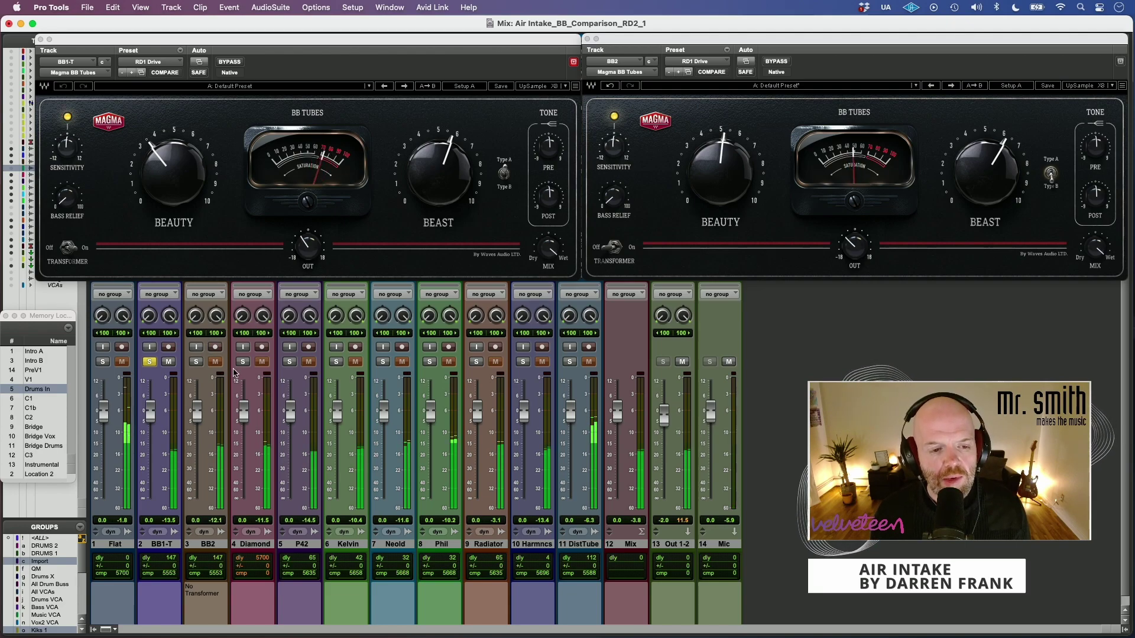
pyautogui.click(197, 362)
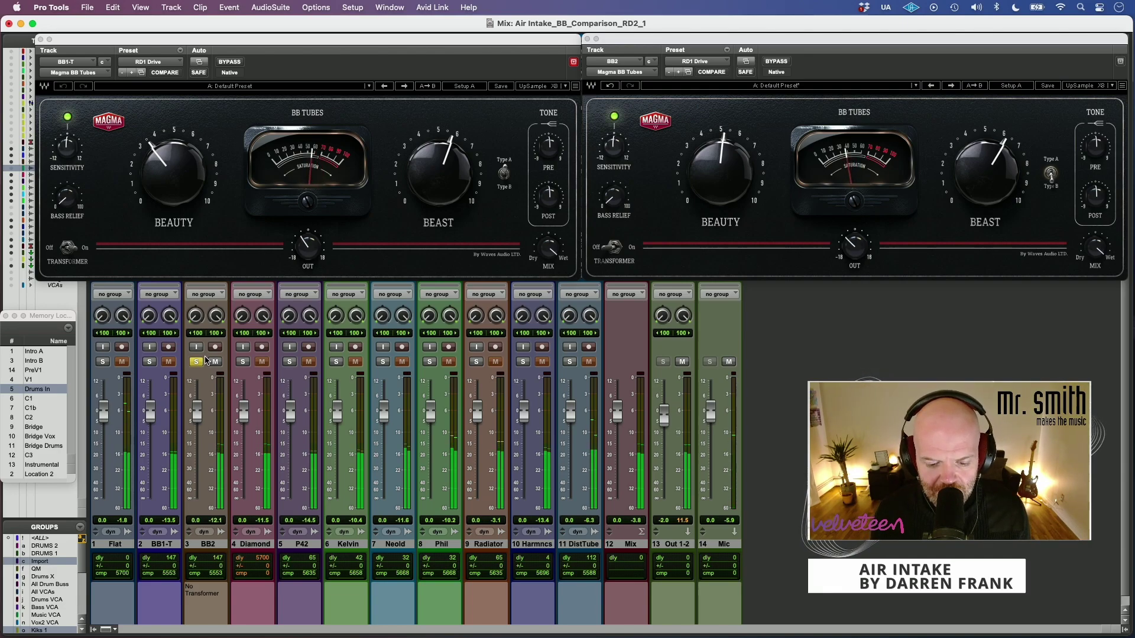
pyautogui.click(149, 361)
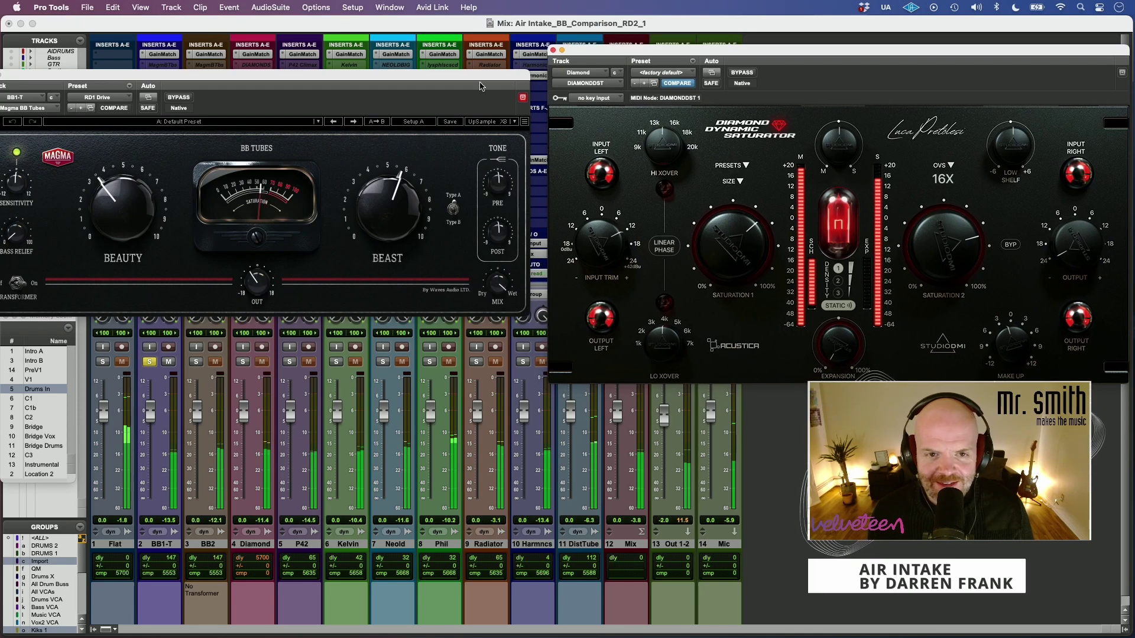
# Step: Arrange BB1-T's Magma BB Tubes window next to the Diamond Dynamic Saturator window so both are fully visible
pyautogui.moveTo(480, 86); pyautogui.dragTo(497, 70)
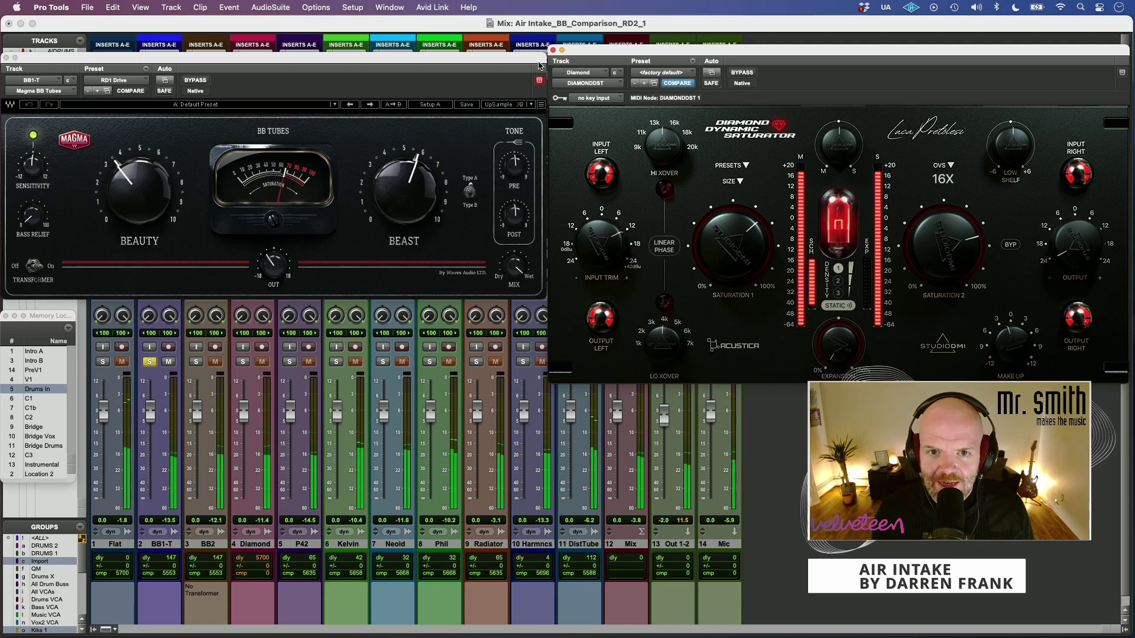
pyautogui.moveTo(512, 58); pyautogui.dragTo(514, 54)
pyautogui.moveTo(605, 55); pyautogui.dragTo(610, 52)
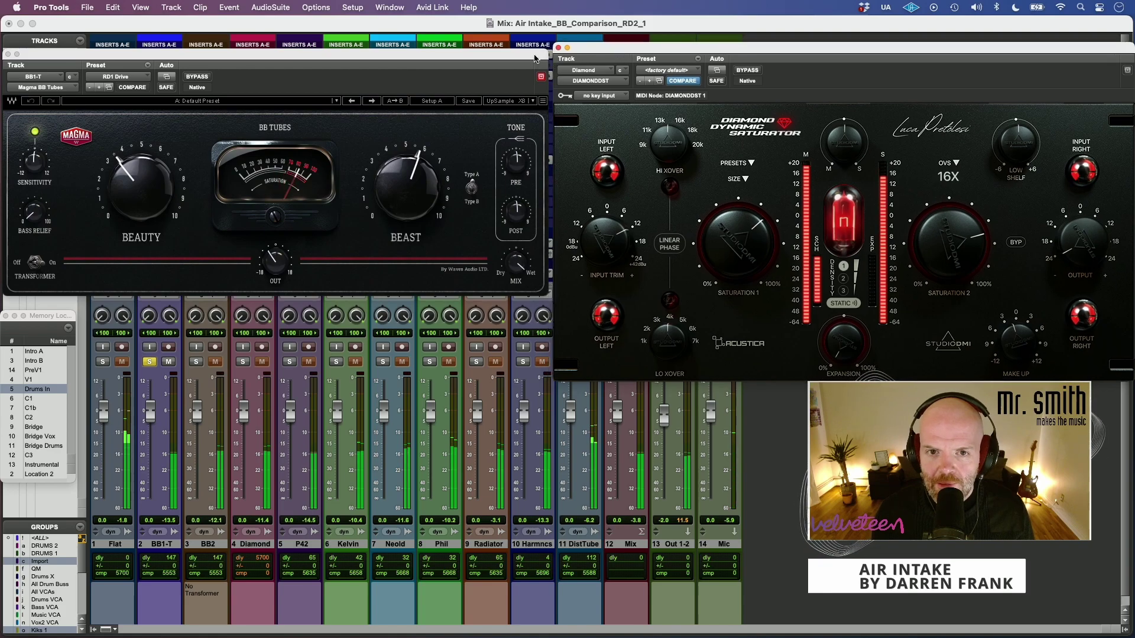
pyautogui.moveTo(536, 54); pyautogui.dragTo(539, 52)
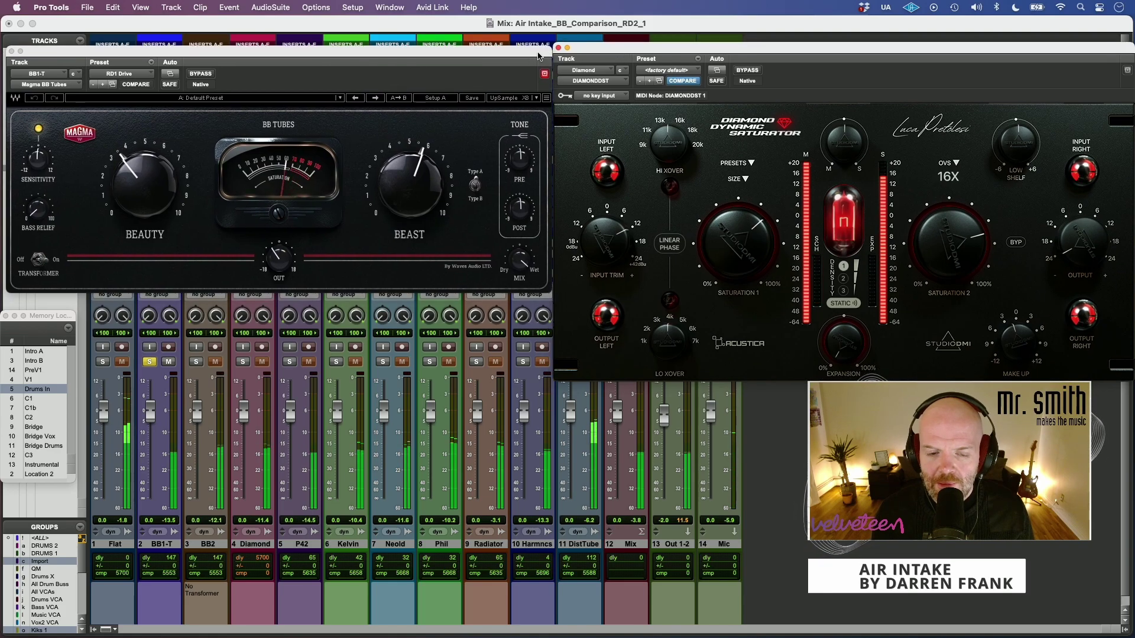
# Step: Compare Diamond with BB1-T by soloing the two tracks alternately, ending on Diamond
pyautogui.click(243, 362)
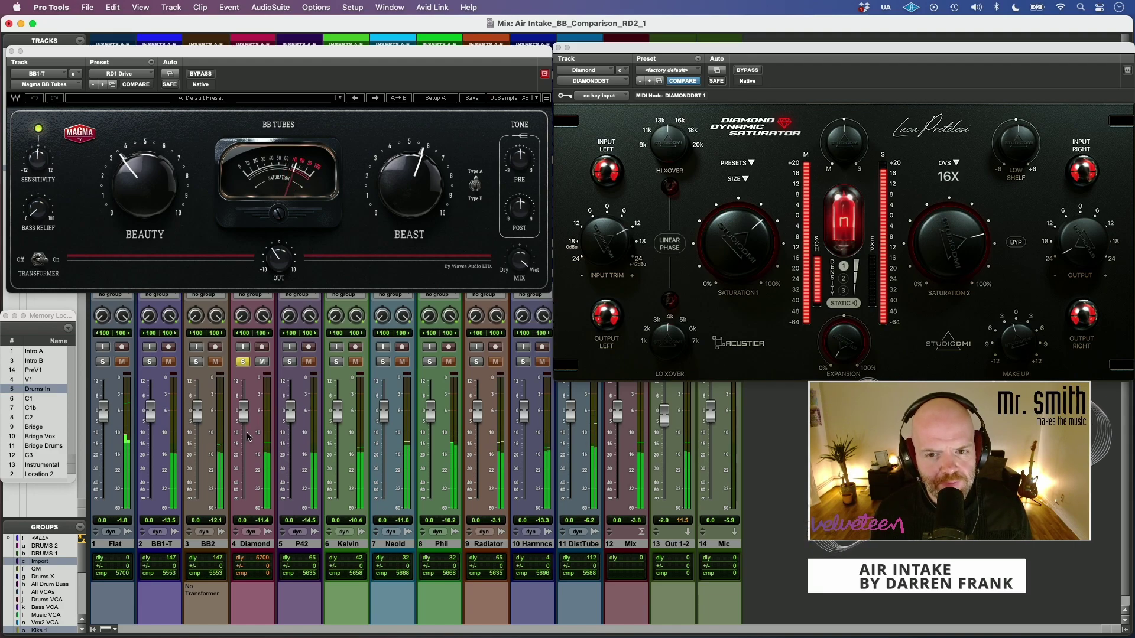
pyautogui.click(150, 362)
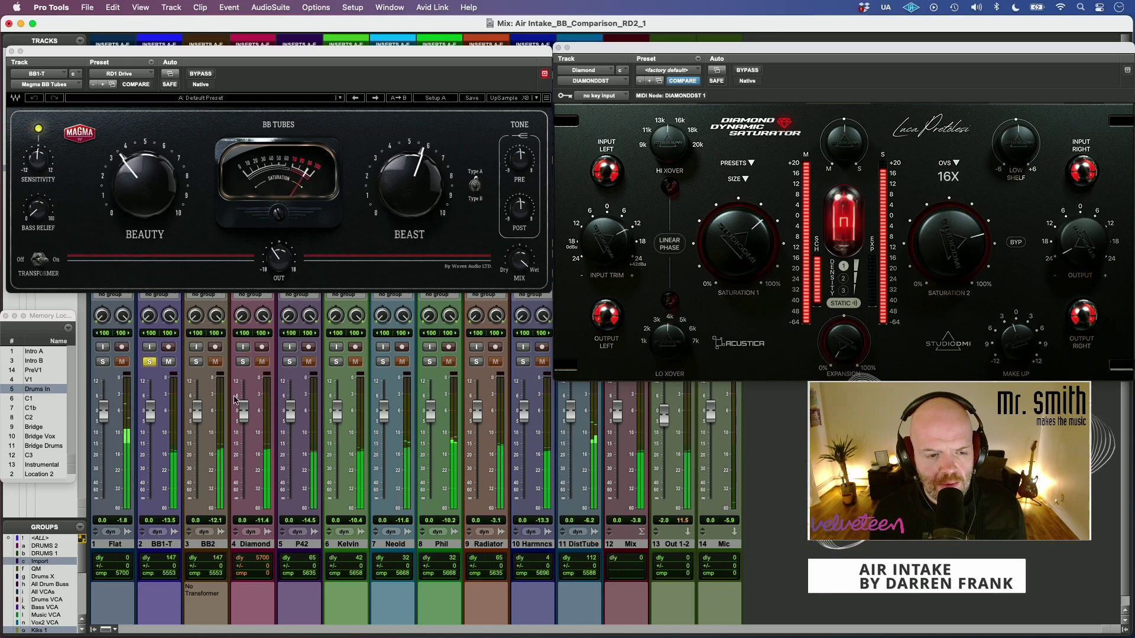
pyautogui.click(243, 363)
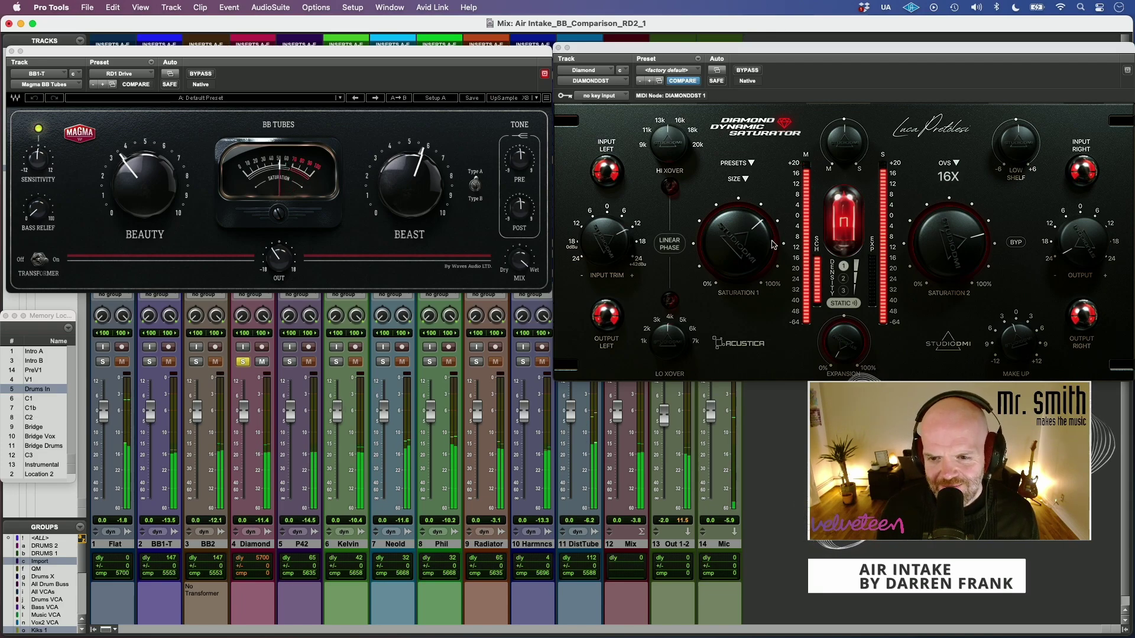
# Step: Try the maximum Saturation 1 on Diamond's saturator, ease it back down, and solo BB1-T and Diamond to compare
pyautogui.moveTo(735, 243); pyautogui.dragTo(742, 222)
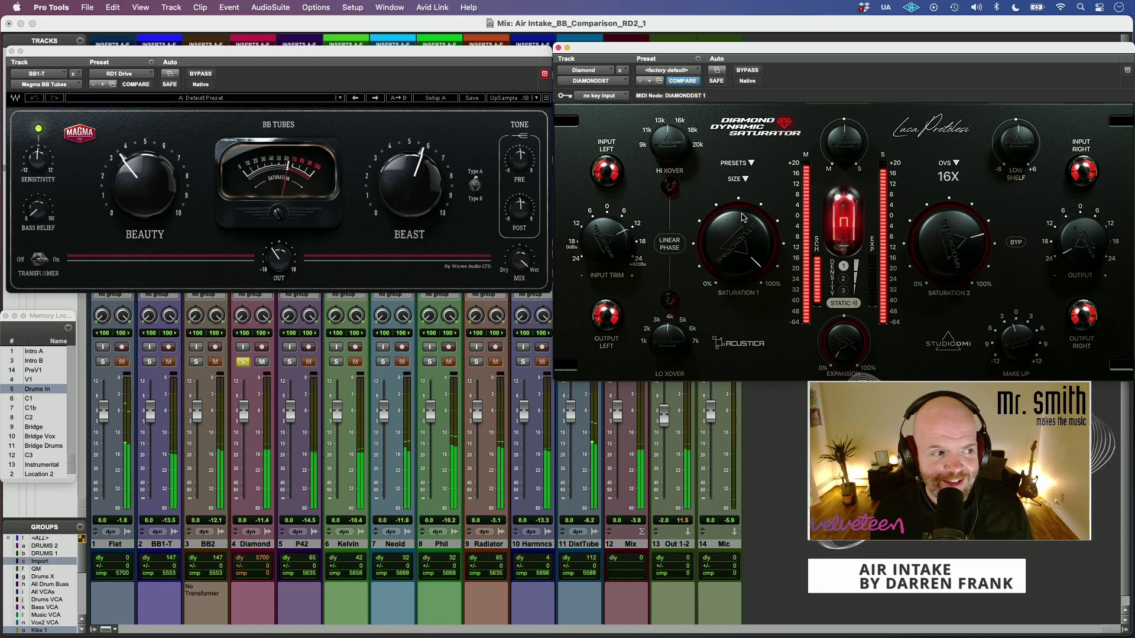
pyautogui.moveTo(743, 217); pyautogui.dragTo(735, 237)
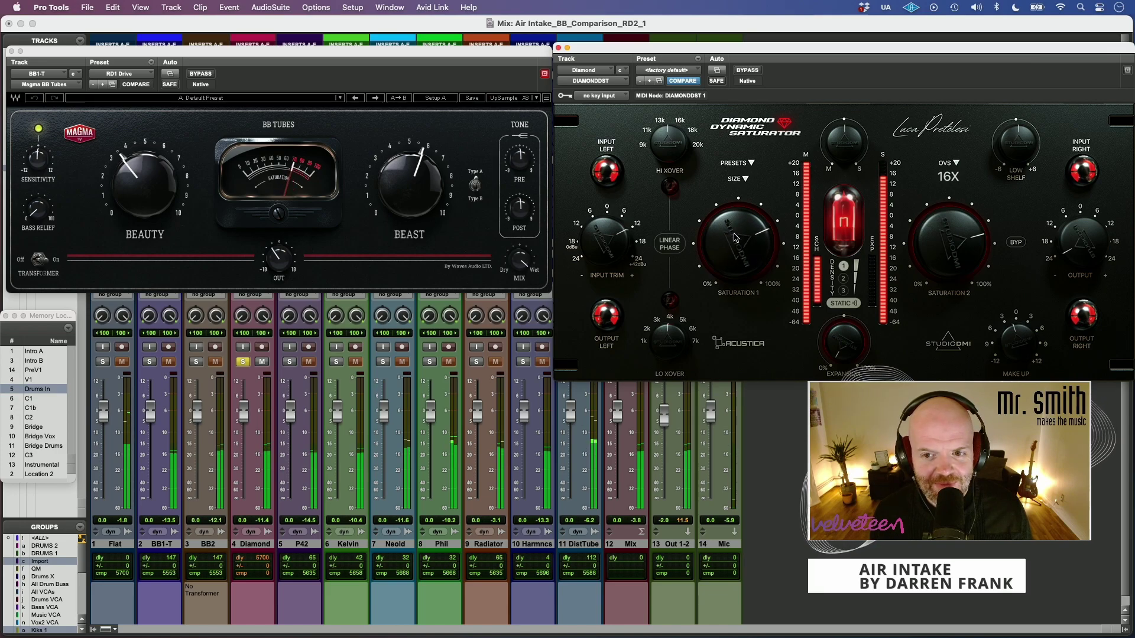
pyautogui.moveTo(736, 237); pyautogui.dragTo(732, 242)
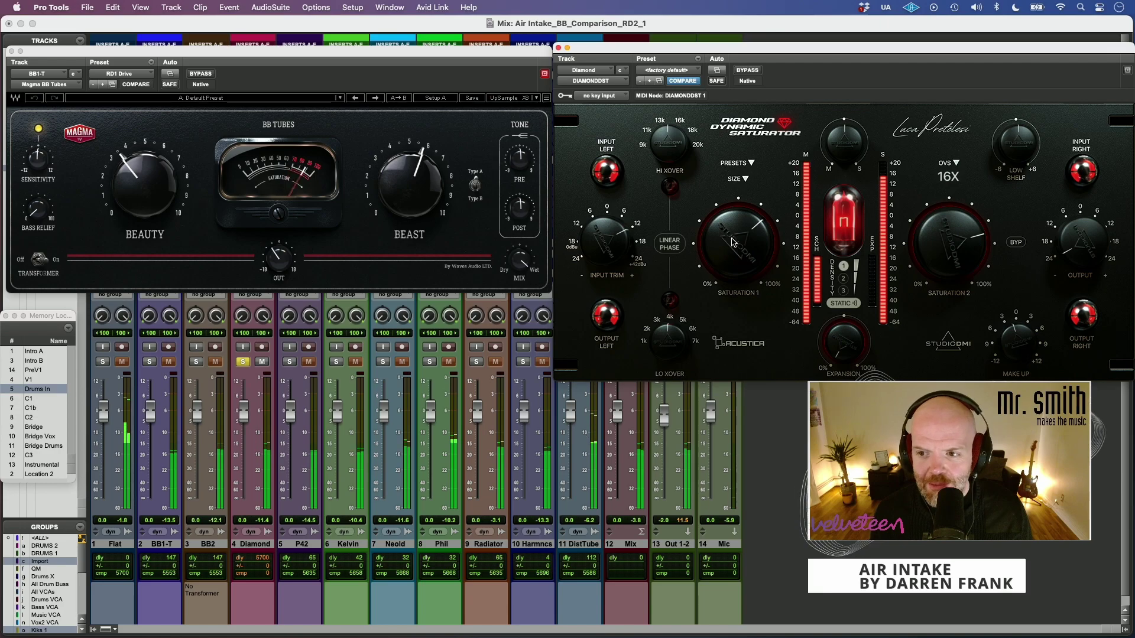
pyautogui.click(150, 361)
pyautogui.click(243, 361)
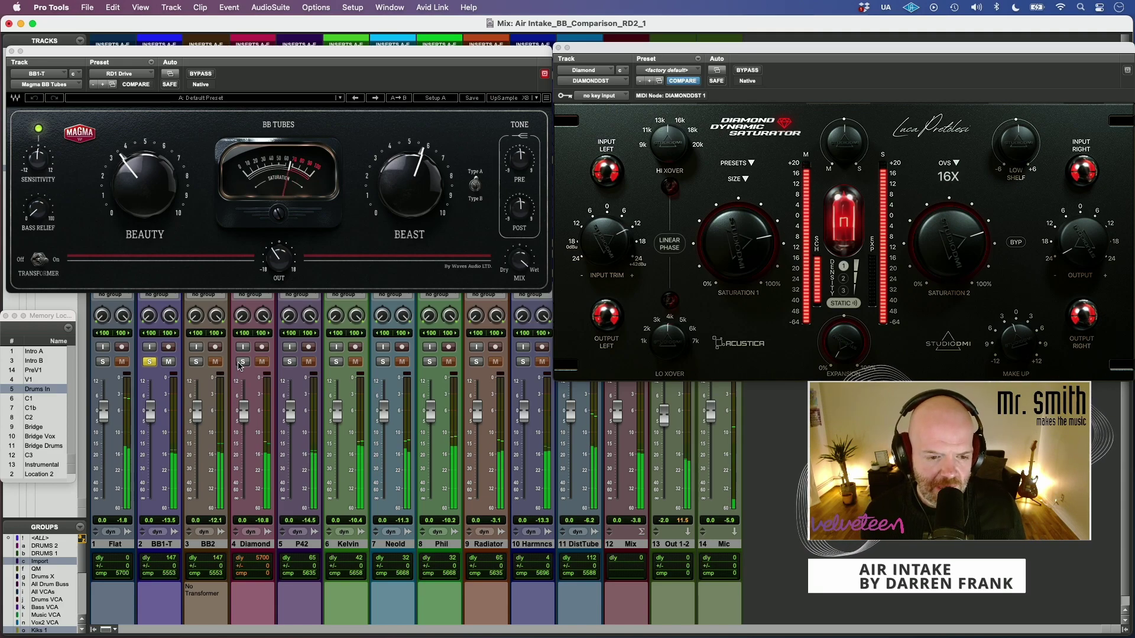
# Step: Solo Diamond for a last listen and close its Diamond Dynamic Saturator window
pyautogui.click(242, 363)
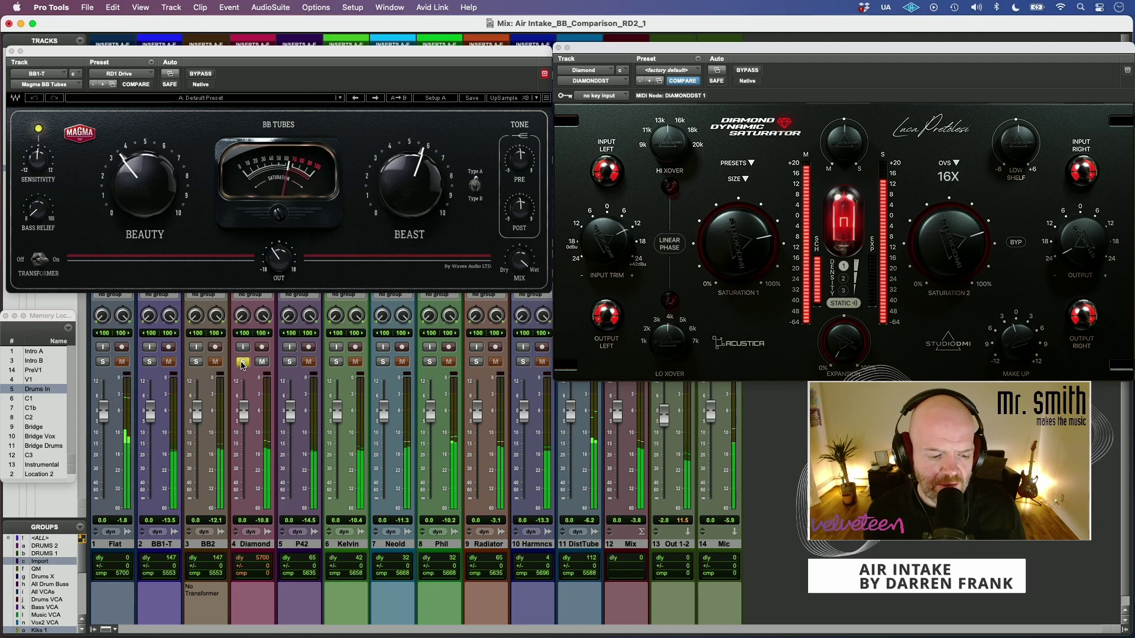
pyautogui.click(594, 260)
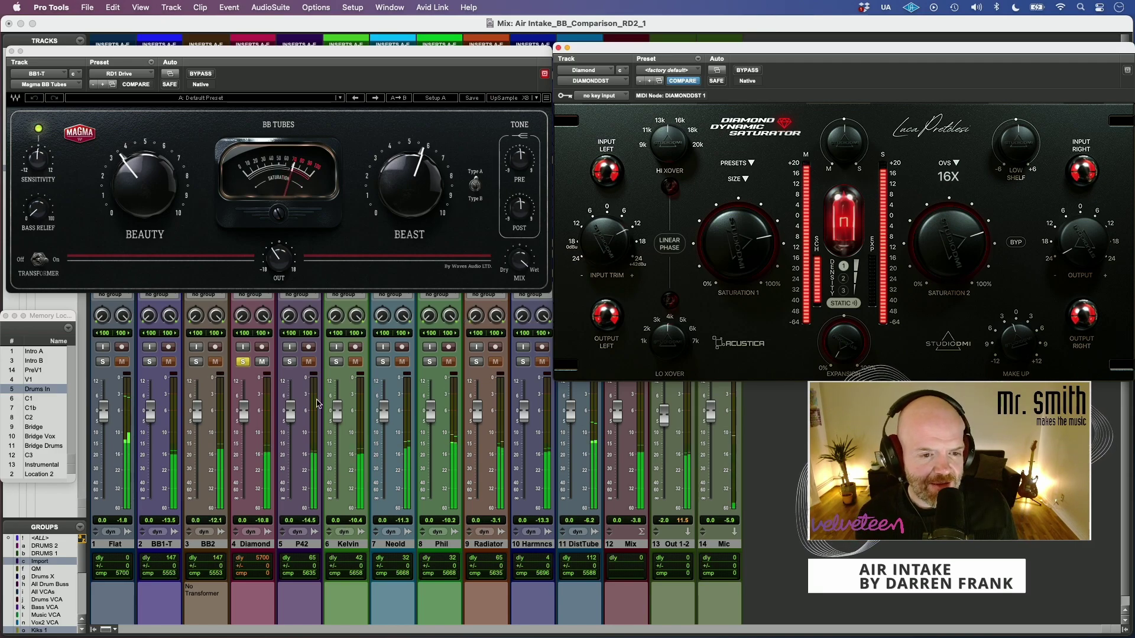
pyautogui.click(532, 95)
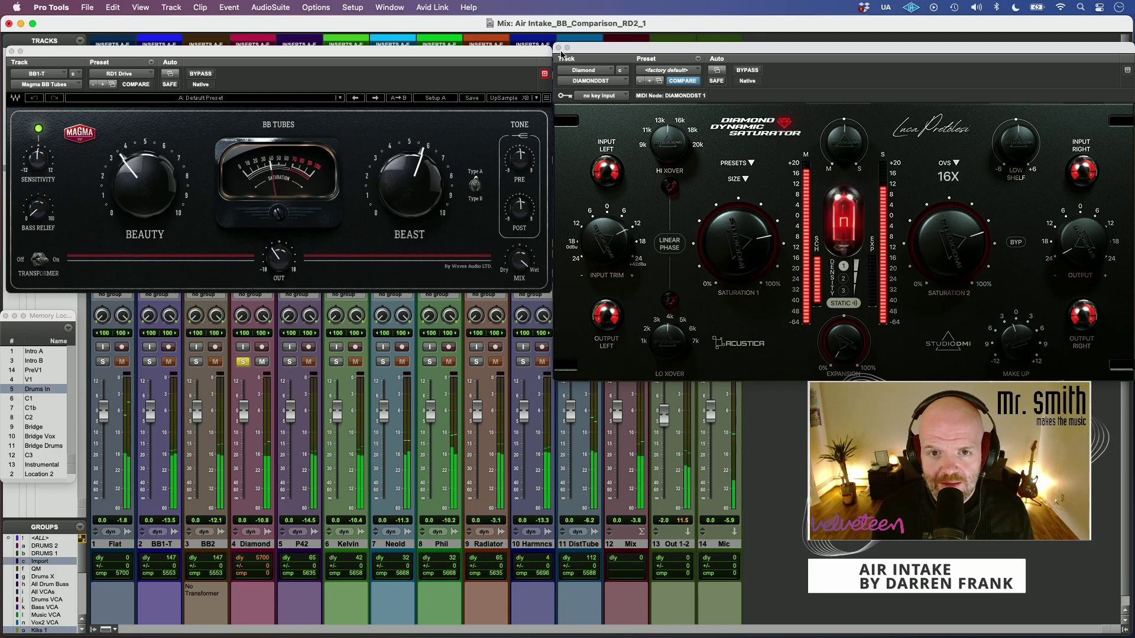
pyautogui.click(558, 47)
# Step: Move BB1-T's Magma BB Tubes window clear of the inserts, open P42's P42 Climax plug-in and place its window beside it
pyautogui.moveTo(355, 56); pyautogui.dragTo(348, 111)
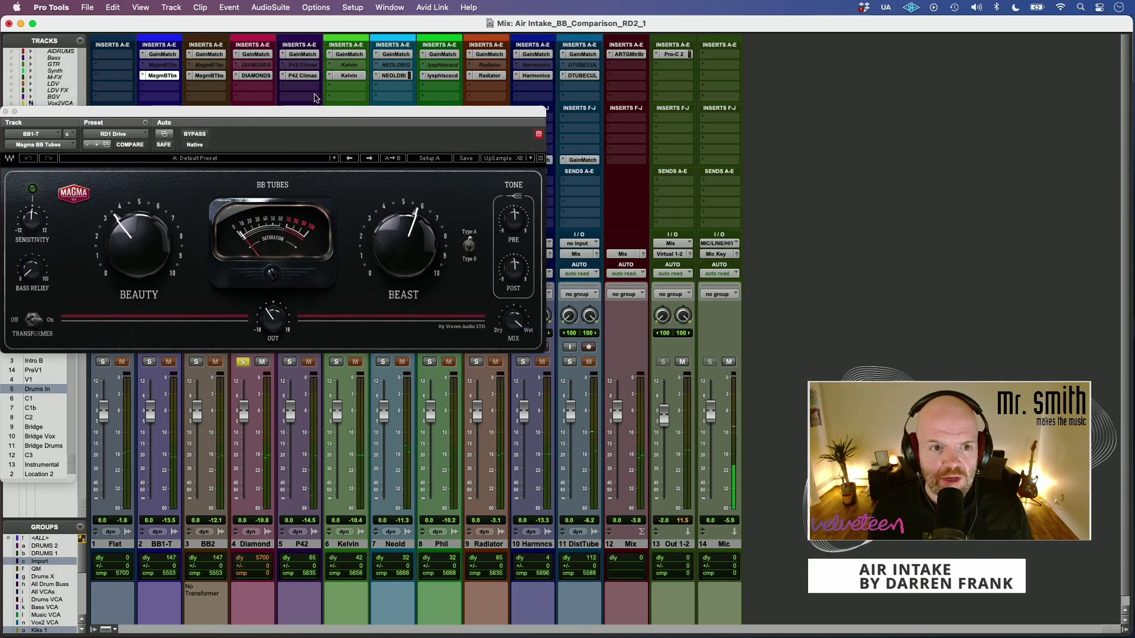
pyautogui.click(298, 54)
pyautogui.moveTo(281, 22); pyautogui.dragTo(991, 86)
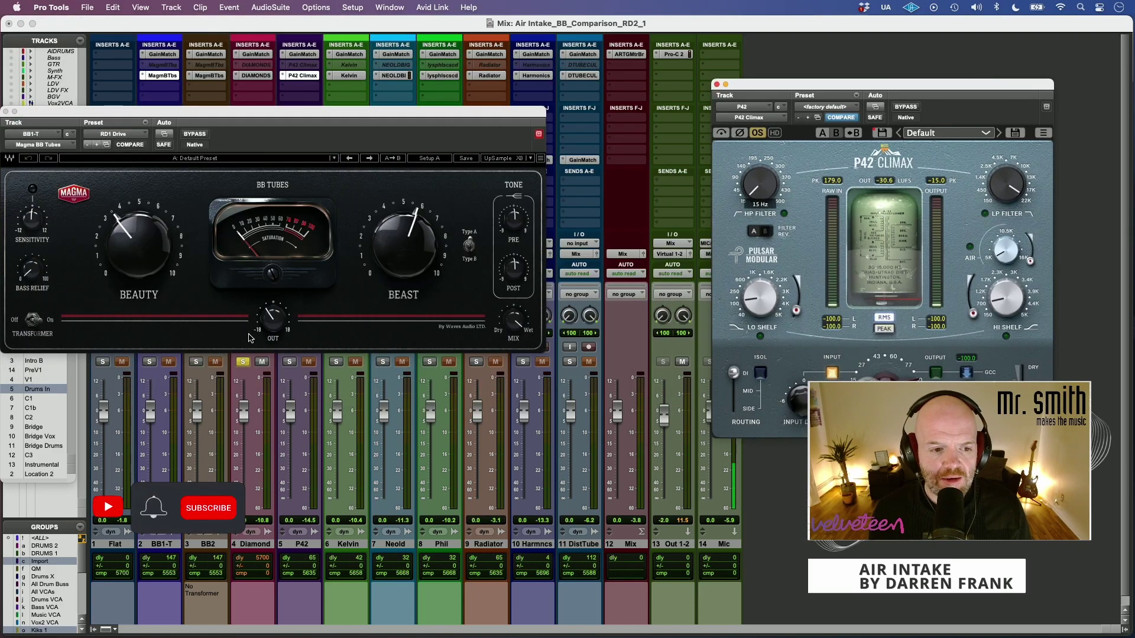
# Step: Solo BB1-T and play the song from the V1 memory location
pyautogui.click(149, 362)
pyautogui.press('space')
pyautogui.click(33, 379)
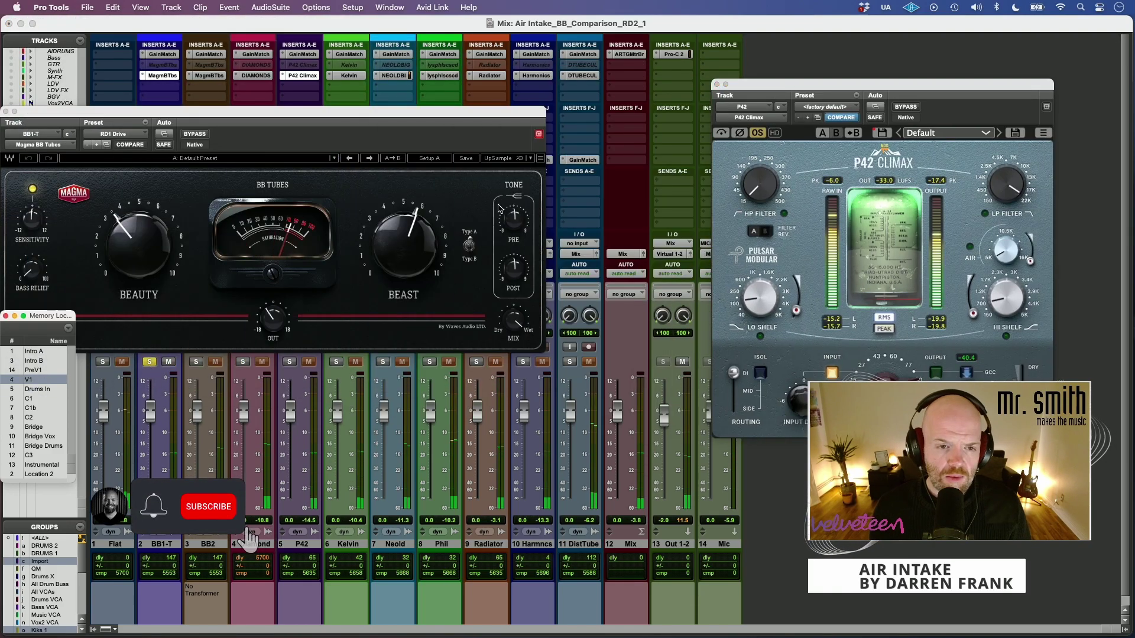
# Step: Arrange the Magma BB Tubes and P42 Climax windows side by side so both plug-ins and the tracks' solo controls are visible
pyautogui.moveTo(449, 111); pyautogui.dragTo(591, 77)
pyautogui.moveTo(857, 84); pyautogui.dragTo(901, 21)
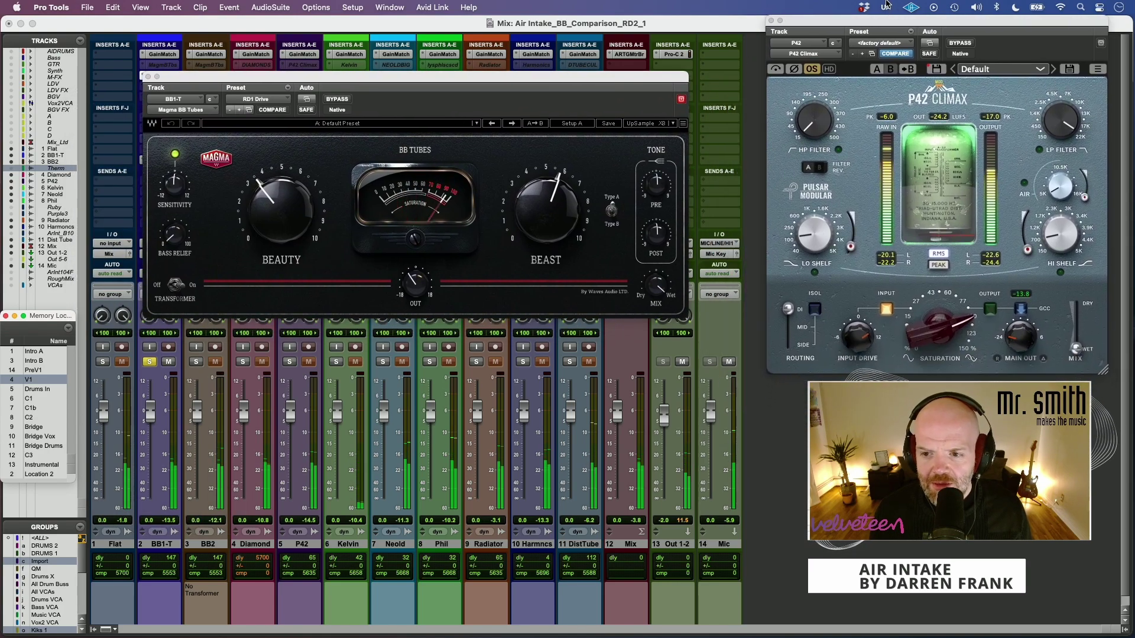
pyautogui.moveTo(626, 77); pyautogui.dragTo(586, 79)
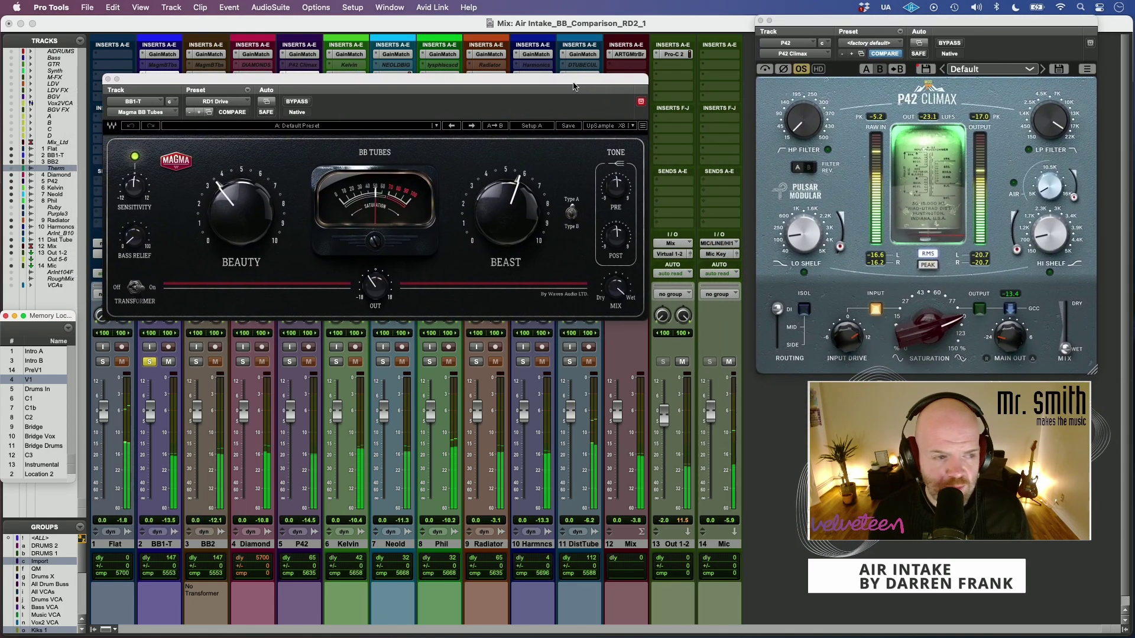
pyautogui.moveTo(900, 347)
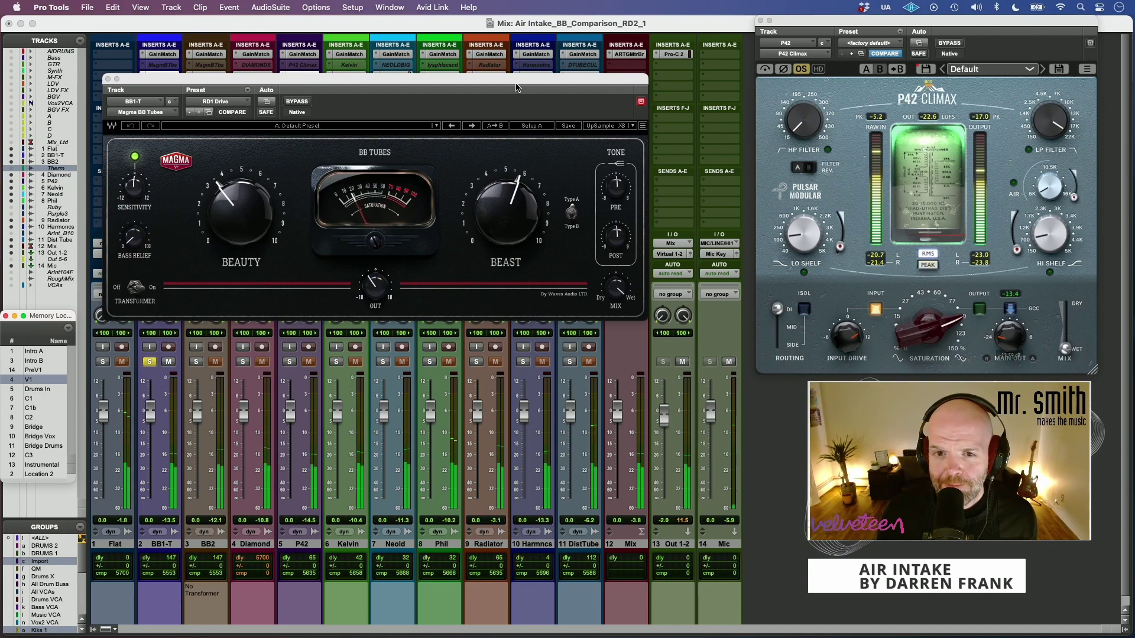
pyautogui.moveTo(517, 83); pyautogui.dragTo(511, 34)
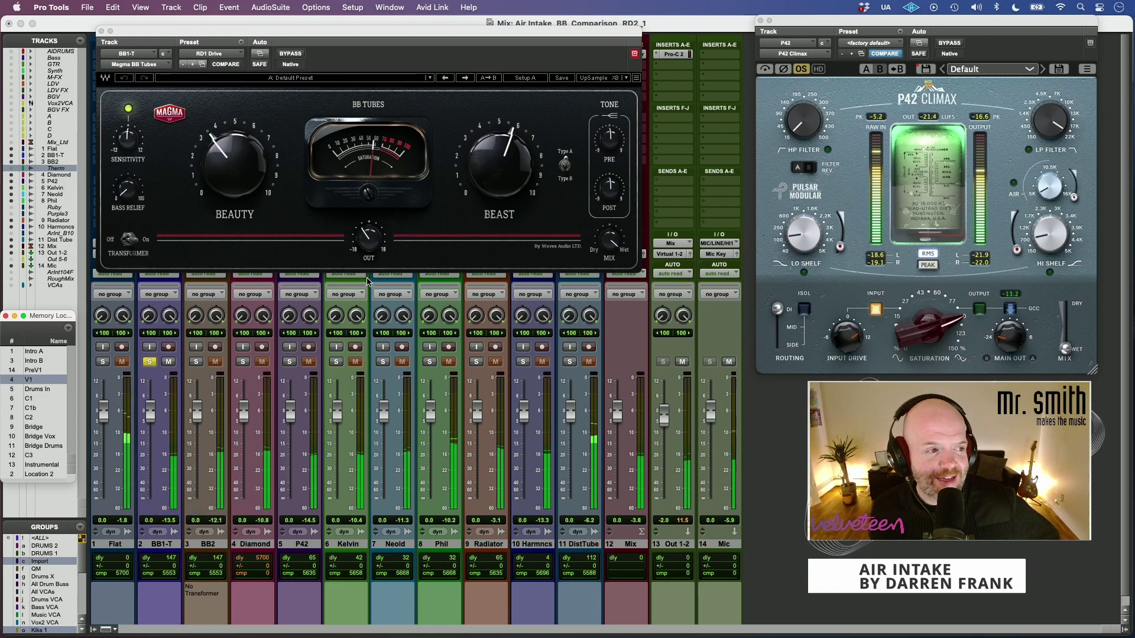
# Step: Solo P42, try its Saturation control and set P42 Climax's Input Drive to 7.22 dB
pyautogui.click(289, 362)
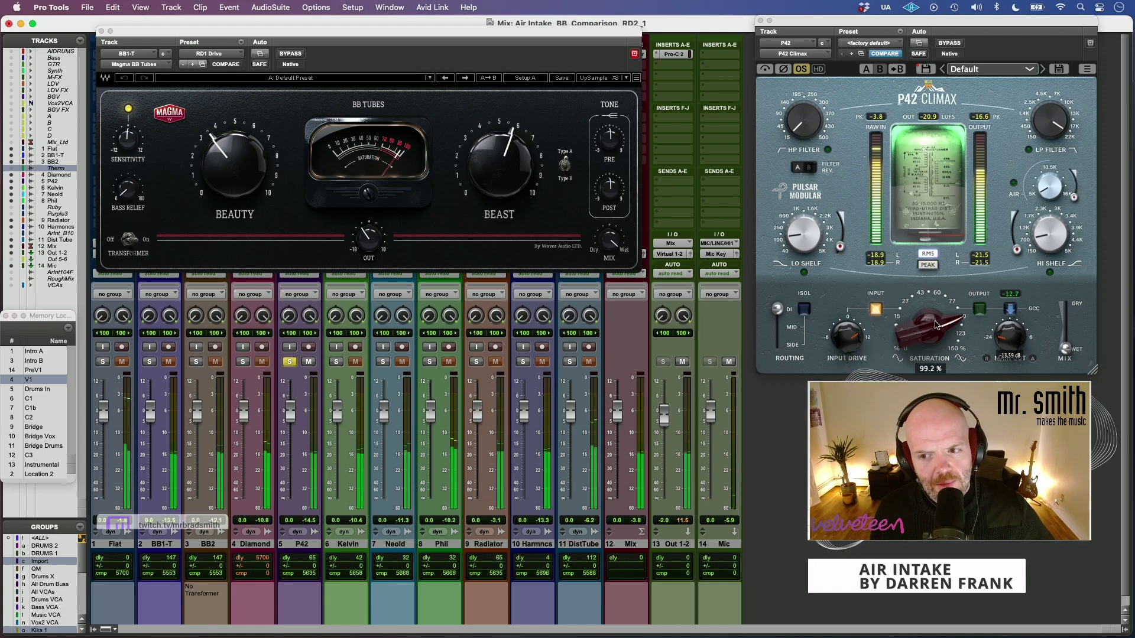
pyautogui.moveTo(929, 326)
pyautogui.mouseDown()
pyautogui.moveTo(913, 358)
pyautogui.moveTo(928, 334)
pyautogui.mouseUp()
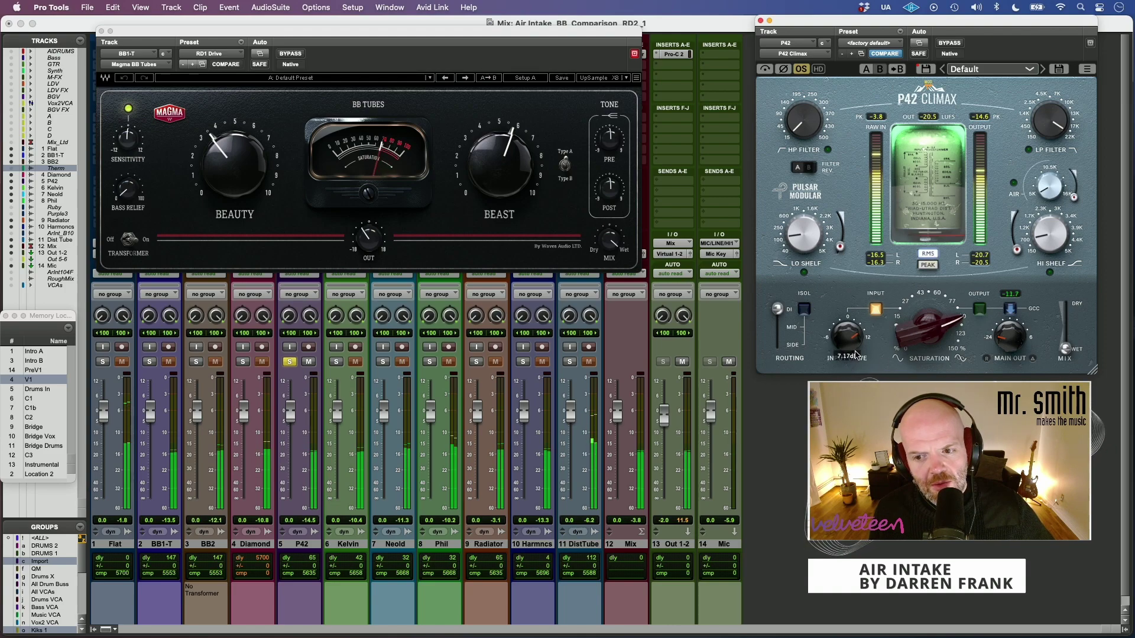
pyautogui.moveTo(855, 349); pyautogui.dragTo(856, 351)
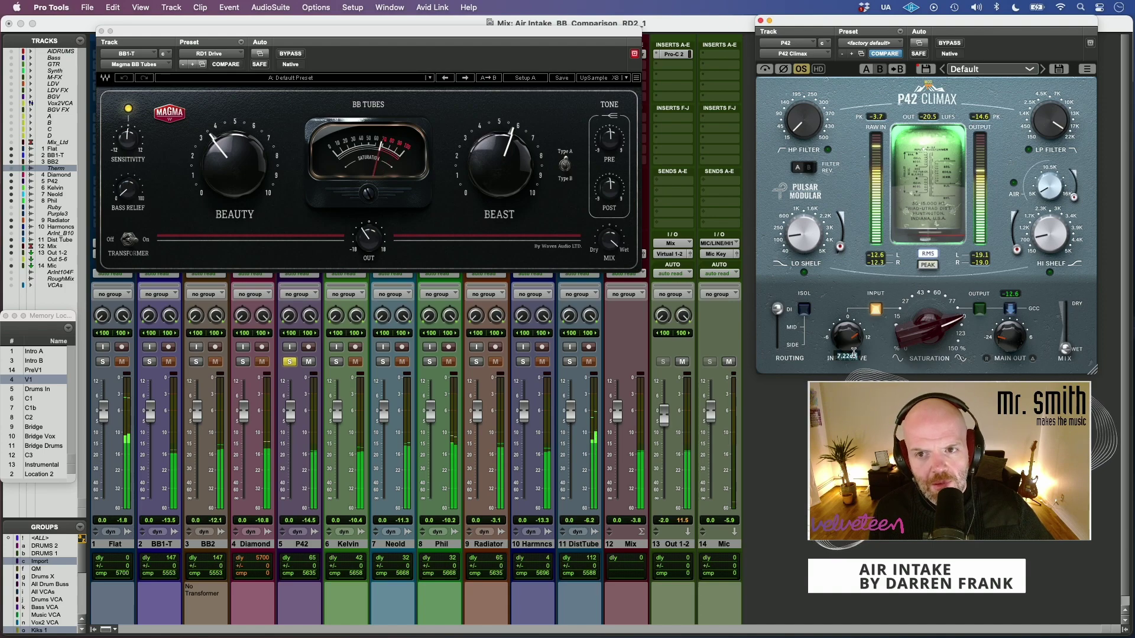
# Step: Compare P42 Climax with Magma BB Tubes by alternately soloing BB1-T, BB2 and P42, ending on P42
pyautogui.click(150, 362)
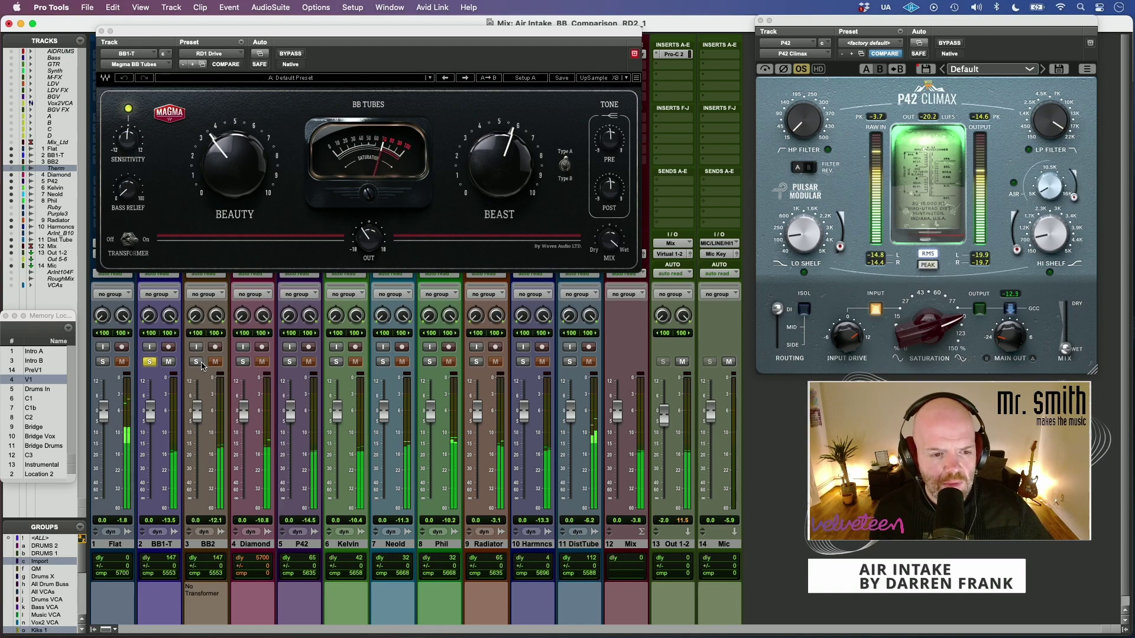
pyautogui.click(289, 363)
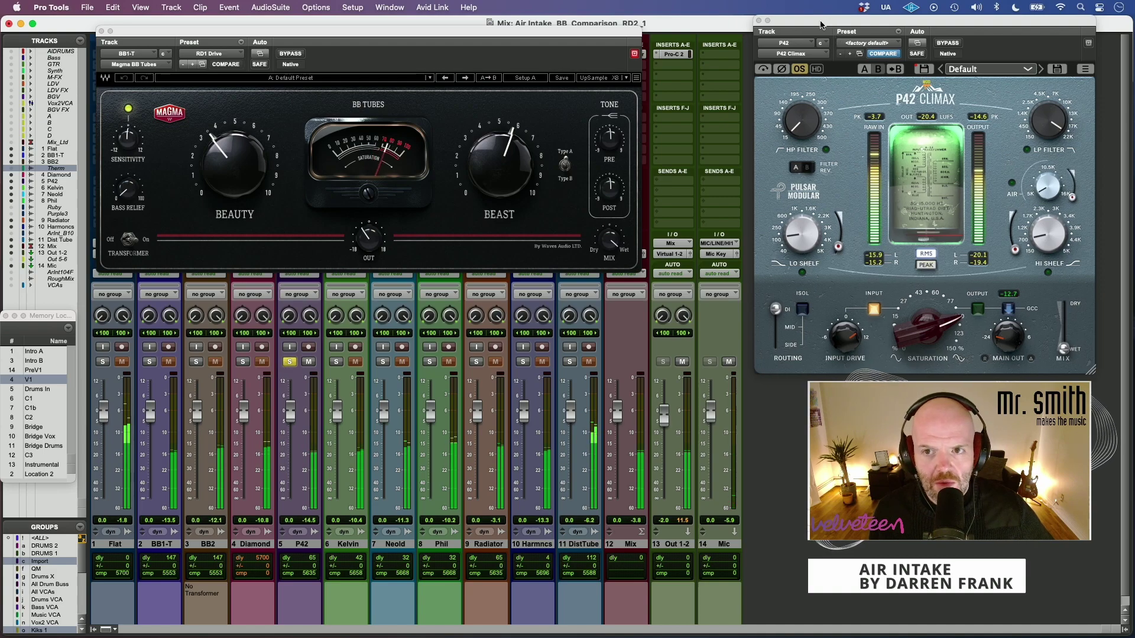
pyautogui.moveTo(829, 22); pyautogui.dragTo(776, 31)
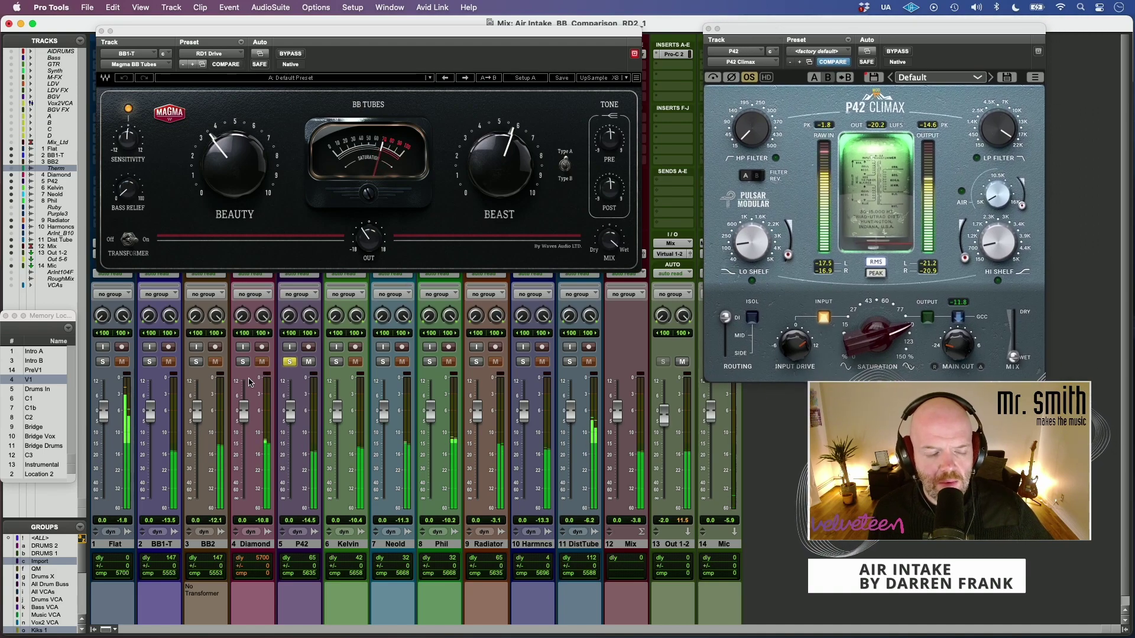
pyautogui.click(197, 362)
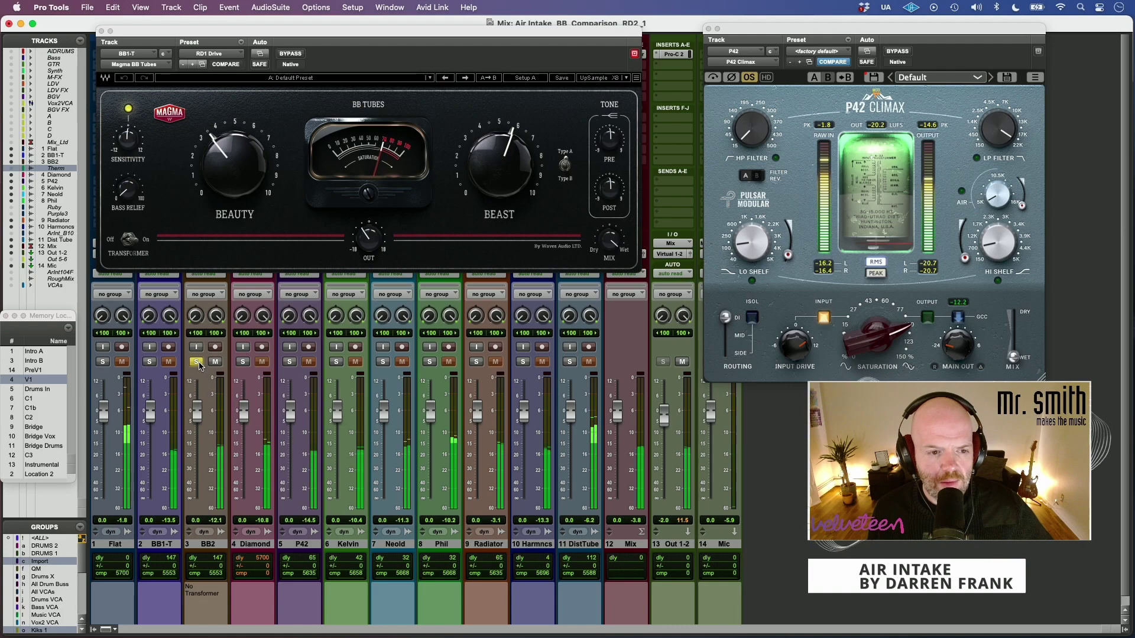
pyautogui.click(294, 364)
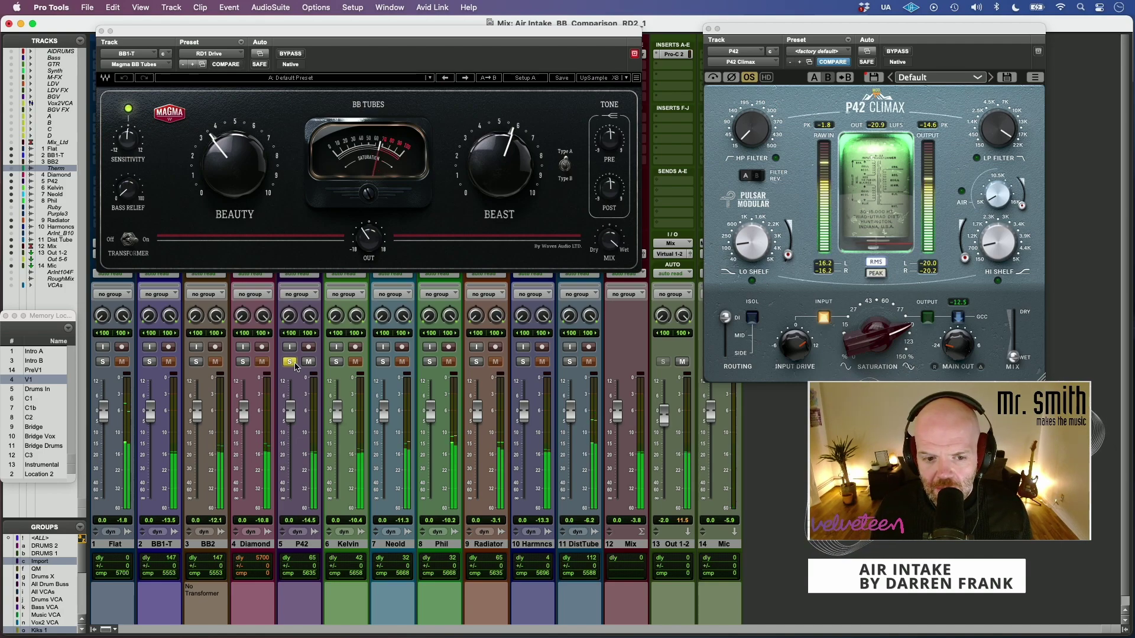
pyautogui.click(149, 363)
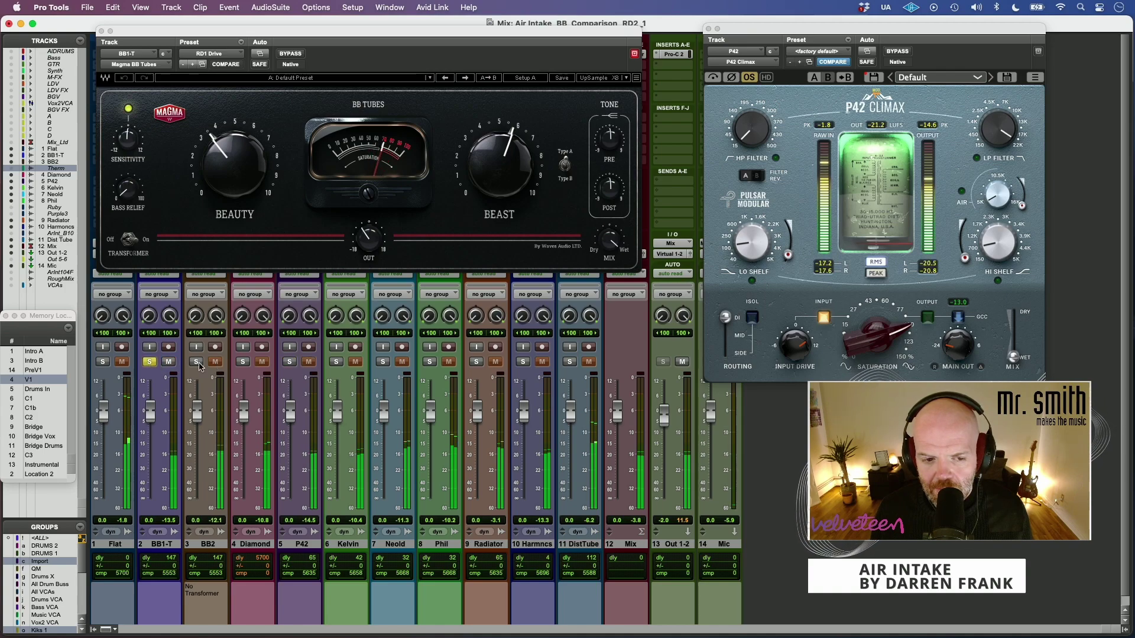
pyautogui.click(197, 362)
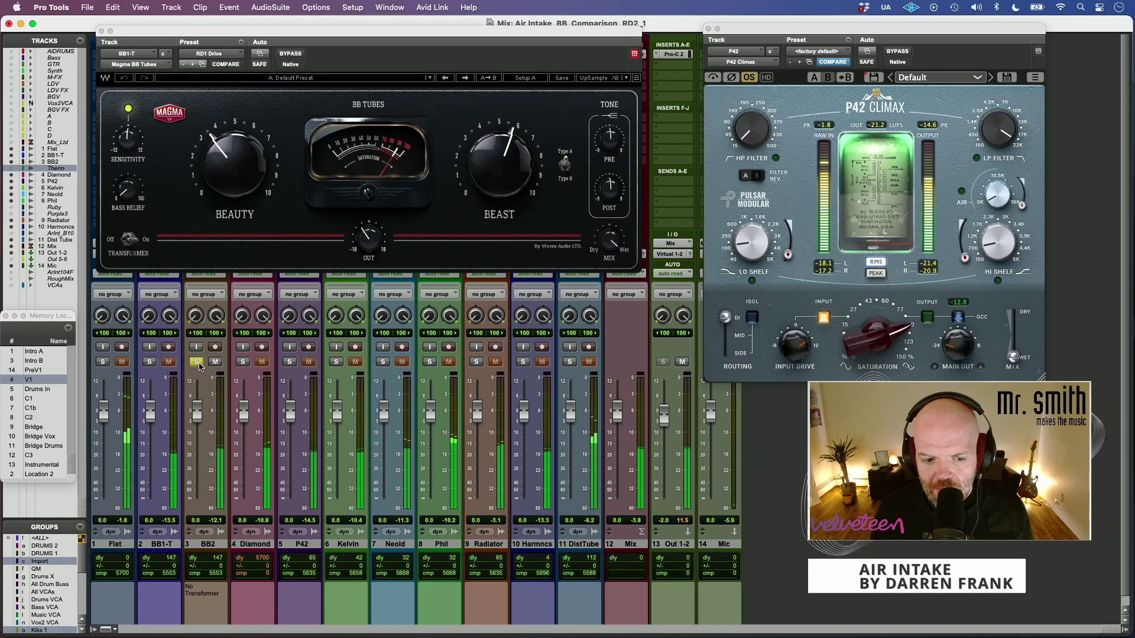
pyautogui.click(289, 362)
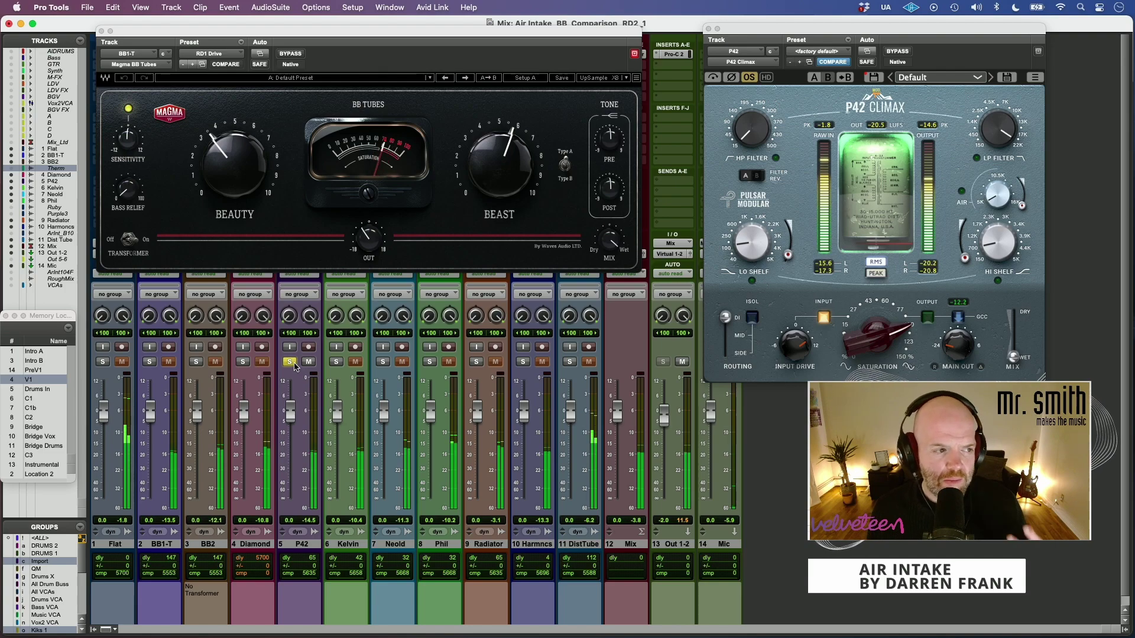
# Step: Switch P42 Climax to setting B, raising Input Drive to 12 dB and reducing Saturation to about 86%
pyautogui.moveTo(798, 348)
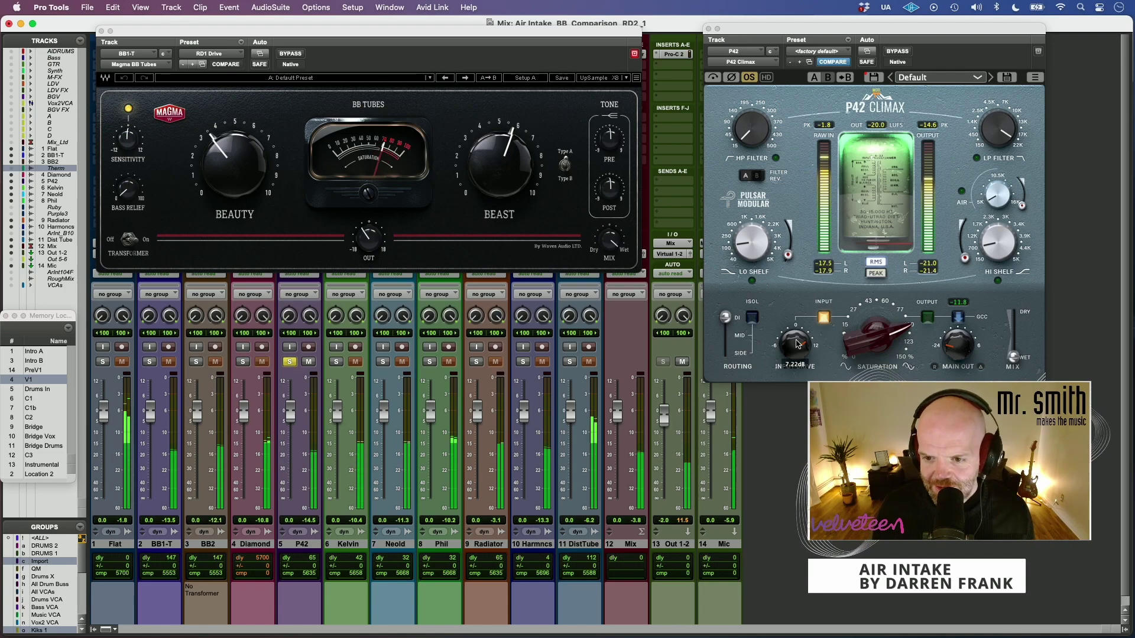
pyautogui.moveTo(785, 232)
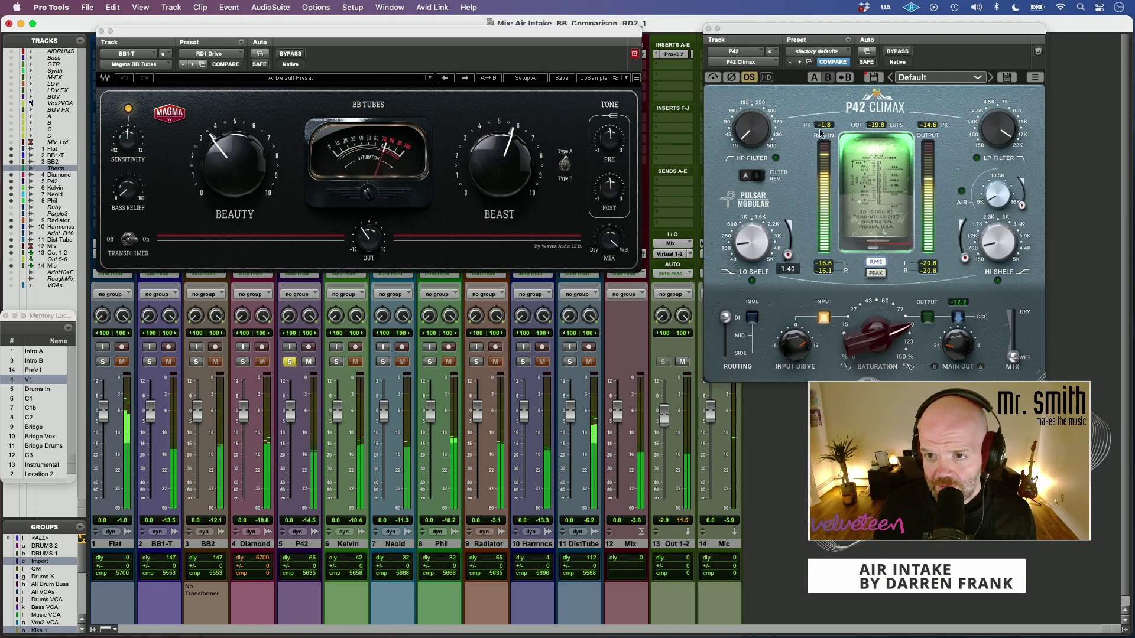
pyautogui.click(835, 85)
pyautogui.click(826, 81)
pyautogui.moveTo(788, 368)
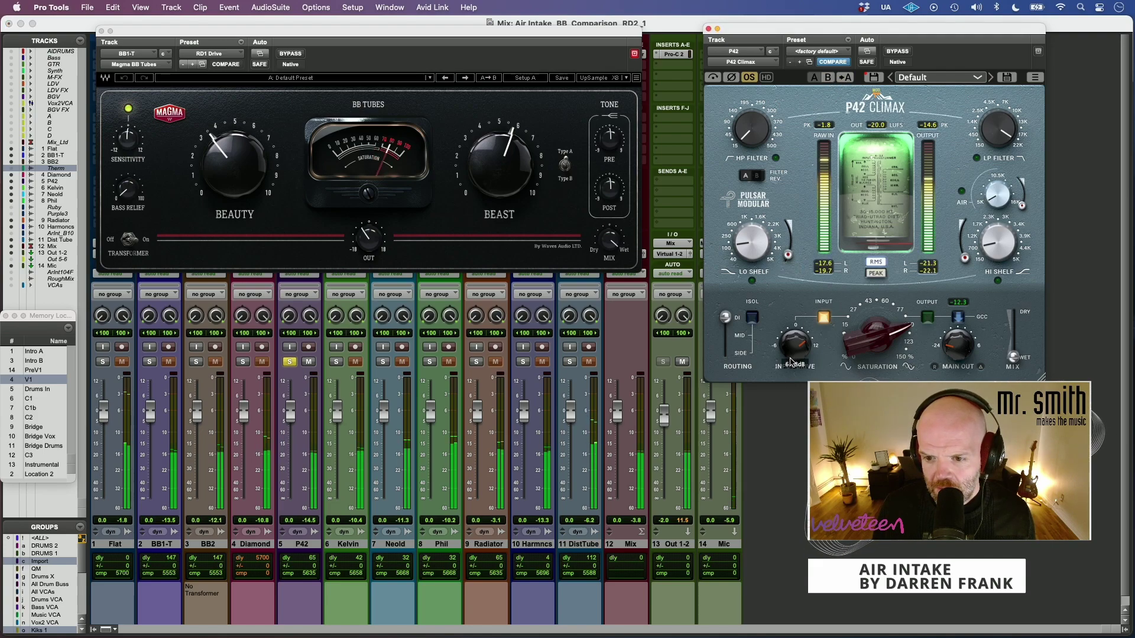
pyautogui.moveTo(864, 346); pyautogui.dragTo(799, 340)
pyautogui.moveTo(881, 340); pyautogui.dragTo(881, 351)
pyautogui.moveTo(803, 344)
pyautogui.mouseDown()
pyautogui.moveTo(817, 334)
pyautogui.moveTo(795, 357)
pyautogui.moveTo(798, 342)
pyautogui.mouseUp()
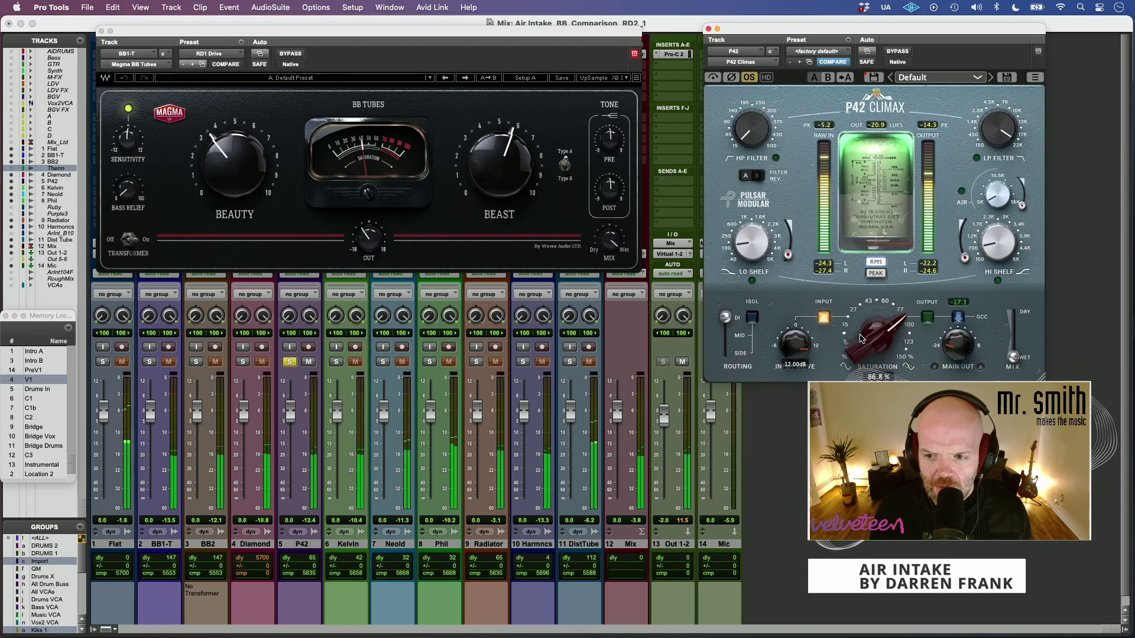
pyautogui.moveTo(861, 339)
pyautogui.mouseDown()
pyautogui.moveTo(850, 377)
pyautogui.moveTo(865, 338)
pyautogui.mouseUp()
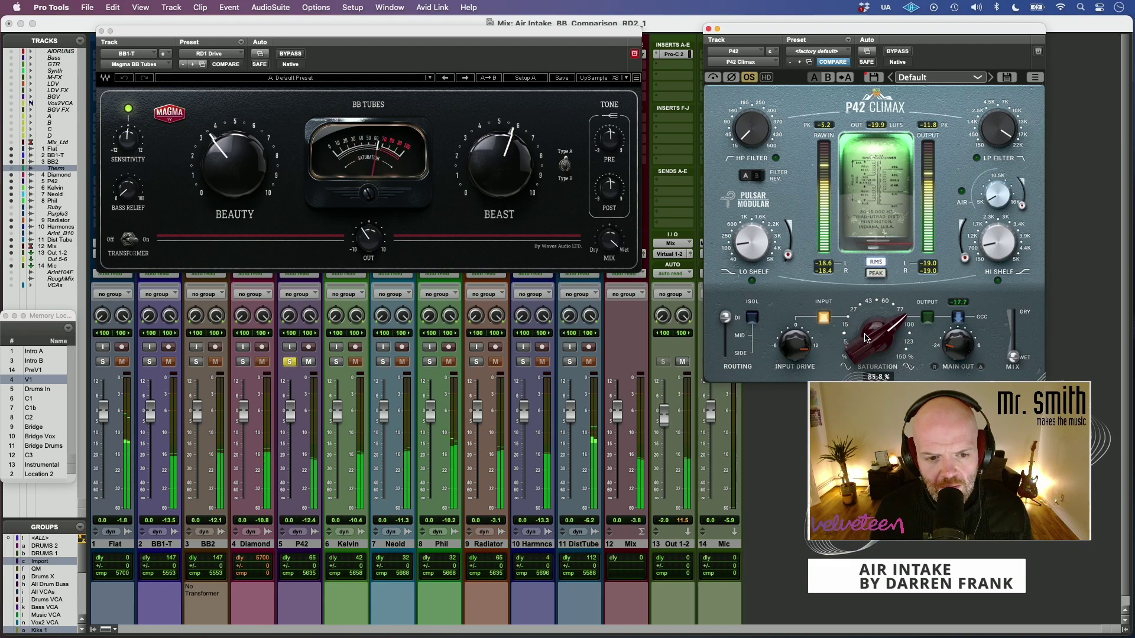
pyautogui.moveTo(865, 337); pyautogui.dragTo(864, 327)
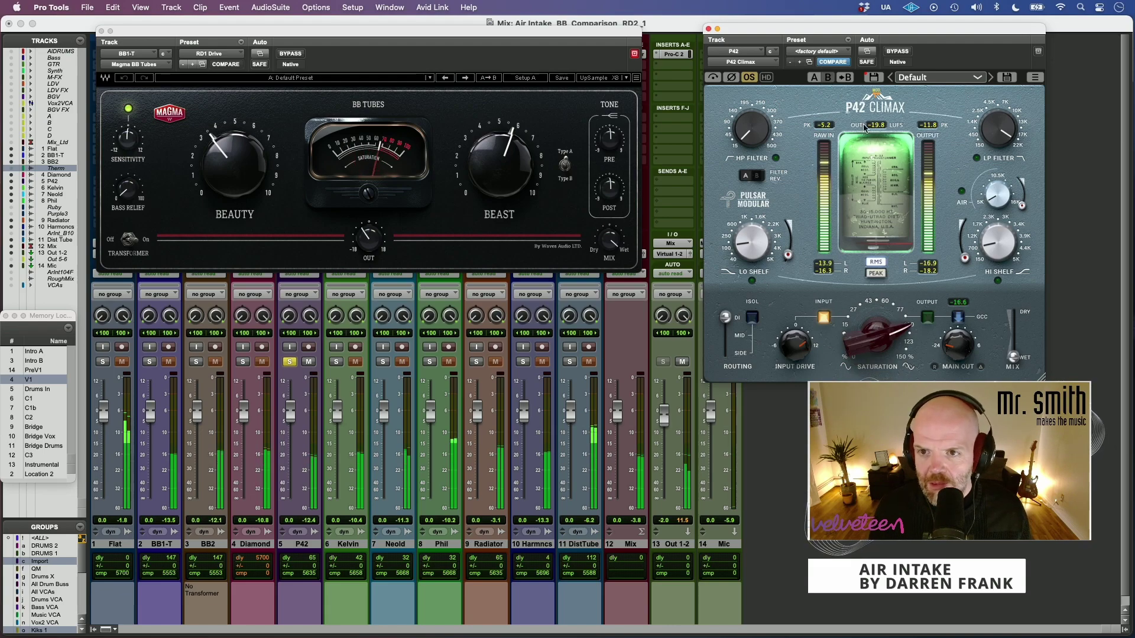
# Step: Trim P42 Climax's Main Out to about -13.7 dB in setting B and compare settings A and B, ending on A
pyautogui.moveTo(957, 343); pyautogui.dragTo(958, 320)
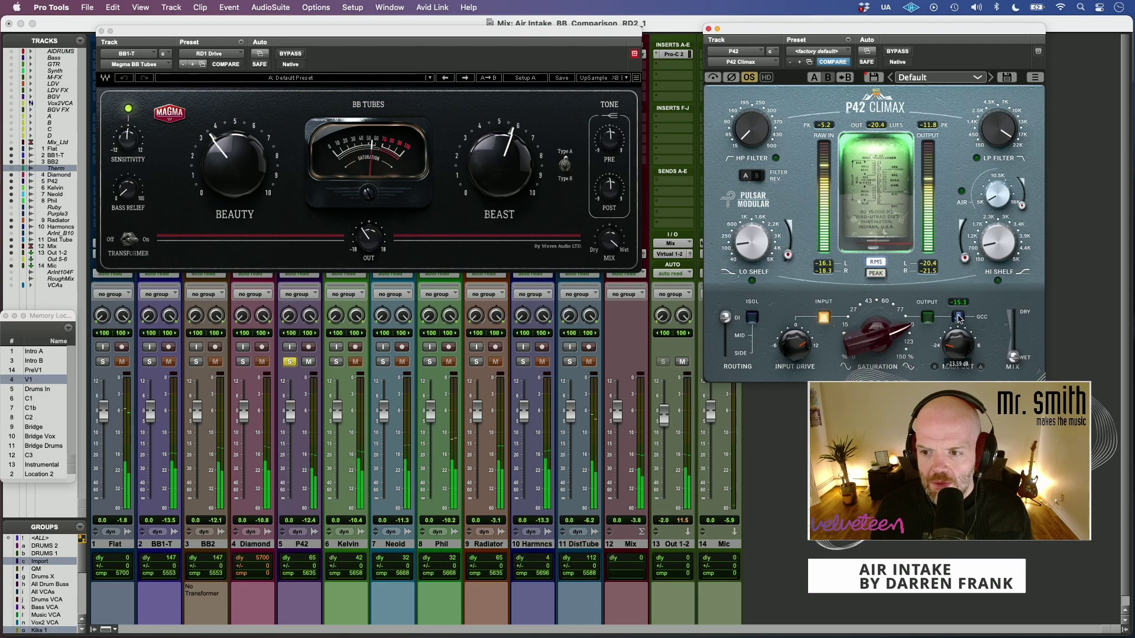
pyautogui.click(829, 79)
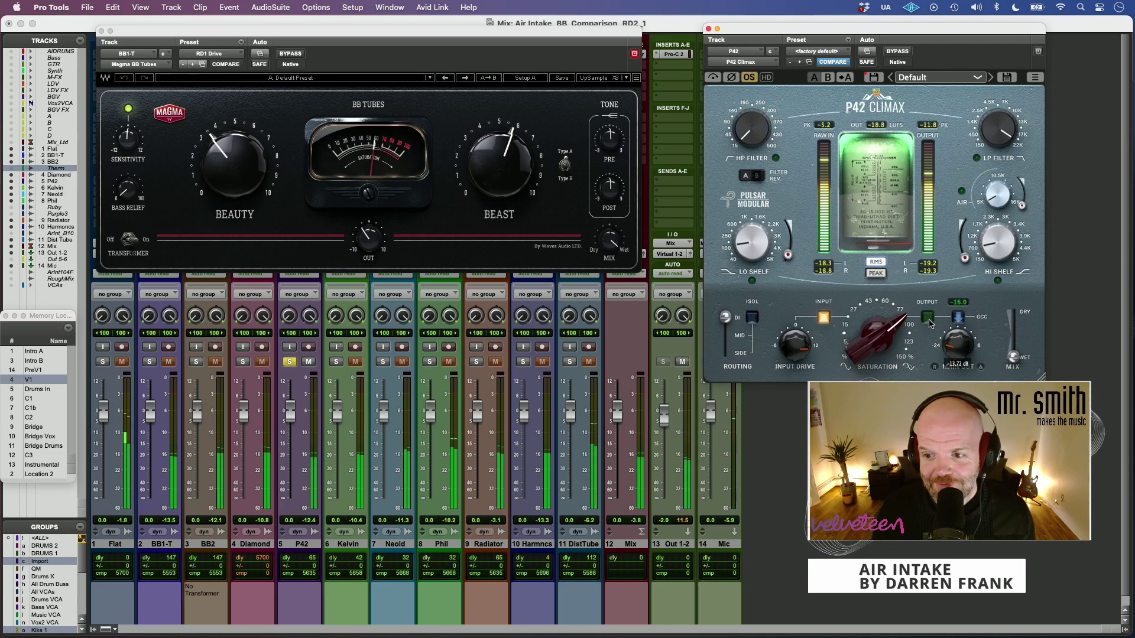
pyautogui.click(828, 79)
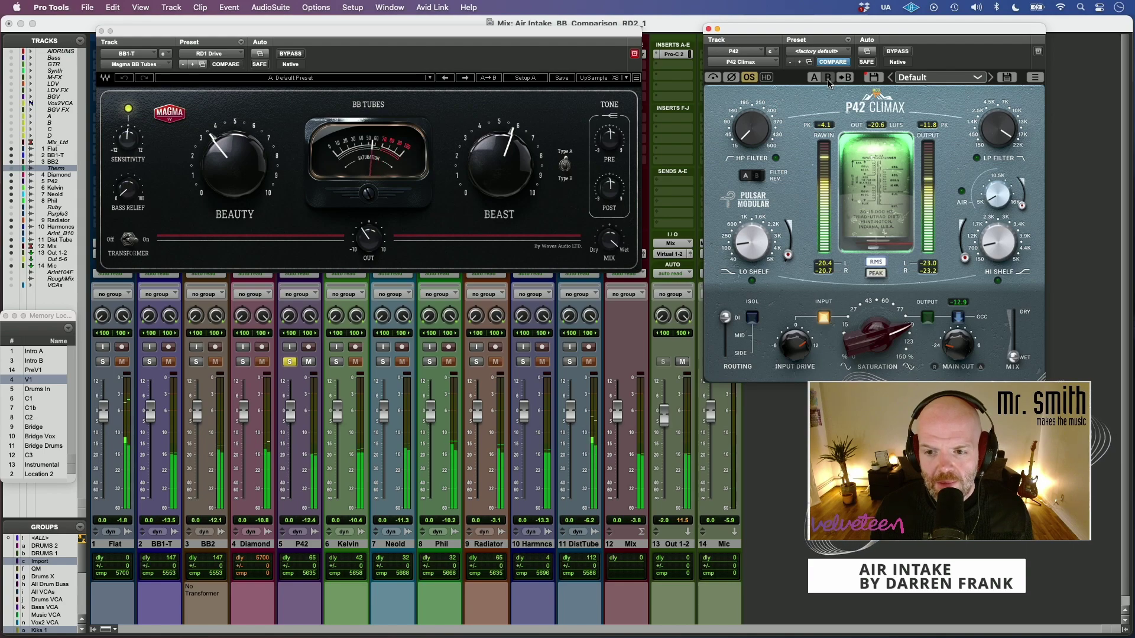
pyautogui.click(828, 82)
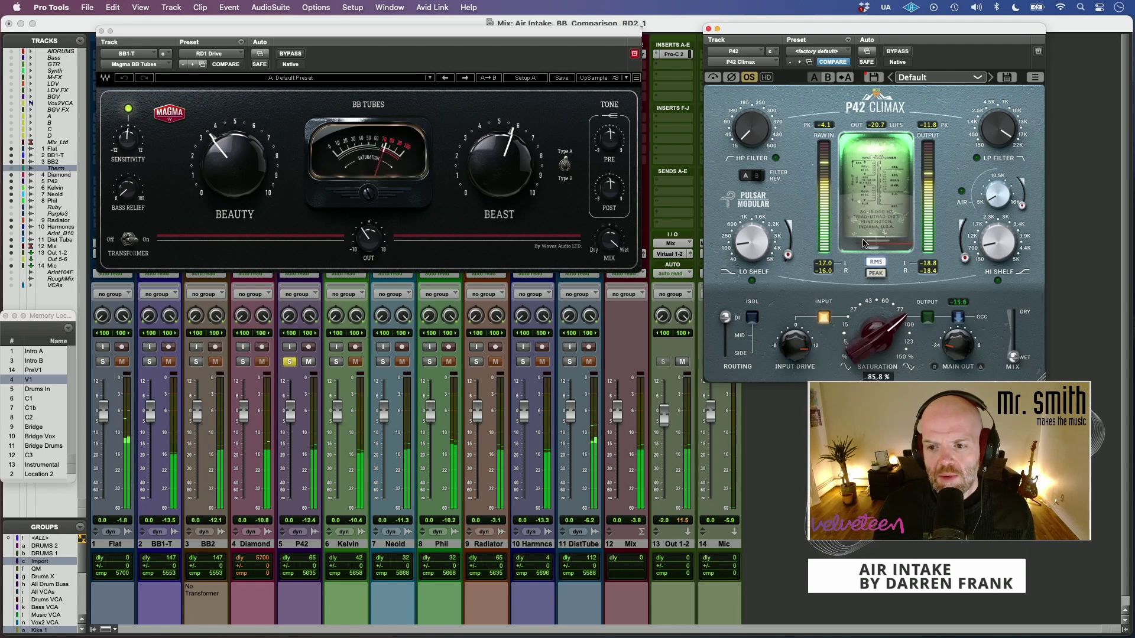
pyautogui.click(815, 79)
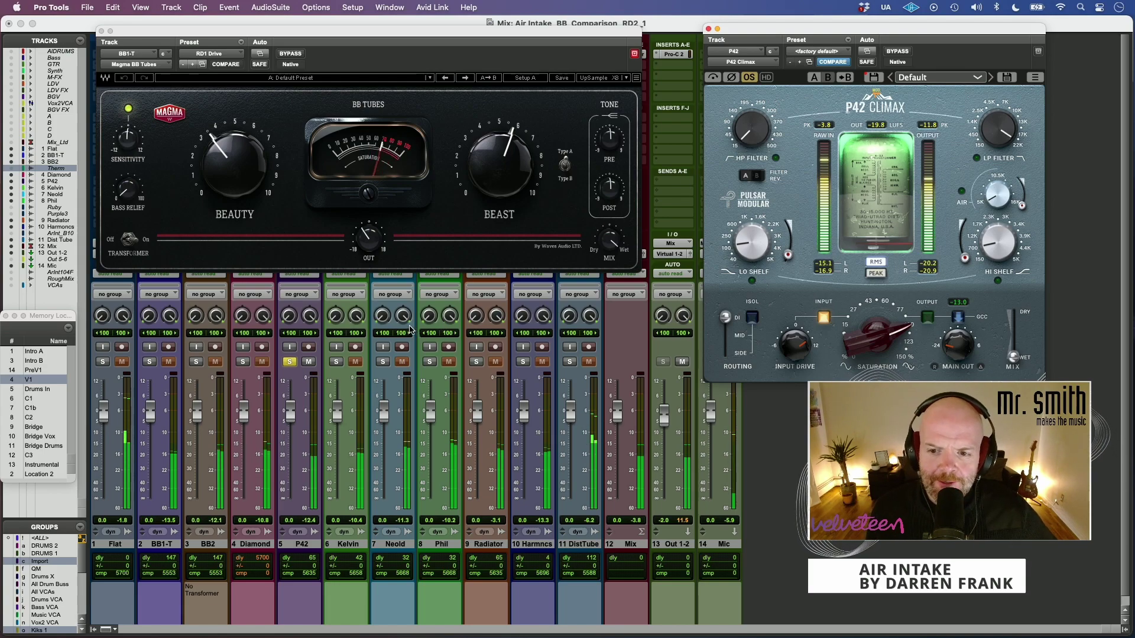
# Step: Solo BB1-T, BB2 and P42 in turn to compare them again with P42 Climax on setting A
pyautogui.click(151, 361)
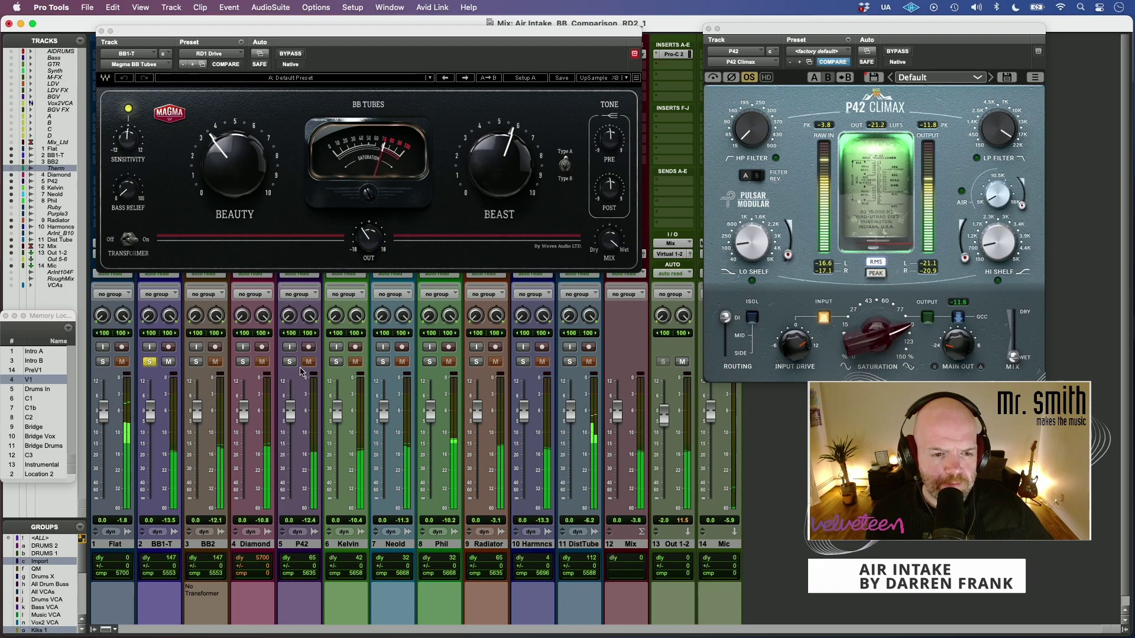
pyautogui.click(195, 362)
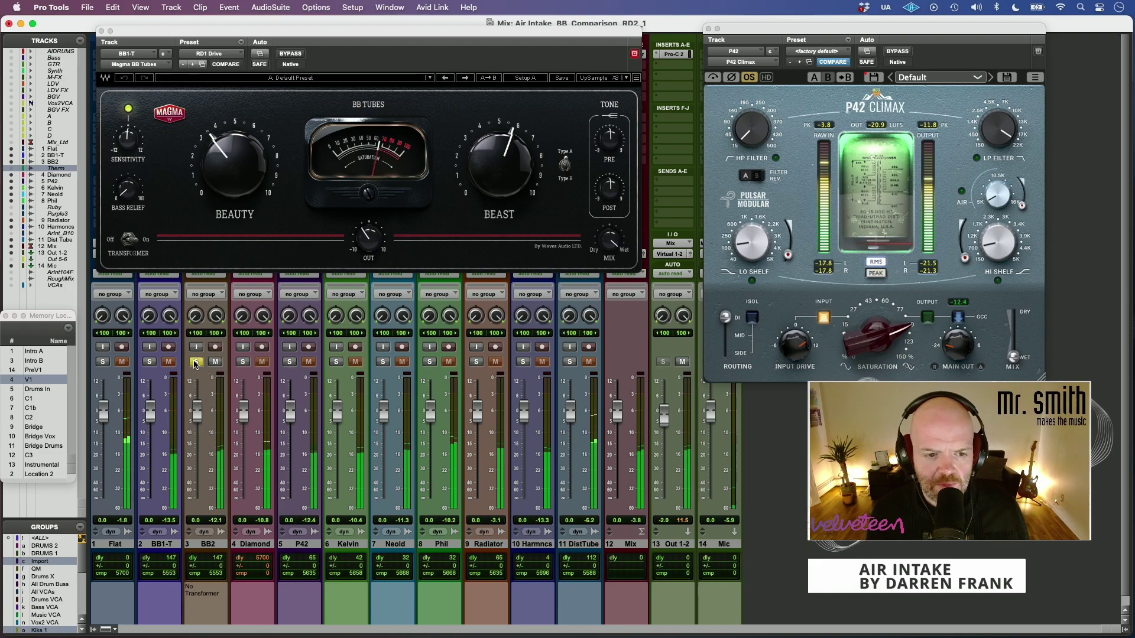
pyautogui.click(291, 362)
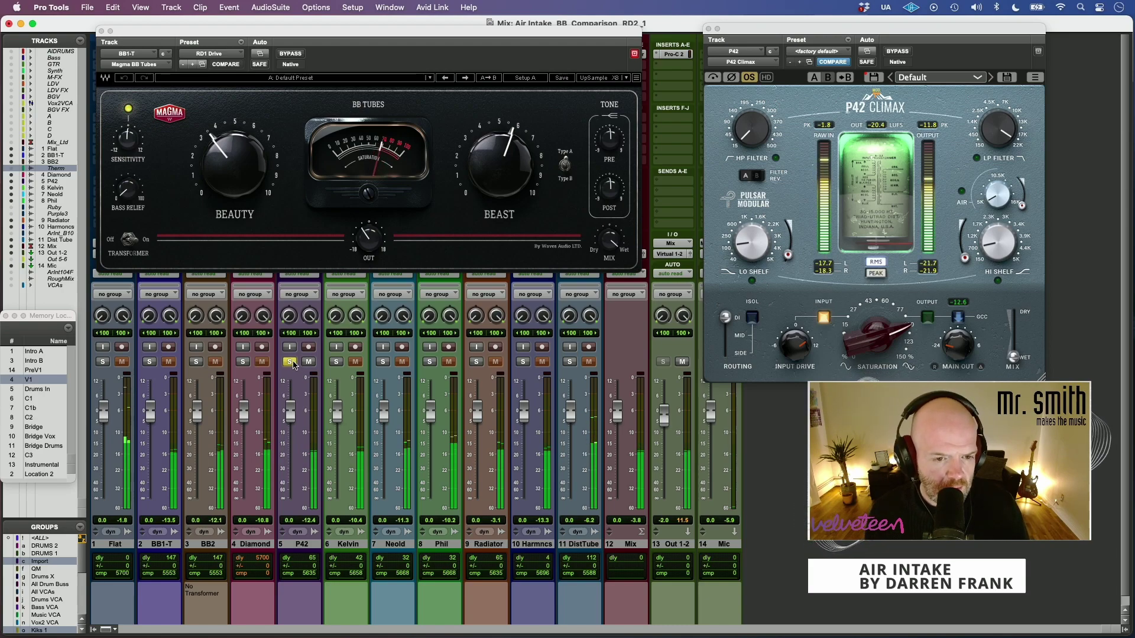
# Step: Compare P42 Climax's Input and Output modes with Saturation at about 96.9%, ending on Output
pyautogui.moveTo(879, 328)
pyautogui.mouseDown()
pyautogui.moveTo(866, 371)
pyautogui.moveTo(881, 338)
pyautogui.mouseUp()
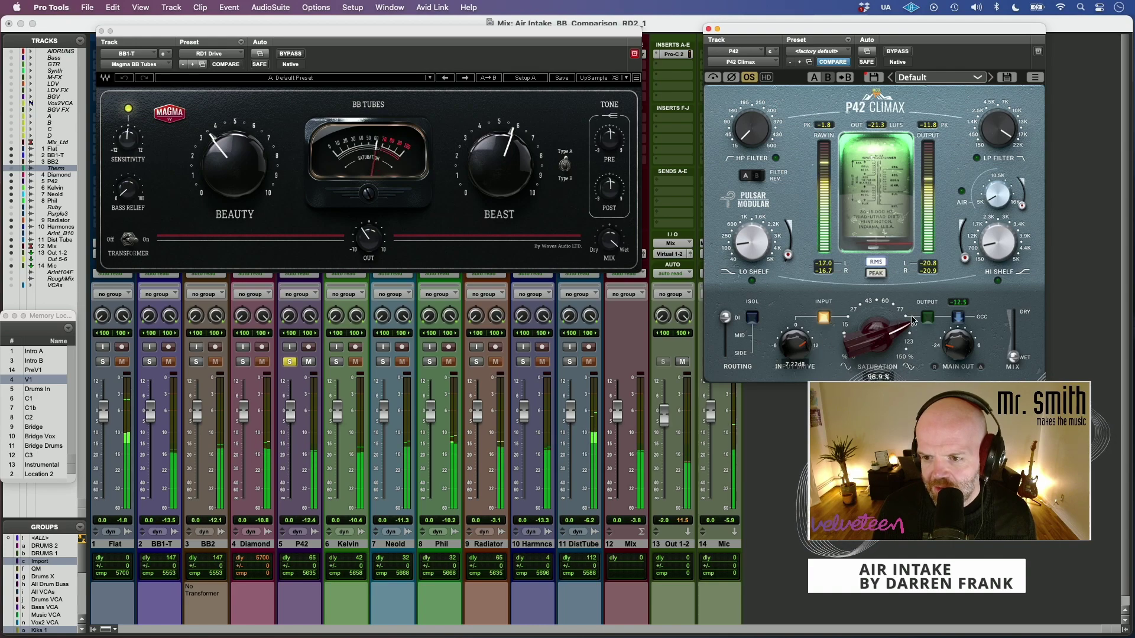
pyautogui.click(927, 319)
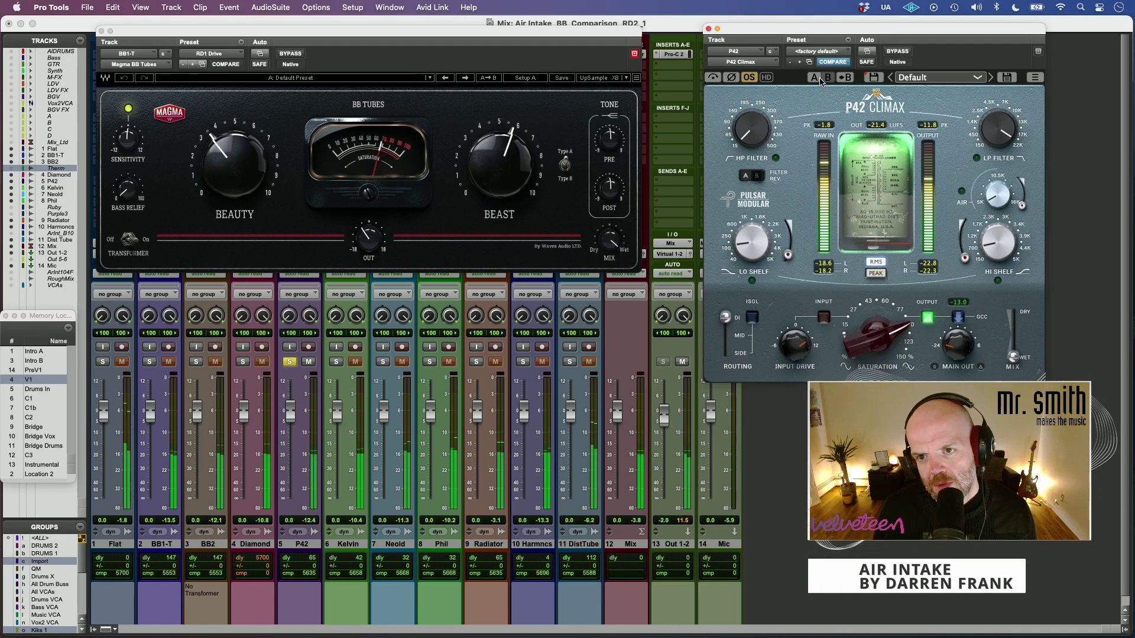
pyautogui.click(822, 318)
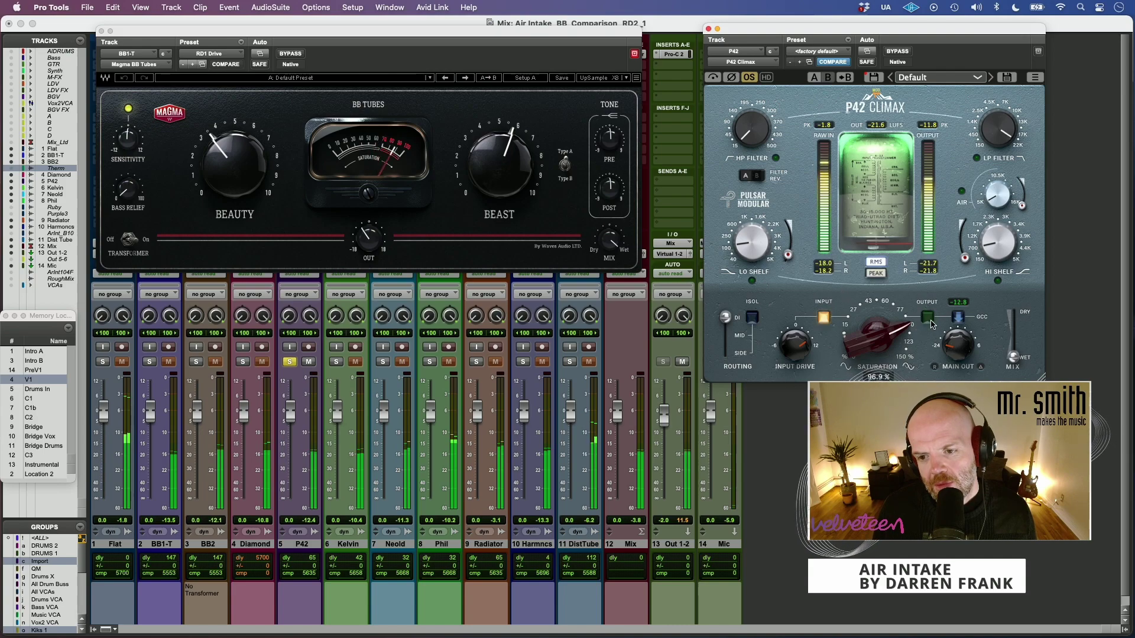
pyautogui.click(926, 318)
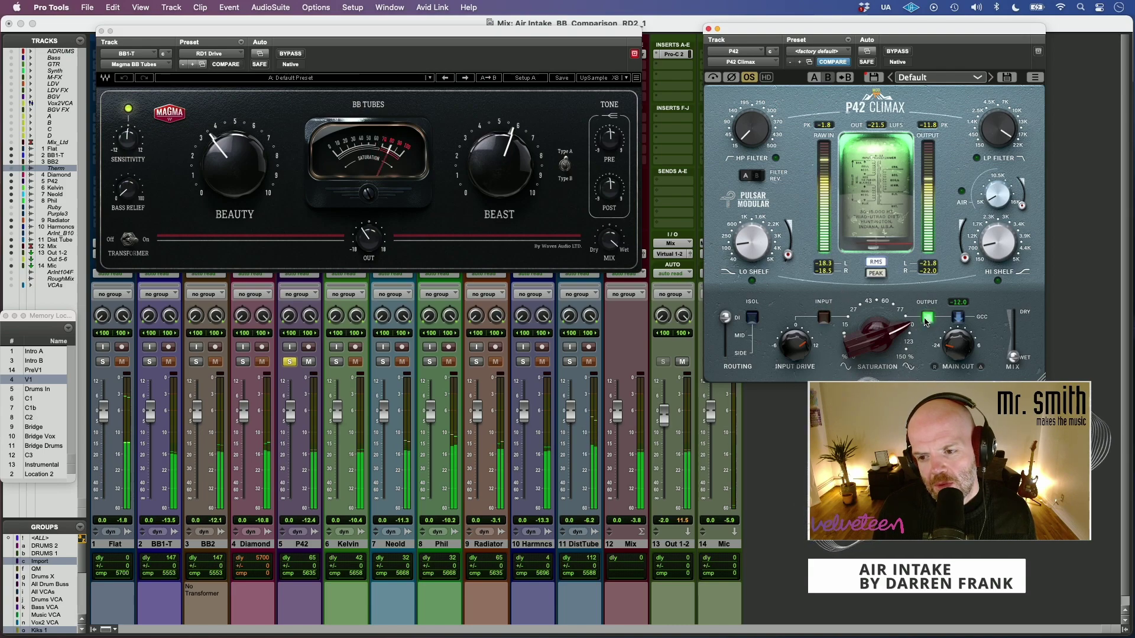
pyautogui.moveTo(867, 328)
pyautogui.mouseDown()
pyautogui.moveTo(871, 307)
pyautogui.moveTo(866, 326)
pyautogui.mouseUp()
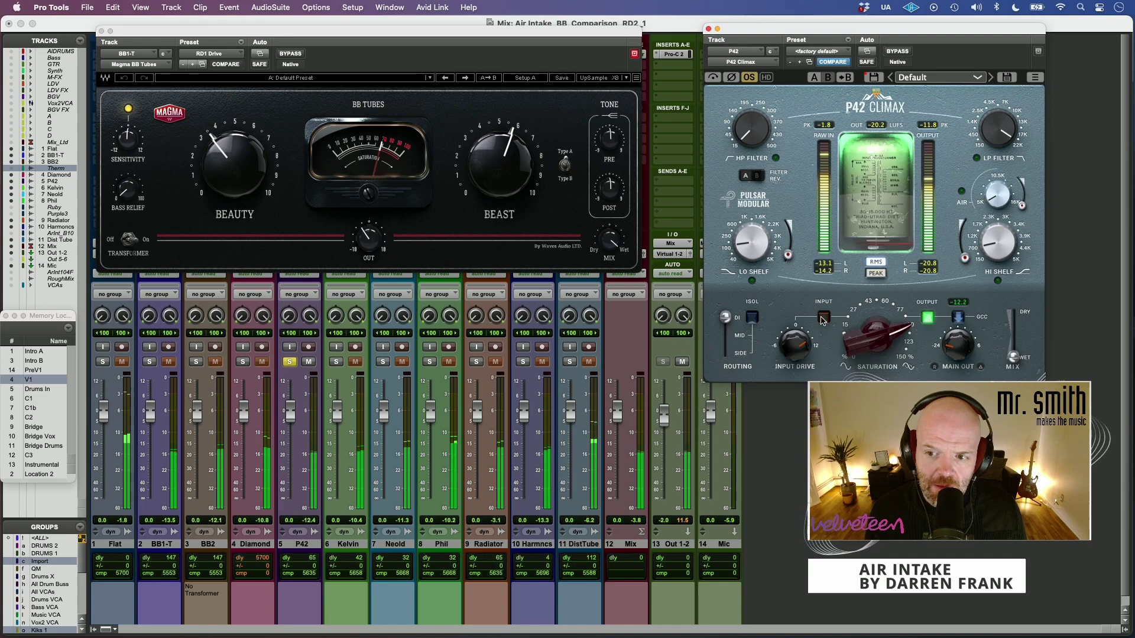
pyautogui.click(822, 318)
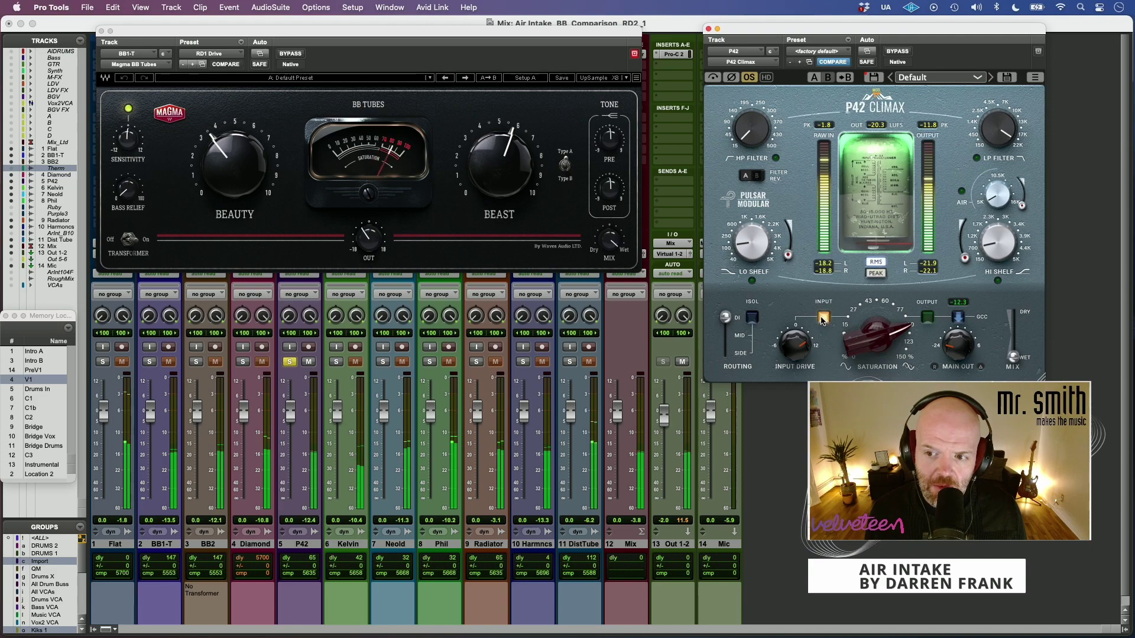
pyautogui.click(927, 321)
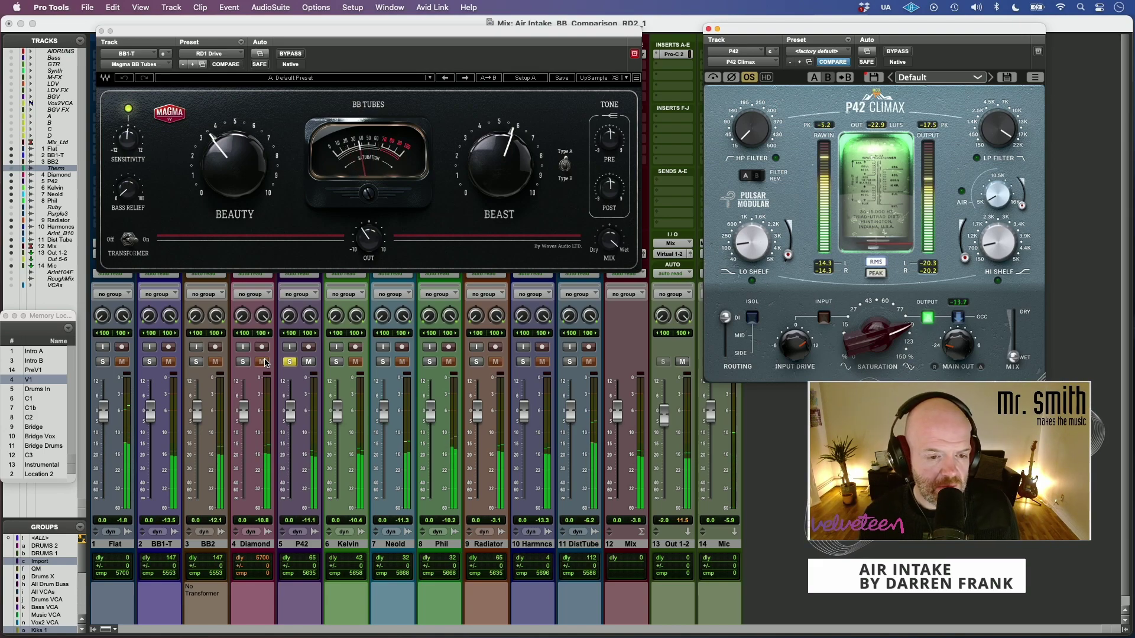
# Step: Compare BB2 with P42 in solo, switch P42 Climax back to Input mode, and solo BB1-T
pyautogui.click(196, 362)
pyautogui.click(289, 361)
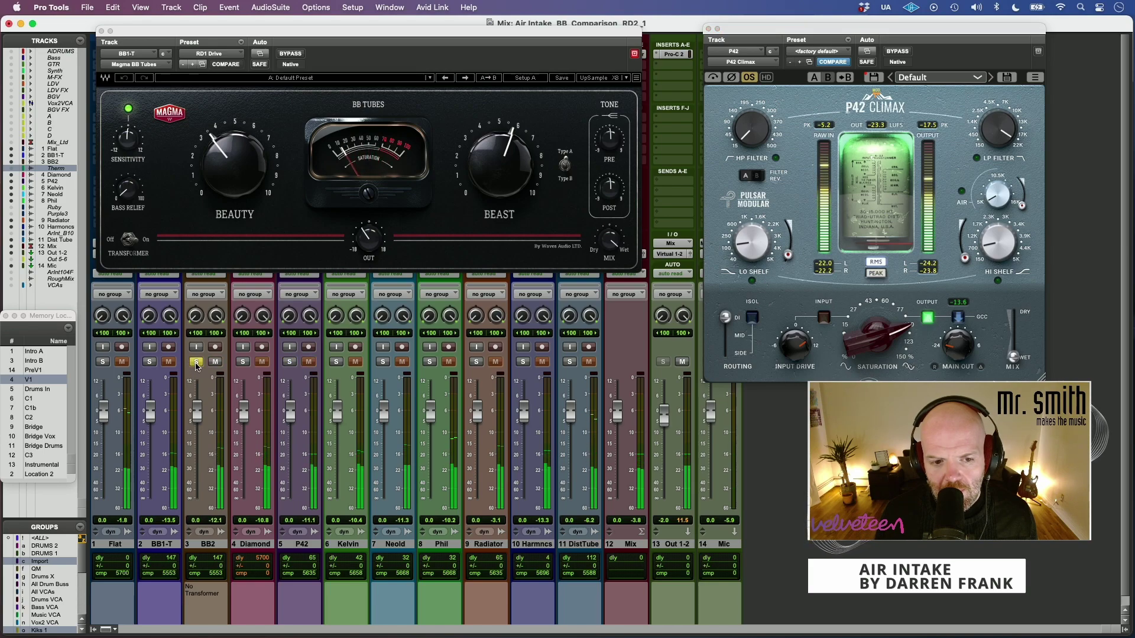
pyautogui.click(290, 363)
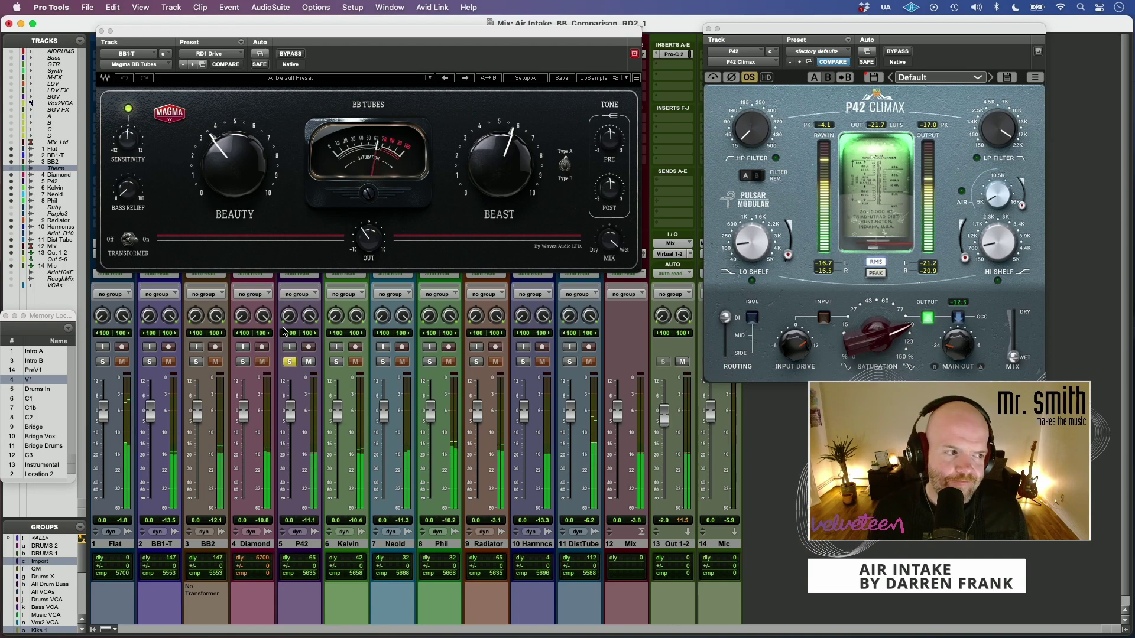
pyautogui.click(823, 317)
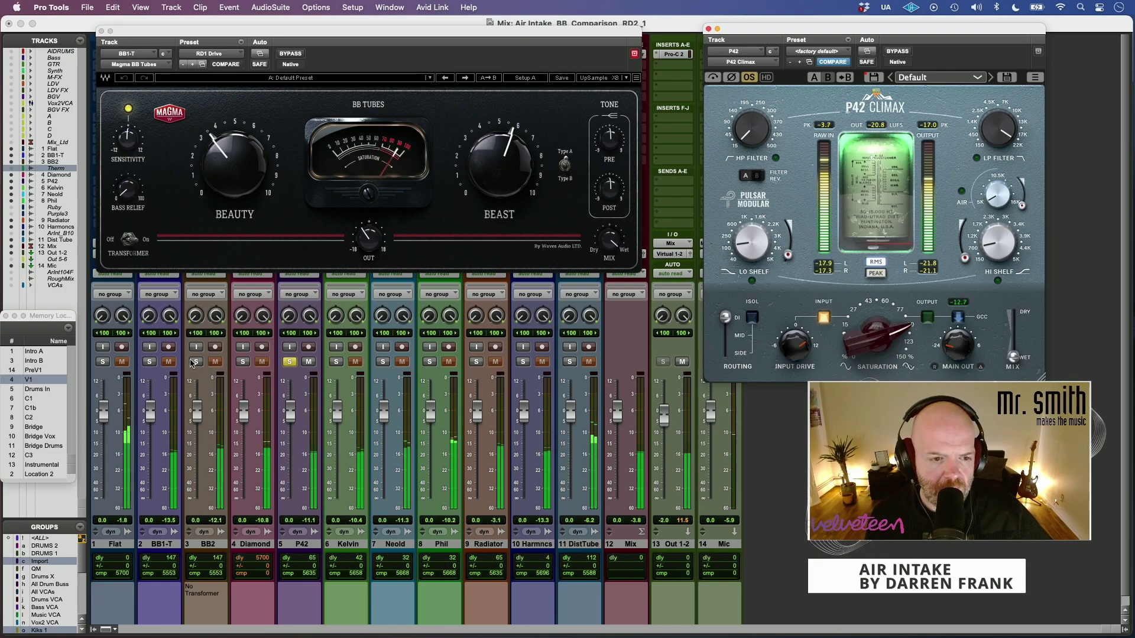
pyautogui.click(150, 362)
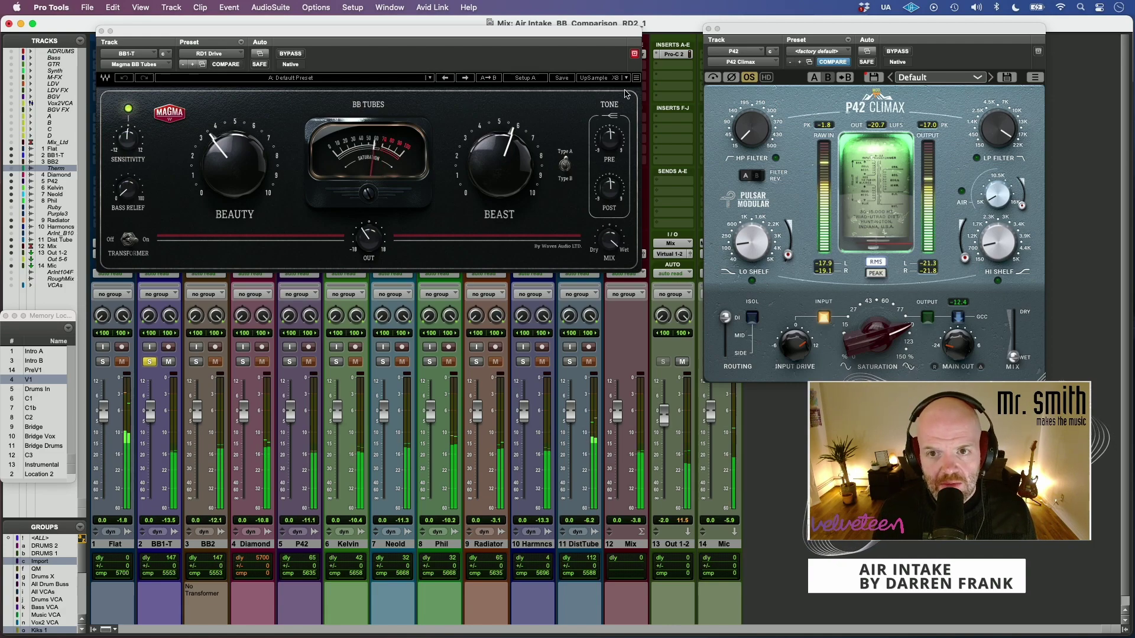
# Step: Replace the P42 Climax window with Kelvin from the Kelvin track, continuing its trial, and arrange it beside BB Tubes
pyautogui.moveTo(204, 37); pyautogui.dragTo(200, 95)
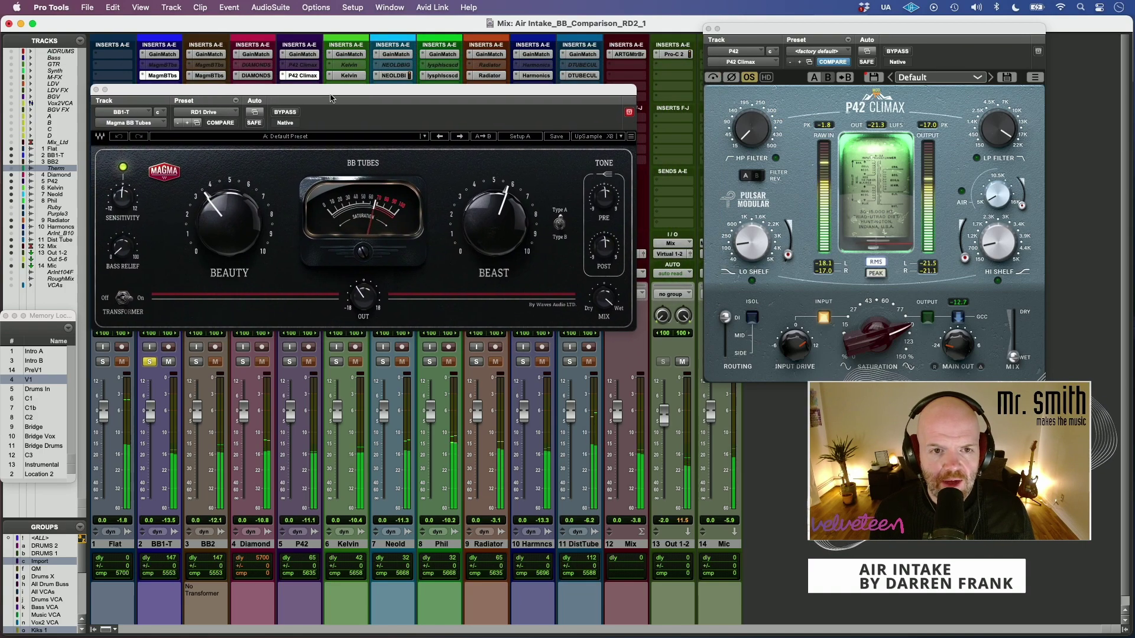
pyautogui.click(708, 29)
pyautogui.click(349, 75)
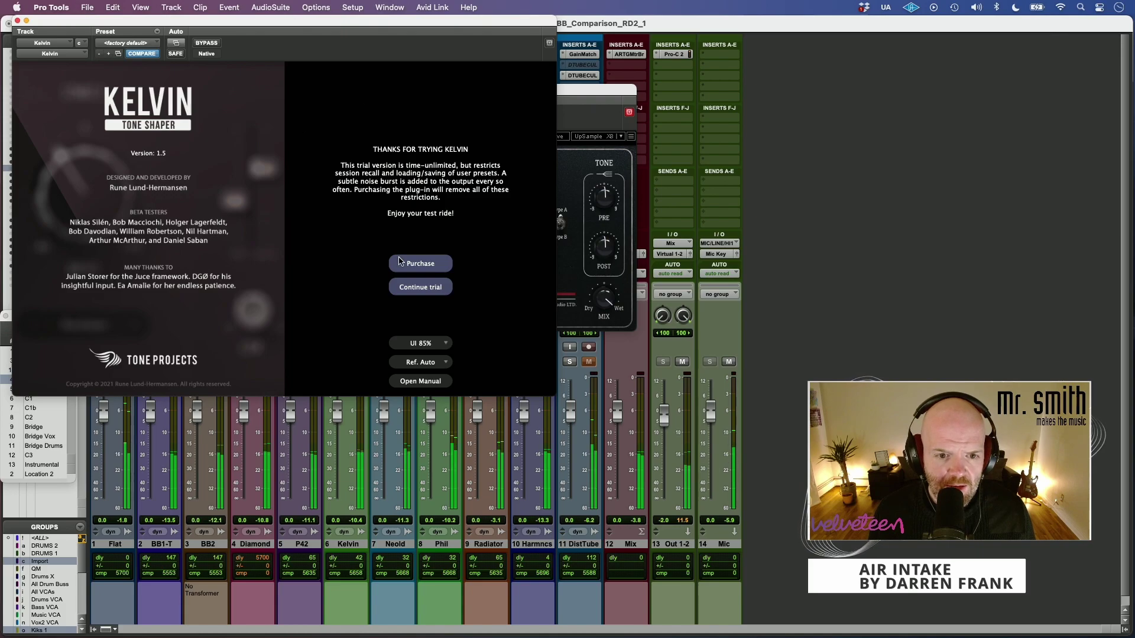
pyautogui.click(431, 288)
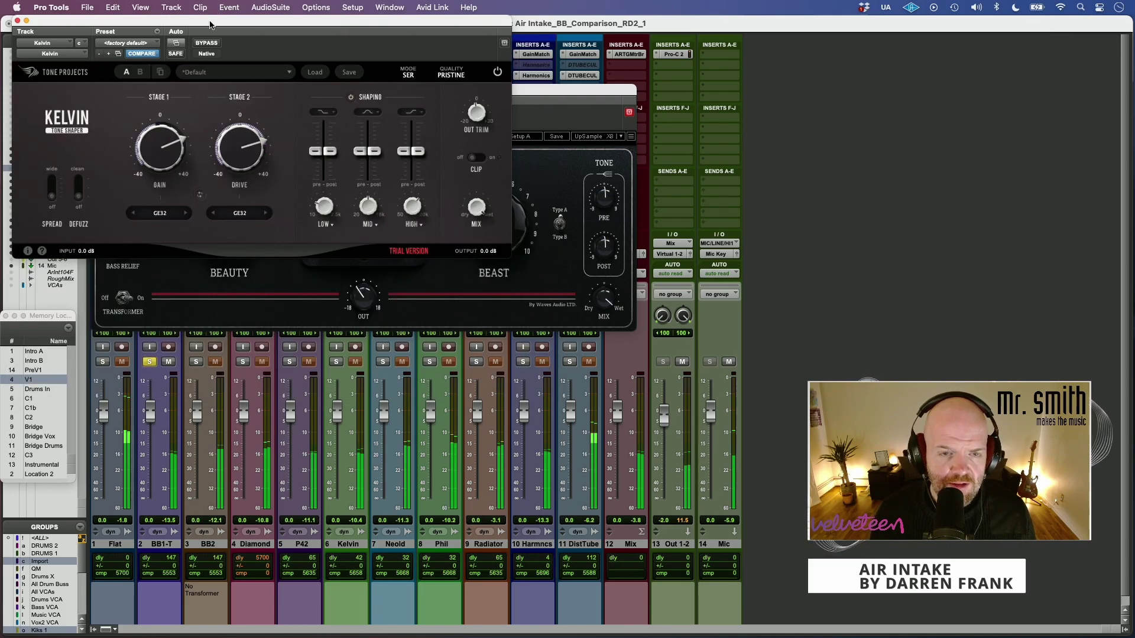
pyautogui.moveTo(210, 25); pyautogui.dragTo(821, 37)
pyautogui.moveTo(474, 92); pyautogui.dragTo(443, 40)
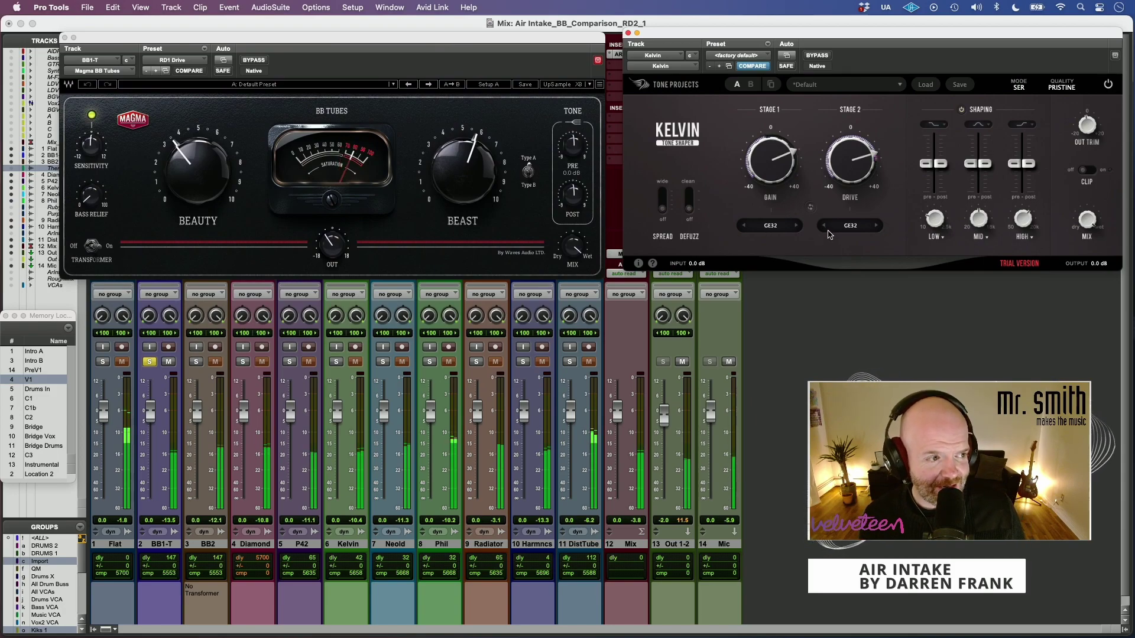
pyautogui.moveTo(809, 37); pyautogui.dragTo(796, 51)
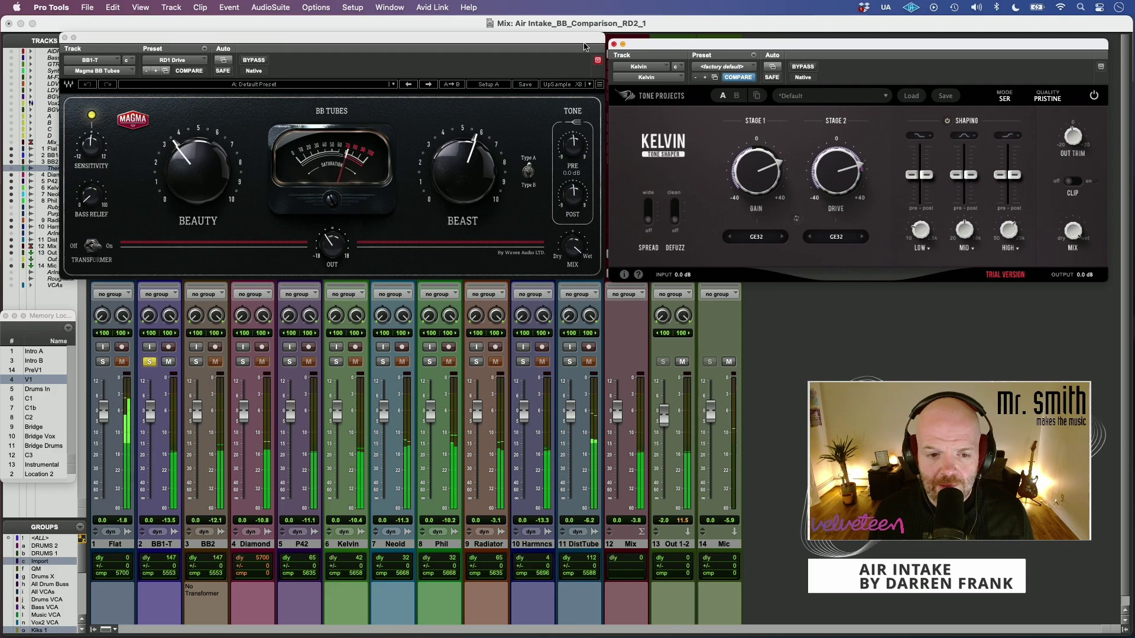
pyautogui.moveTo(491, 43); pyautogui.dragTo(489, 49)
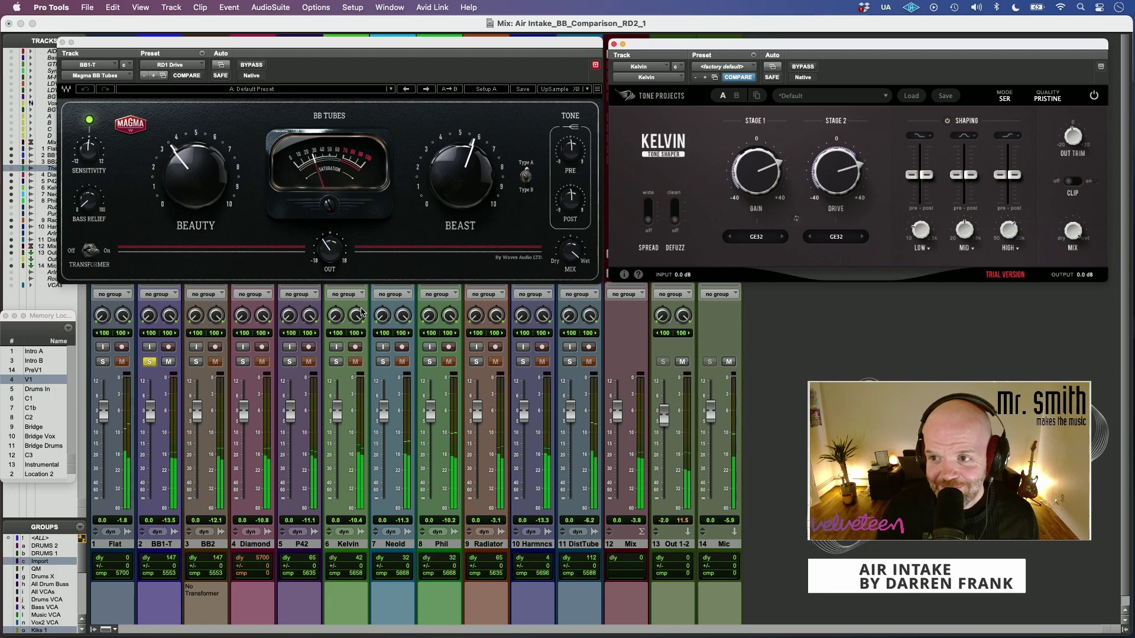
# Step: Compare Kelvin with Magma BB Tubes by soloing Kelvin, BB1-T and BB2 in turn, ending on Kelvin
pyautogui.click(336, 362)
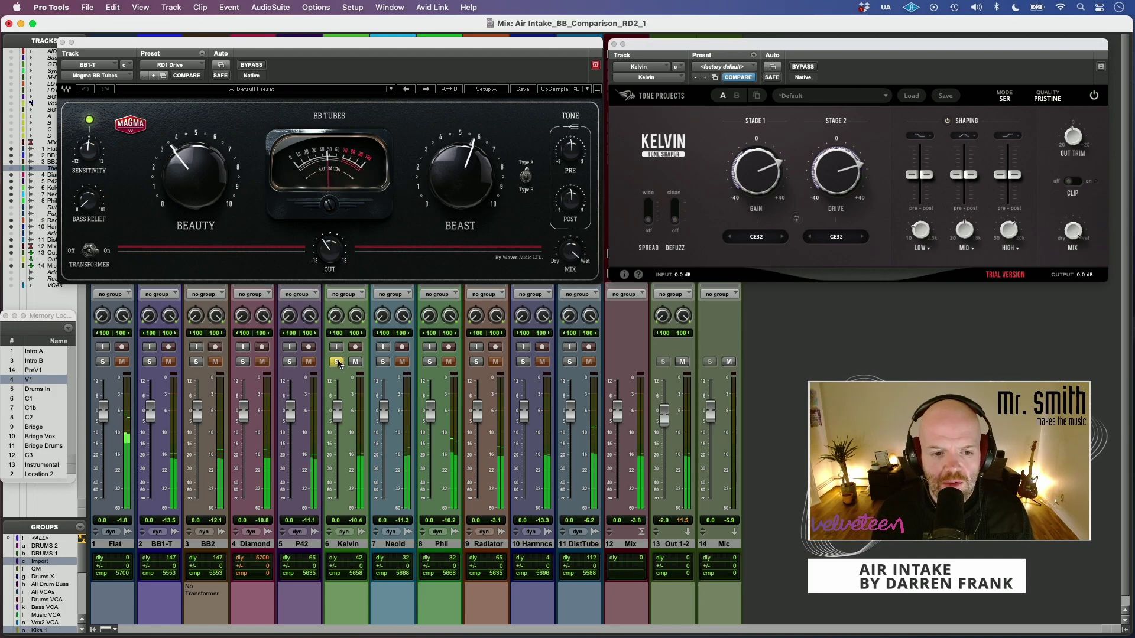
pyautogui.click(149, 362)
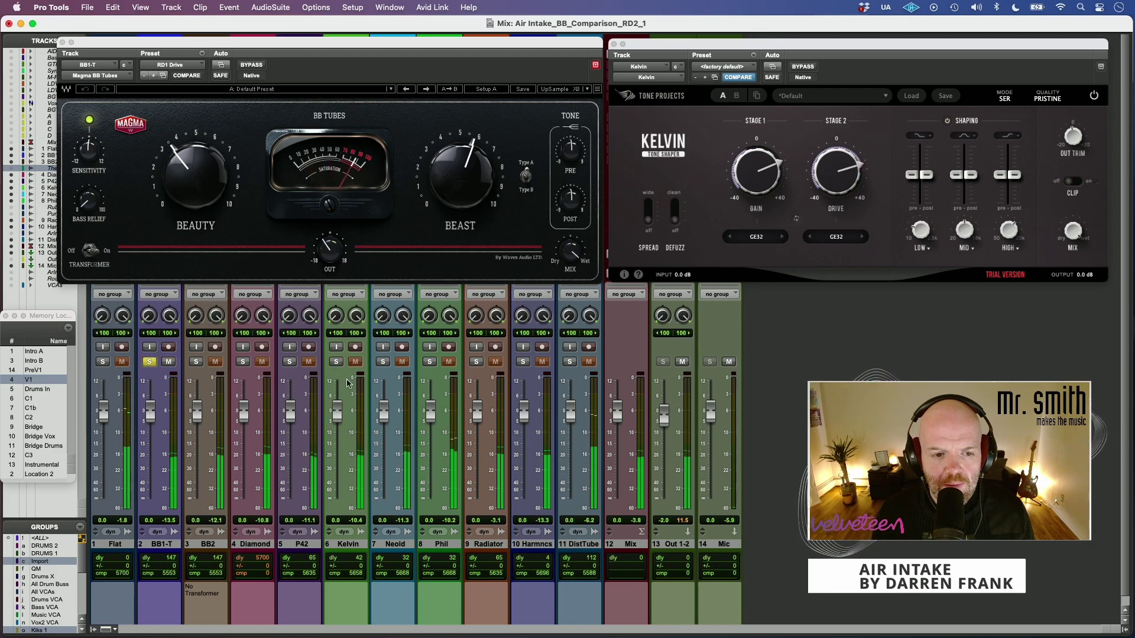
pyautogui.click(197, 363)
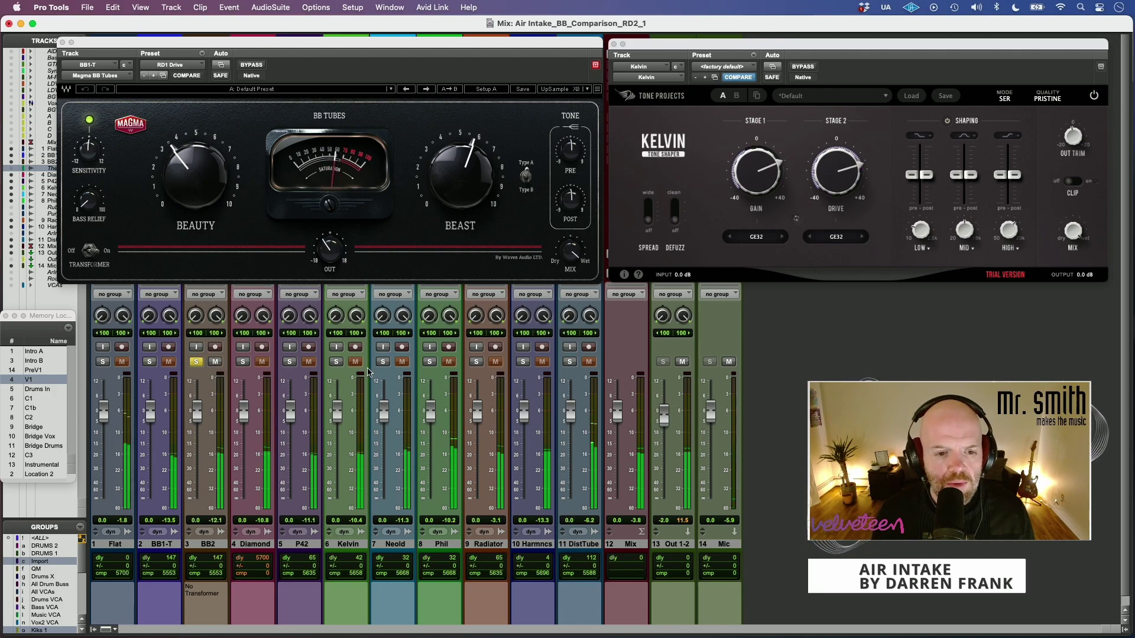
pyautogui.click(336, 363)
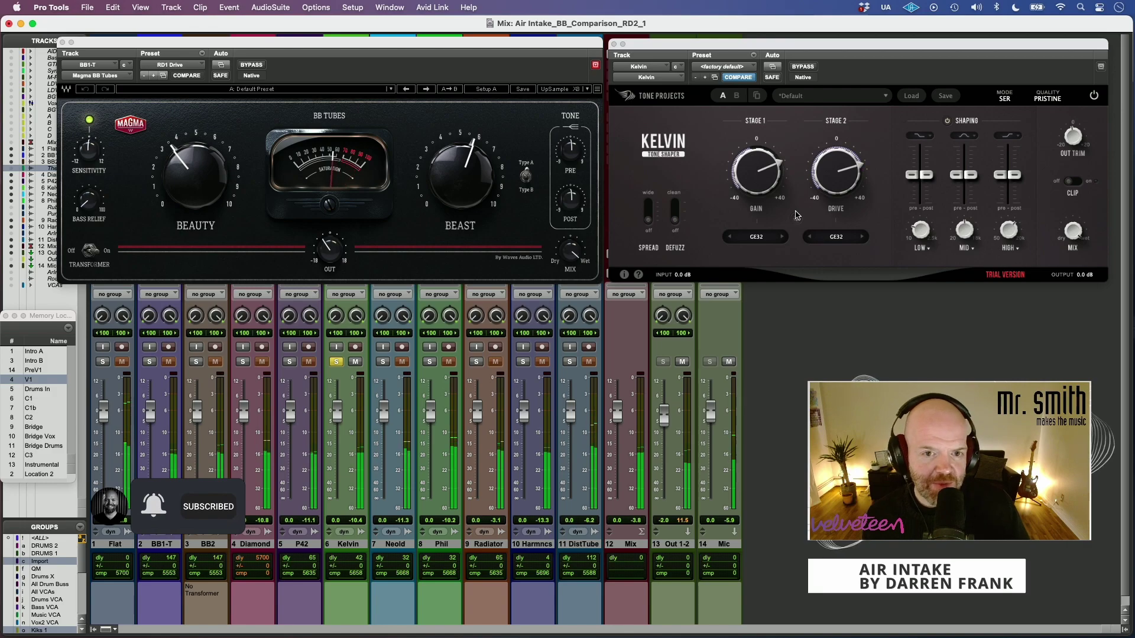
# Step: Try to switch Kelvin to comparison setting B, then continue in trial mode
pyautogui.moveTo(783, 177)
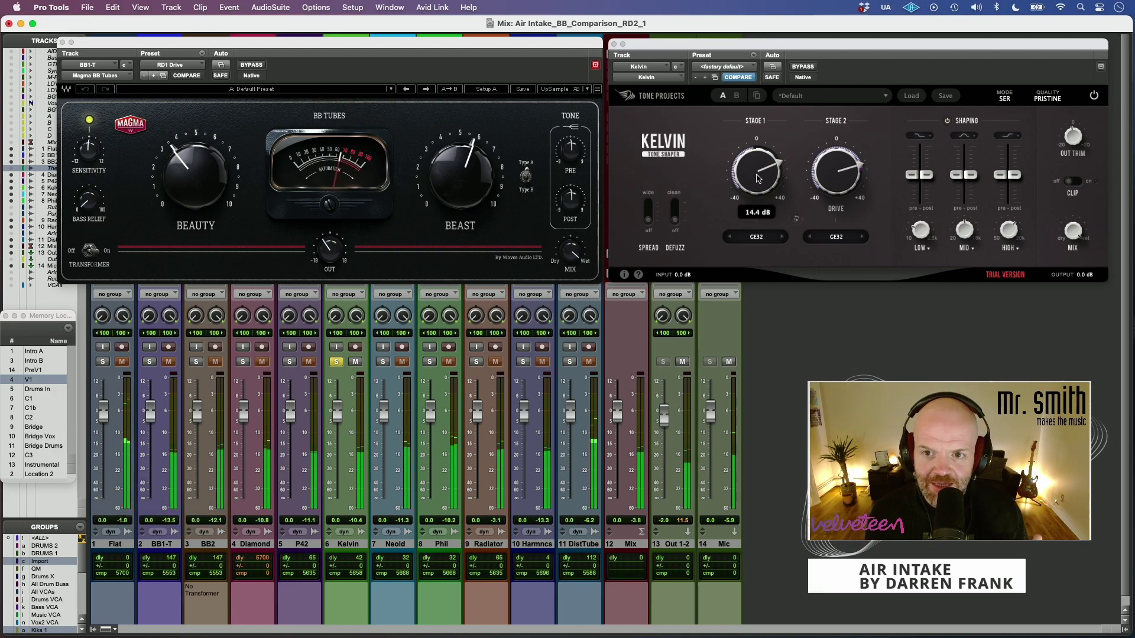
pyautogui.click(736, 96)
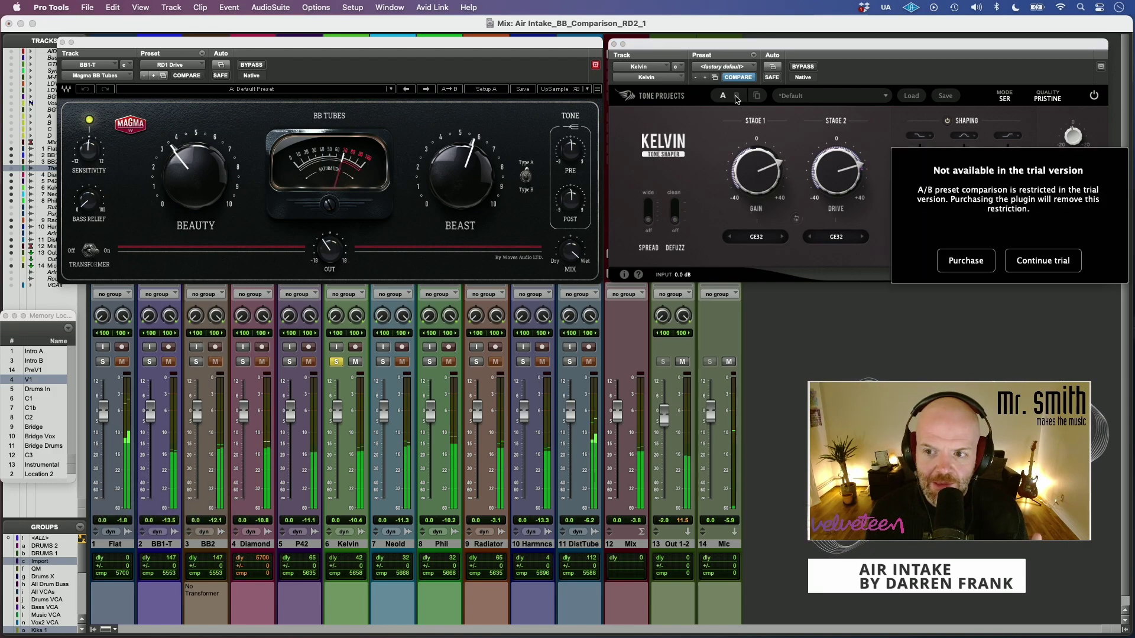
pyautogui.click(1042, 261)
# Step: Readjust Kelvin's Stage 2 Drive and fine-tune its Stage 1 Gain while the Kelvin track is soloed
pyautogui.moveTo(759, 180)
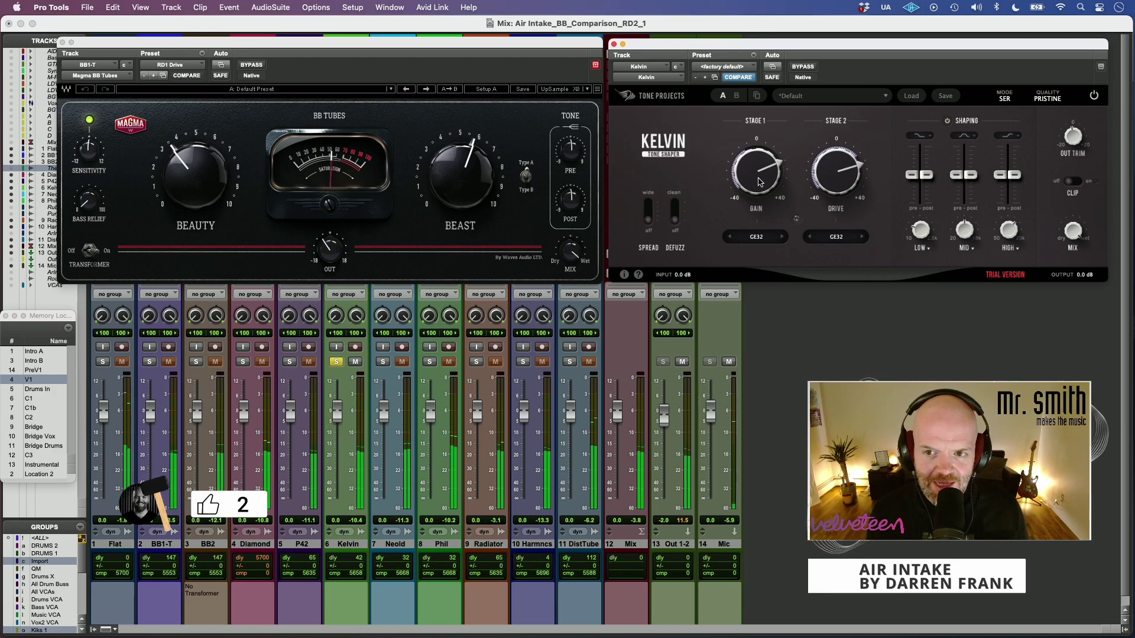
pyautogui.moveTo(845, 190)
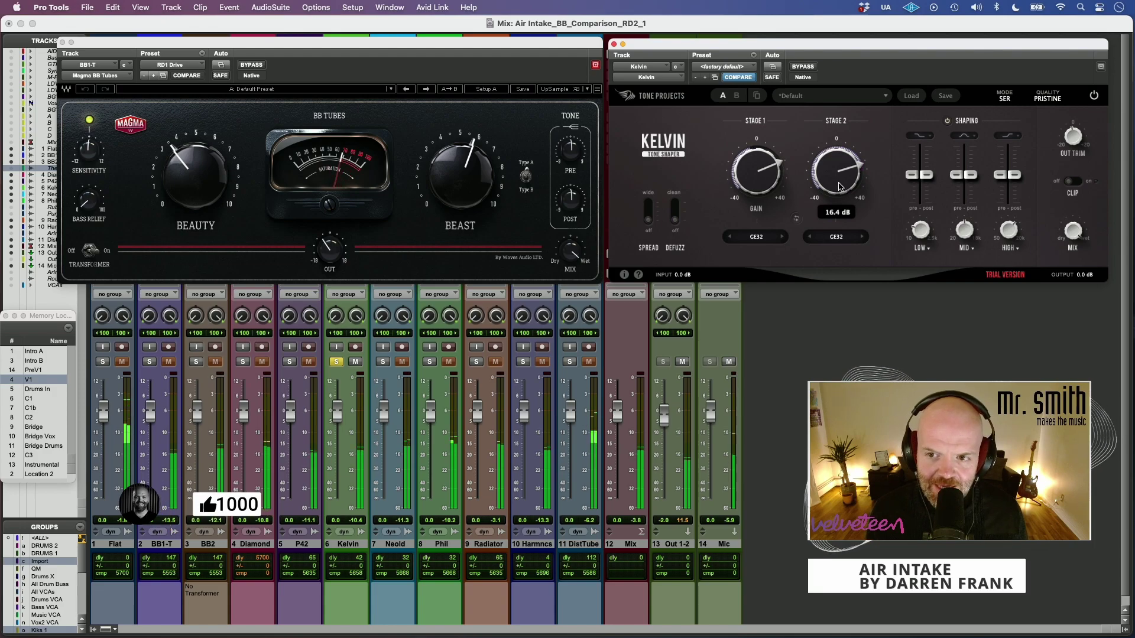
pyautogui.moveTo(842, 187)
pyautogui.mouseDown()
pyautogui.moveTo(838, 198)
pyautogui.moveTo(841, 184)
pyautogui.mouseUp()
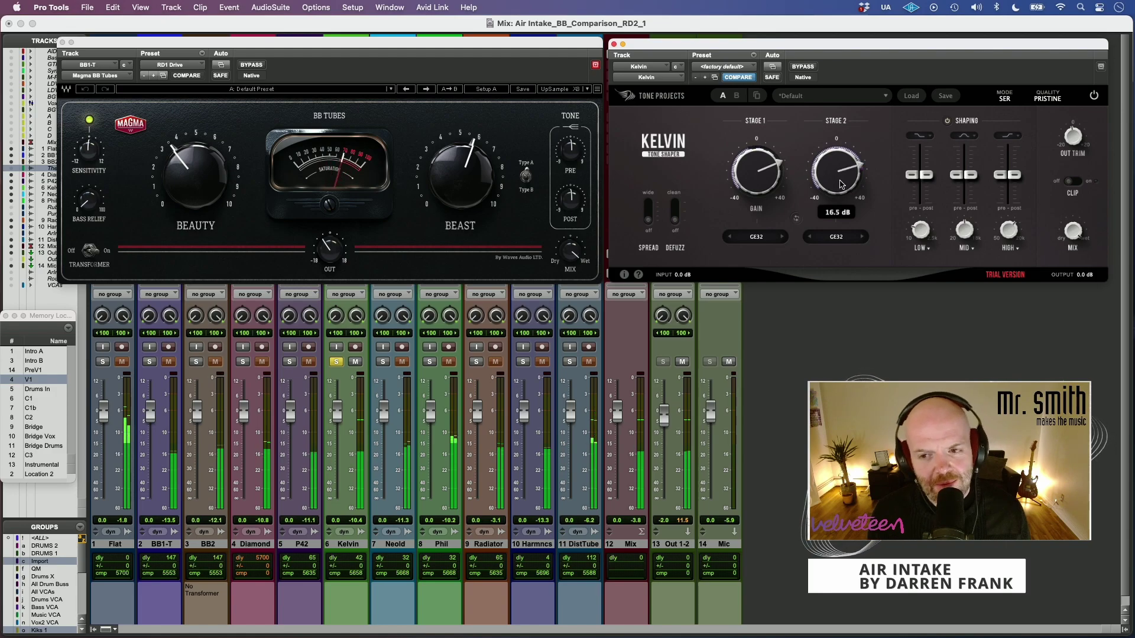
pyautogui.moveTo(839, 196); pyautogui.dragTo(843, 189)
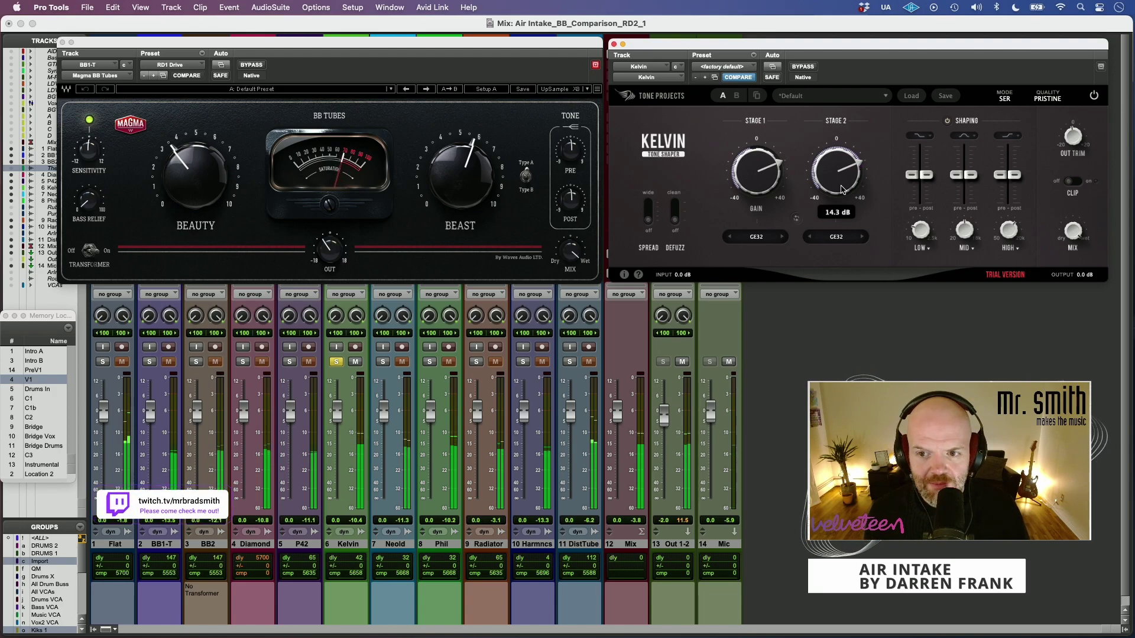
pyautogui.moveTo(843, 189); pyautogui.dragTo(844, 186)
pyautogui.moveTo(759, 180)
pyautogui.mouseDown()
pyautogui.moveTo(751, 217)
pyautogui.moveTo(767, 183)
pyautogui.mouseUp()
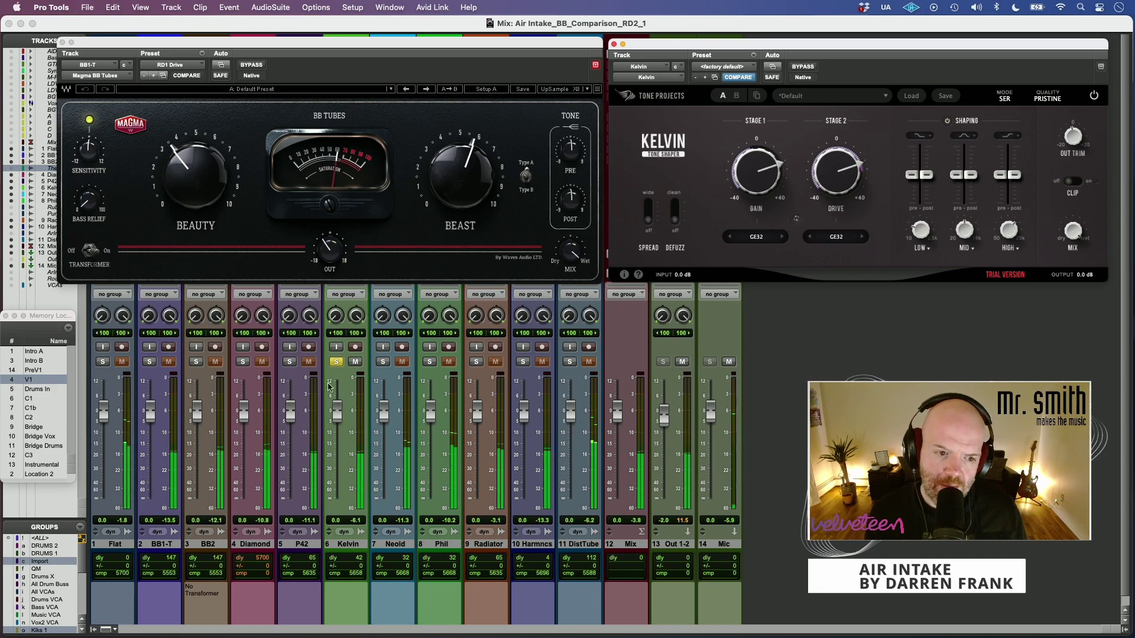
# Step: Solo BB1-T, BB2 and Kelvin in turn to compare them with Kelvin's readjusted Gain and Drive
pyautogui.click(149, 362)
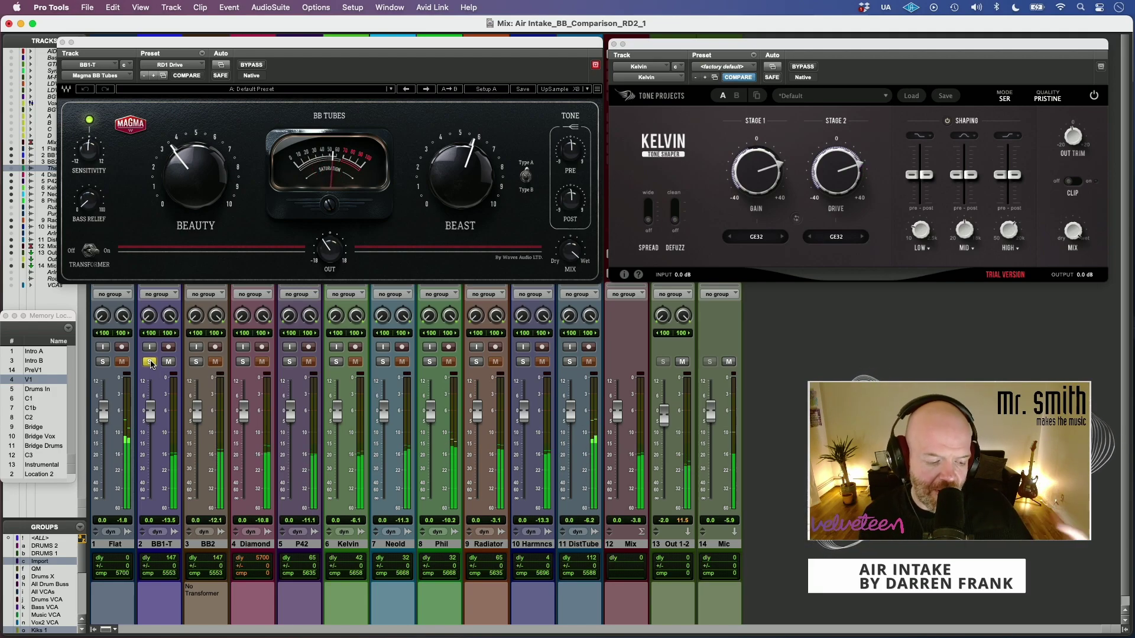
pyautogui.click(196, 362)
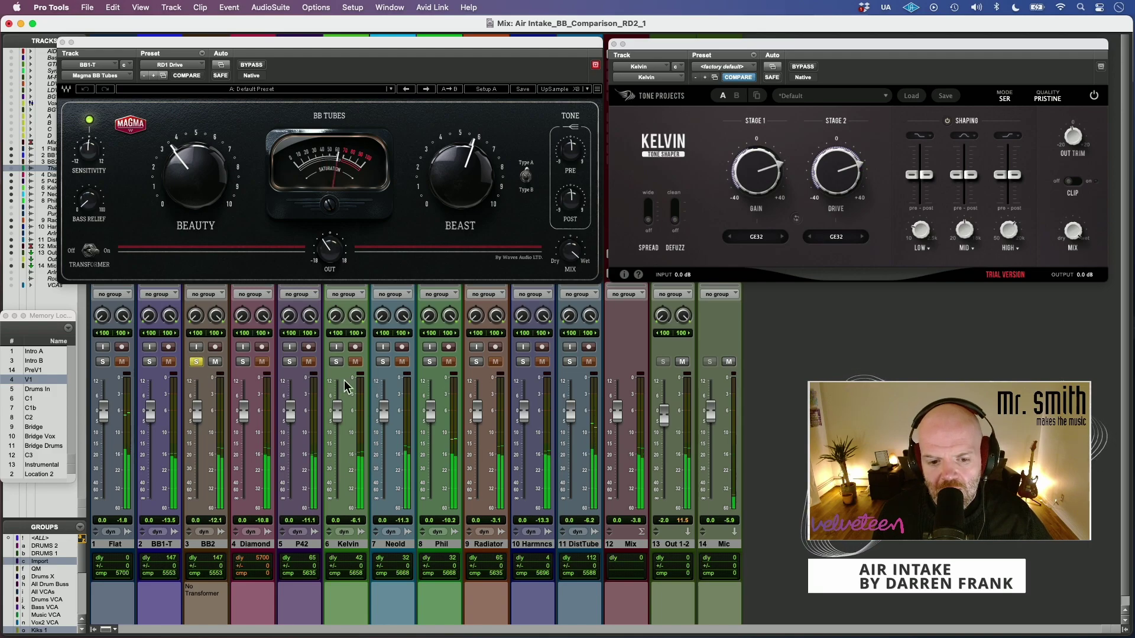
pyautogui.click(336, 363)
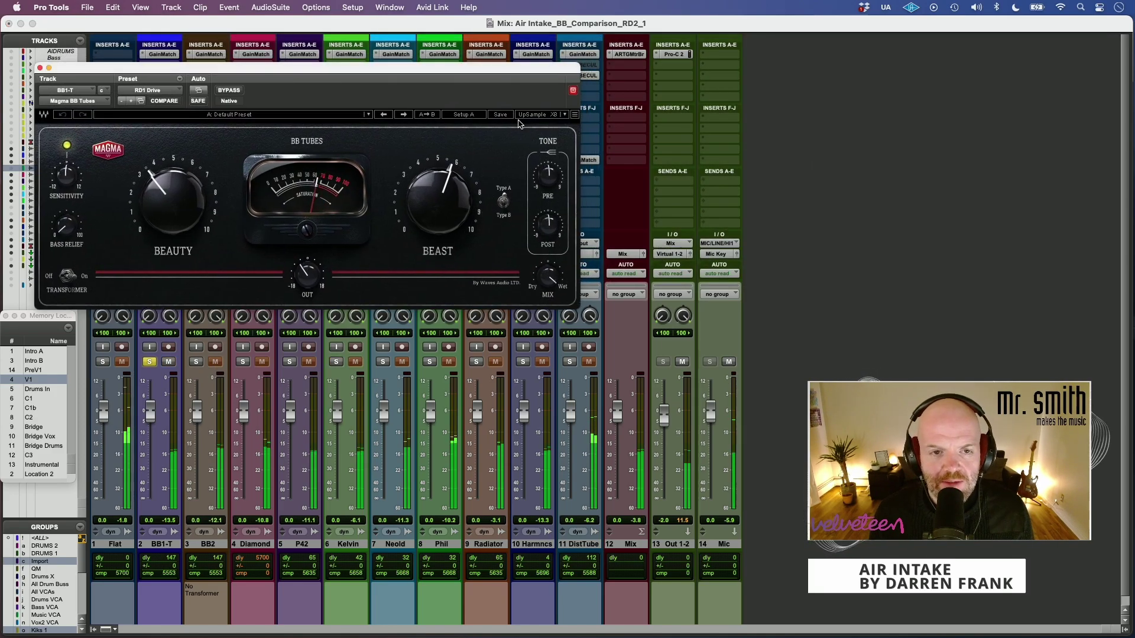
# Step: Open NEOLD Big AL from the Neold track, place it beside BB Tubes, and solo Neold
pyautogui.moveTo(413, 68); pyautogui.dragTo(408, 120)
pyautogui.click(406, 75)
pyautogui.moveTo(195, 23); pyautogui.dragTo(824, 23)
pyautogui.moveTo(479, 126); pyautogui.dragTo(528, 39)
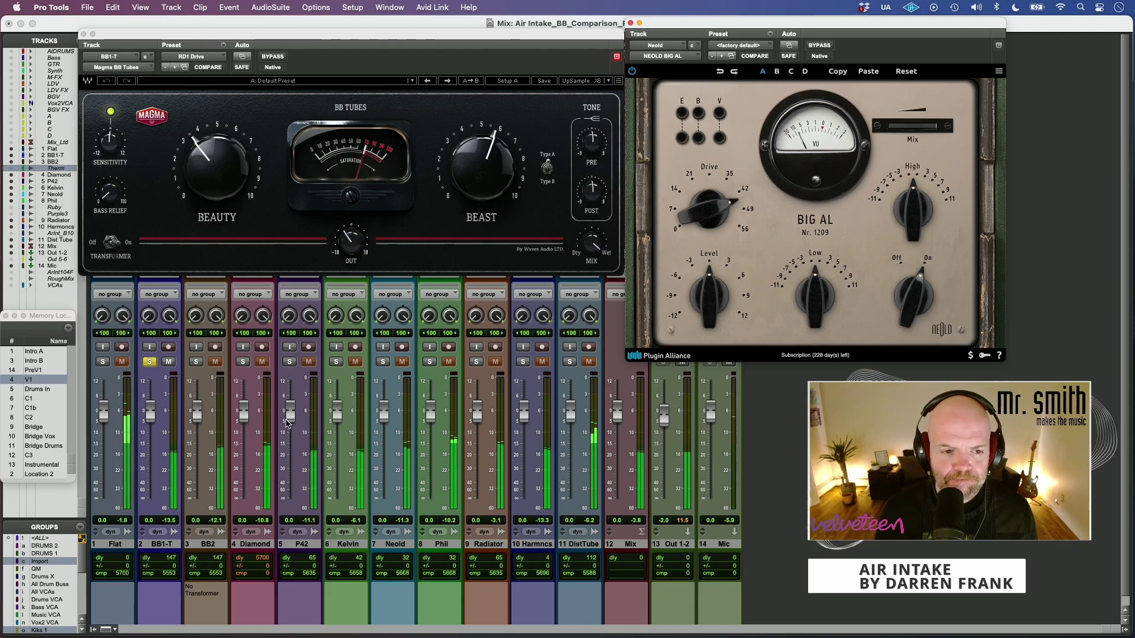
pyautogui.click(382, 362)
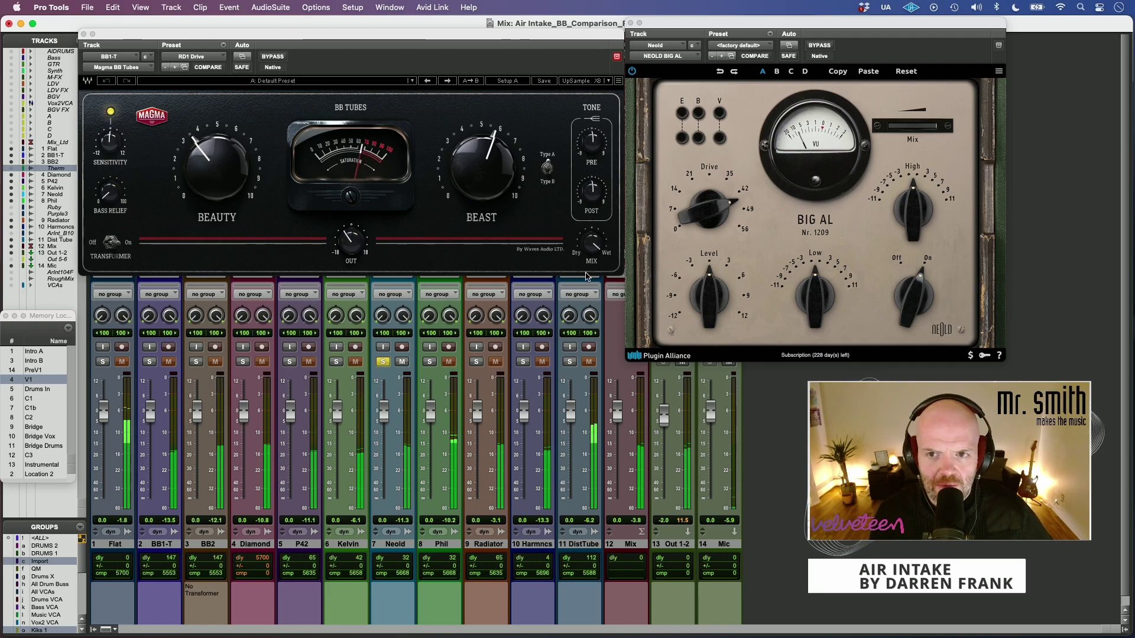
# Step: Copy Big AL's setting A into setting B
pyautogui.click(710, 205)
pyautogui.click(838, 71)
pyautogui.click(777, 71)
pyautogui.click(868, 71)
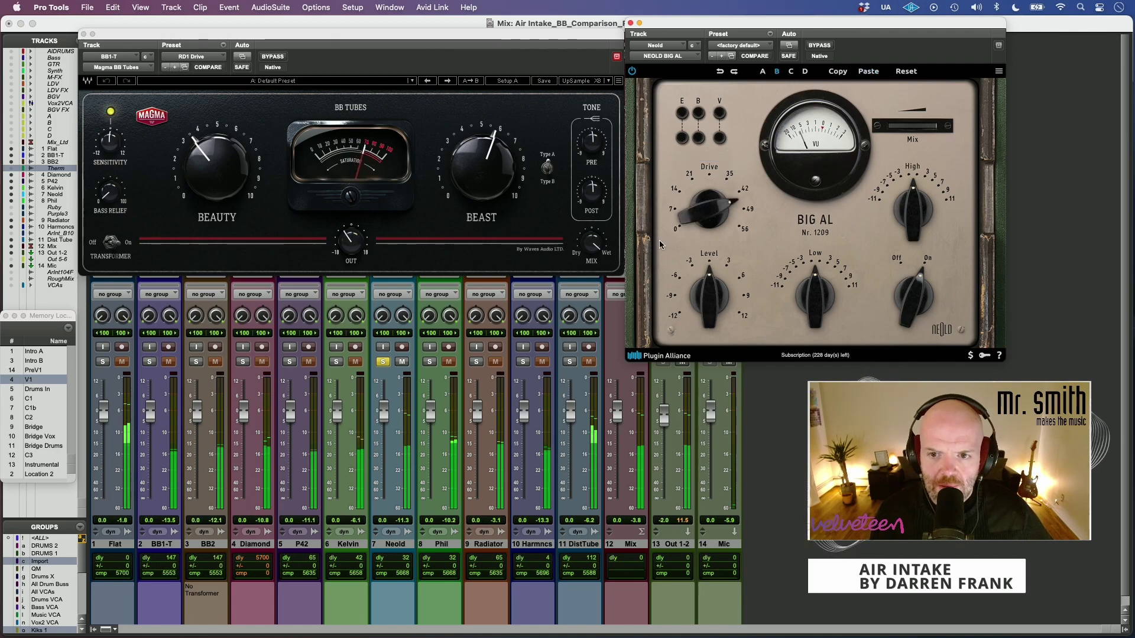
# Step: Adjust Big AL's Drive in setting B and return to setting A
pyautogui.moveTo(710, 204)
pyautogui.moveTo(709, 204)
pyautogui.mouseDown()
pyautogui.moveTo(711, 221)
pyautogui.moveTo(716, 203)
pyautogui.mouseUp()
pyautogui.click(762, 72)
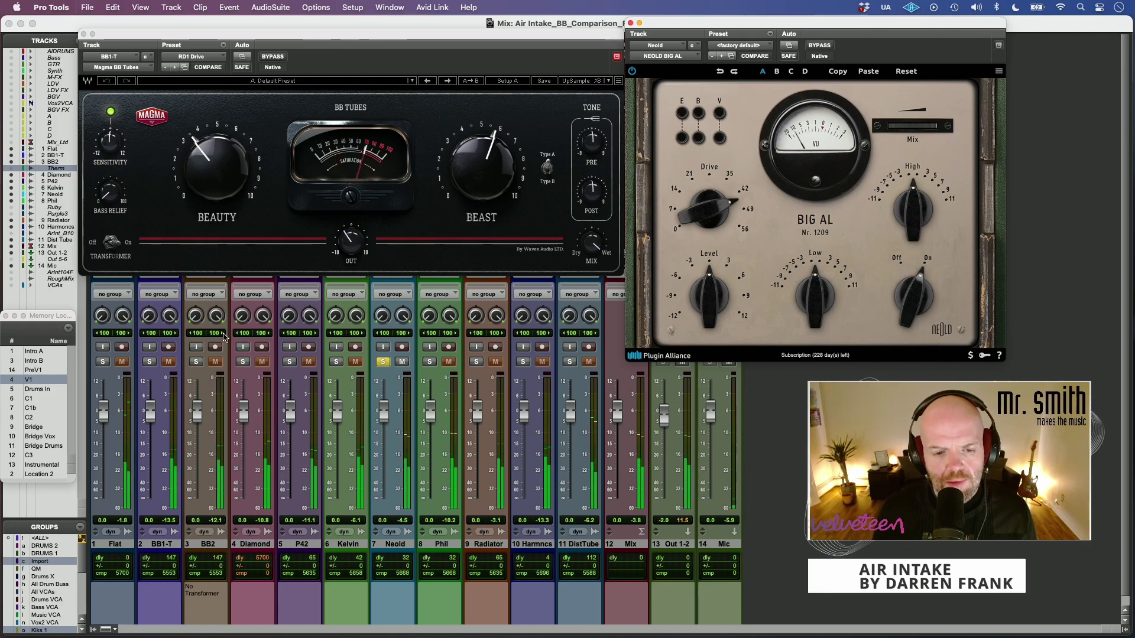
# Step: Solo BB1-T, BB2 and Neold in turn to compare BB Tubes with Big AL's setting A
pyautogui.click(150, 363)
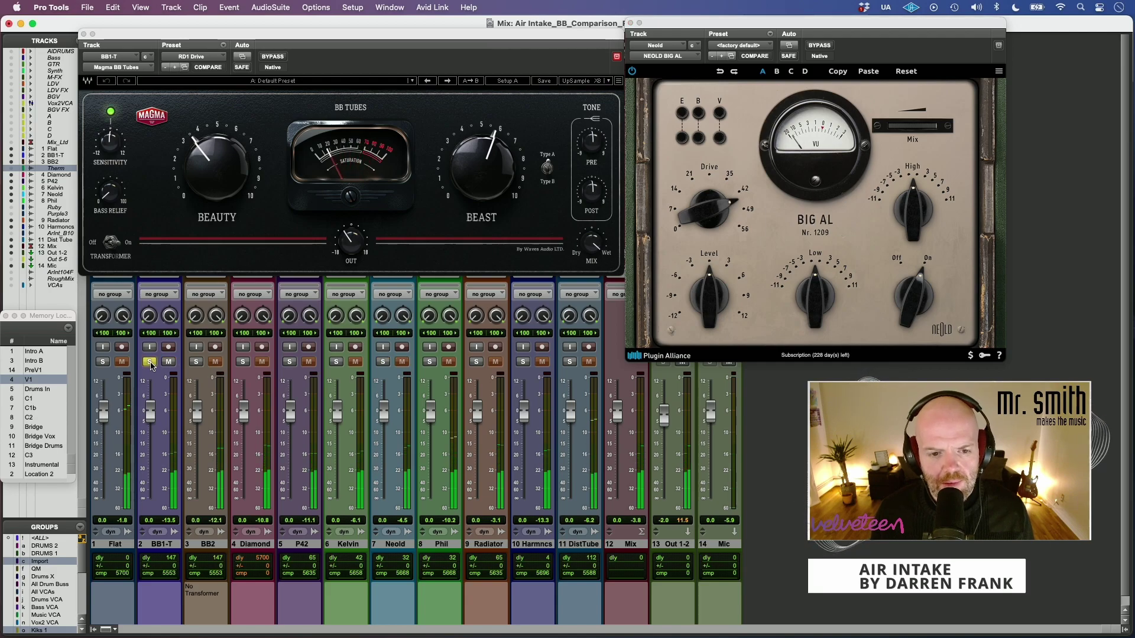
pyautogui.click(385, 365)
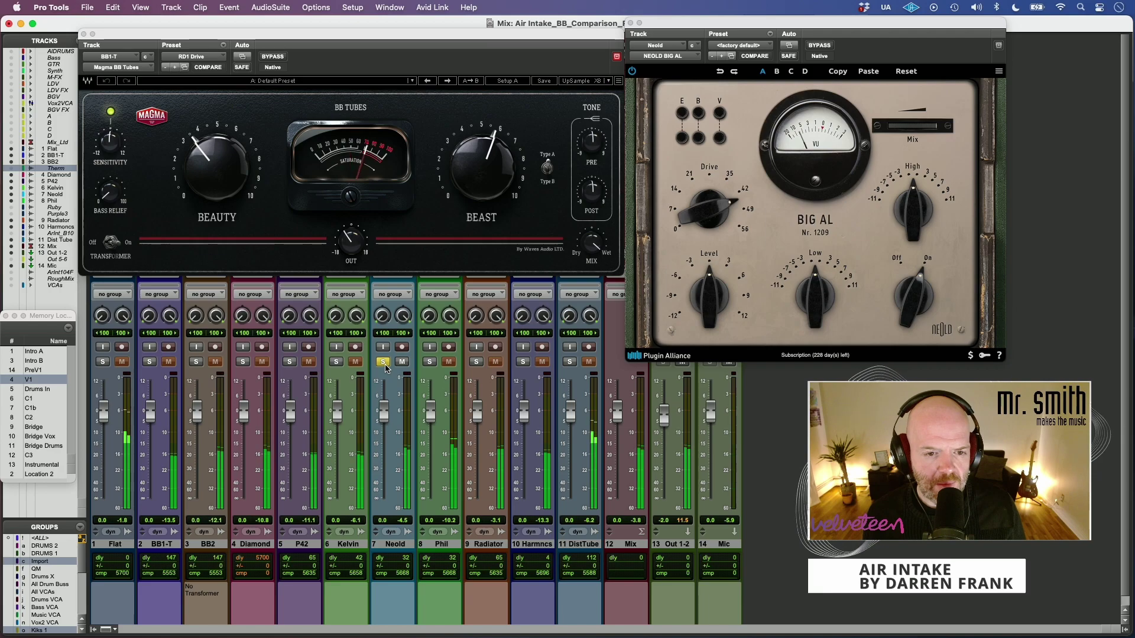
pyautogui.click(151, 363)
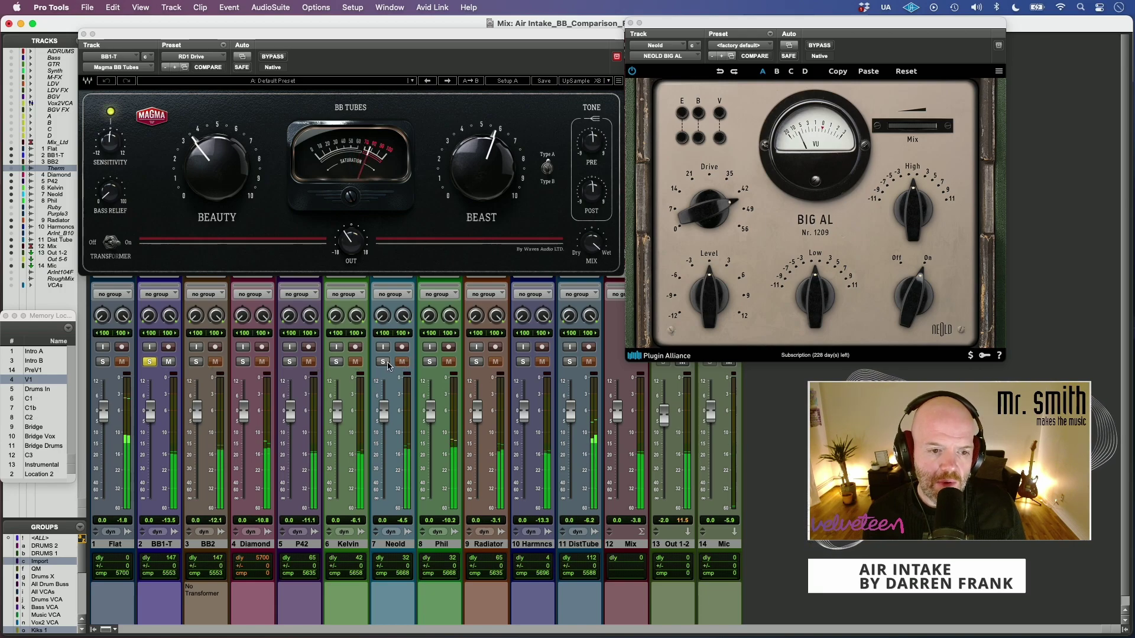
pyautogui.click(197, 362)
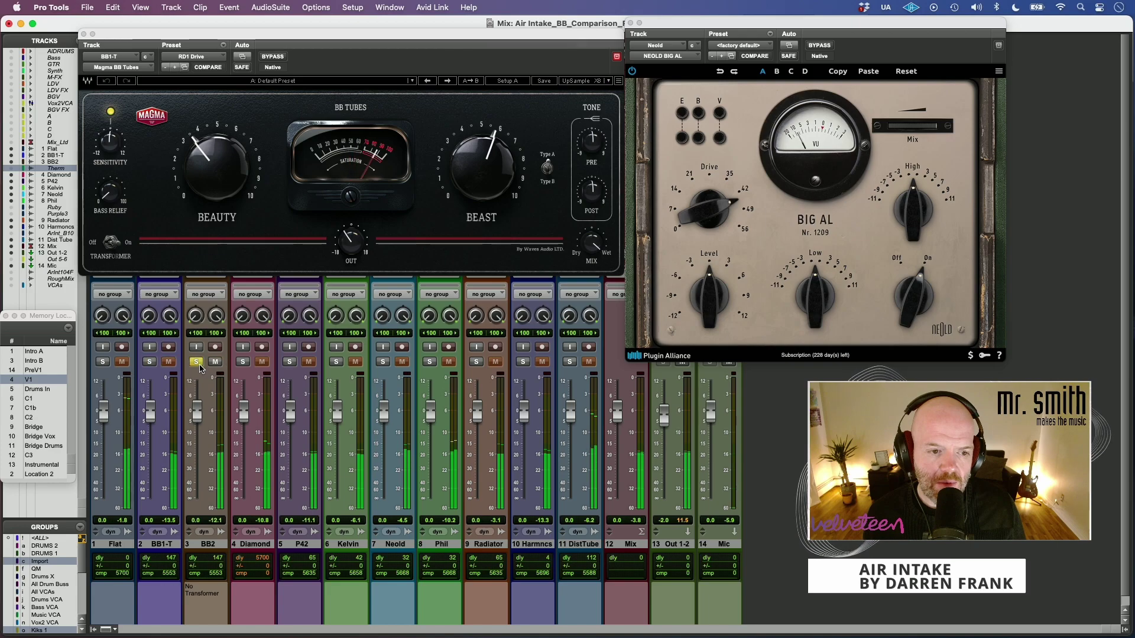
pyautogui.click(382, 362)
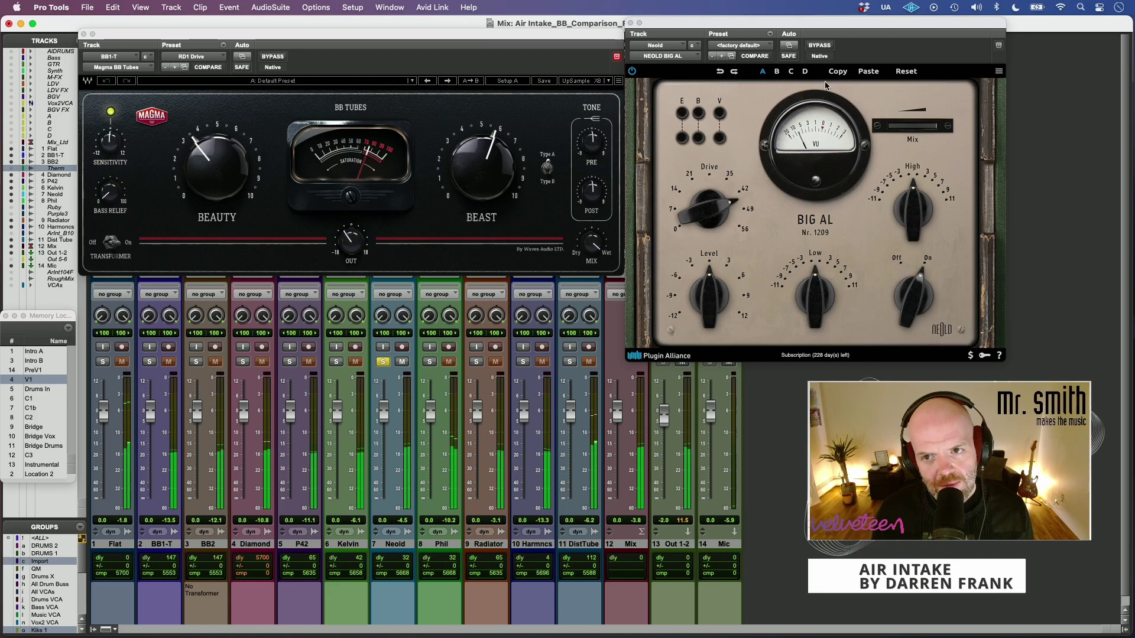
# Step: Copy Big AL's setting A over setting B again and fine-tune Drive in setting B
pyautogui.click(838, 71)
pyautogui.click(777, 72)
pyautogui.click(868, 72)
pyautogui.moveTo(708, 200); pyautogui.dragTo(710, 205)
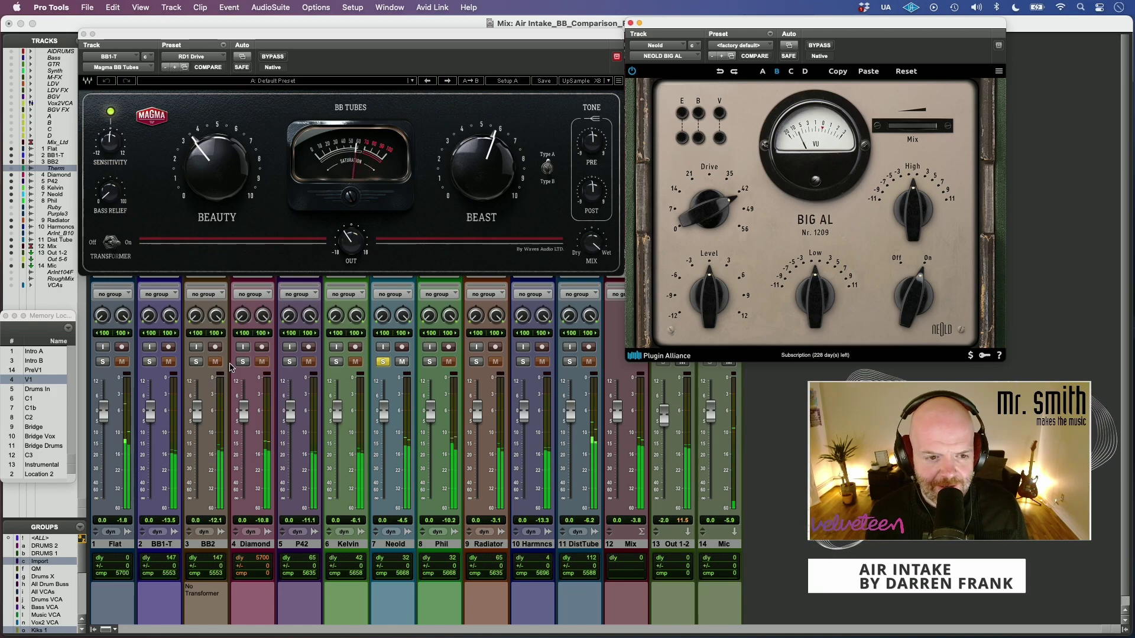
# Step: Alternate solo between BB2 and Neold to compare BB Tubes without transformer against Big AL's setting B
pyautogui.click(196, 362)
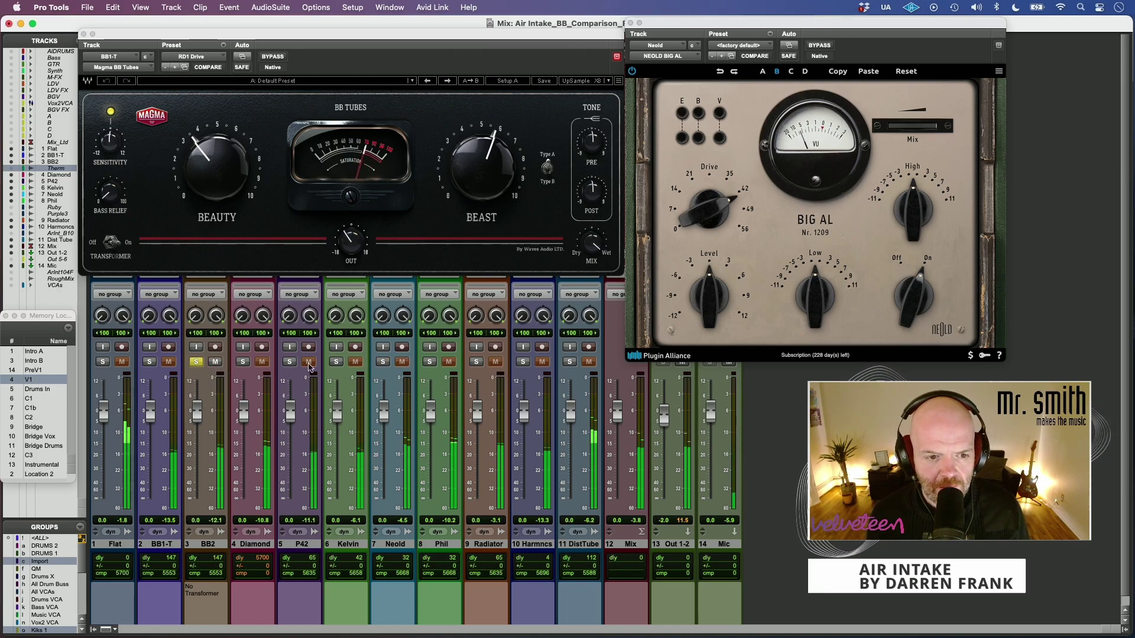
pyautogui.click(383, 362)
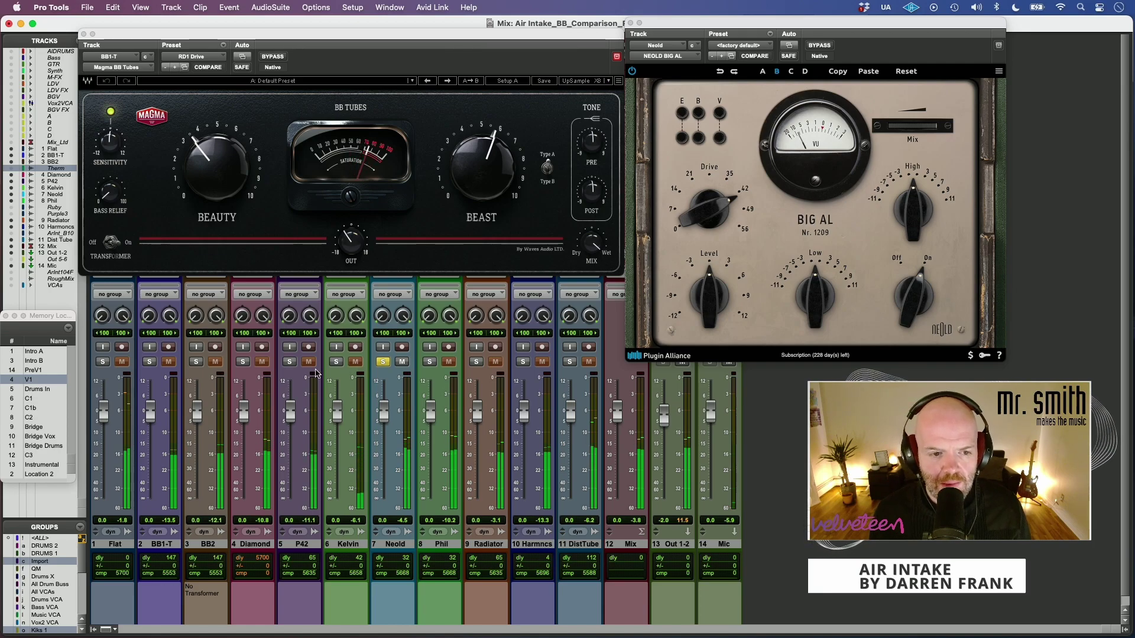
pyautogui.click(196, 362)
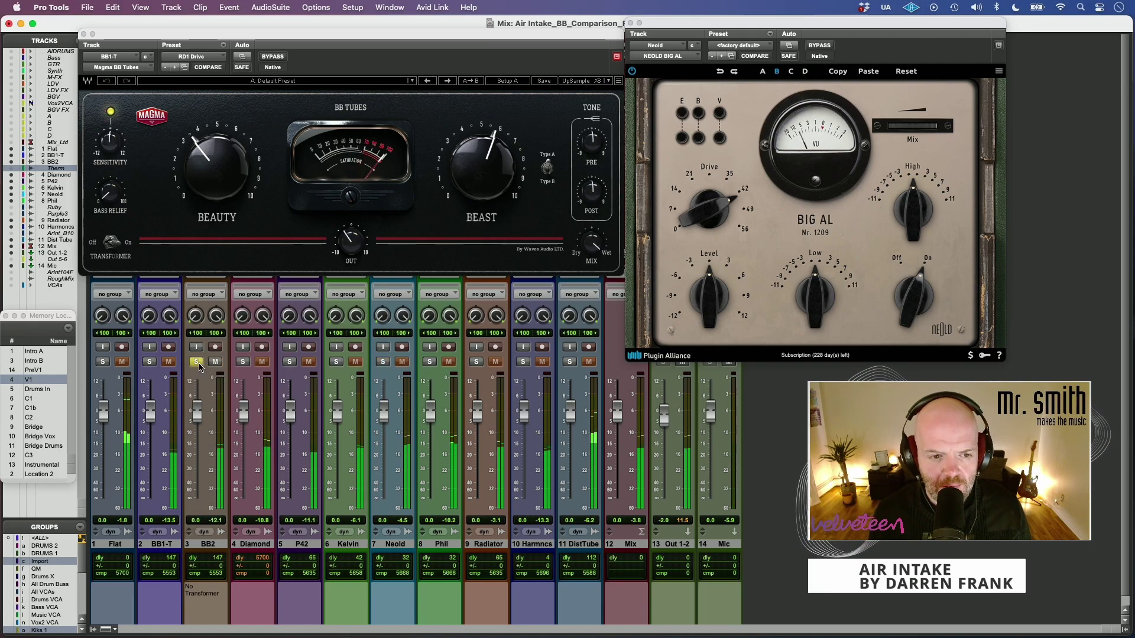
pyautogui.click(383, 362)
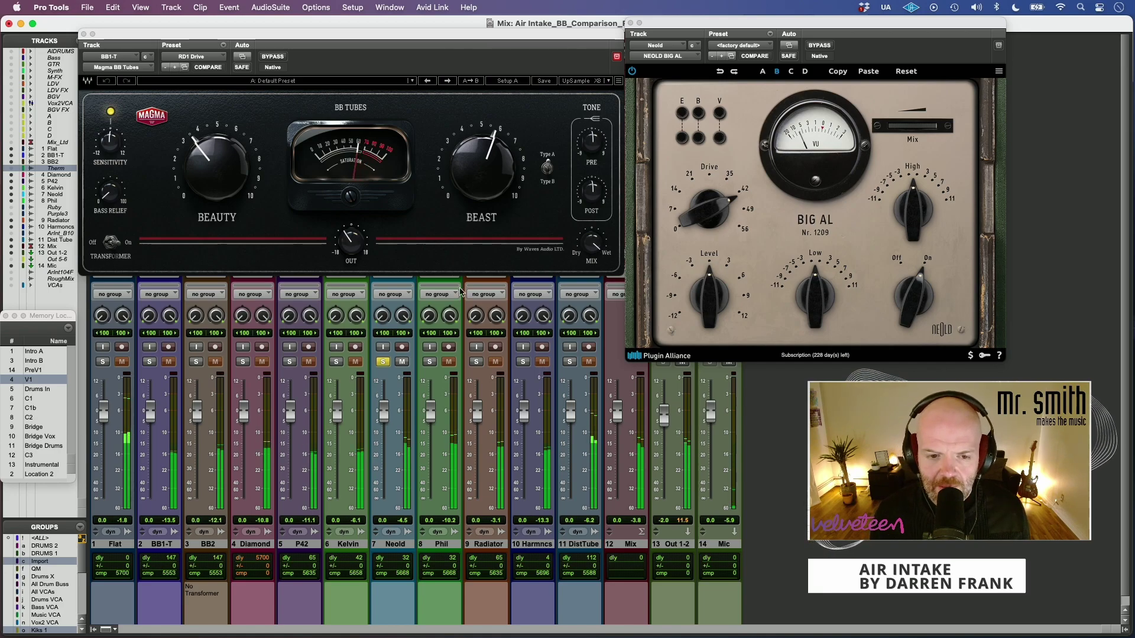
pyautogui.click(196, 361)
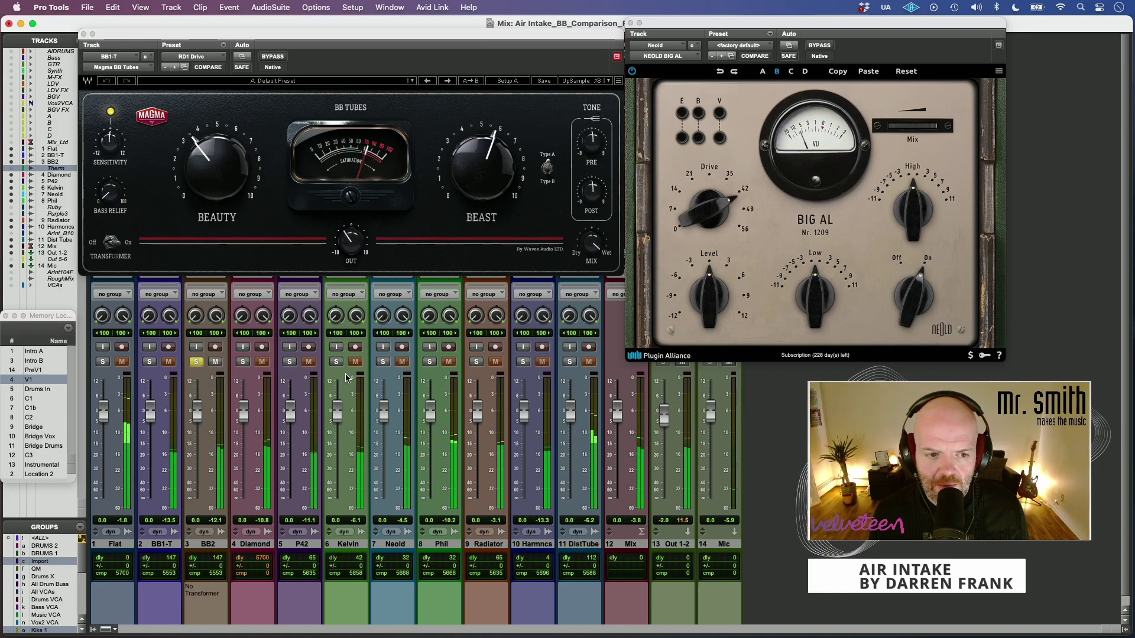
pyautogui.click(382, 363)
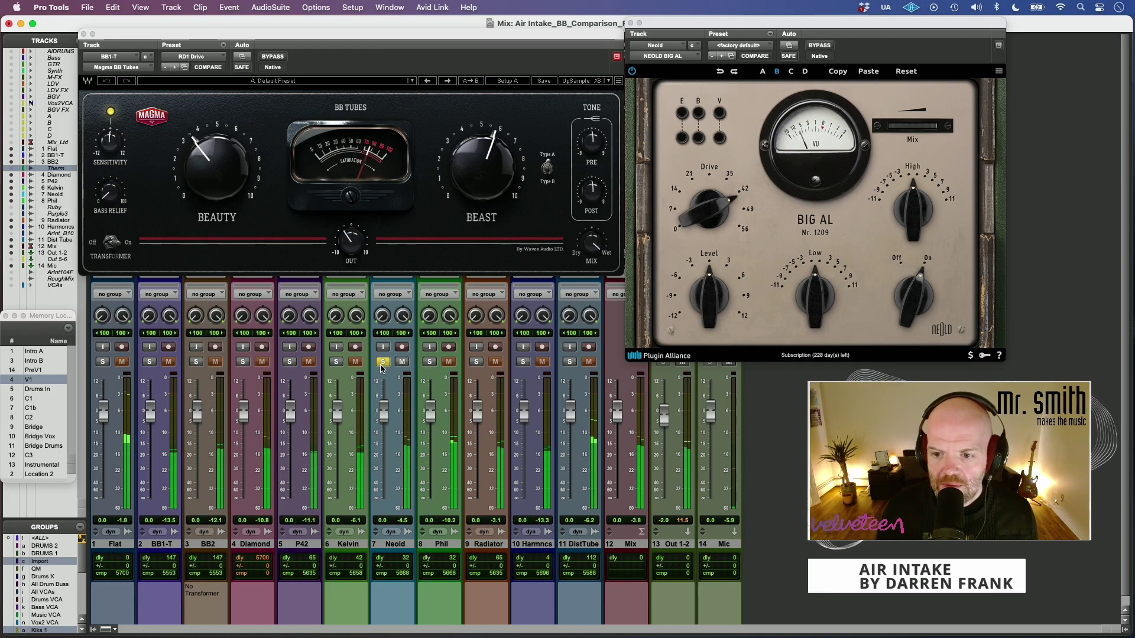
pyautogui.click(195, 361)
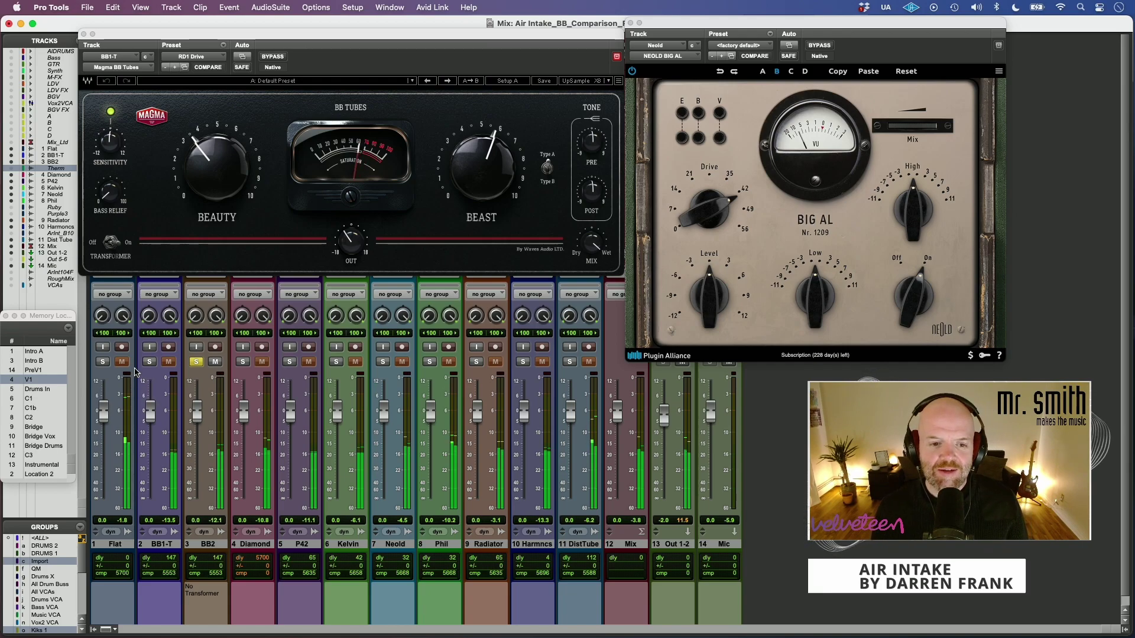
pyautogui.click(382, 361)
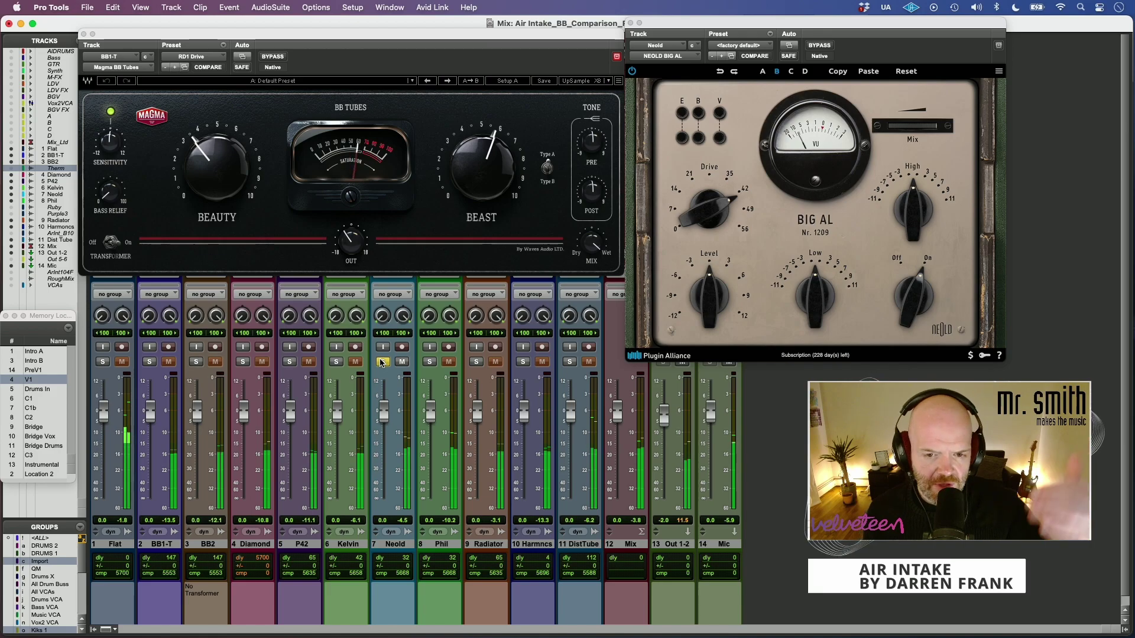
pyautogui.click(196, 361)
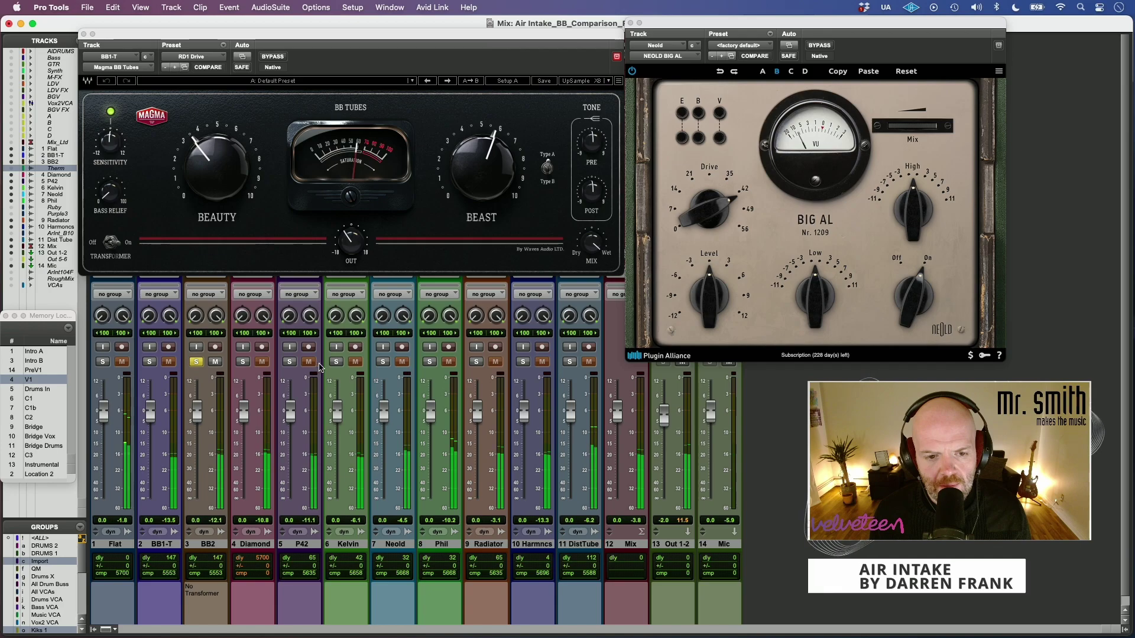
pyautogui.click(384, 364)
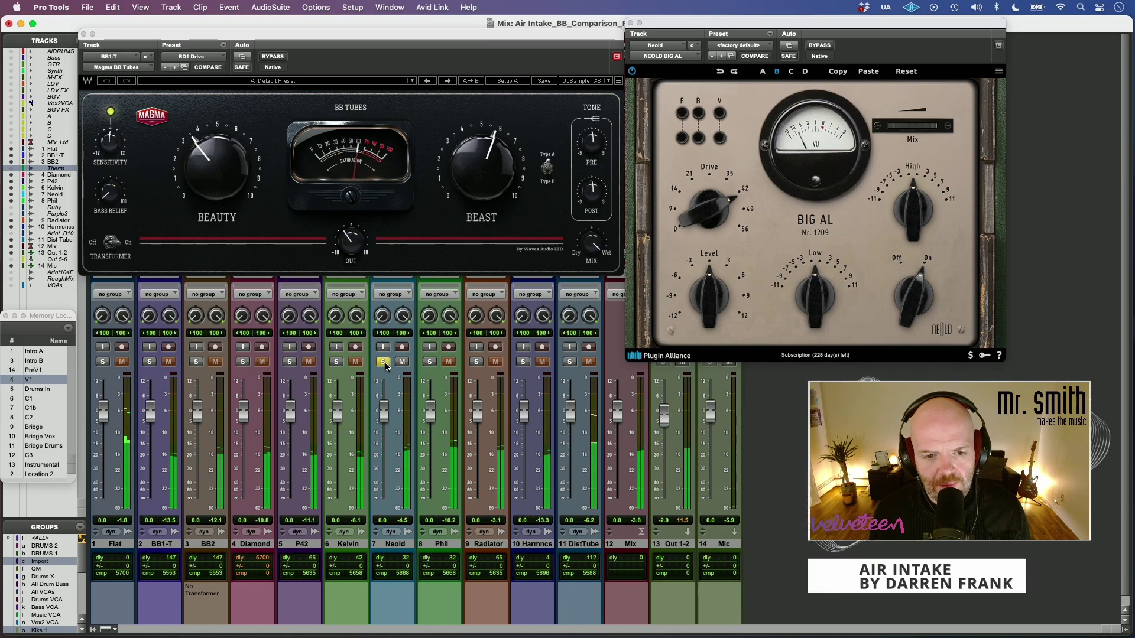
pyautogui.click(195, 363)
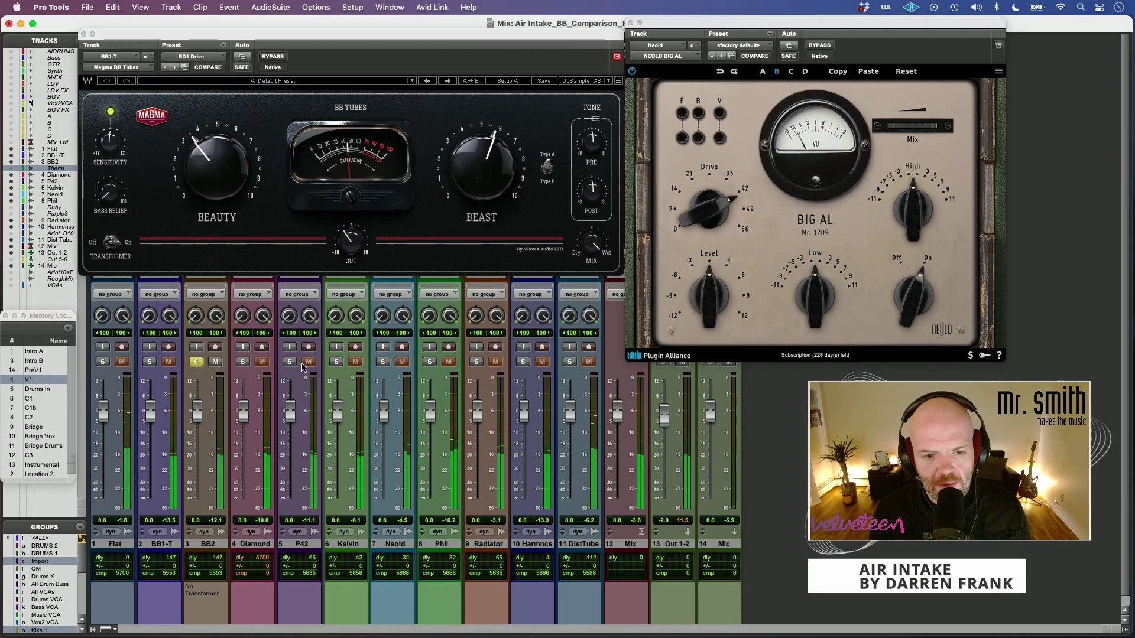
pyautogui.click(384, 363)
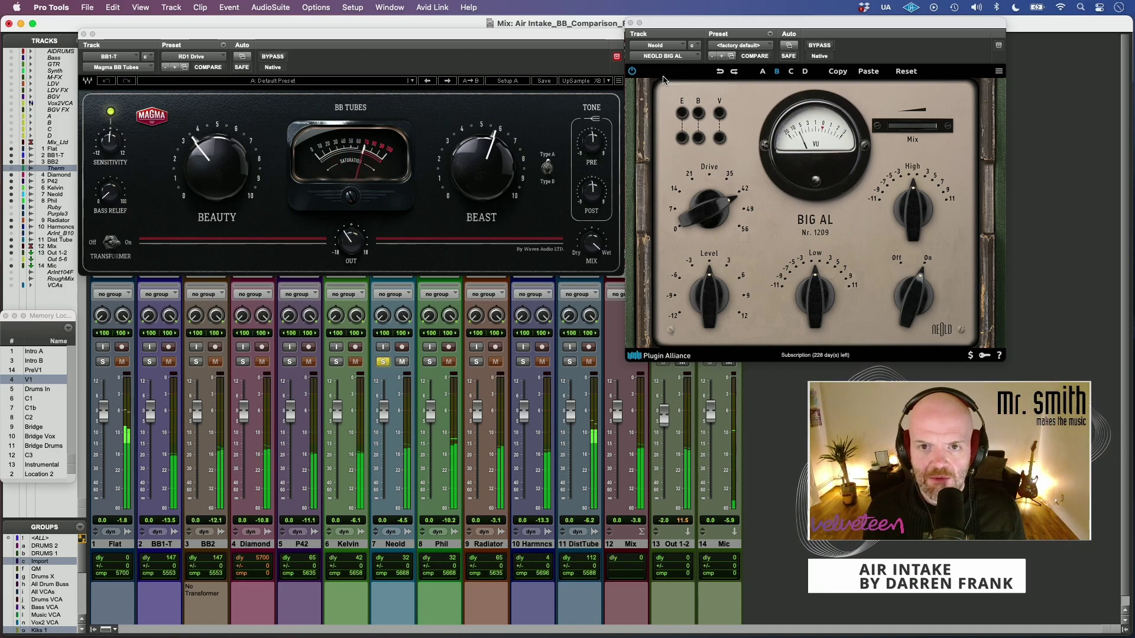
# Step: Replace Big AL with the Phil track's elysia phils cascade plug-in and place it beside BB Tubes
pyautogui.click(630, 23)
pyautogui.moveTo(585, 38); pyautogui.dragTo(583, 87)
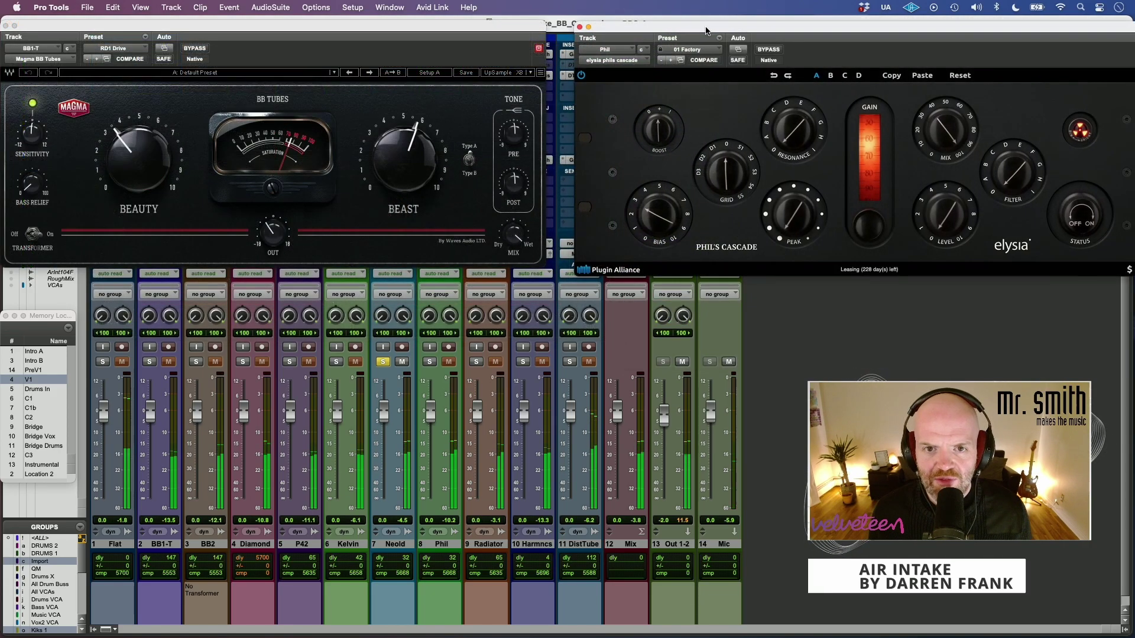
pyautogui.moveTo(500, 30); pyautogui.dragTo(508, 31)
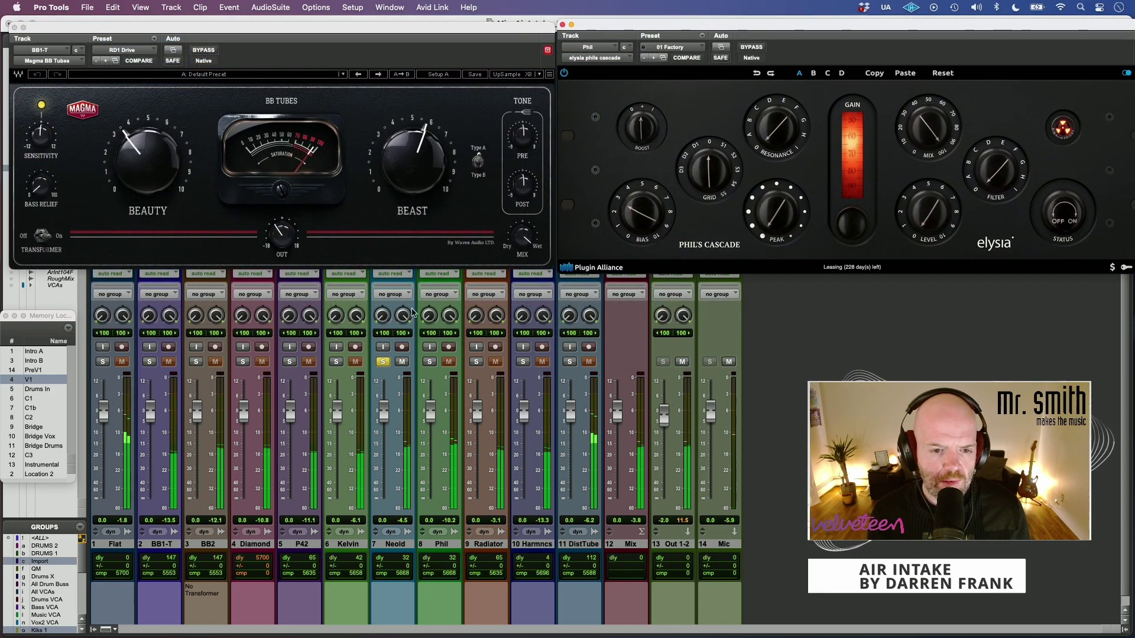
# Step: Alternate solo between BB1-T and Phil to compare BB Tubes with Phil's Cascade
pyautogui.click(150, 361)
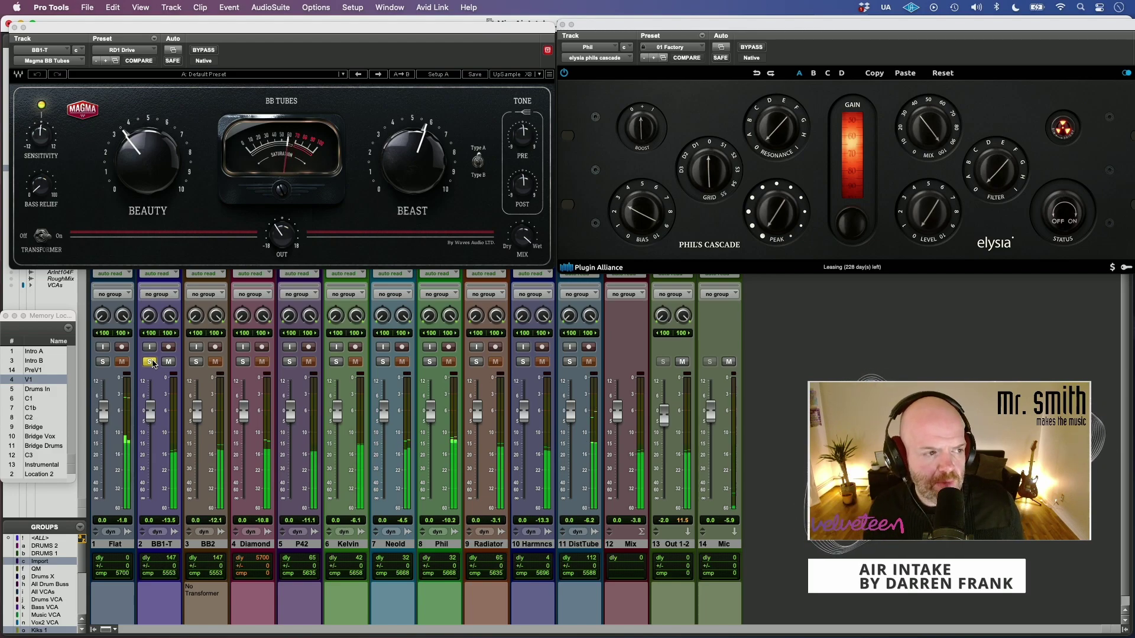
pyautogui.click(431, 364)
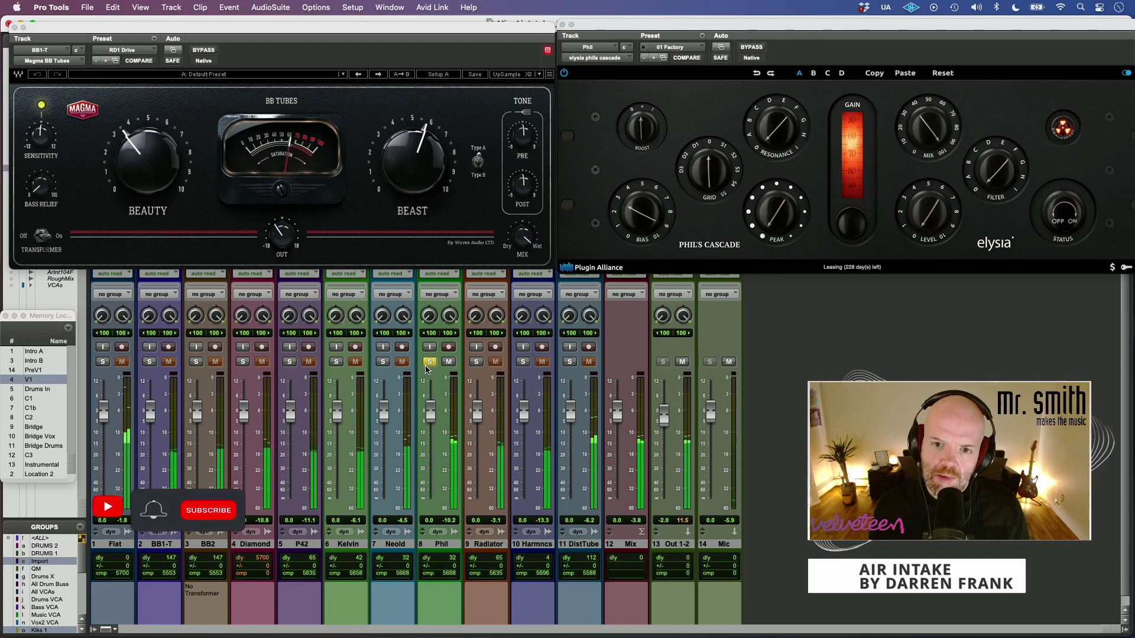
pyautogui.click(150, 362)
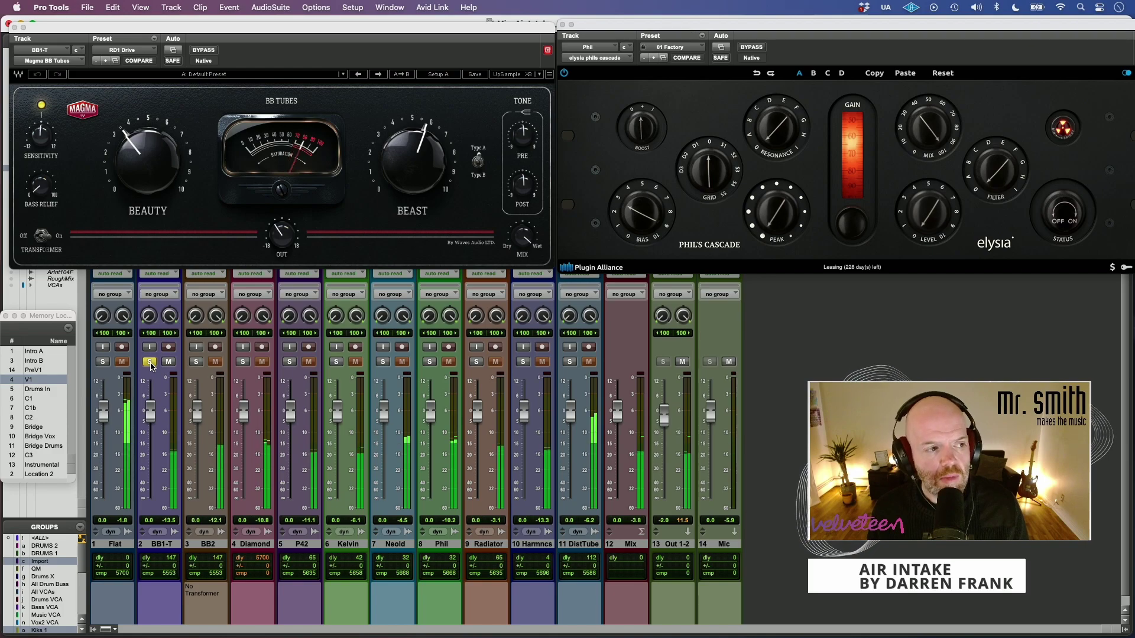
pyautogui.click(432, 362)
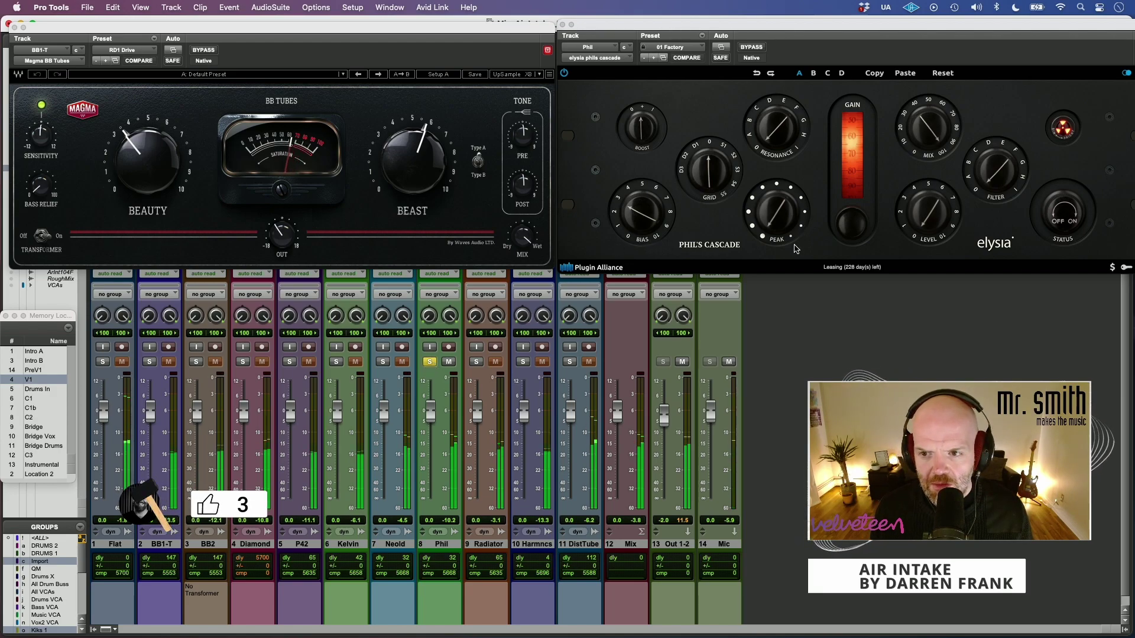
# Step: Copy Phil's Cascade setting A into setting B and adjust Gain in setting B
pyautogui.click(879, 74)
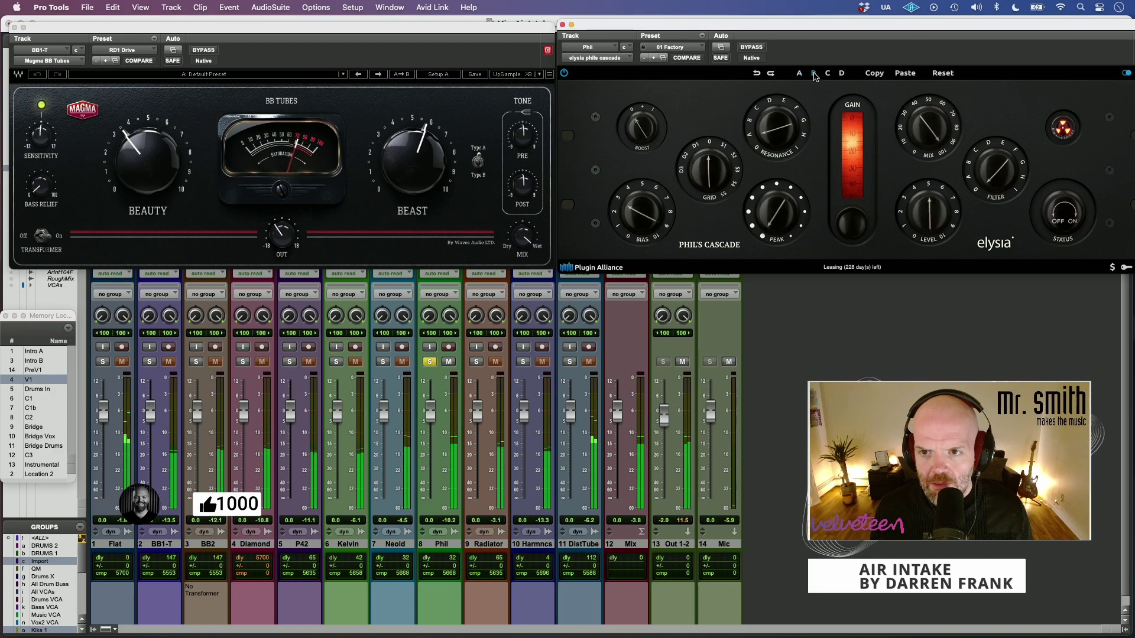
pyautogui.click(813, 73)
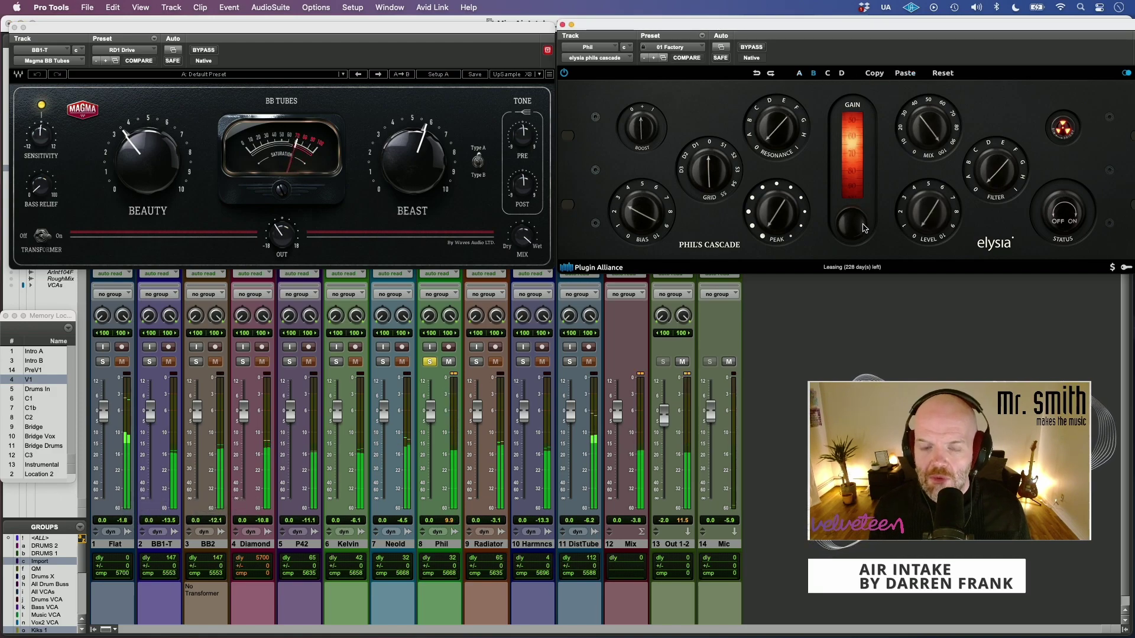
pyautogui.moveTo(859, 226)
pyautogui.scroll(-4, 858, 227)
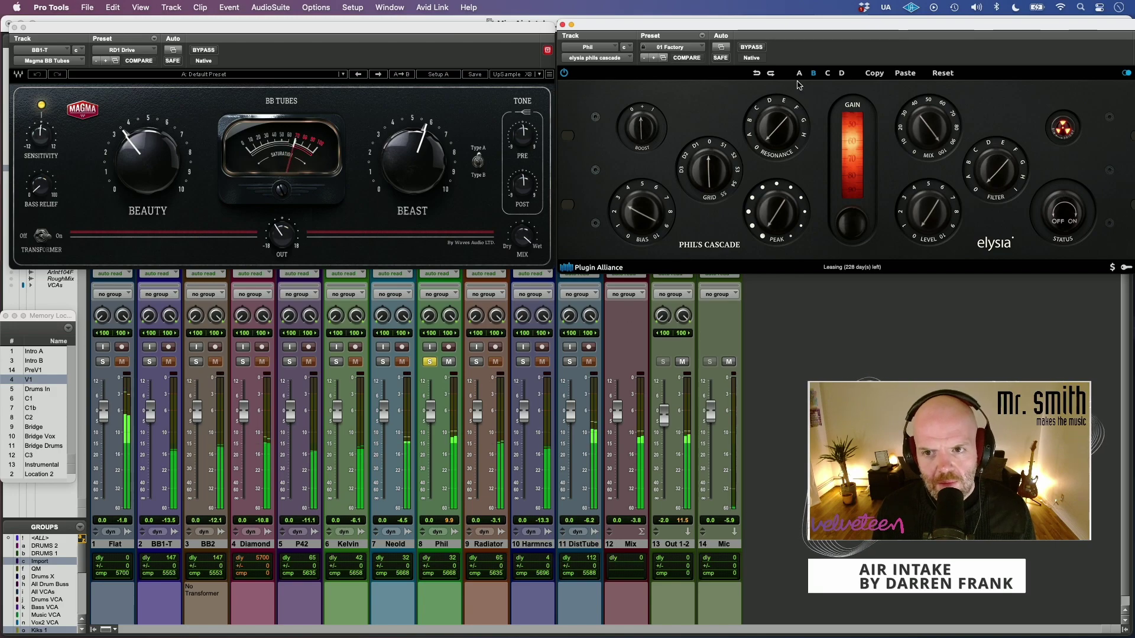
# Step: Compare Phil's Cascade settings A and B, ending on setting A
pyautogui.click(813, 73)
pyautogui.click(813, 73)
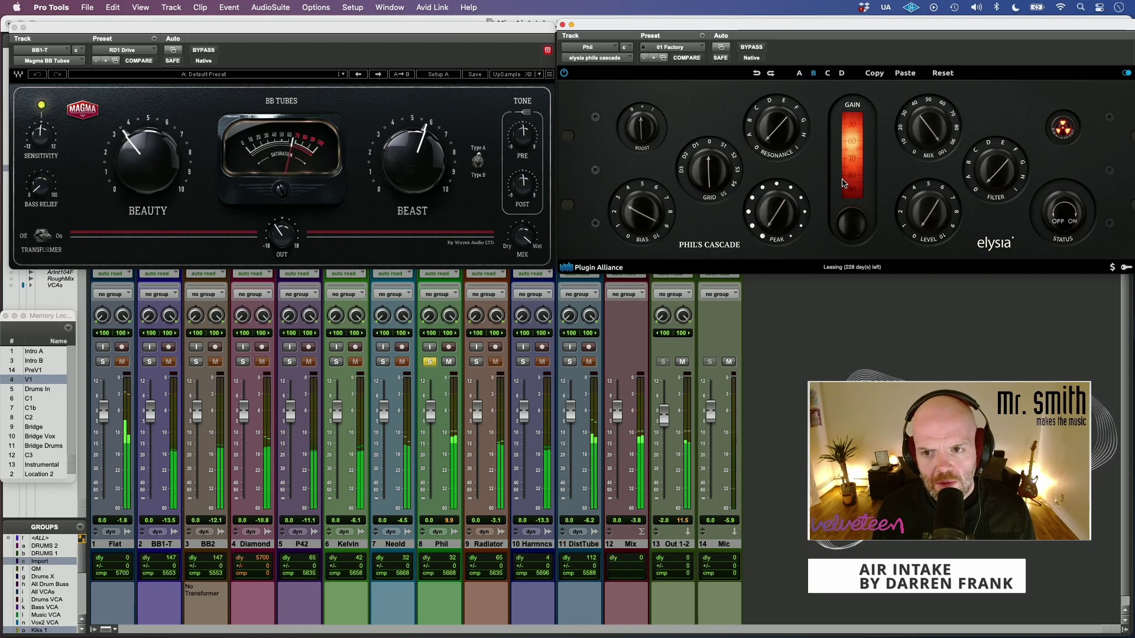
pyautogui.click(798, 73)
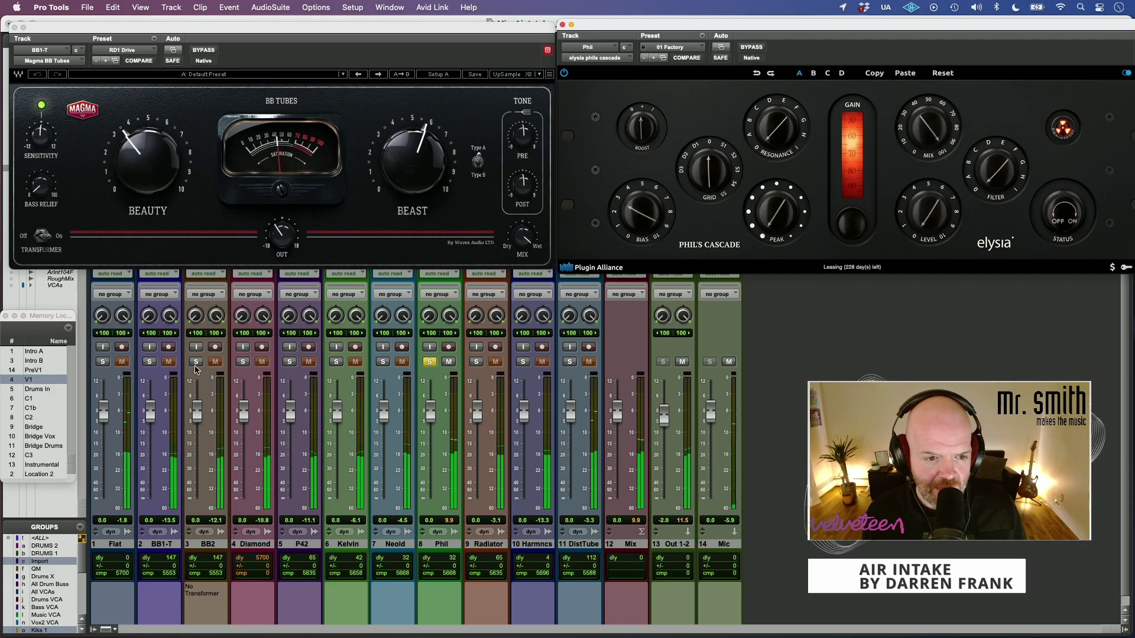
# Step: Solo BB2, BB1-T and Phil in turn to compare them with Phil's Cascade on setting A
pyautogui.click(197, 363)
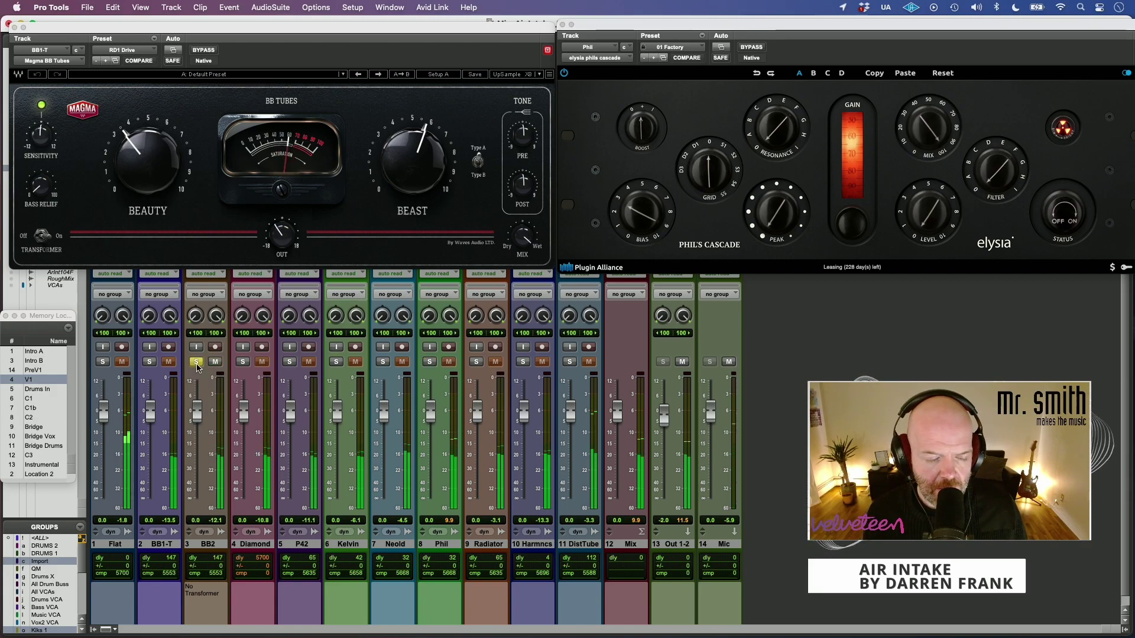
pyautogui.click(151, 363)
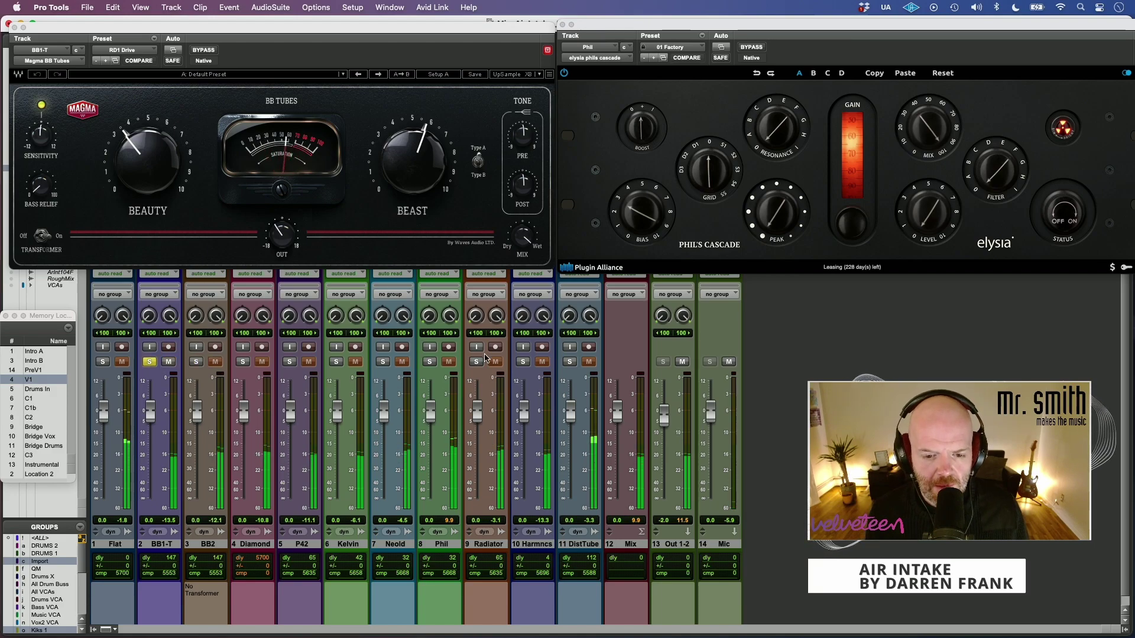
pyautogui.click(431, 363)
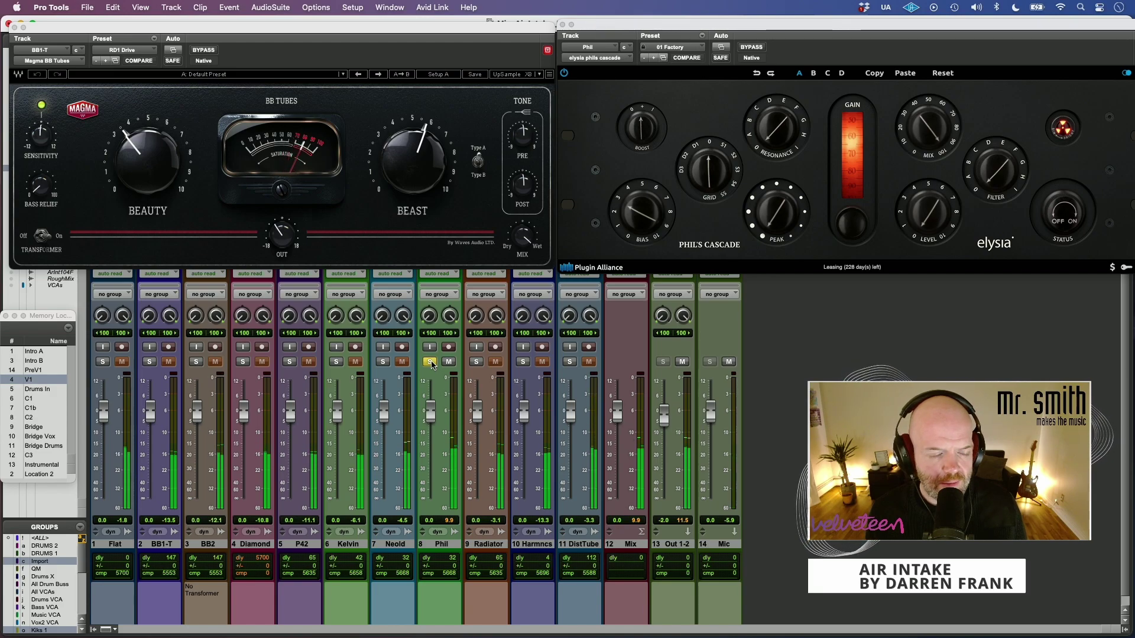
pyautogui.click(149, 362)
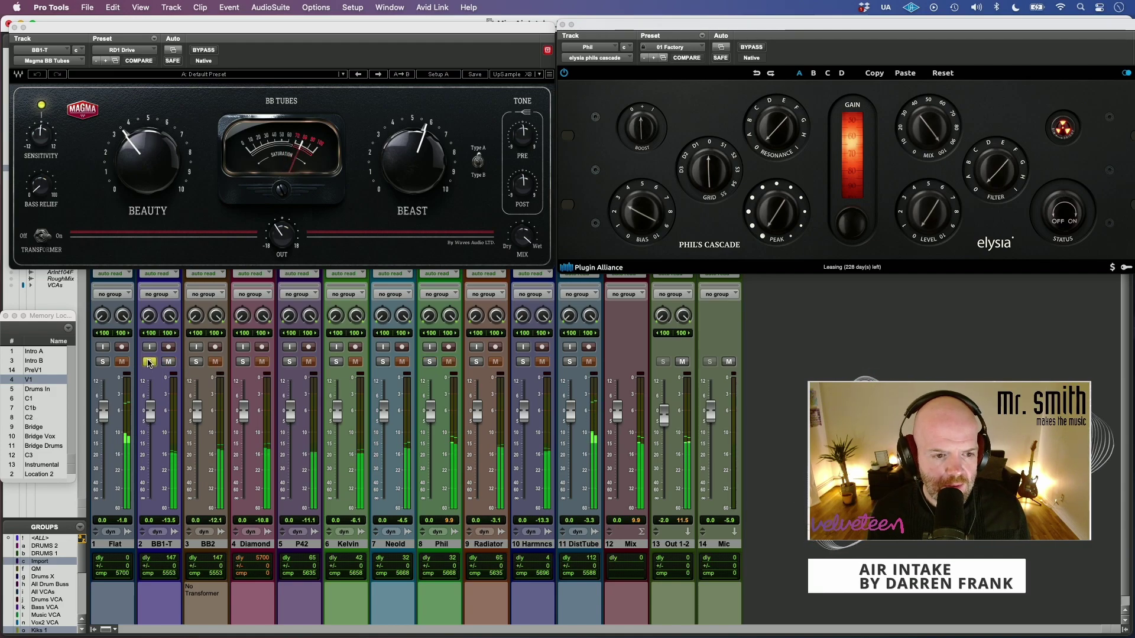
# Step: Solo Phil, switch Phil's Cascade to setting B and adjust its Gain to about 70.9
pyautogui.click(430, 362)
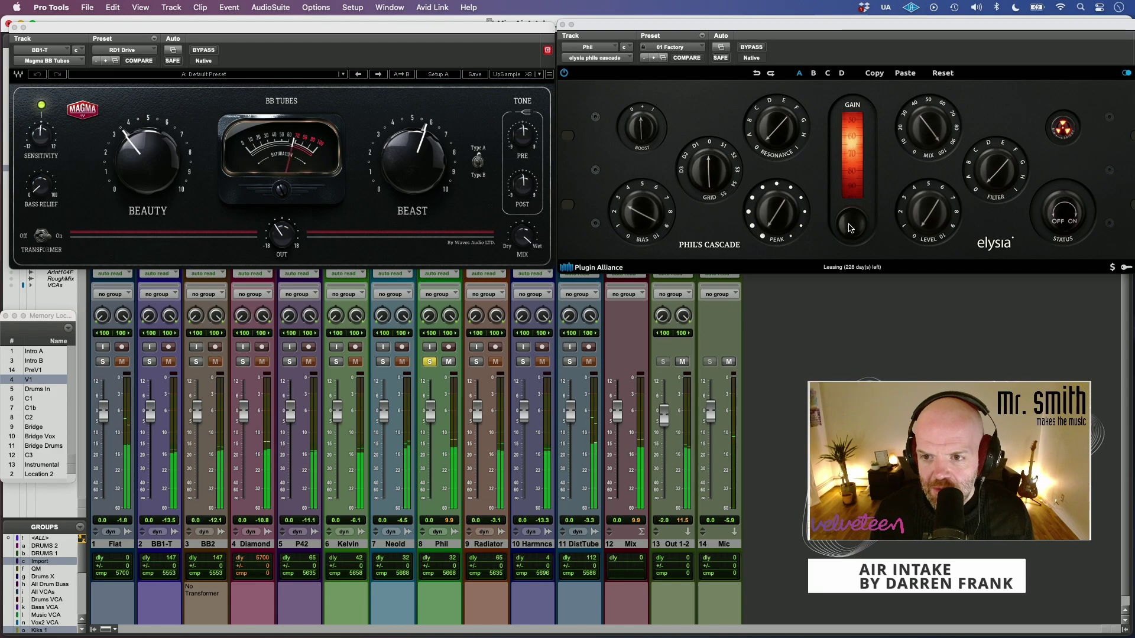
pyautogui.click(814, 73)
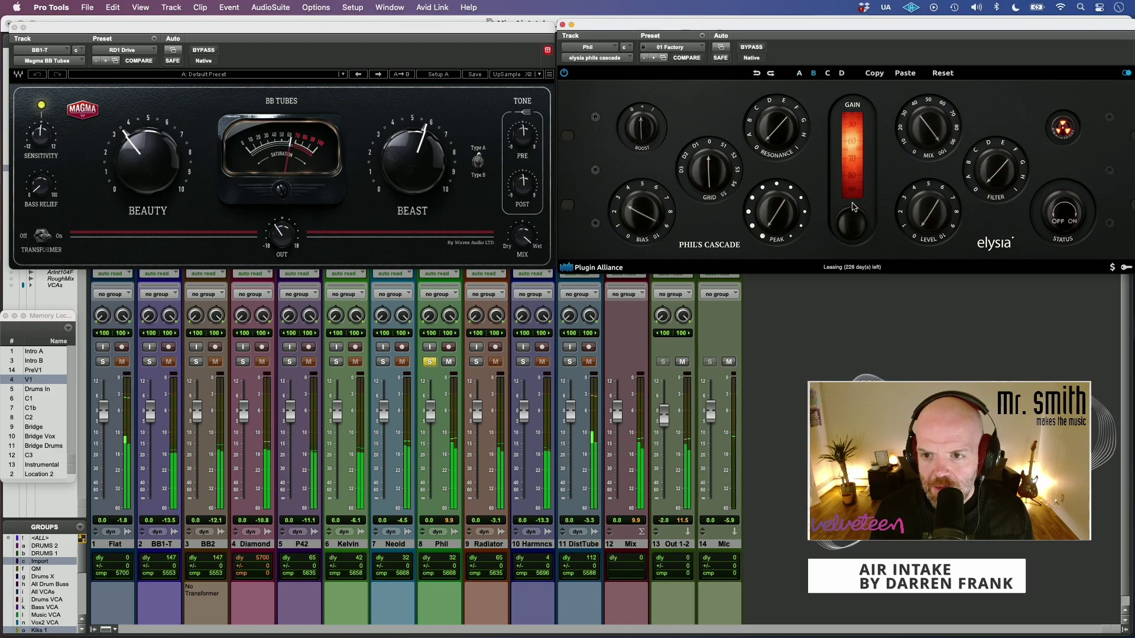
pyautogui.scroll(5, 851, 223)
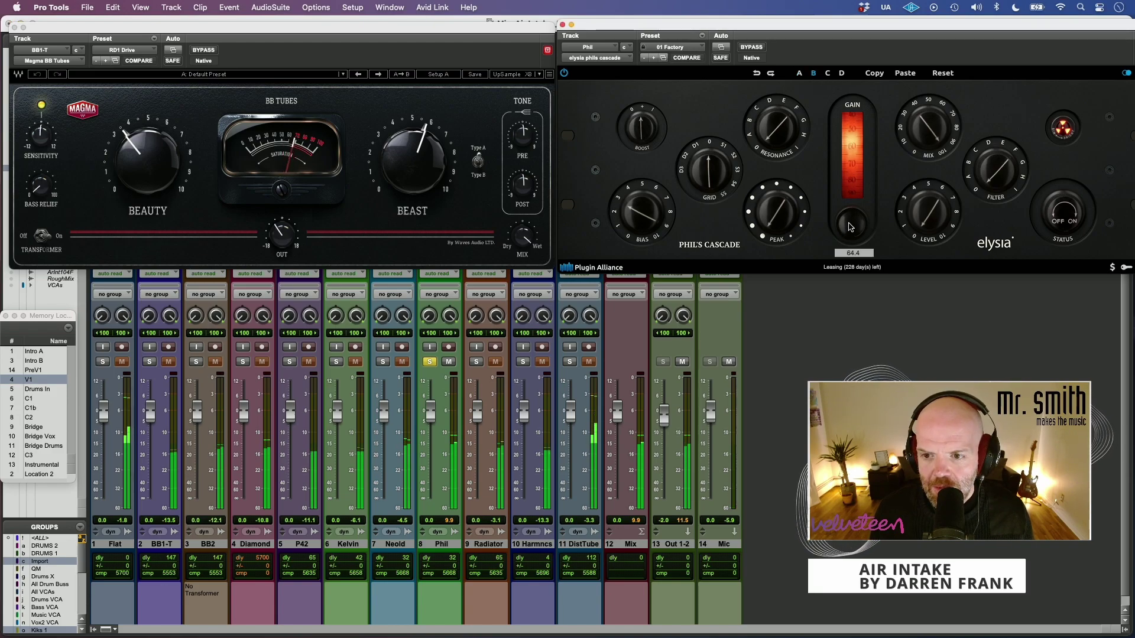
pyautogui.scroll(-1, 853, 220)
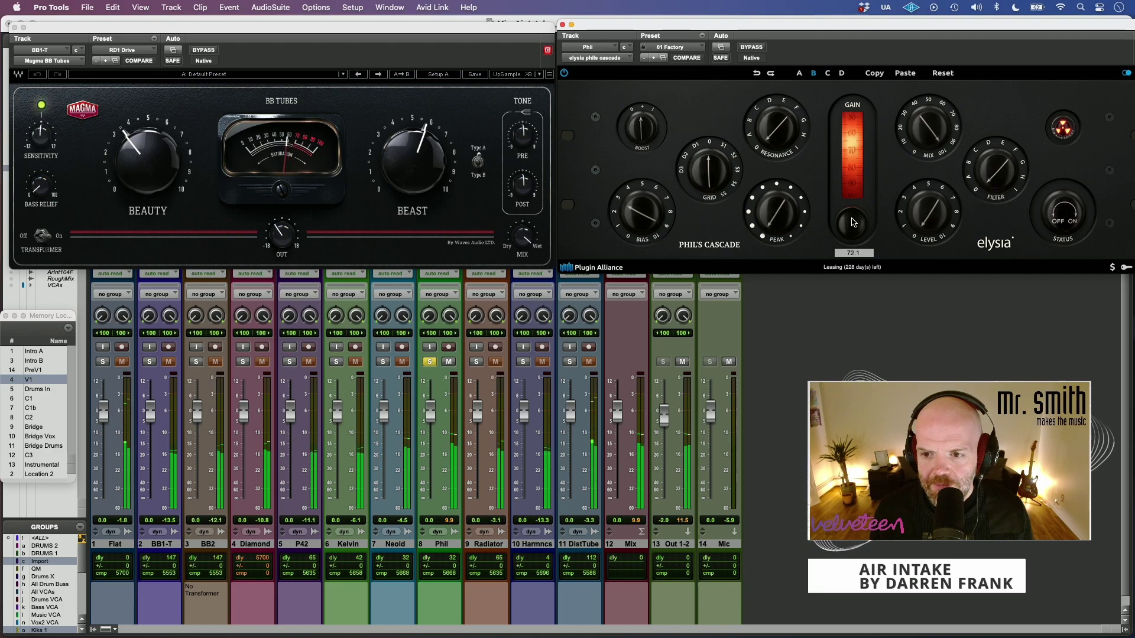
pyautogui.scroll(3, 852, 224)
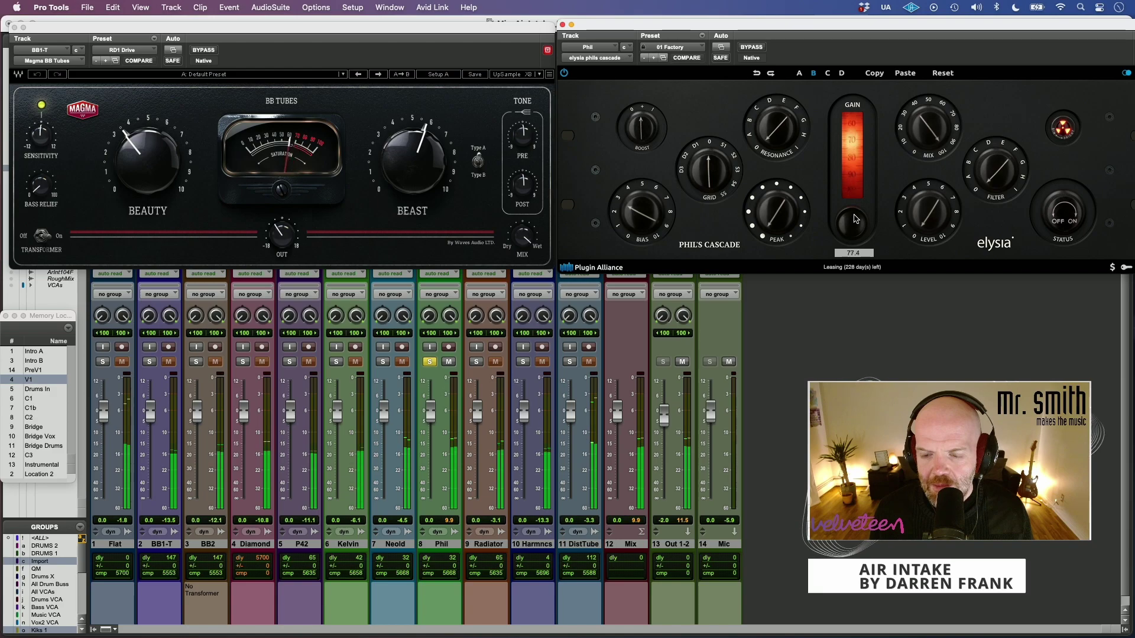
pyautogui.scroll(-10, 853, 223)
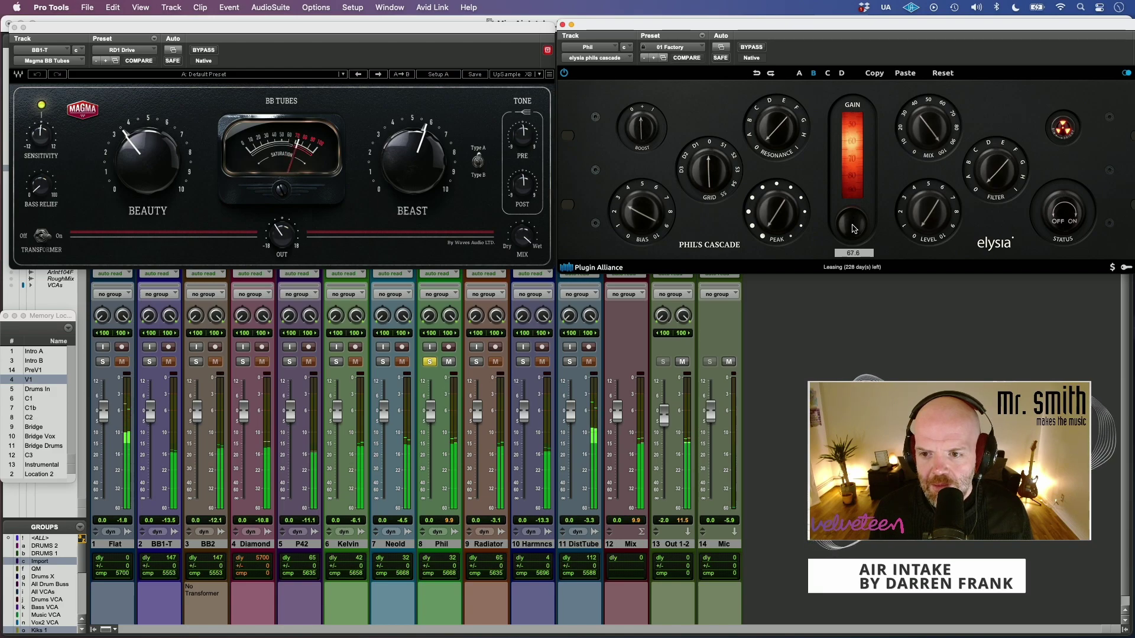
pyautogui.scroll(10, 854, 231)
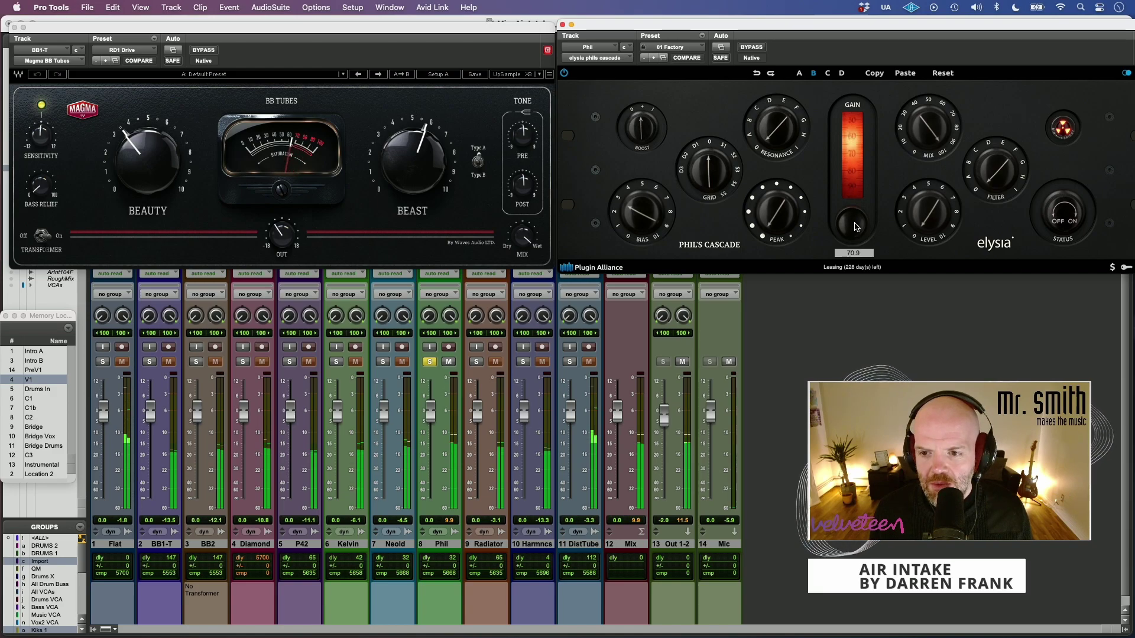
# Step: Return Phil's Cascade to setting A and solo BB1-T and Phil in turn to compare them
pyautogui.click(799, 73)
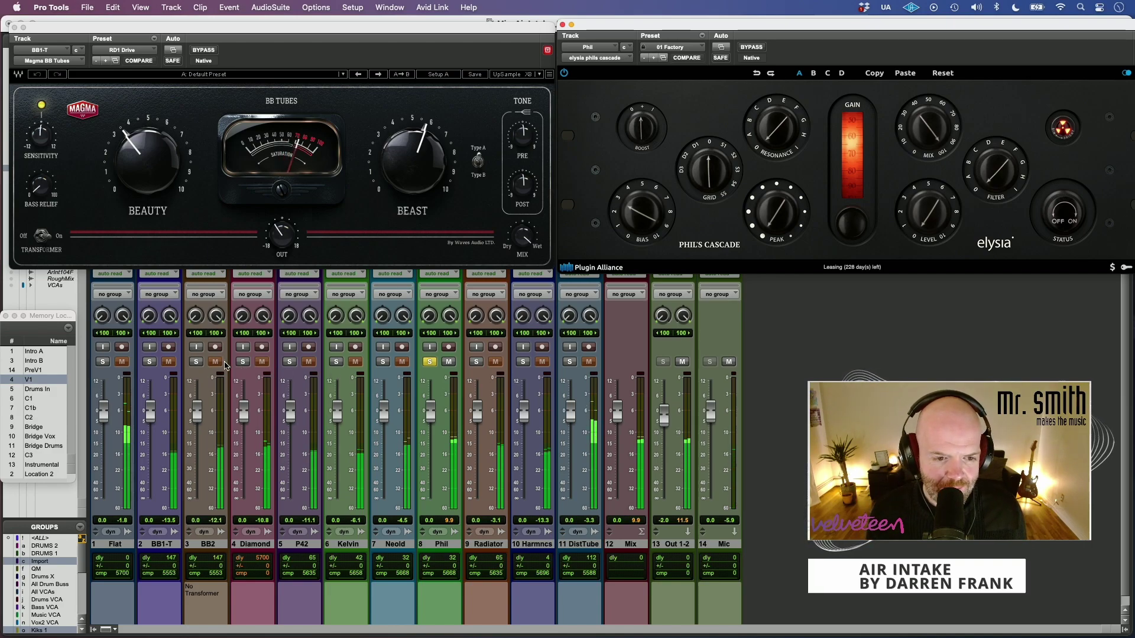
pyautogui.click(148, 362)
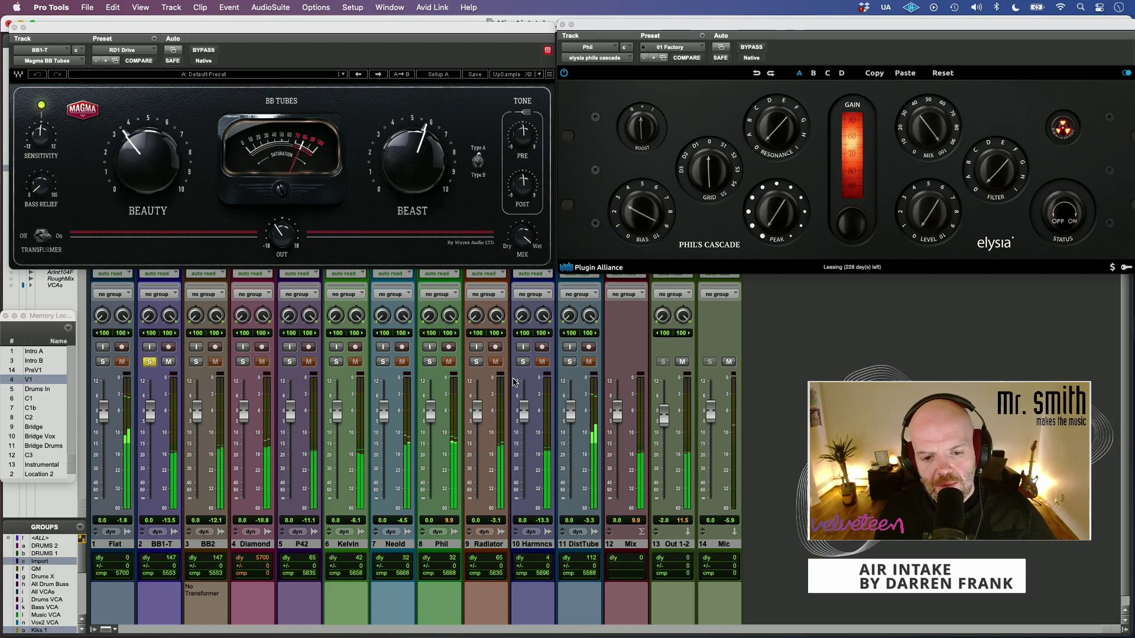
pyautogui.click(430, 362)
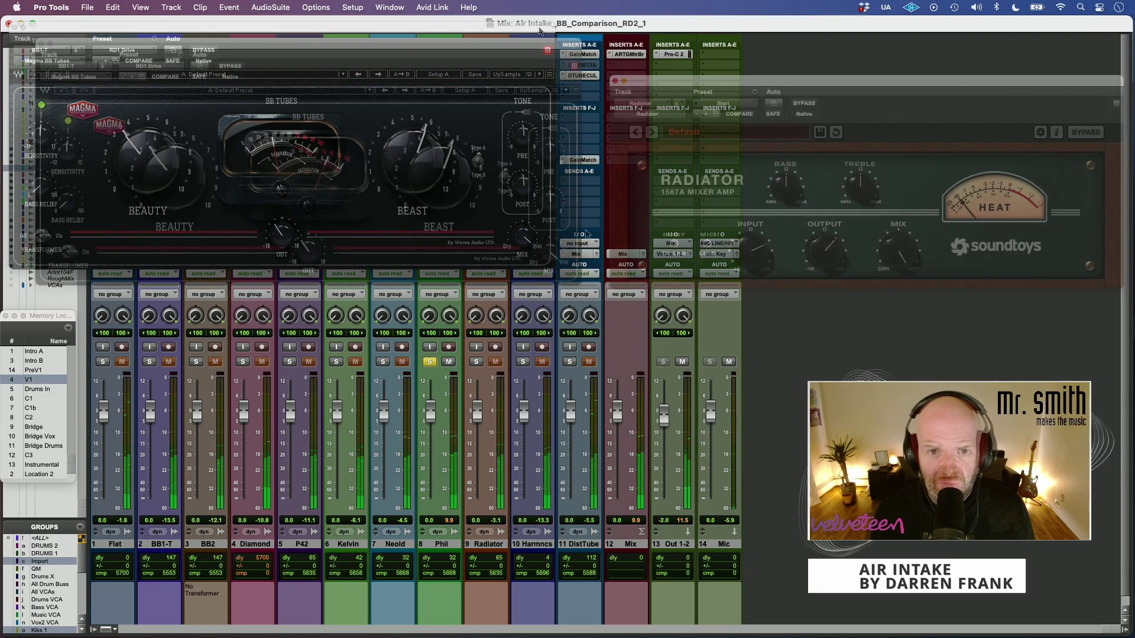
# Step: Place the Radiator window beside BB Tubes and alternate solo between BB1-T and Radiator to compare them
pyautogui.click(150, 362)
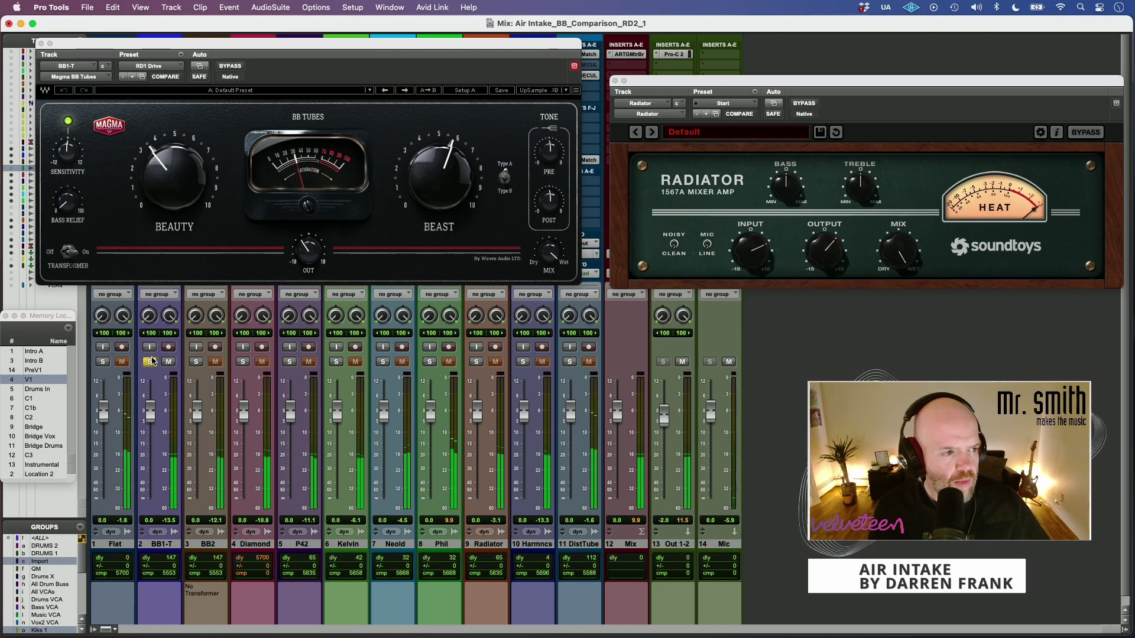
pyautogui.moveTo(786, 93); pyautogui.dragTo(757, 49)
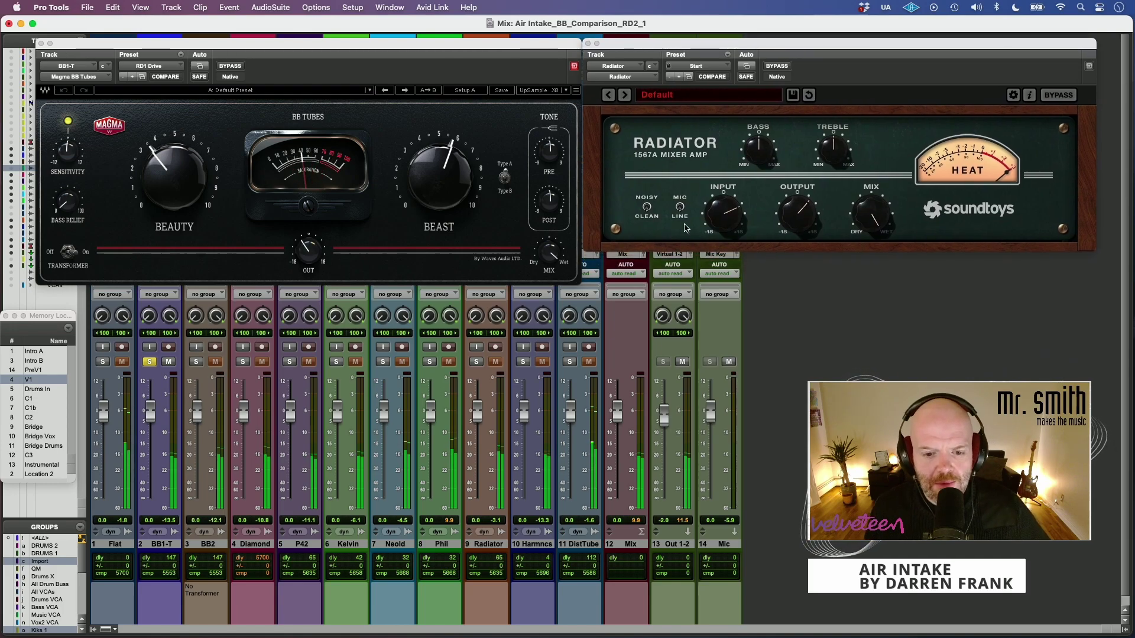
pyautogui.click(476, 362)
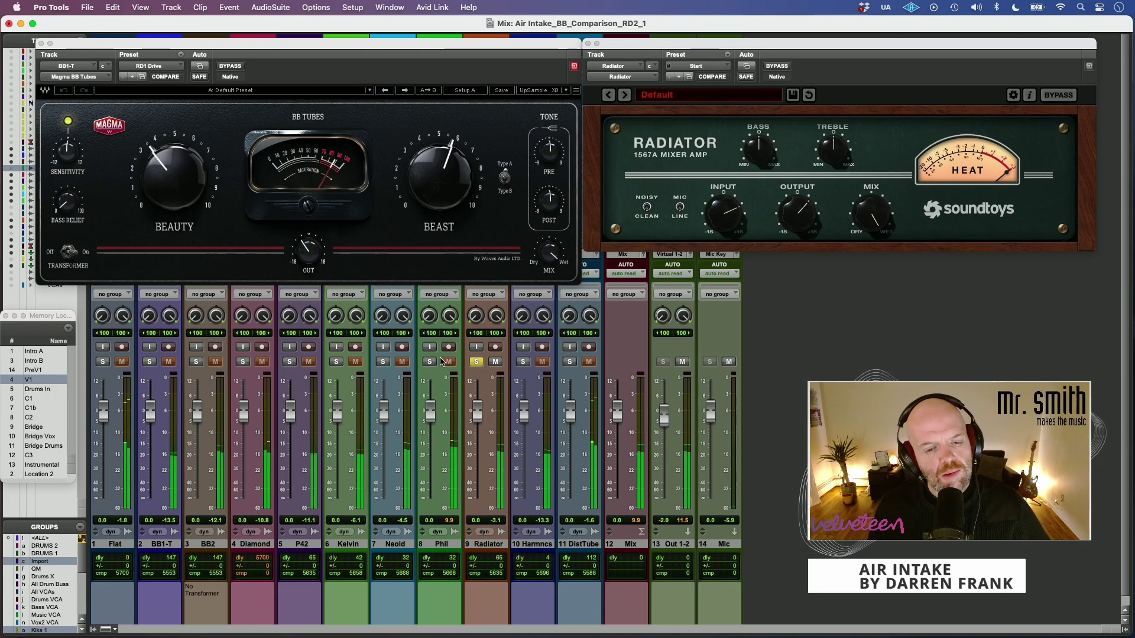
pyautogui.click(149, 362)
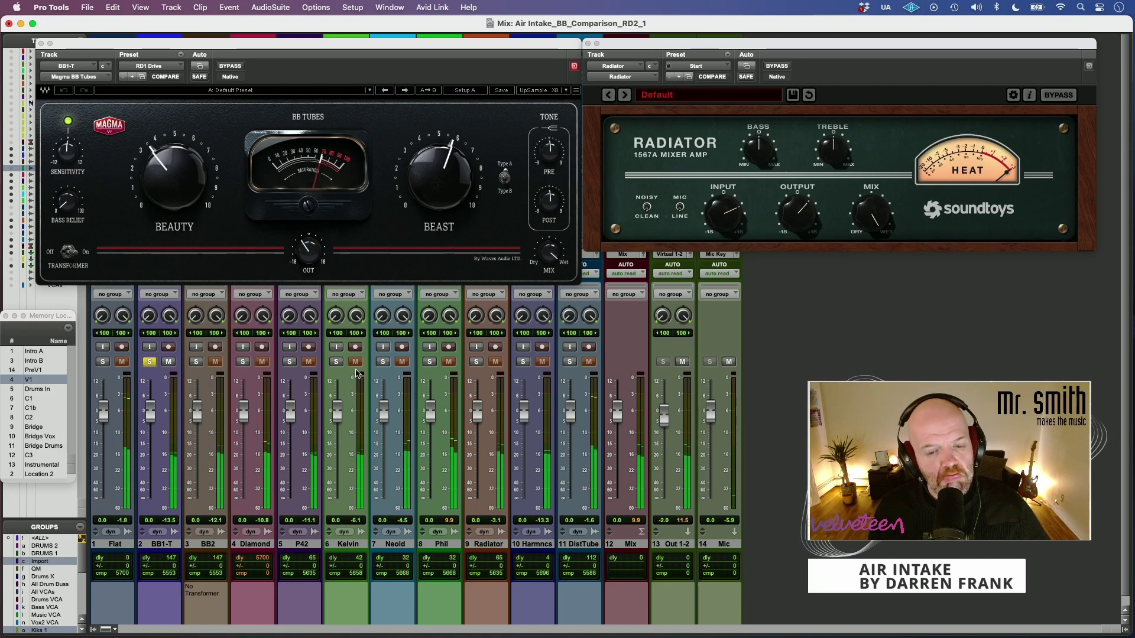
pyautogui.click(477, 362)
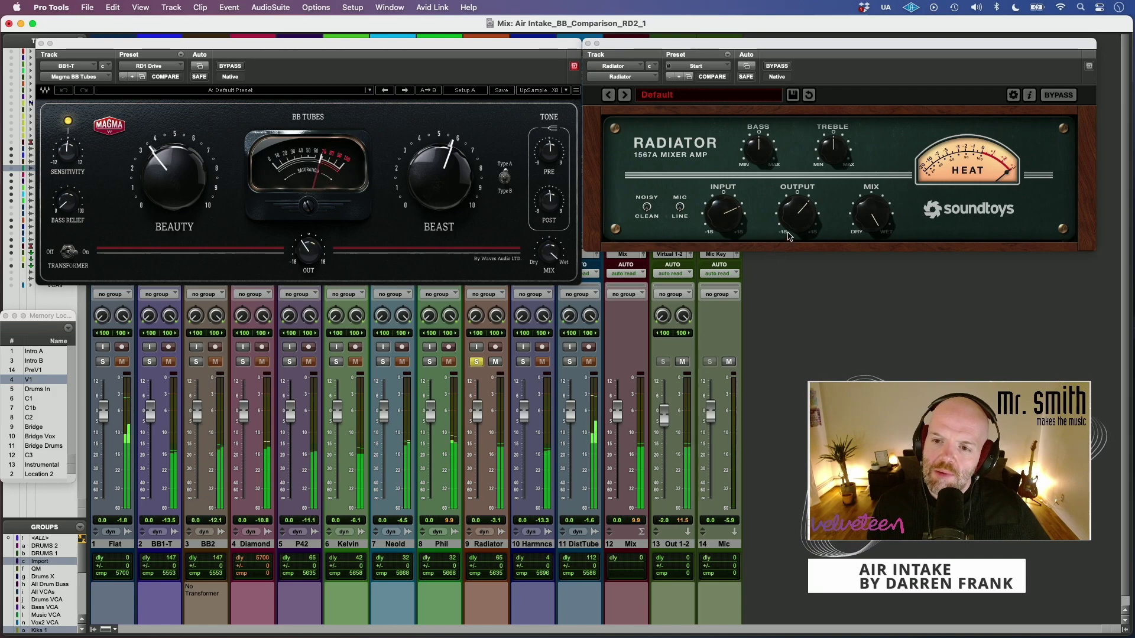
# Step: Adjust Radiator's Output and set its Input to 6.30 dB
pyautogui.click(792, 223)
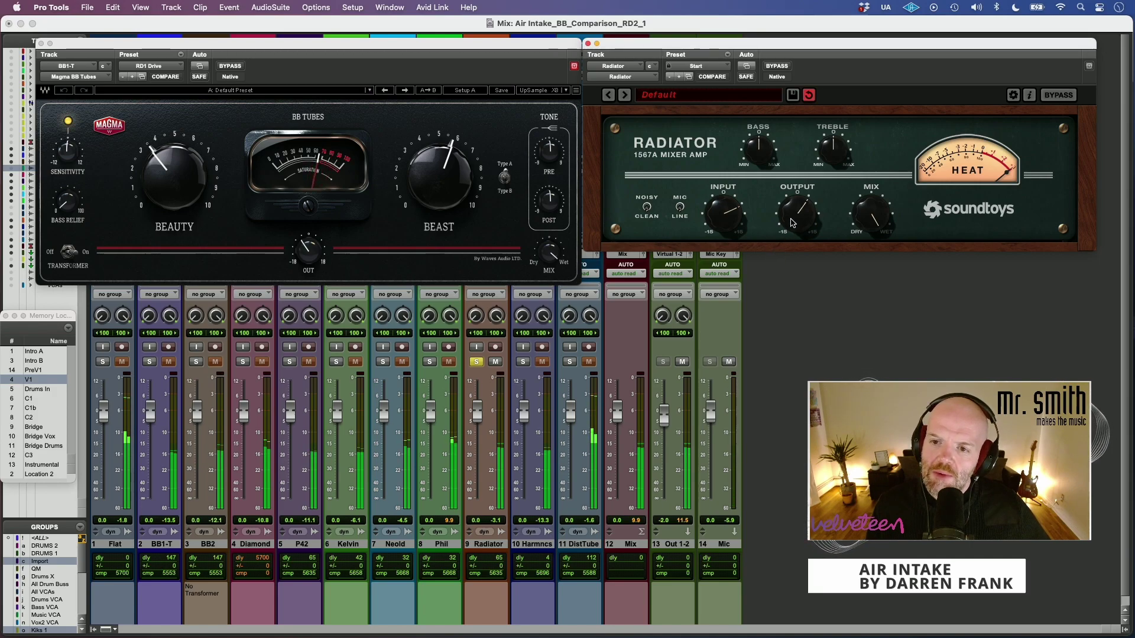
pyautogui.moveTo(793, 223); pyautogui.dragTo(796, 224)
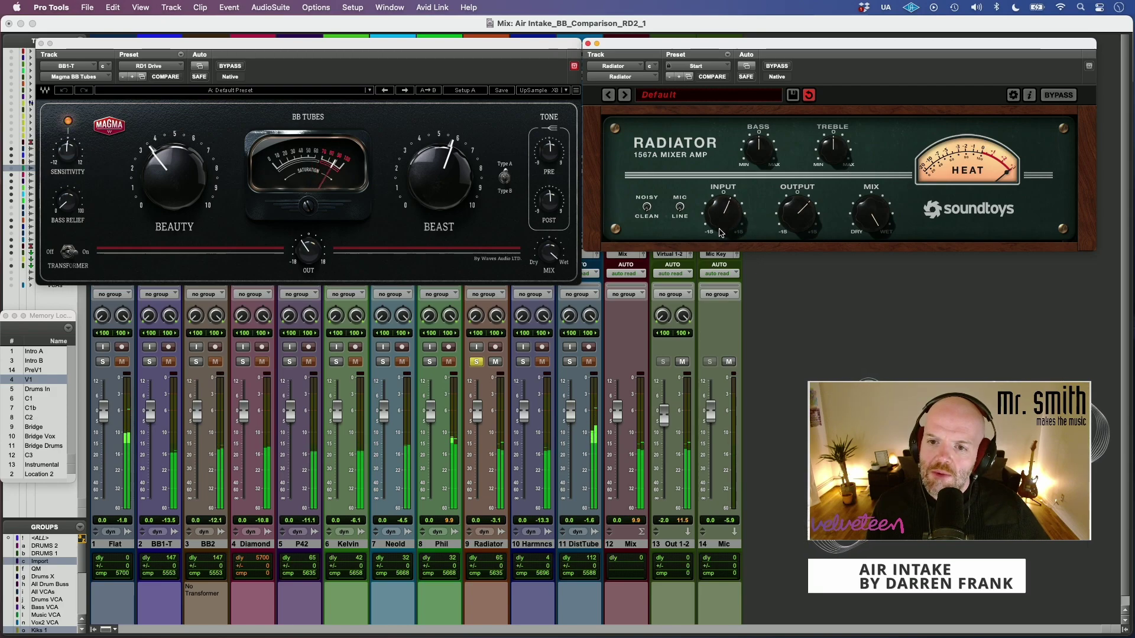
pyautogui.moveTo(723, 207)
pyautogui.mouseDown()
pyautogui.moveTo(723, 189)
pyautogui.moveTo(722, 219)
pyautogui.mouseUp()
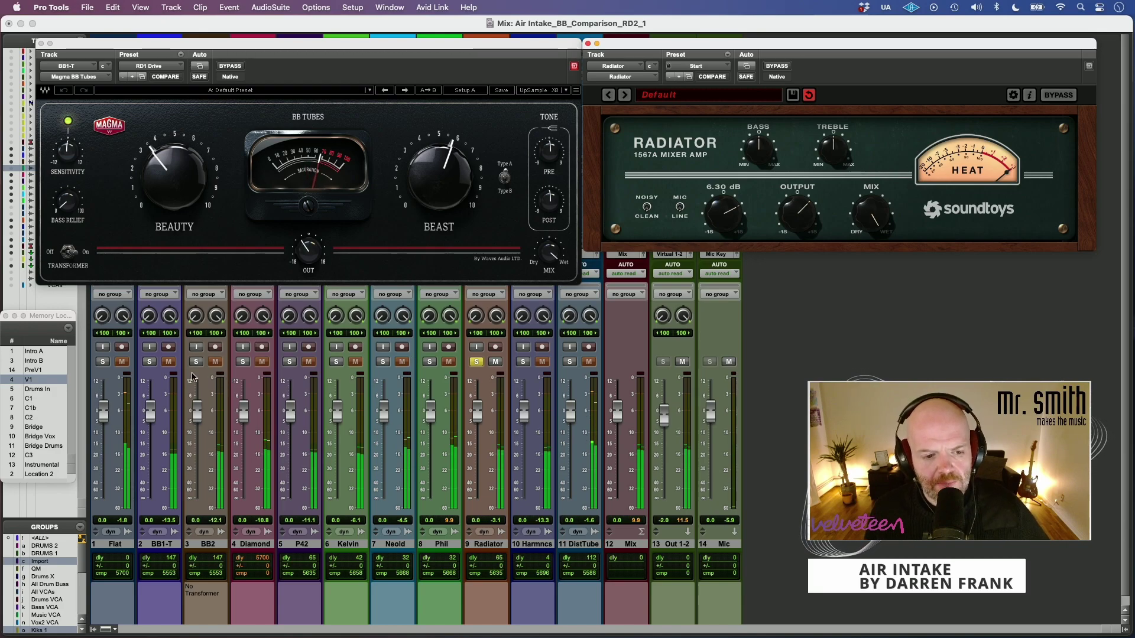
# Step: Solo BB1-T, BB2 and Radiator in turn to compare both BB Tubes tracks with Radiator, ending on Radiator
pyautogui.click(151, 363)
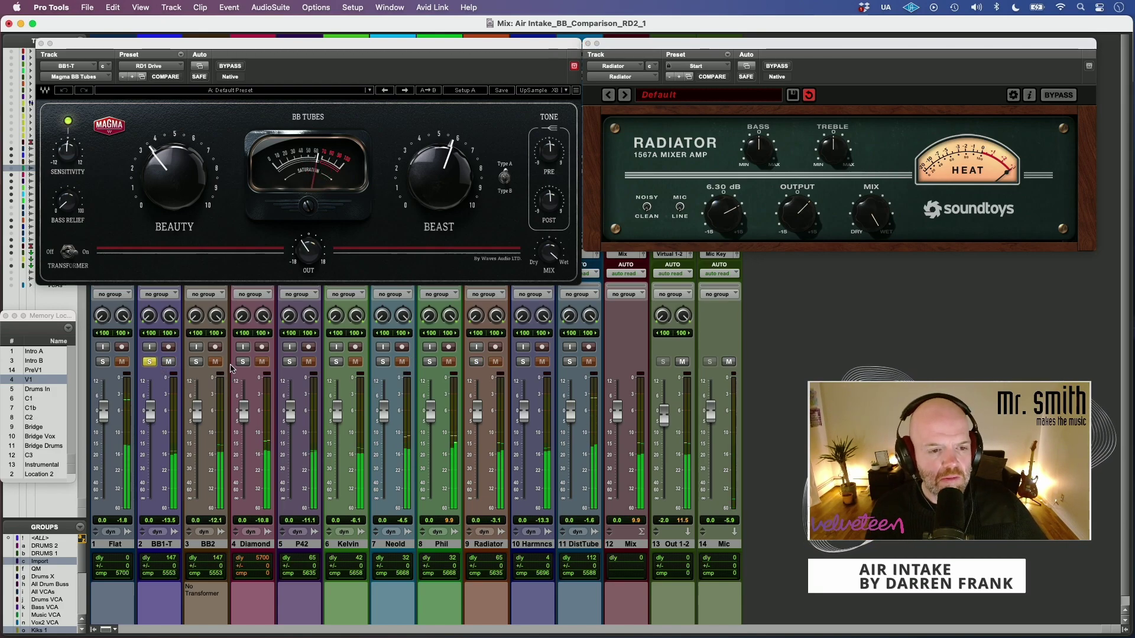
pyautogui.click(197, 363)
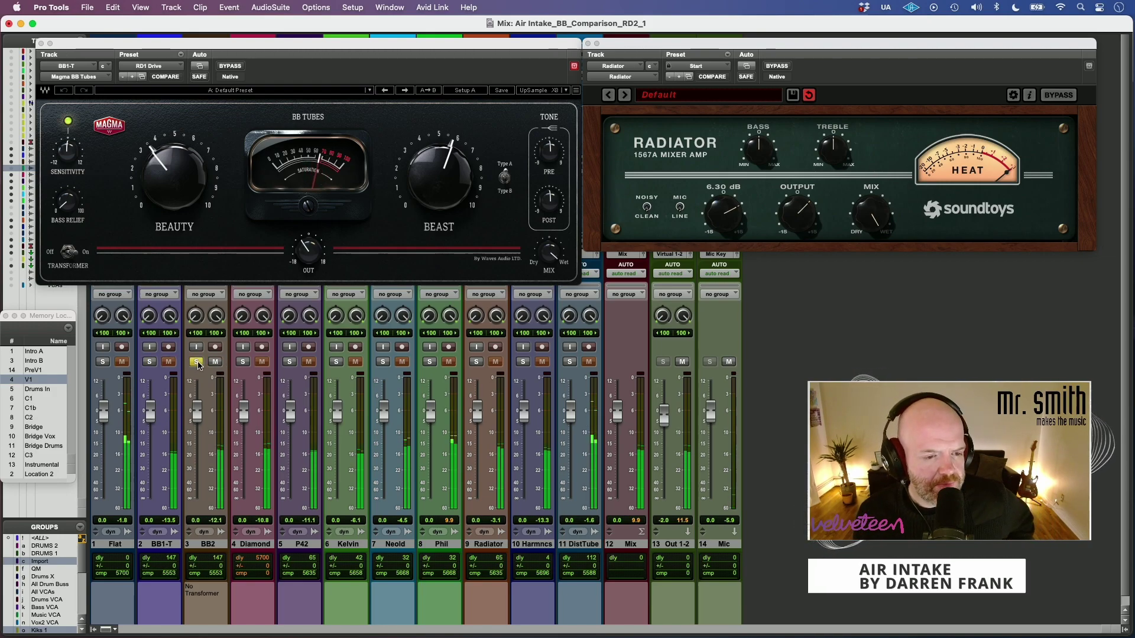
pyautogui.click(476, 362)
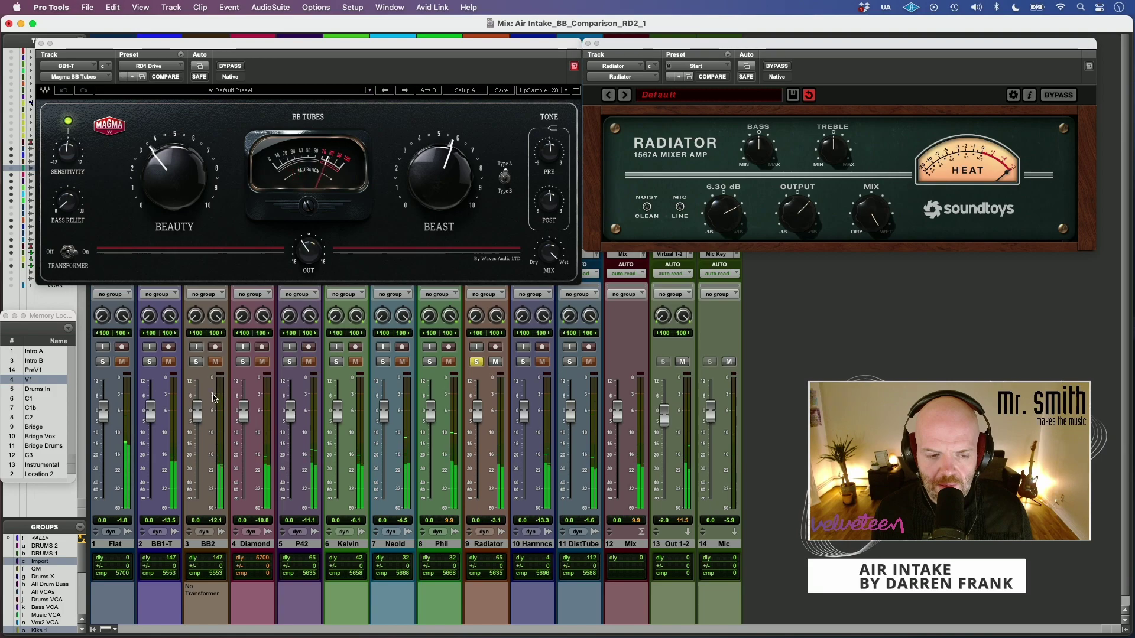
pyautogui.click(153, 367)
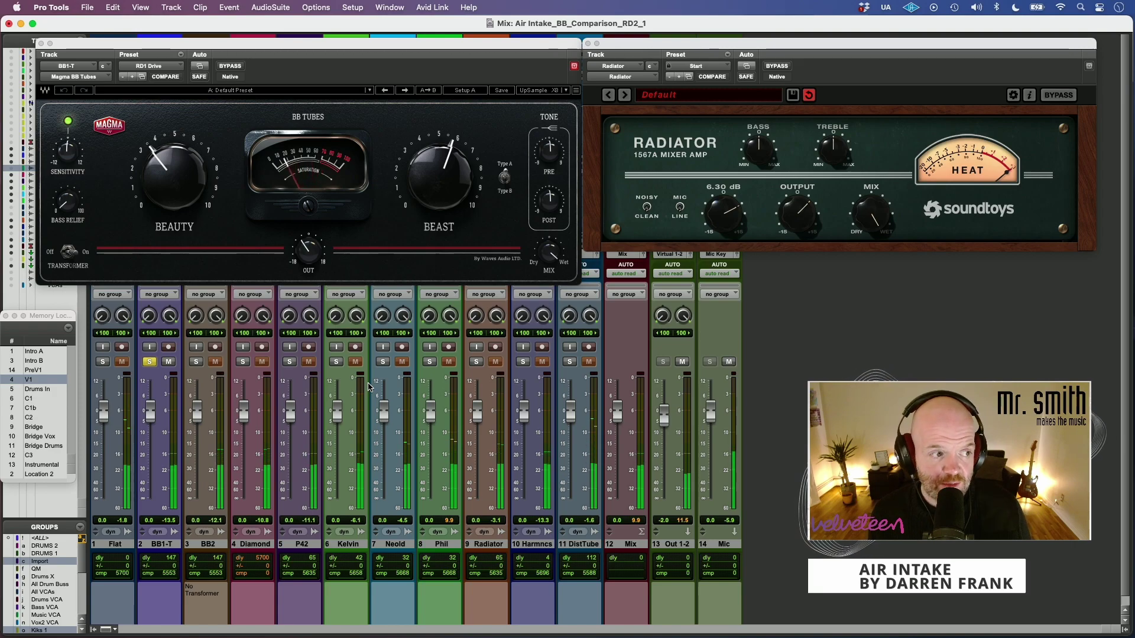
pyautogui.click(477, 362)
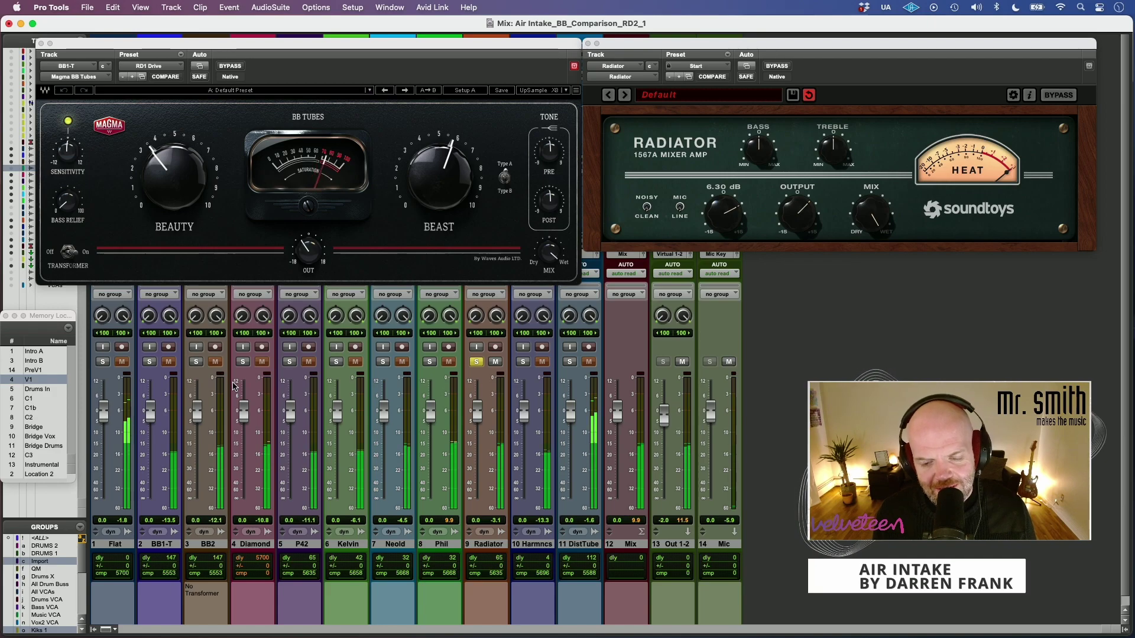
# Step: Fine-tune Radiator's levels with Output at 4.35 dB and Input at 5.70 dB
pyautogui.click(797, 191)
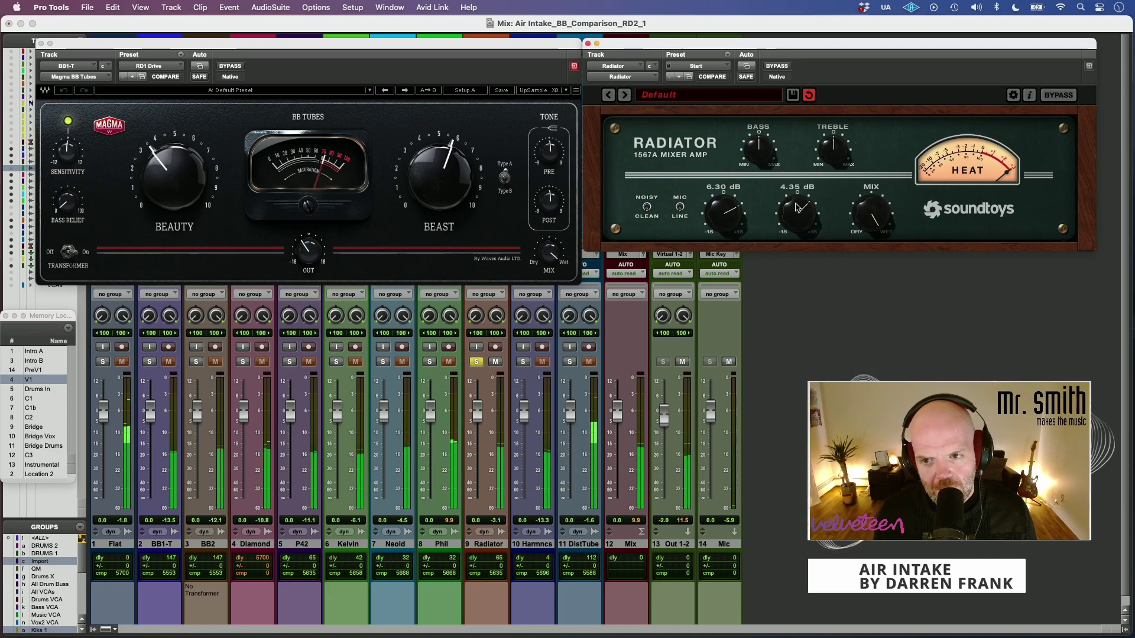
pyautogui.moveTo(796, 206); pyautogui.dragTo(801, 212)
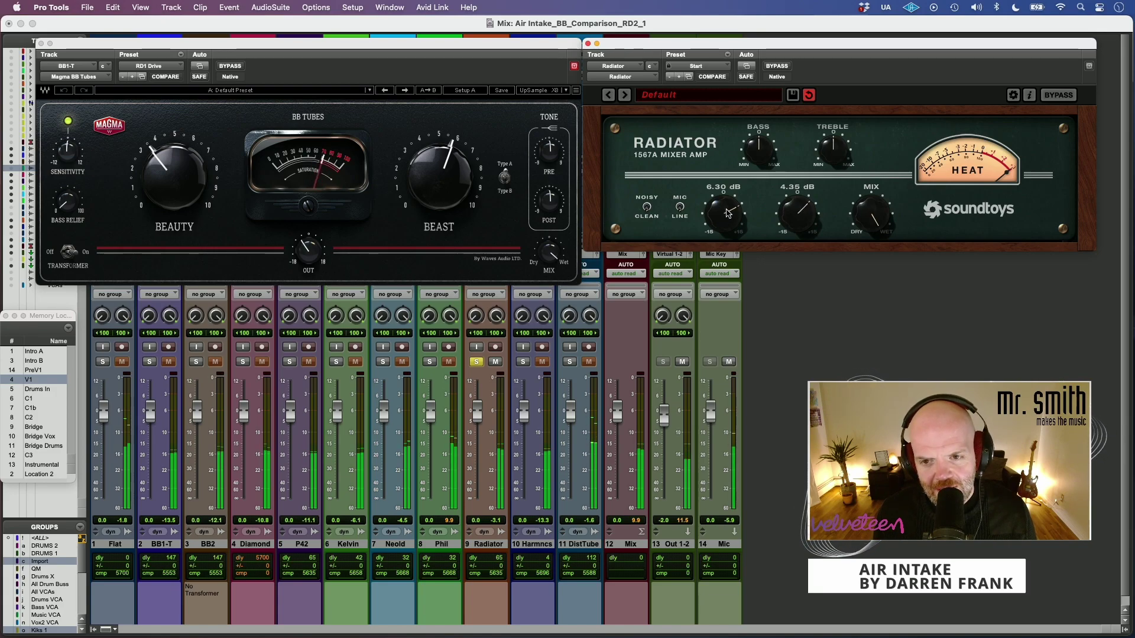
pyautogui.moveTo(727, 213); pyautogui.dragTo(729, 217)
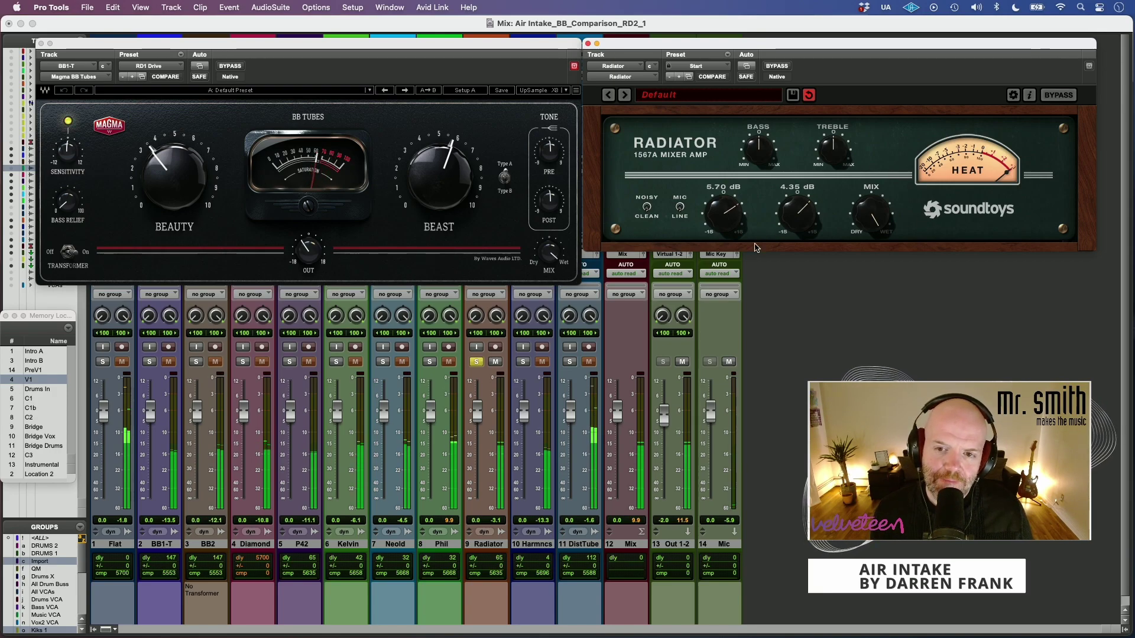
# Step: Compare BB1-T with Radiator in solo and trim Radiator's Input to 5.55 dB
pyautogui.keyDown('super'); pyautogui.click(149, 361); pyautogui.keyUp('super')
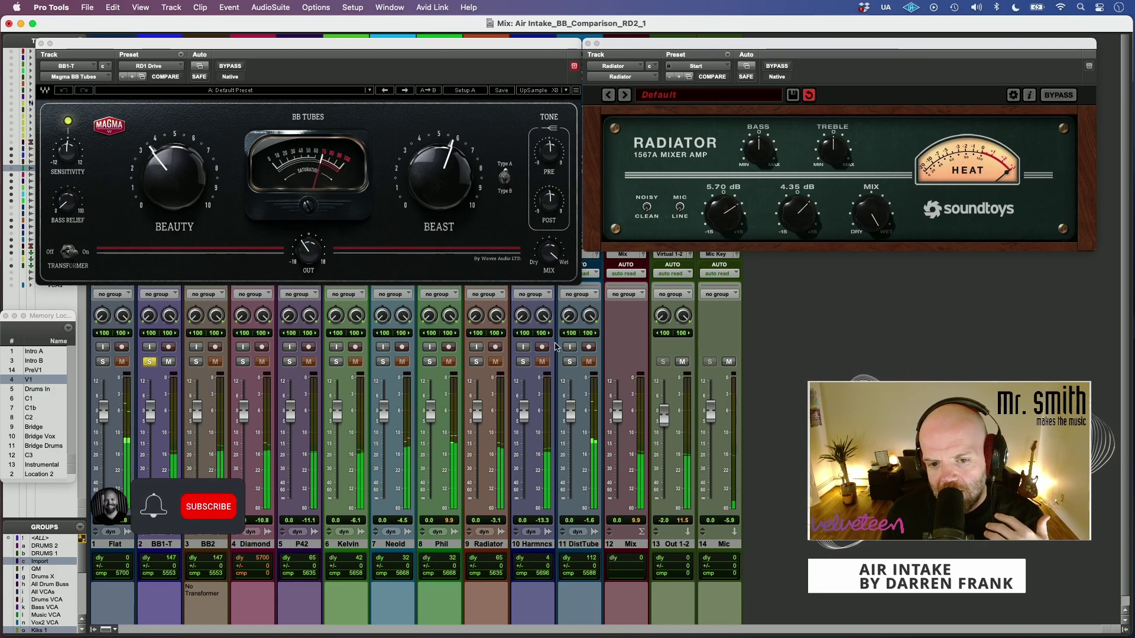
pyautogui.click(476, 361)
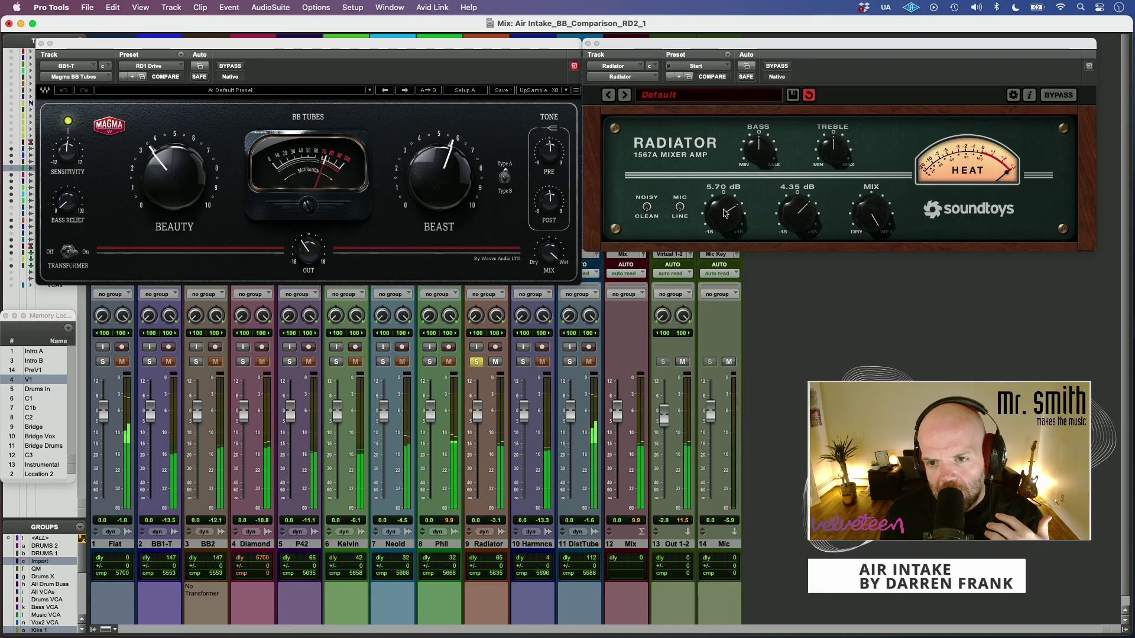
pyautogui.moveTo(725, 213); pyautogui.dragTo(726, 213)
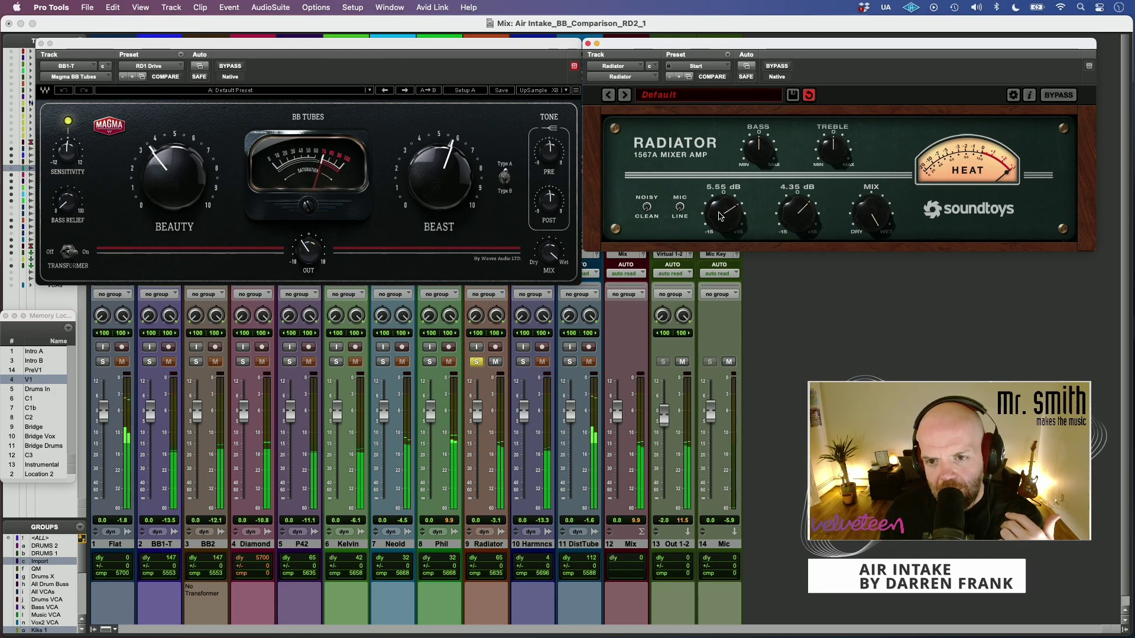
pyautogui.click(474, 363)
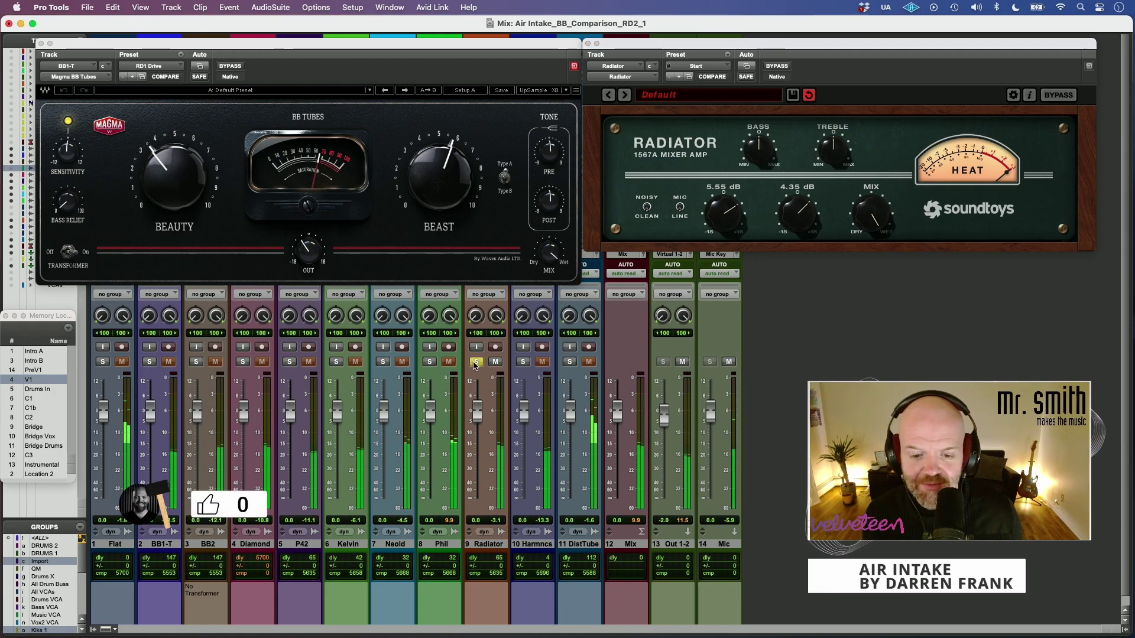
# Step: Close Radiator and solo BB1-T and Harmncs in turn, ending on BB1-T
pyautogui.click(588, 45)
pyautogui.keyDown('super'); pyautogui.click(150, 361); pyautogui.keyUp('super')
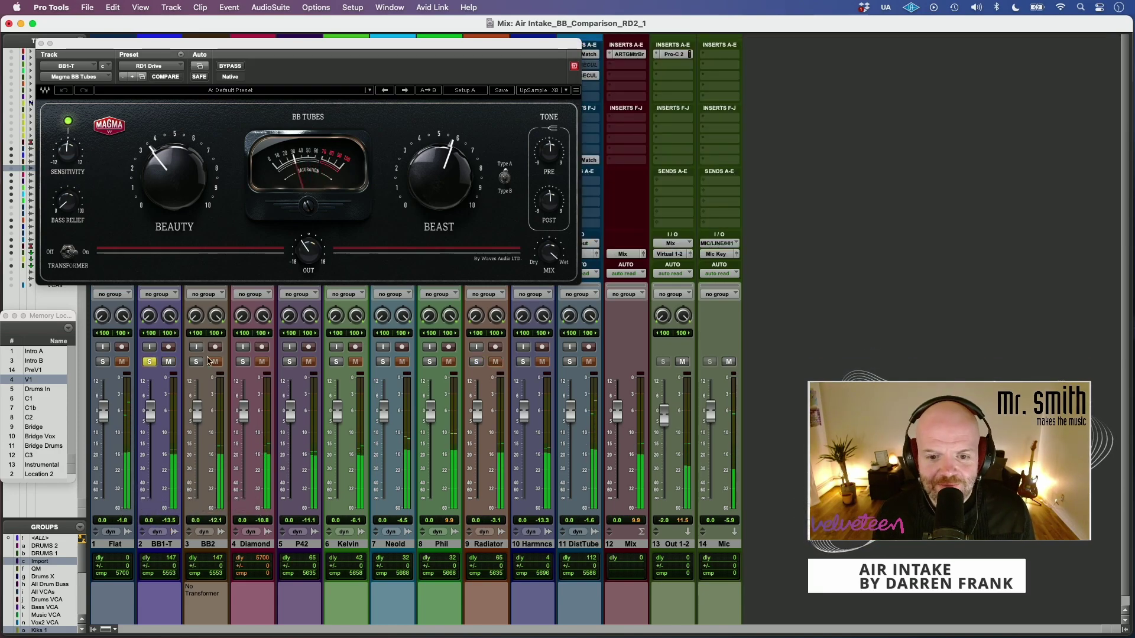
pyautogui.keyDown('super'); pyautogui.click(524, 362); pyautogui.keyUp('super')
pyautogui.keyDown('super'); pyautogui.click(149, 362); pyautogui.keyUp('super')
# Step: Open the Harmonics plug-in from the Harmncs track and arrange its window beside BB Tubes
pyautogui.moveTo(498, 49); pyautogui.dragTo(476, 122)
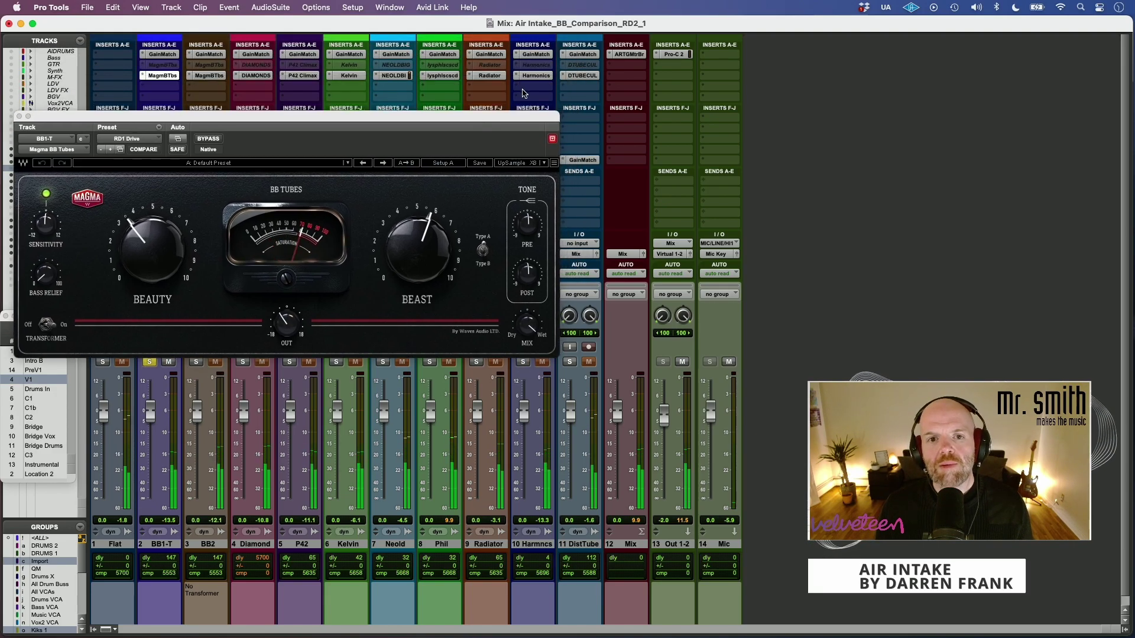
pyautogui.click(536, 75)
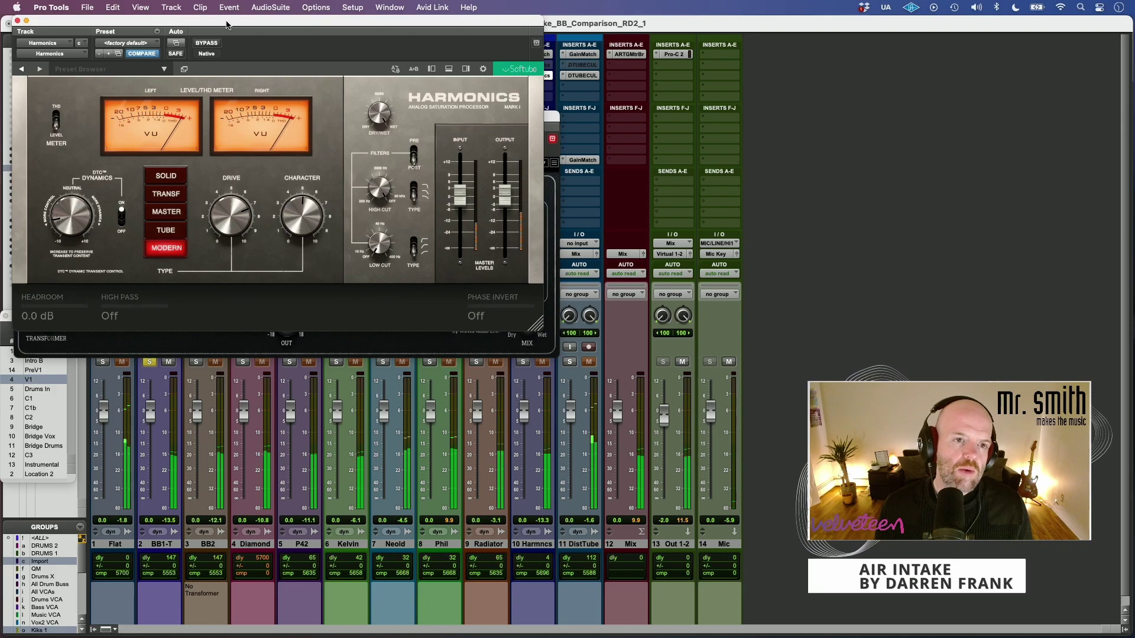
pyautogui.moveTo(215, 23); pyautogui.dragTo(794, 55)
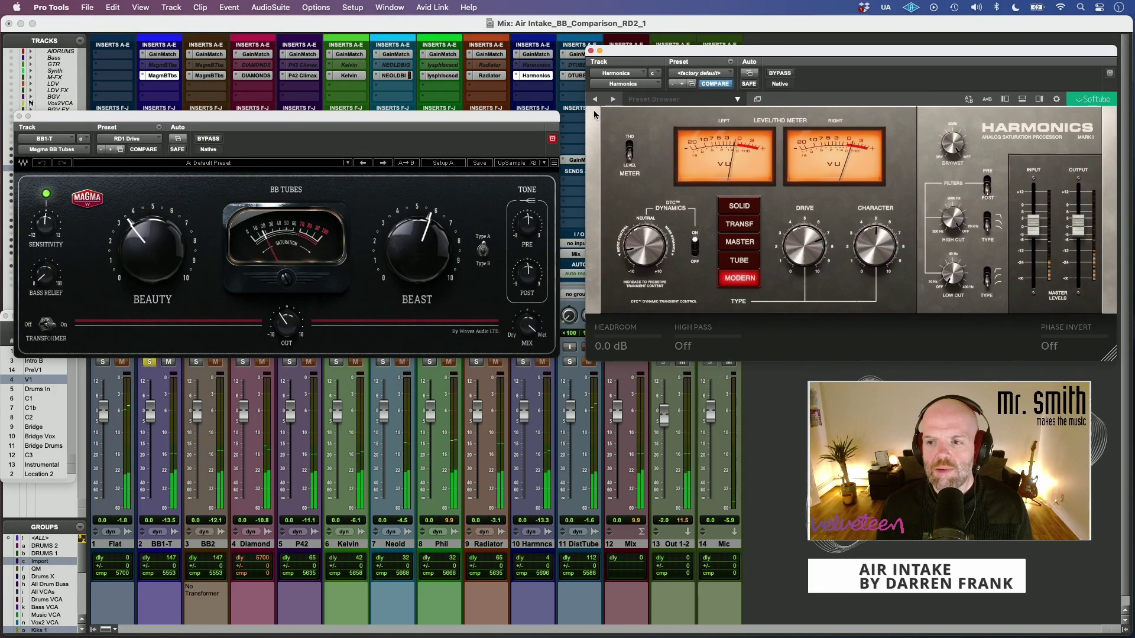
pyautogui.moveTo(448, 125); pyautogui.dragTo(444, 54)
pyautogui.moveTo(795, 52); pyautogui.dragTo(780, 24)
pyautogui.moveTo(527, 47); pyautogui.dragTo(532, 41)
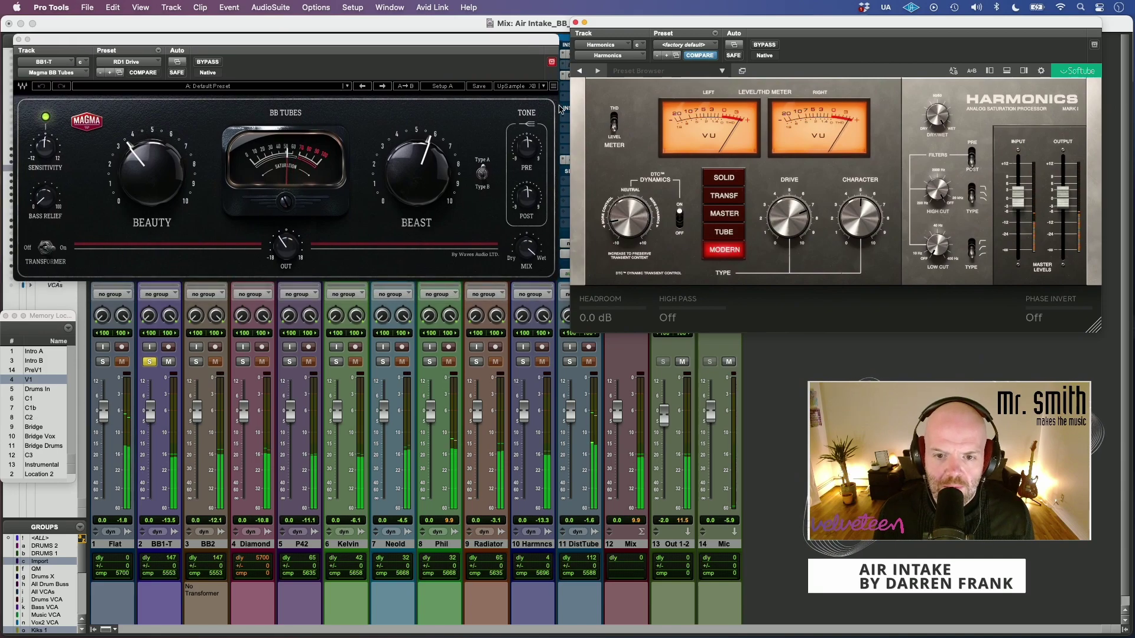
# Step: Compare the Harmncs track with BB1-T by soloing them alternately, starting with Harmncs and ending on BB1-T
pyautogui.click(524, 362)
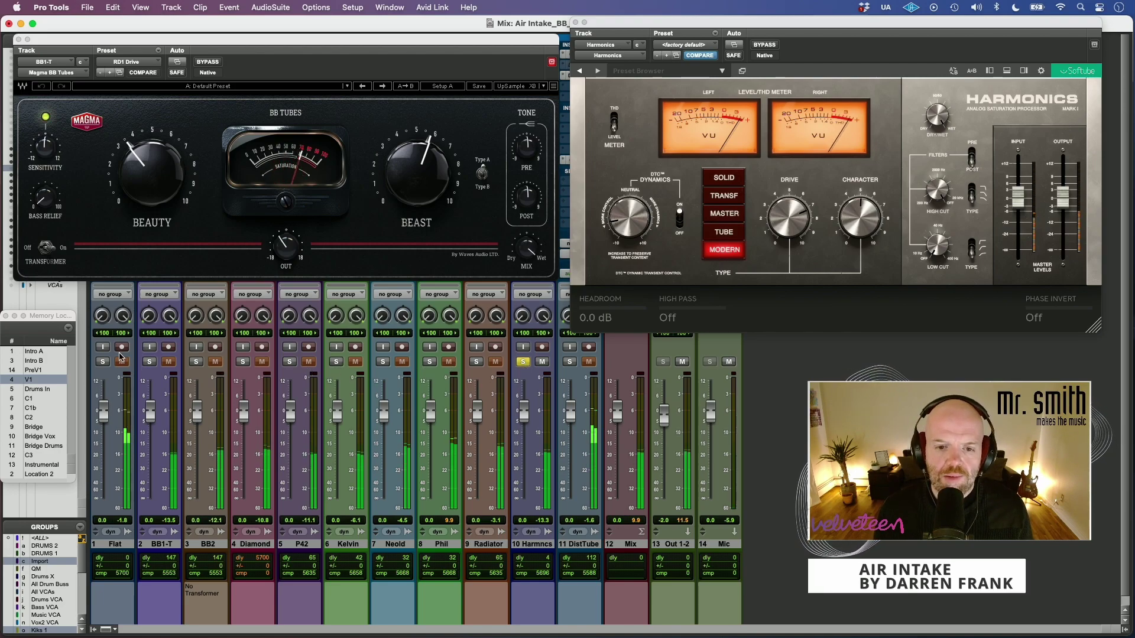
pyautogui.click(150, 362)
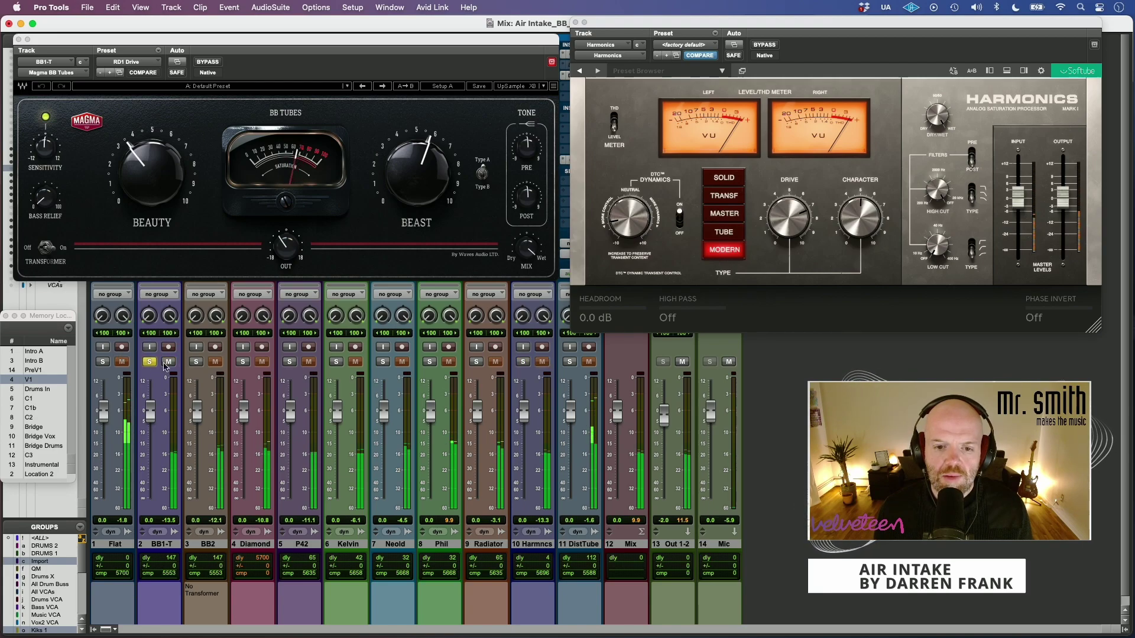
pyautogui.click(523, 361)
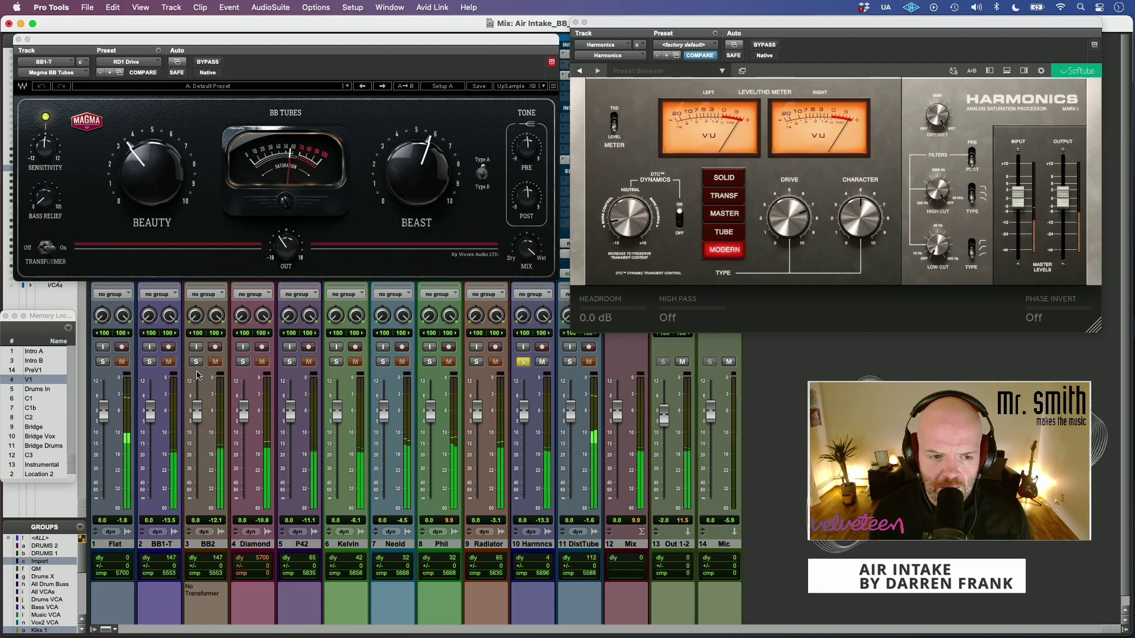
pyautogui.click(153, 364)
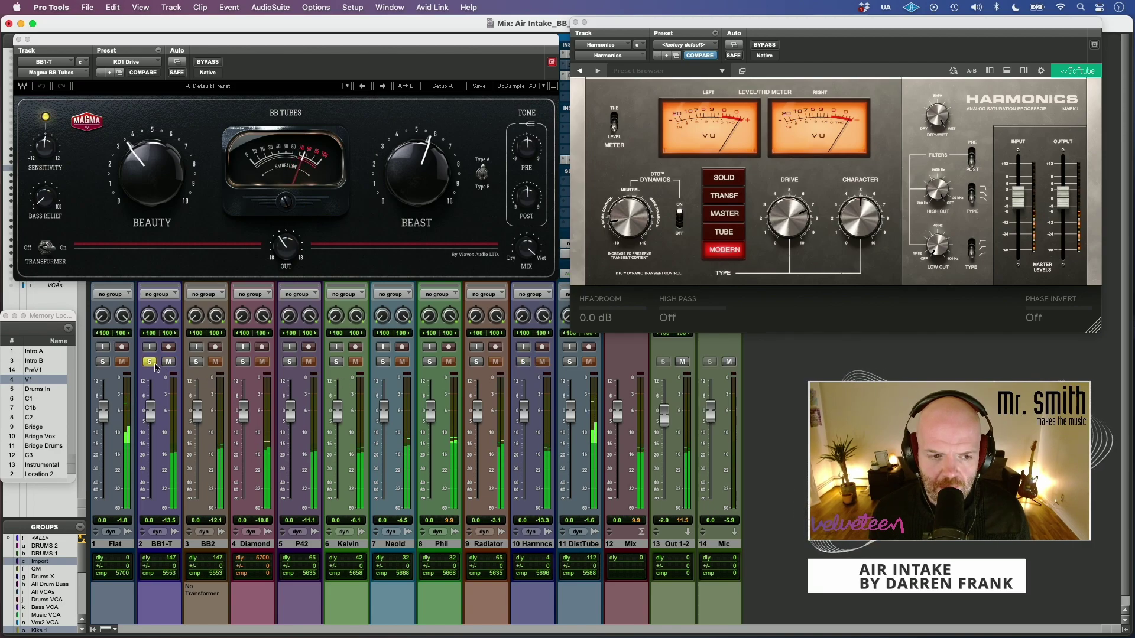
# Step: Compare Harmncs with BB2 and BB1-T in solo, ending on Harmncs, and close the Harmonics plug-in
pyautogui.click(196, 362)
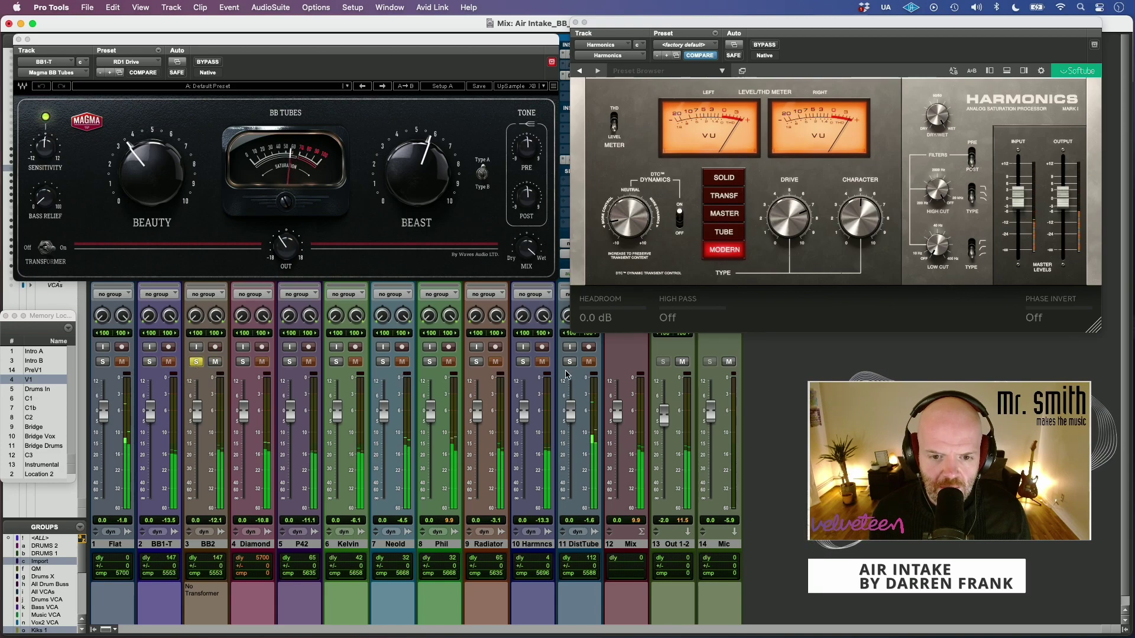
pyautogui.click(523, 362)
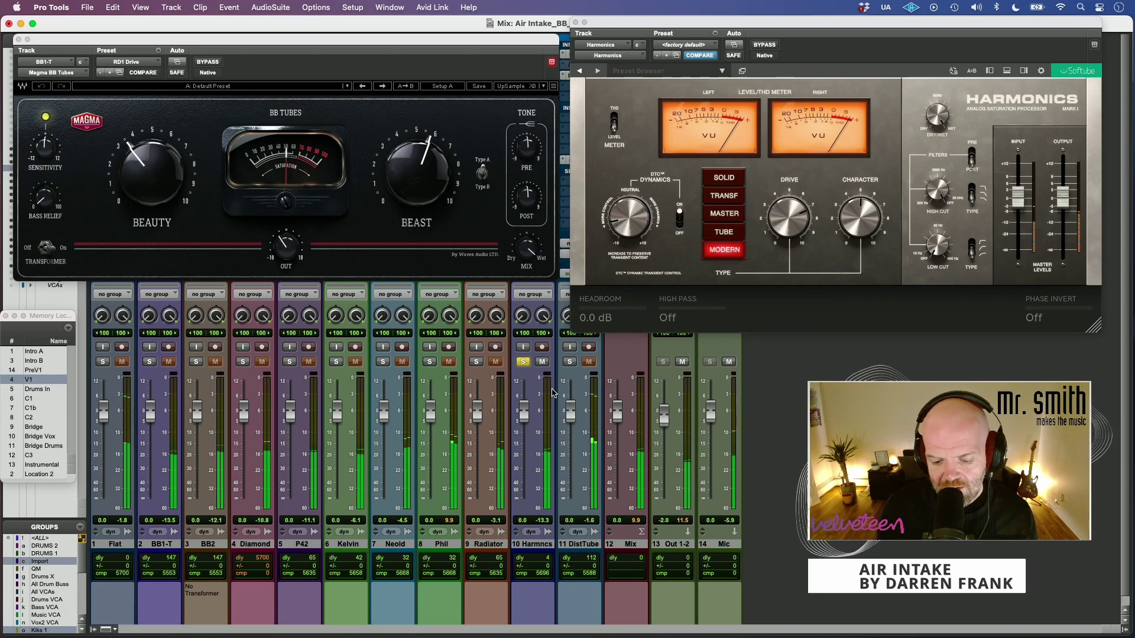
pyautogui.click(196, 363)
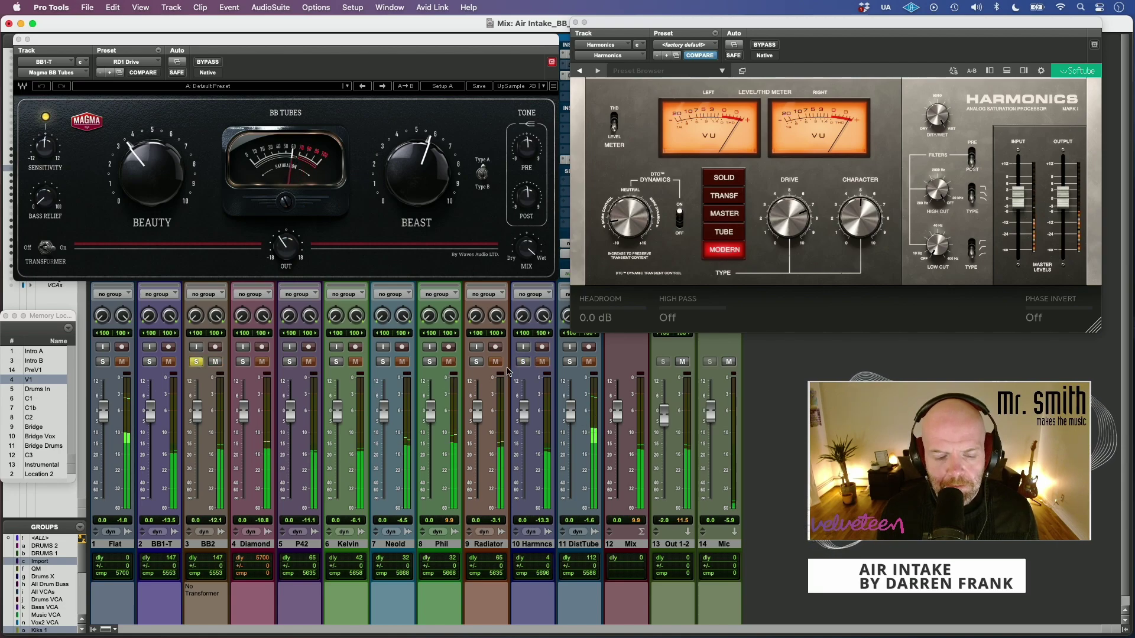
pyautogui.click(150, 362)
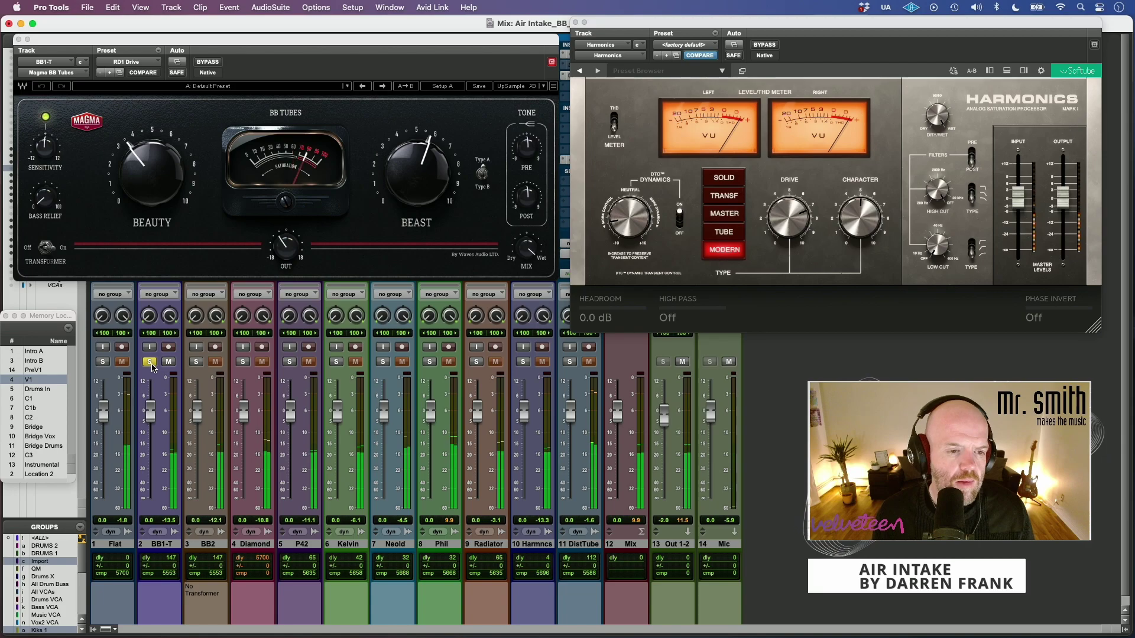
pyautogui.click(523, 362)
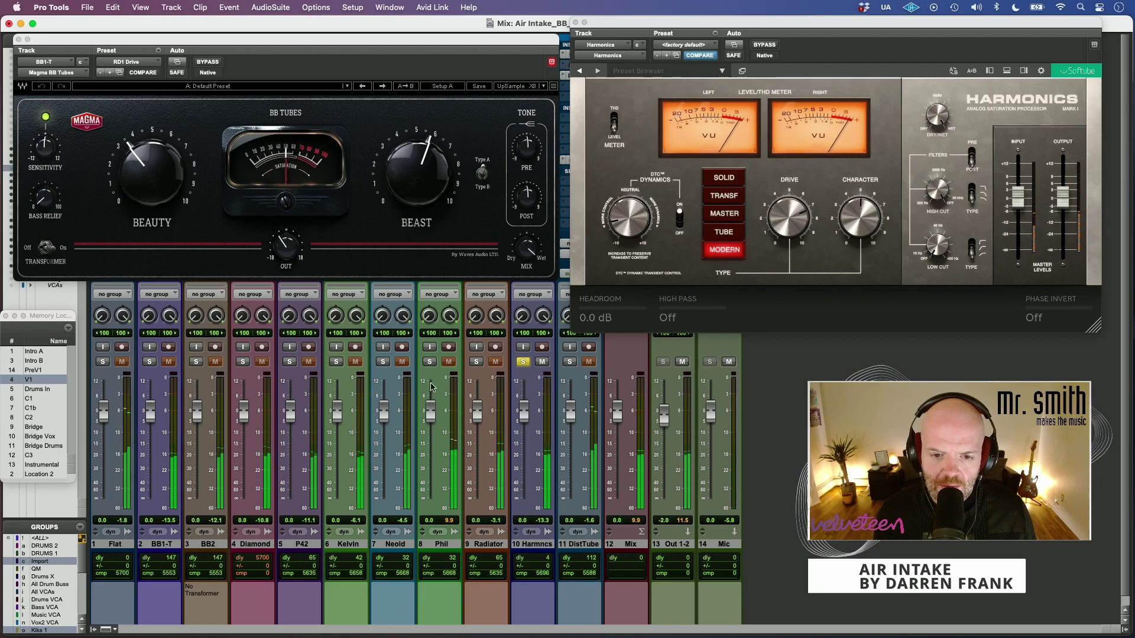
pyautogui.click(195, 362)
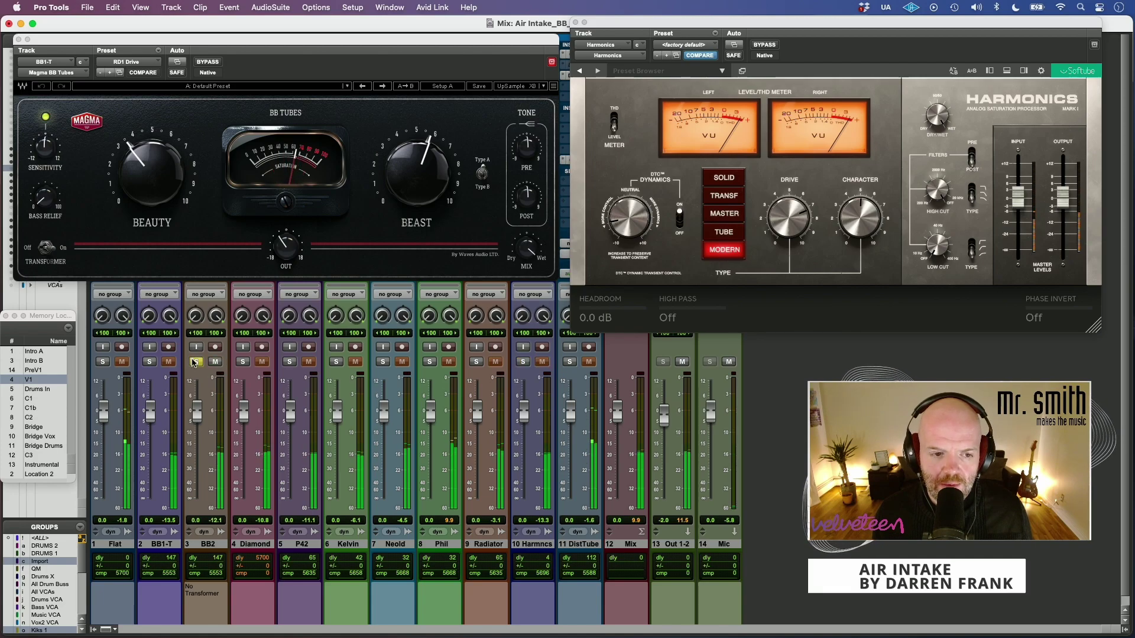
pyautogui.click(528, 364)
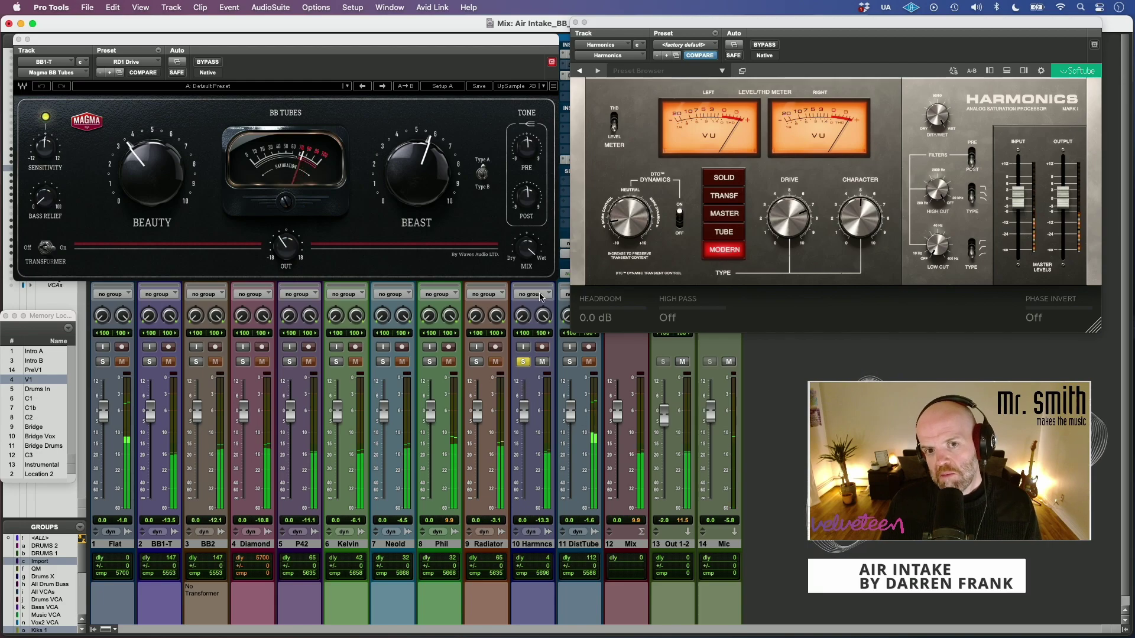
pyautogui.click(575, 22)
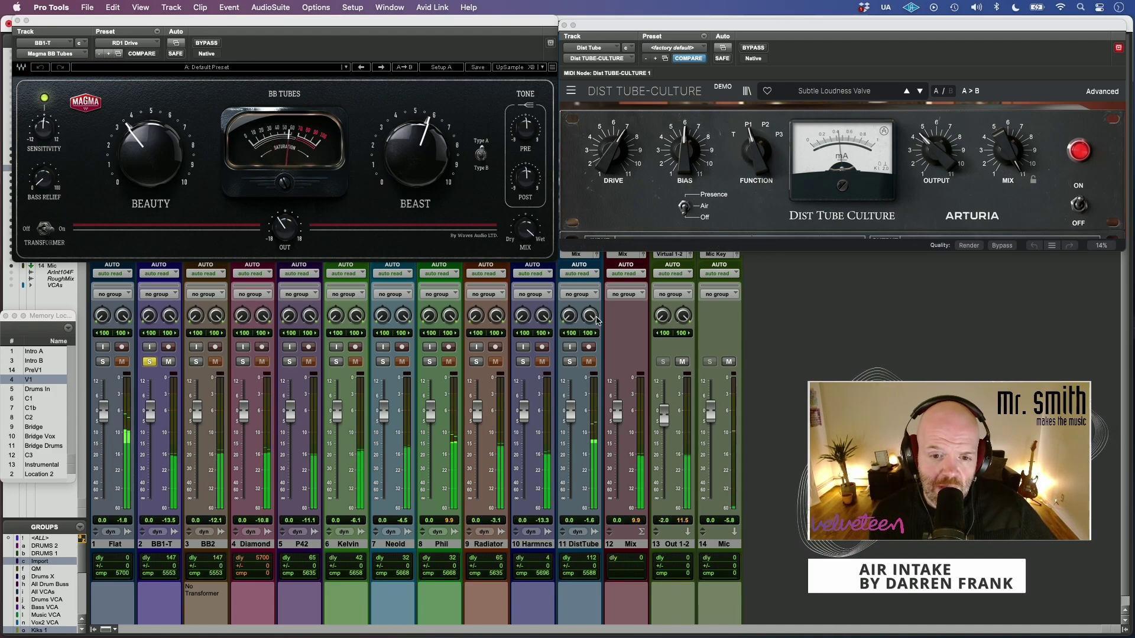
# Step: Solo DistTube and BB1-T in turn, ending on DistTube, and save the session in between
pyautogui.keyDown('super'); pyautogui.click(570, 362); pyautogui.keyUp('super')
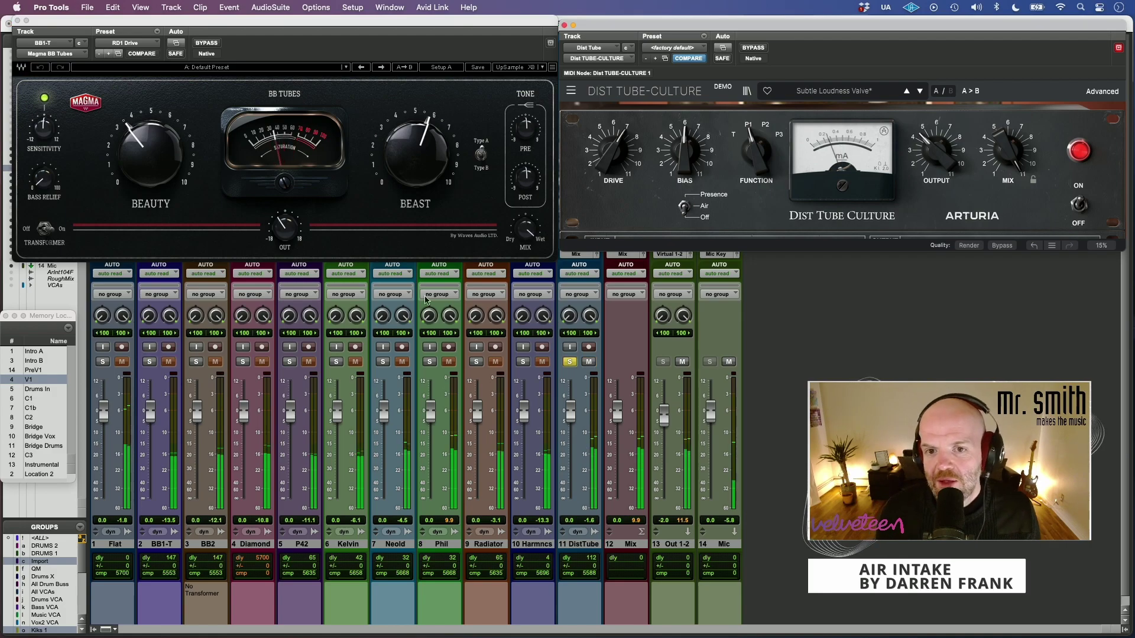
pyautogui.keyDown('super'); pyautogui.click(149, 362); pyautogui.keyUp('super')
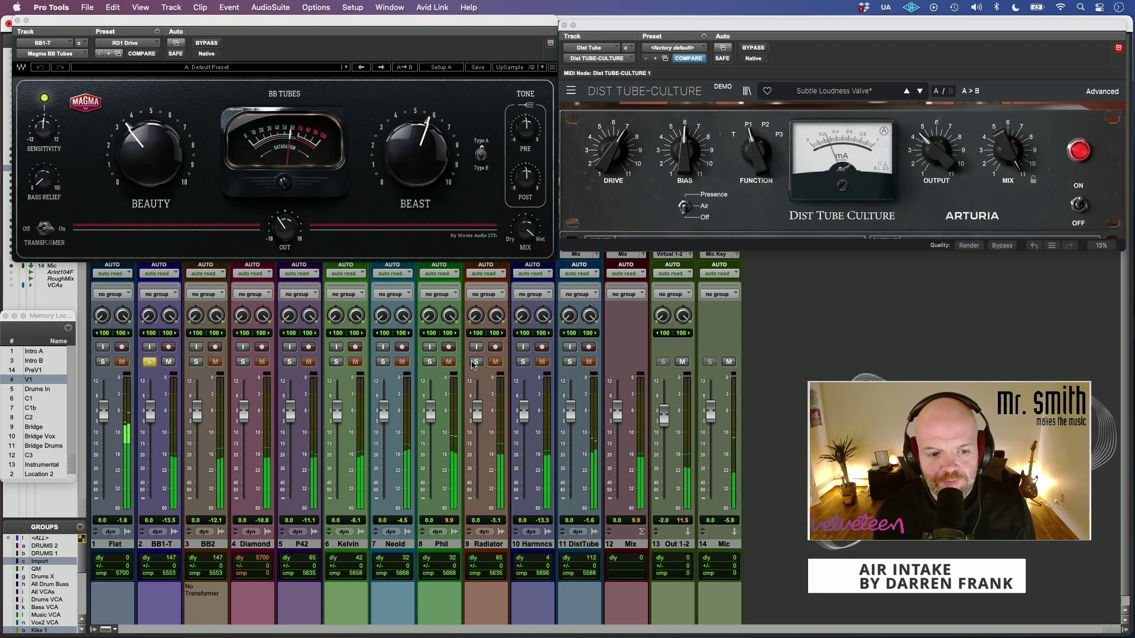
pyautogui.press('super+s')
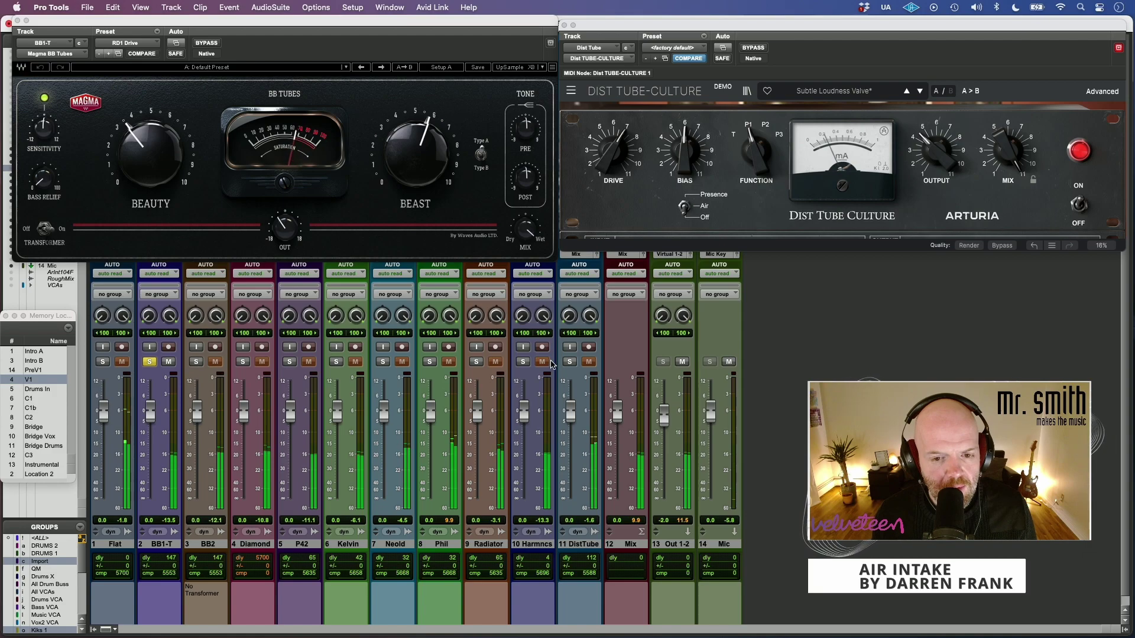
pyautogui.click(570, 362)
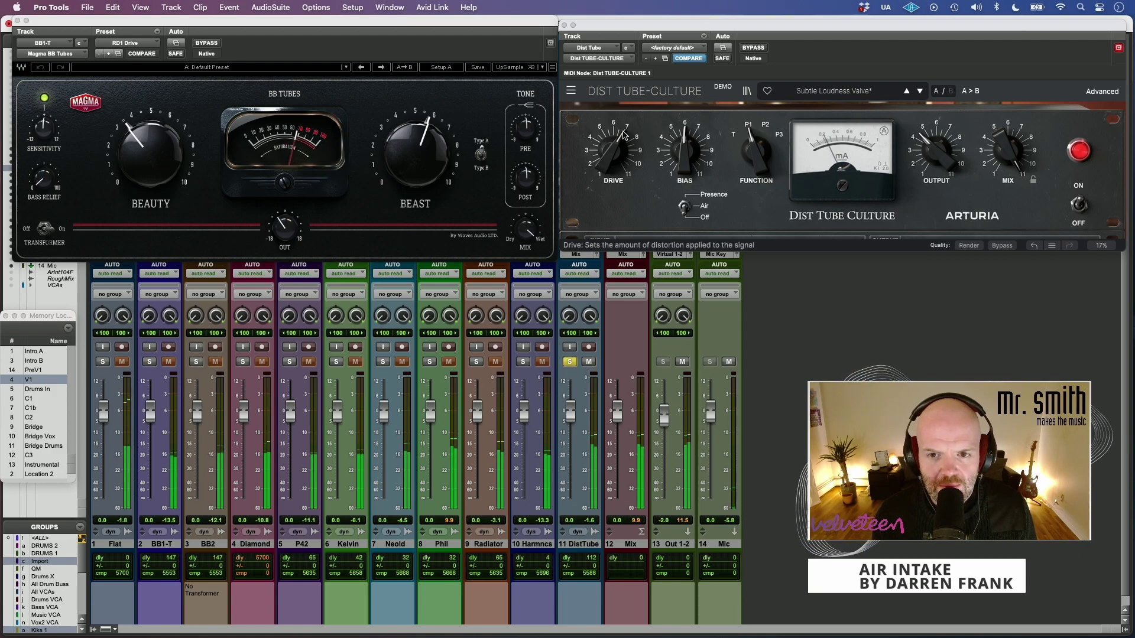
# Step: Try the Dist Tube-Culture Function at T, return it to P1, and set Bias to 6.00 while adjusting Drive
pyautogui.moveTo(614, 151); pyautogui.dragTo(613, 141)
pyautogui.moveTo(685, 152)
pyautogui.mouseDown()
pyautogui.moveTo(685, 166)
pyautogui.moveTo(684, 143)
pyautogui.moveTo(684, 152)
pyautogui.moveTo(620, 150)
pyautogui.moveTo(683, 147)
pyautogui.mouseUp()
pyautogui.moveTo(755, 152); pyautogui.dragTo(755, 160)
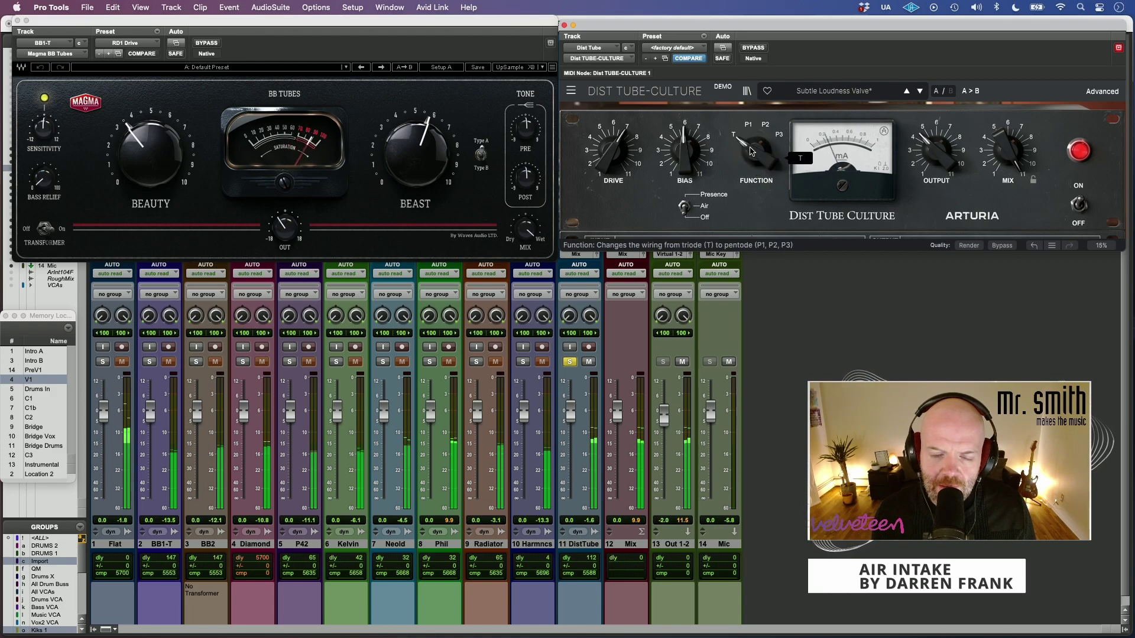
pyautogui.moveTo(755, 159); pyautogui.dragTo(756, 150)
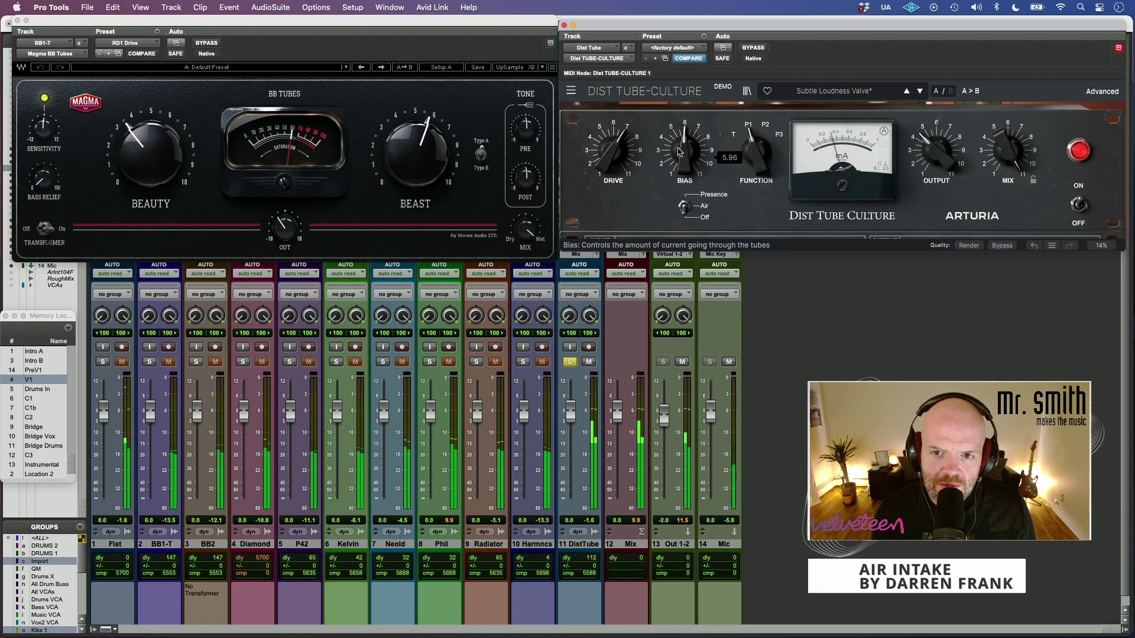
pyautogui.moveTo(605, 149); pyautogui.dragTo(605, 144)
pyautogui.moveTo(684, 153); pyautogui.dragTo(684, 153)
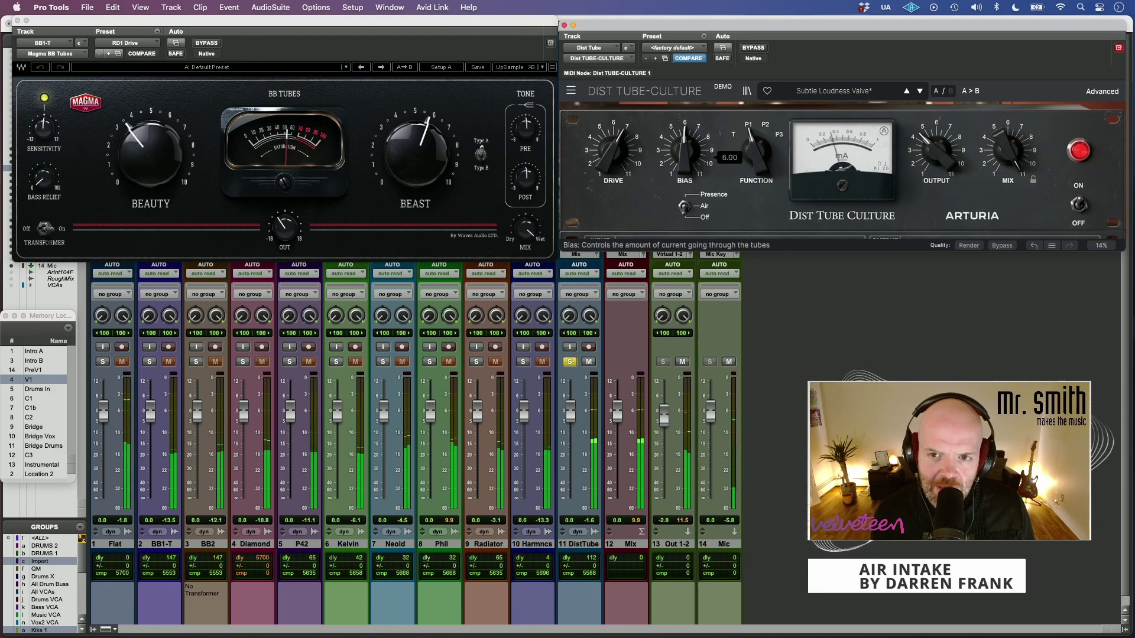
# Step: Audition the T Function setting once more with small Bias and Drive moves, and switch Function back to P1
pyautogui.moveTo(684, 153); pyautogui.dragTo(693, 146)
pyautogui.click(769, 150)
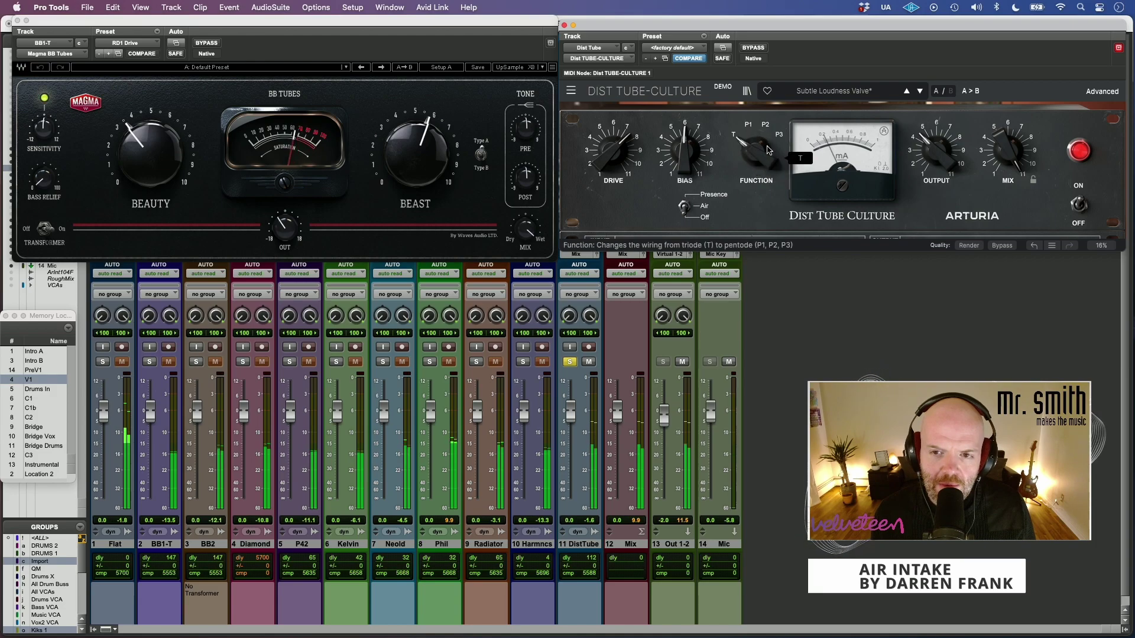
pyautogui.moveTo(685, 148); pyautogui.dragTo(686, 148)
pyautogui.moveTo(613, 151); pyautogui.dragTo(613, 165)
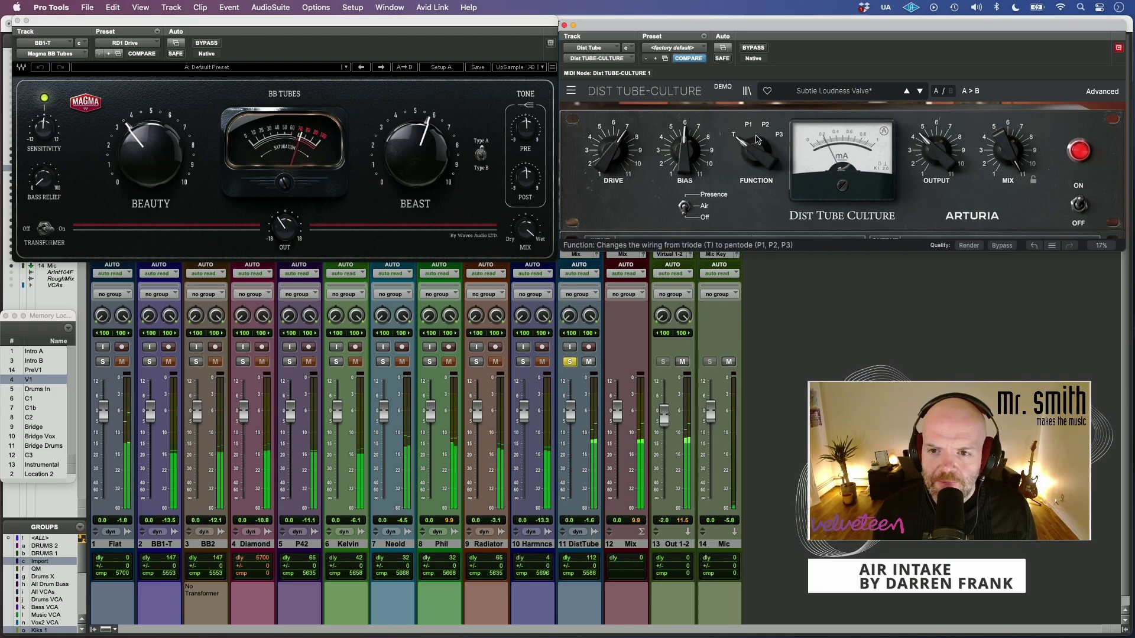
pyautogui.moveTo(745, 160); pyautogui.dragTo(745, 157)
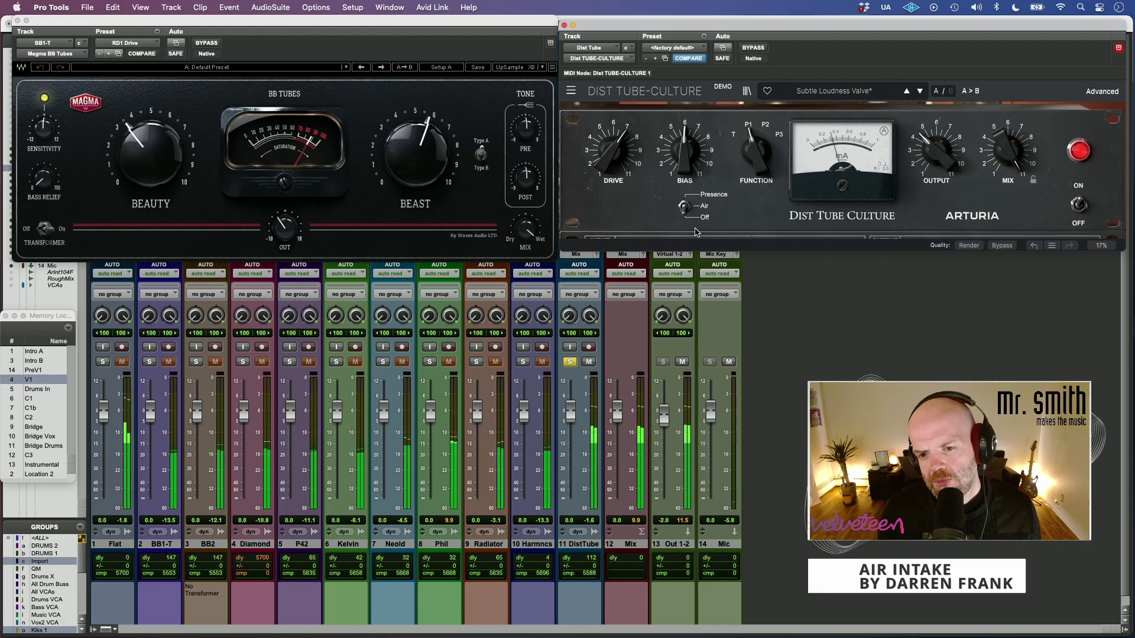
pyautogui.moveTo(682, 141); pyautogui.dragTo(683, 142)
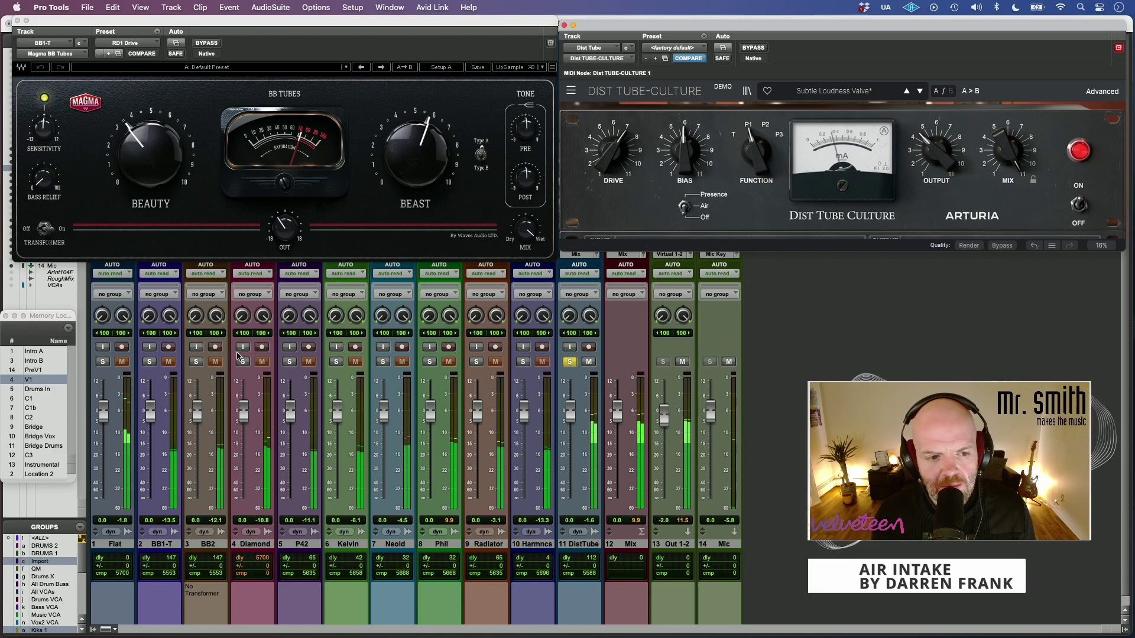
# Step: Compare BB2 with DistTube by soloing them alternately, ending on BB2
pyautogui.click(195, 362)
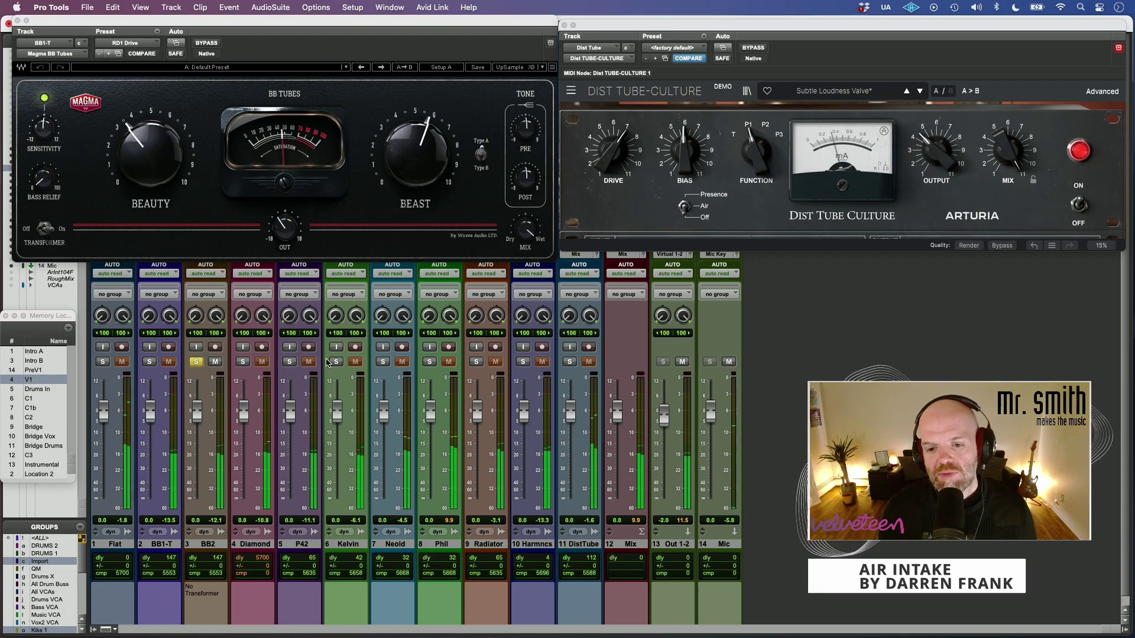
pyautogui.click(571, 362)
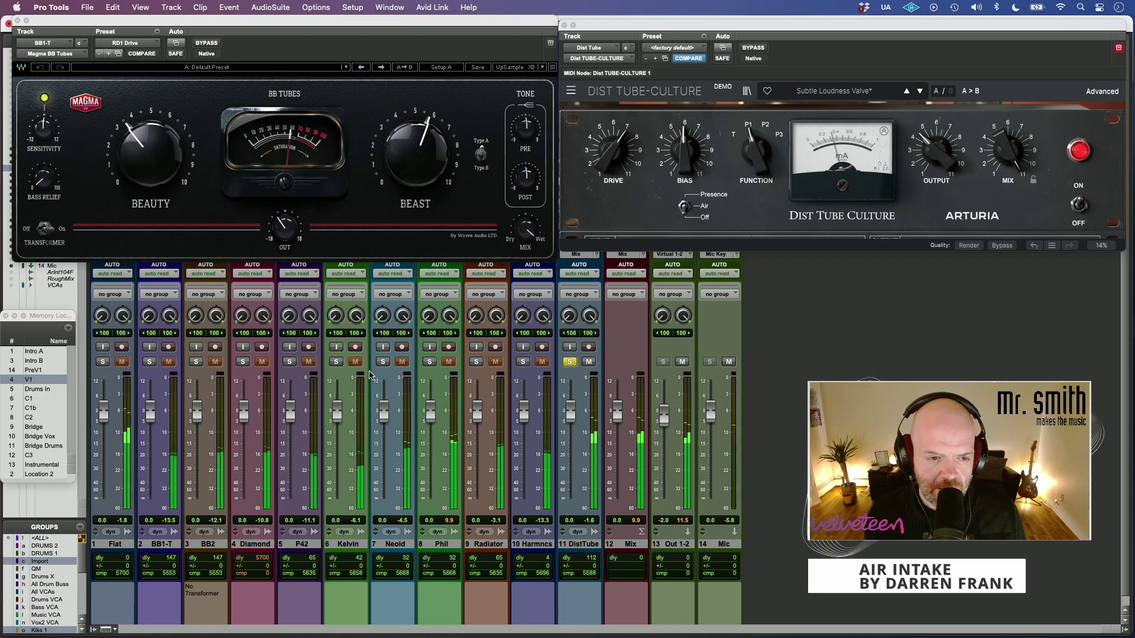
pyautogui.click(195, 362)
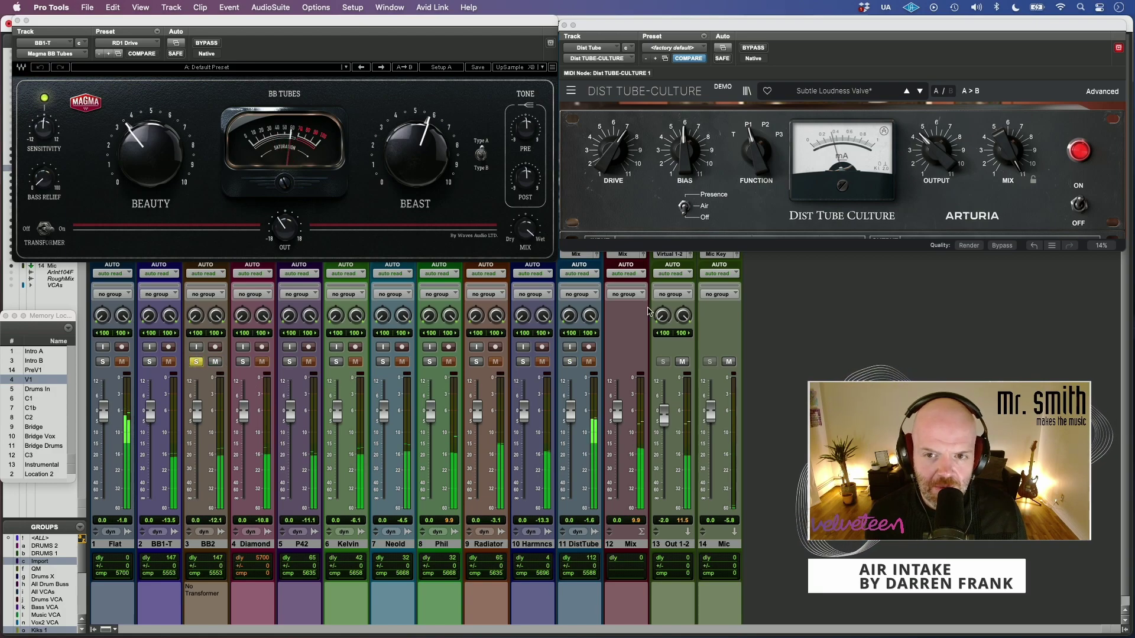
# Step: Adjust Dist Tube-Culture's Drive and set Bias to 6.04, then solo DistTube and fine-tune both controls again
pyautogui.click(613, 149)
pyautogui.moveTo(613, 149); pyautogui.dragTo(613, 136)
pyautogui.moveTo(684, 149); pyautogui.dragTo(683, 145)
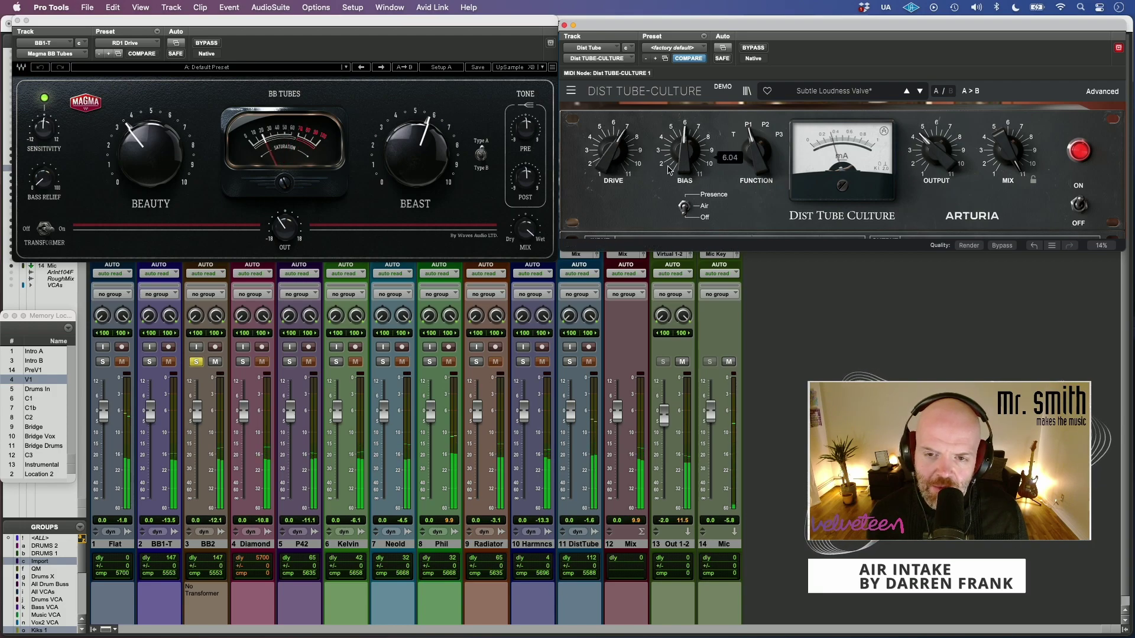
pyautogui.click(569, 362)
pyautogui.click(612, 149)
pyautogui.moveTo(612, 149); pyautogui.dragTo(613, 145)
pyautogui.moveTo(684, 149); pyautogui.dragTo(684, 132)
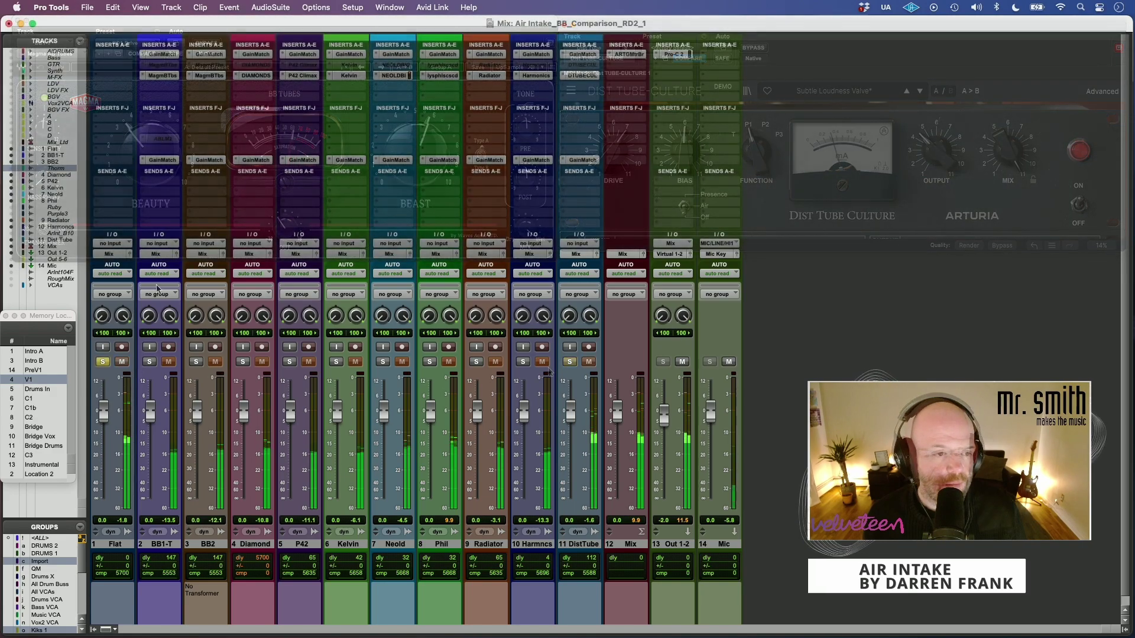
# Step: Show the hidden Therm track in the mixer and make it active
pyautogui.click(8, 168)
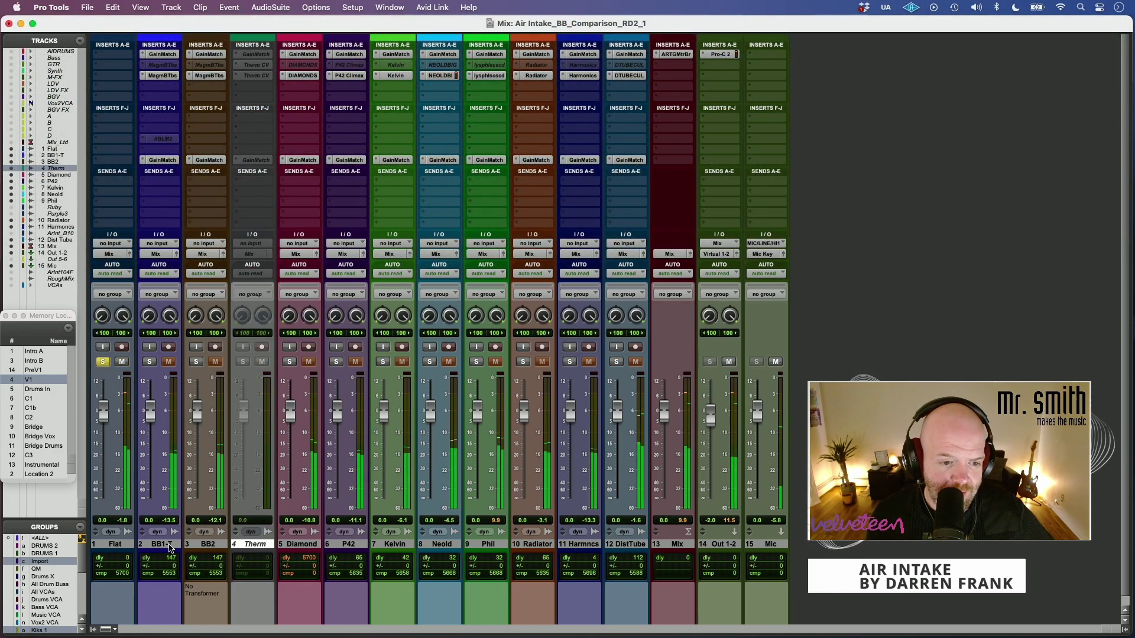
pyautogui.rightClick(245, 544)
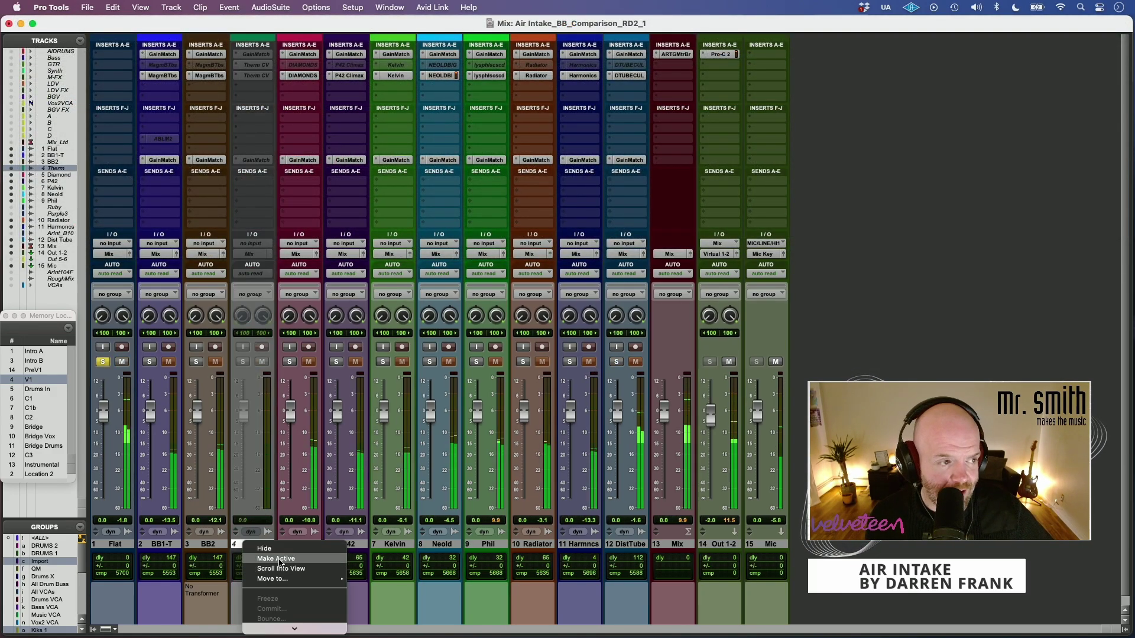
pyautogui.click(276, 561)
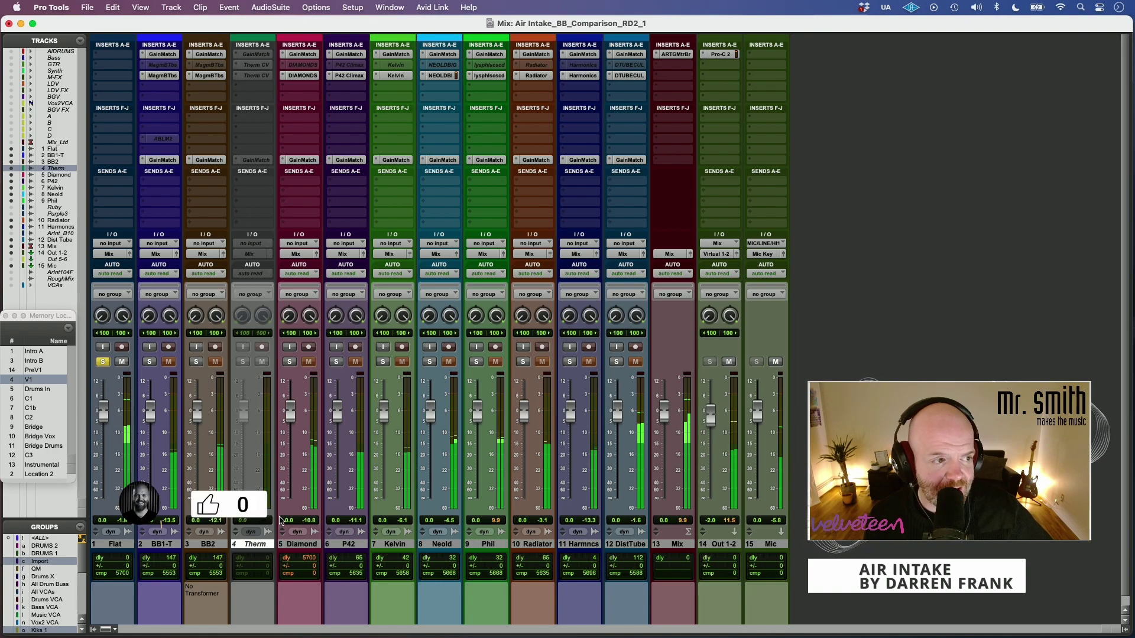
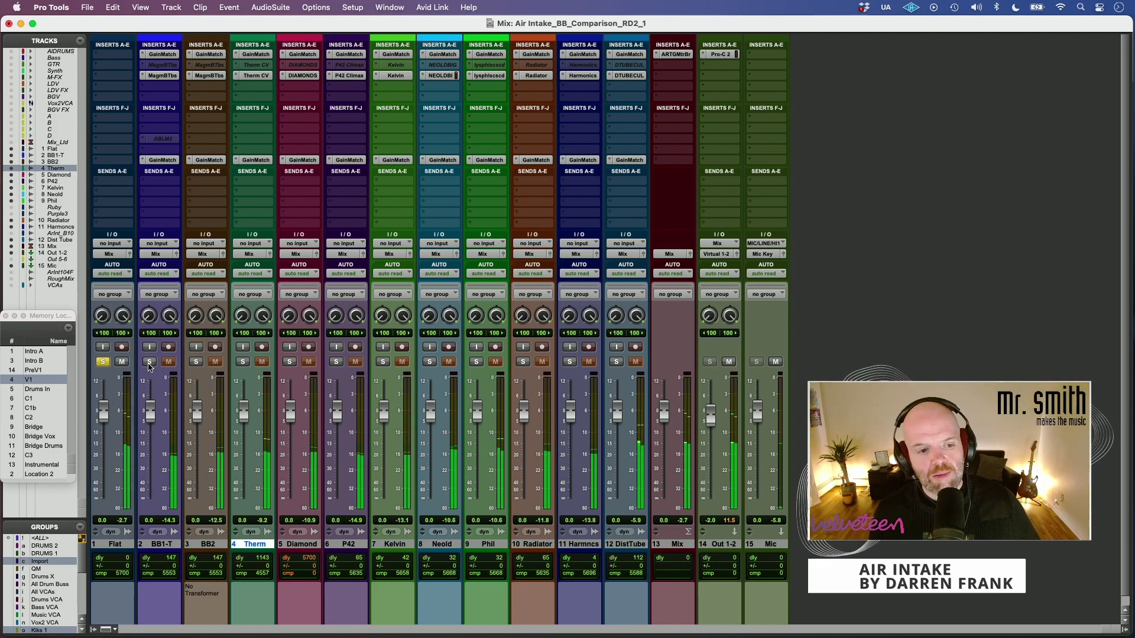
# Step: Solo BB1-T, BB2 and Therm in turn to compare them, ending on Therm
pyautogui.click(149, 361)
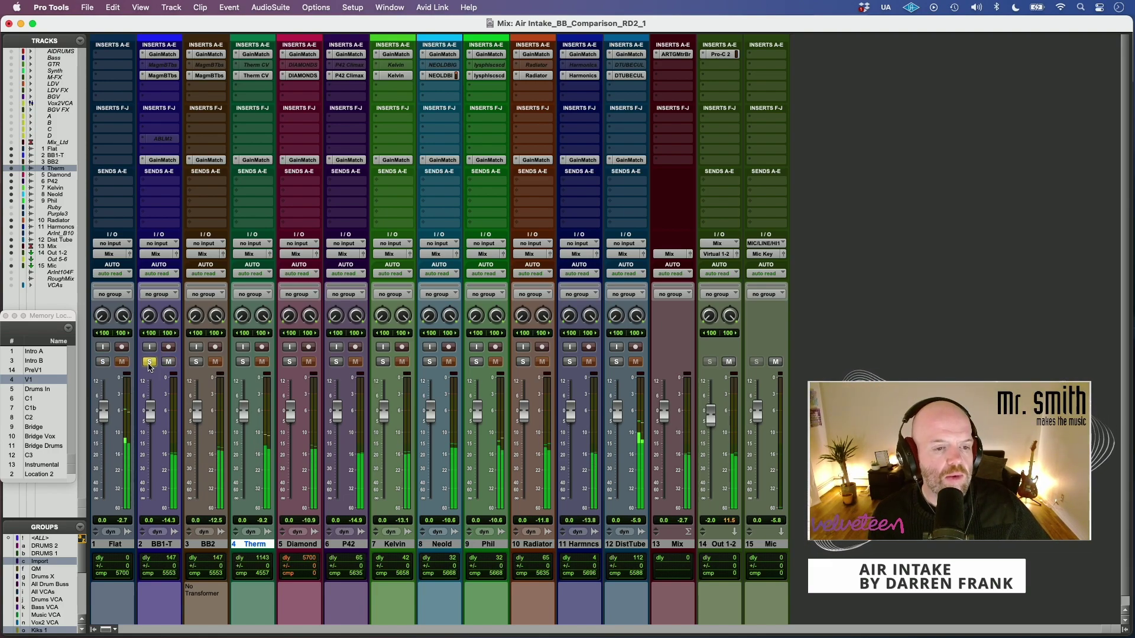
pyautogui.click(197, 363)
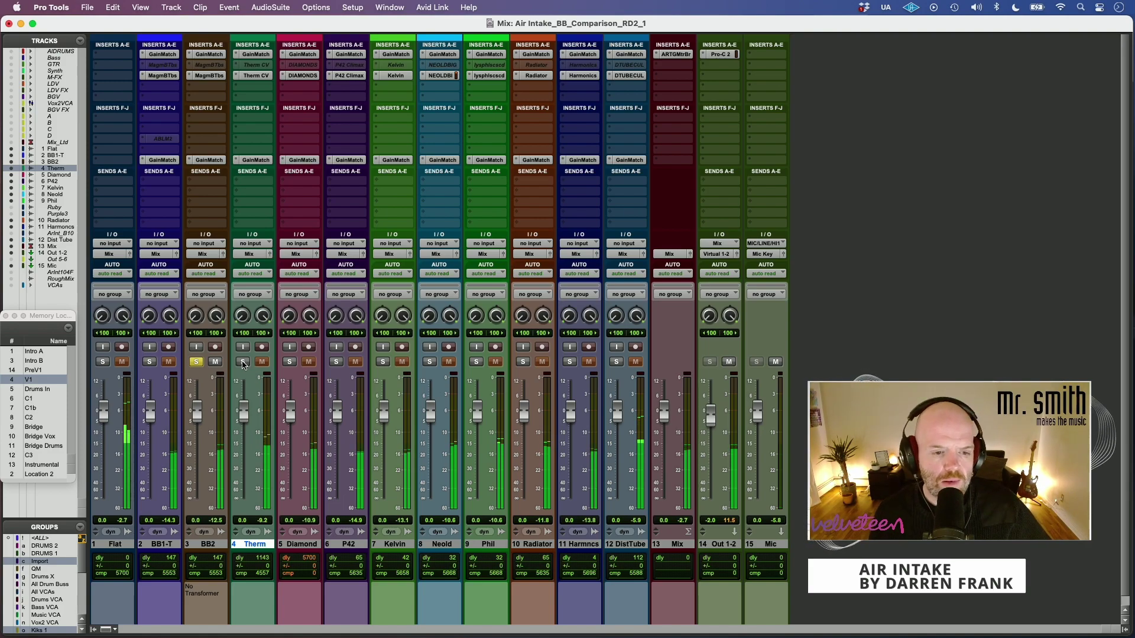
pyautogui.click(243, 362)
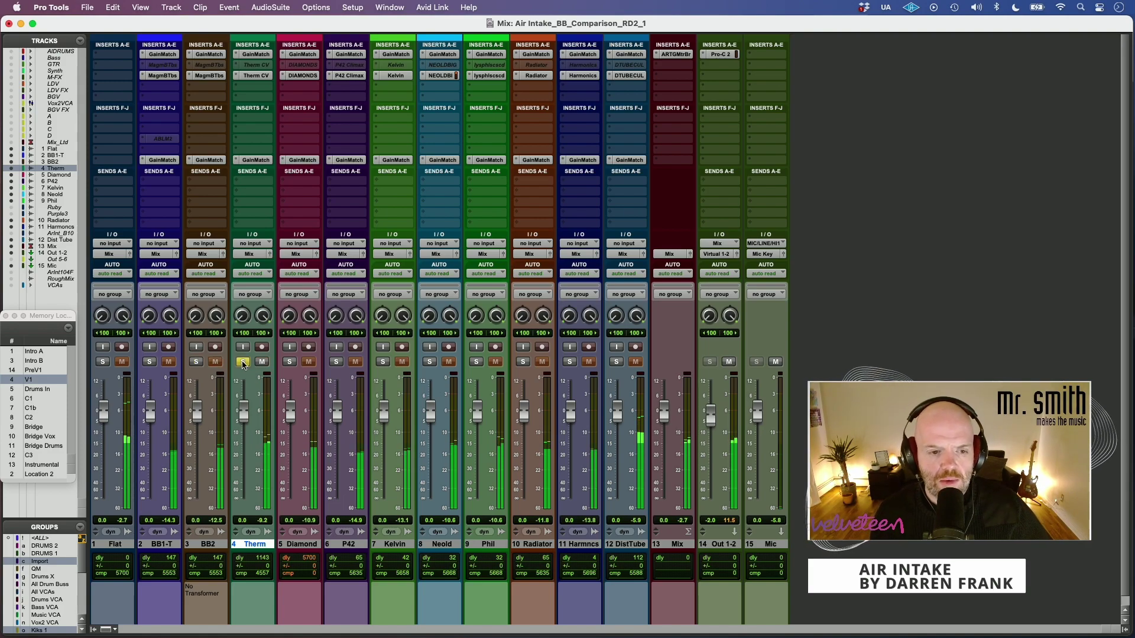
# Step: Solo Diamond, P42, Kelvin, Neold, Phil and Radiator in turn to compare their saturation, ending on Radiator
pyautogui.click(289, 361)
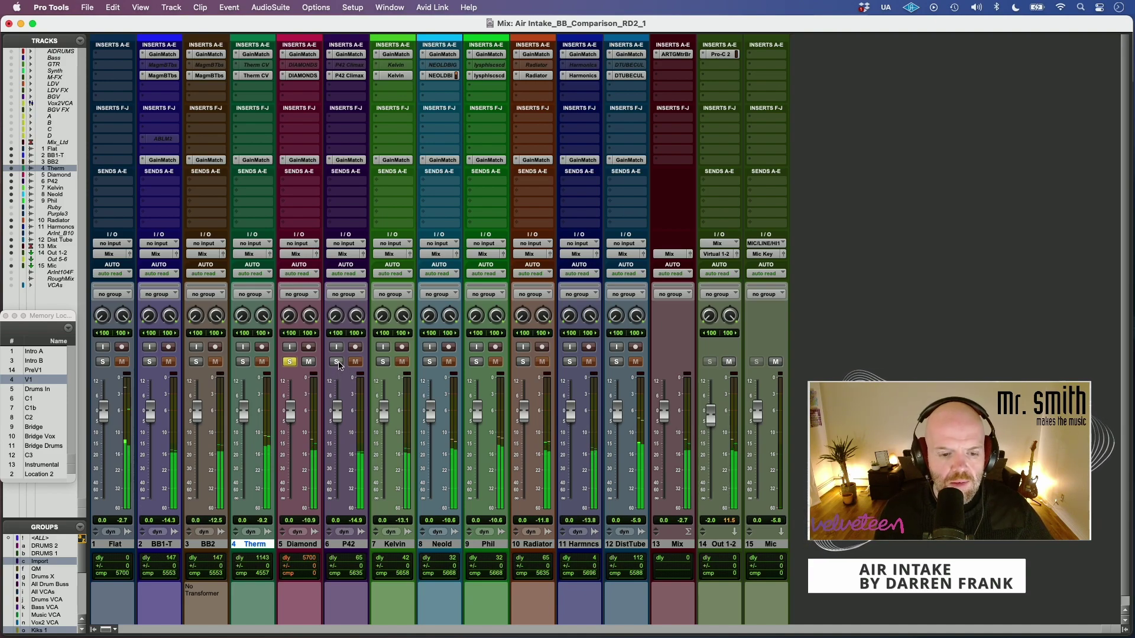
pyautogui.click(337, 362)
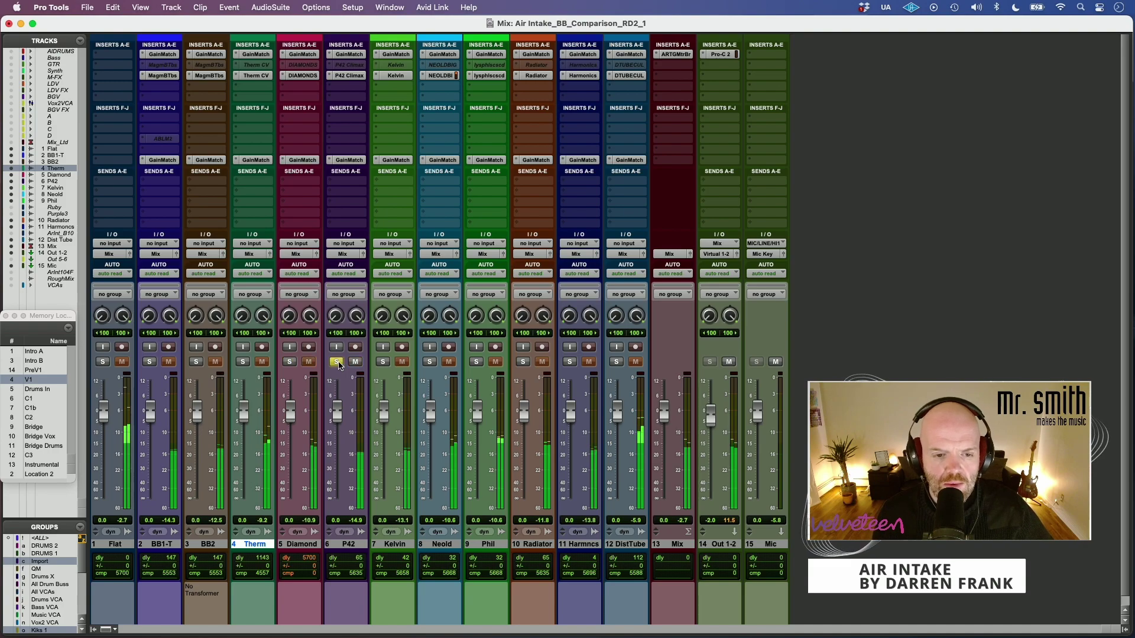
pyautogui.click(383, 364)
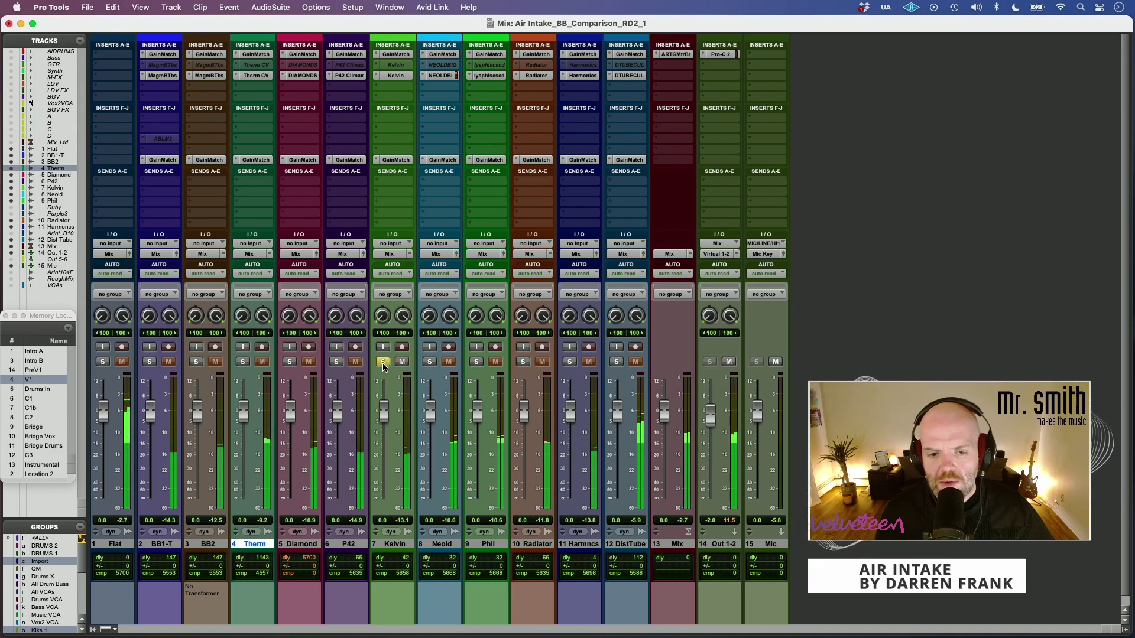
pyautogui.click(430, 362)
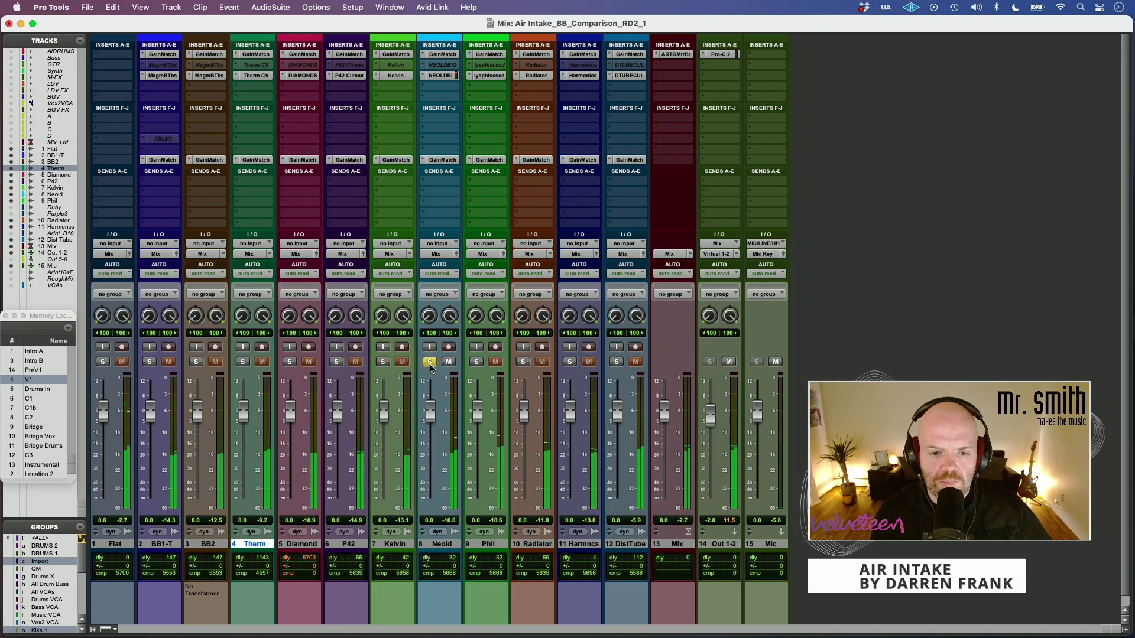
pyautogui.click(476, 363)
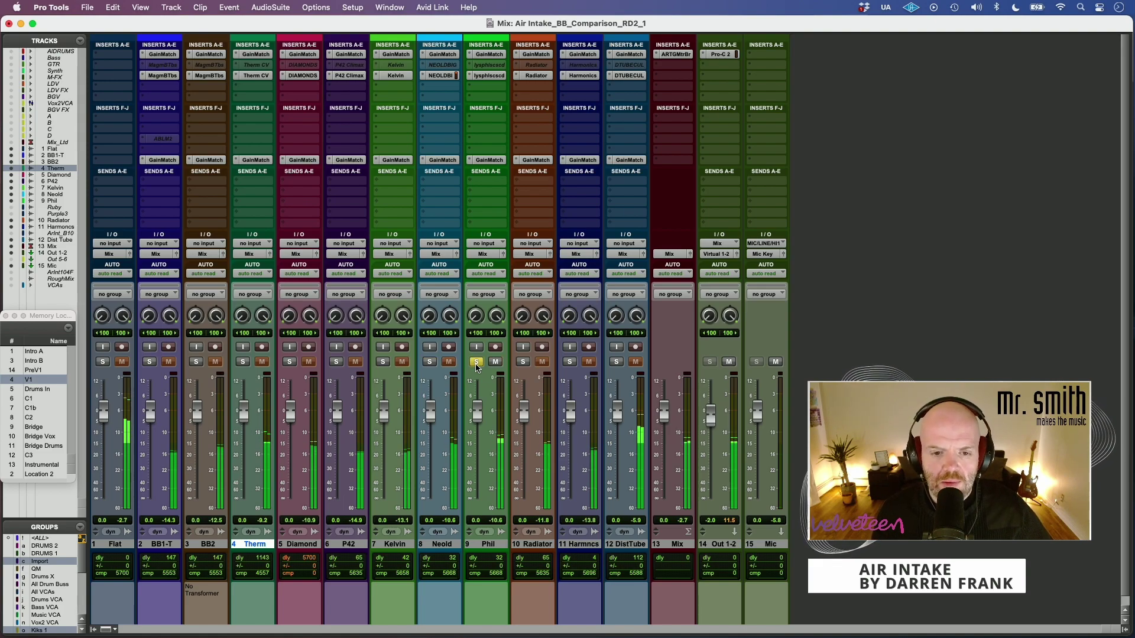
pyautogui.click(523, 362)
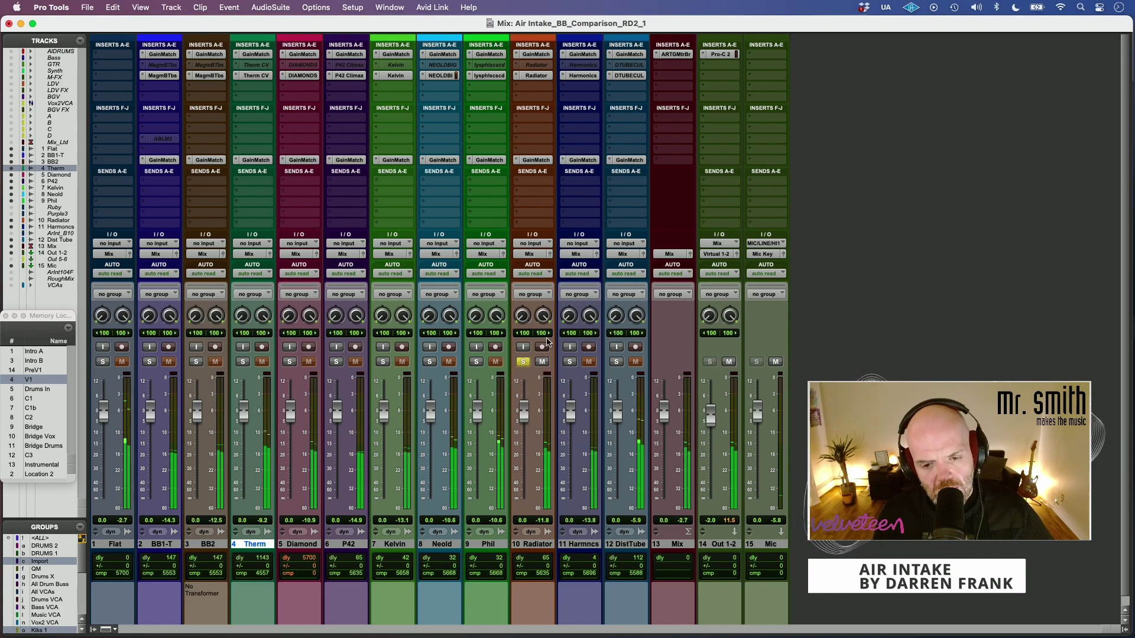
# Step: Alternate solo between Harmncs and Radiator to compare them, then finish by soloing DistTube
pyautogui.click(570, 362)
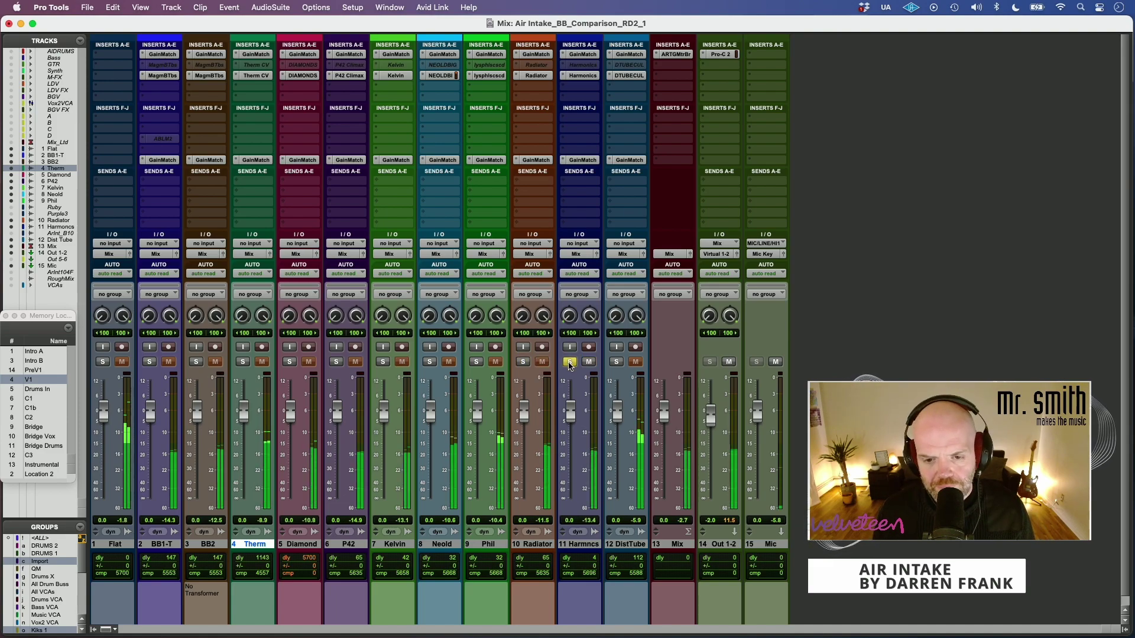
pyautogui.click(524, 363)
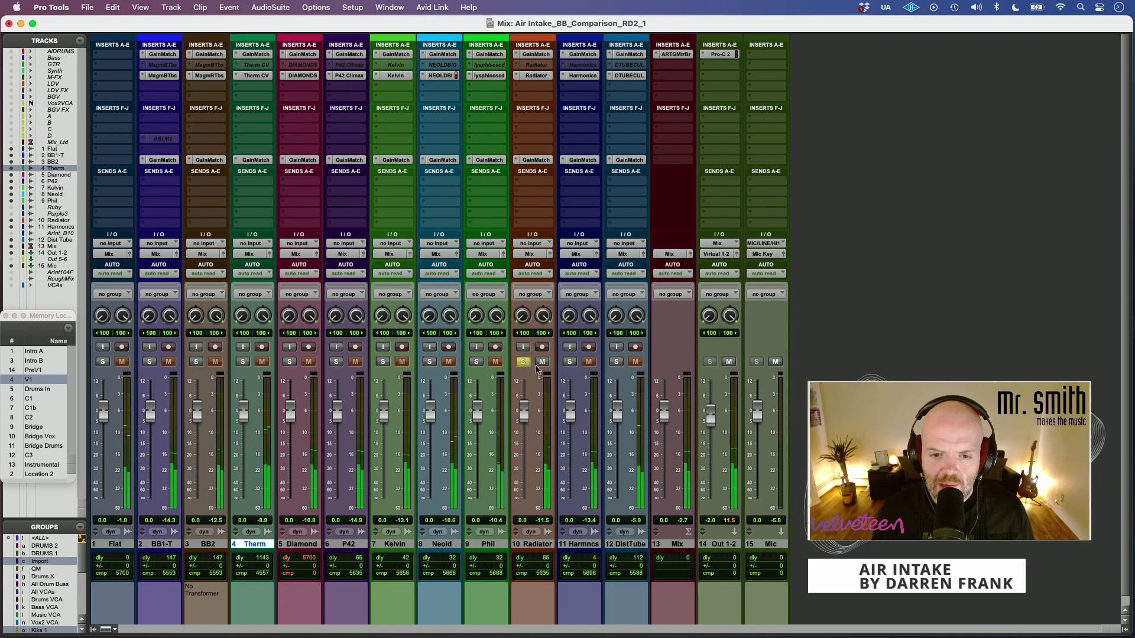
pyautogui.click(573, 364)
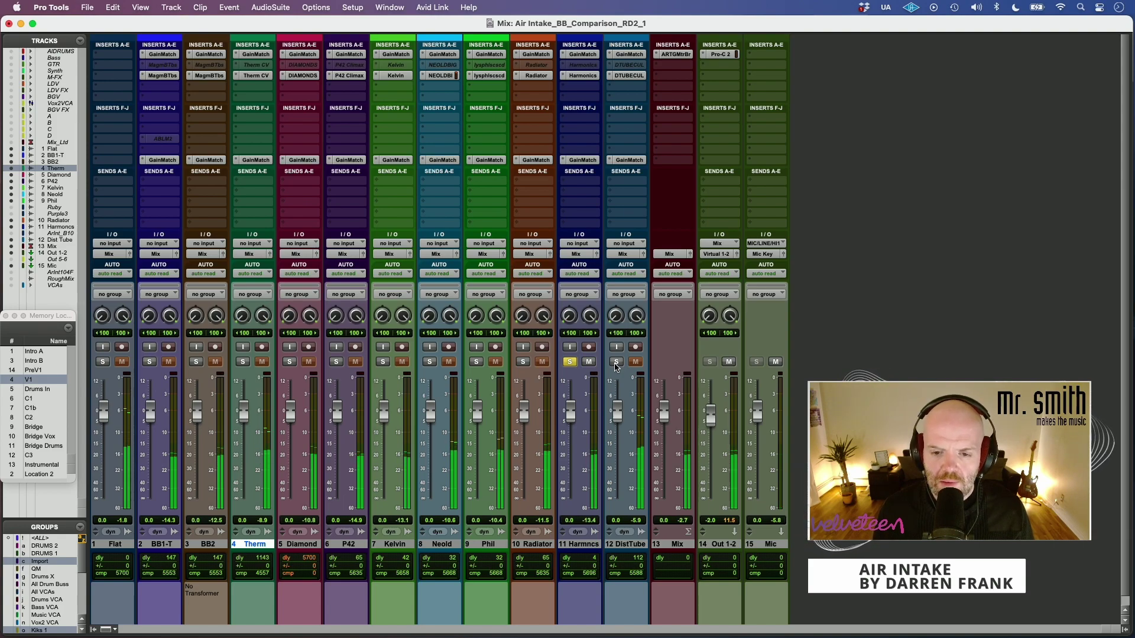
pyautogui.click(615, 363)
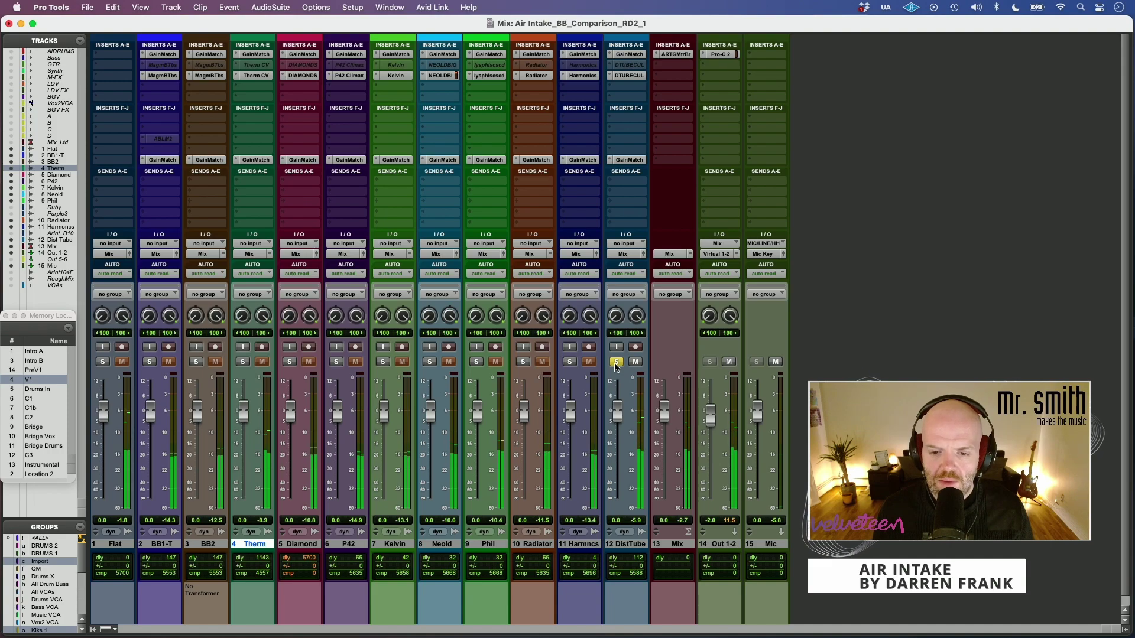
# Step: Raise the Drive slightly in Dist Tube-Culture on the DistTube track, recheck its settings and close the plug-in window
pyautogui.click(622, 76)
pyautogui.moveTo(481, 278); pyautogui.dragTo(482, 260)
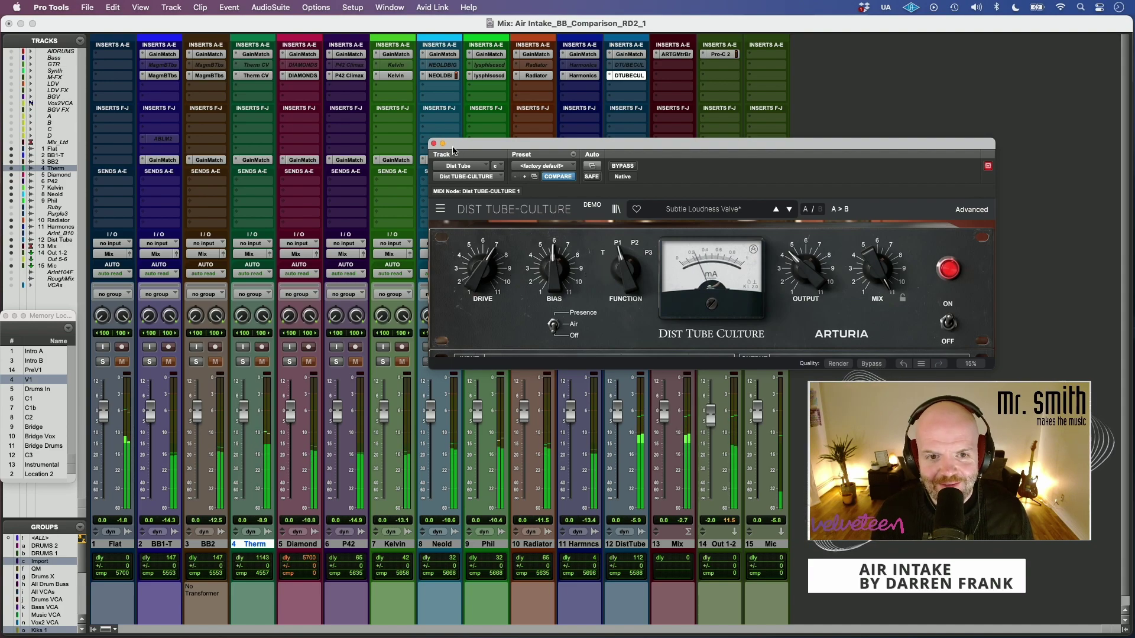
pyautogui.moveTo(464, 152); pyautogui.dragTo(423, 132)
pyautogui.click(392, 124)
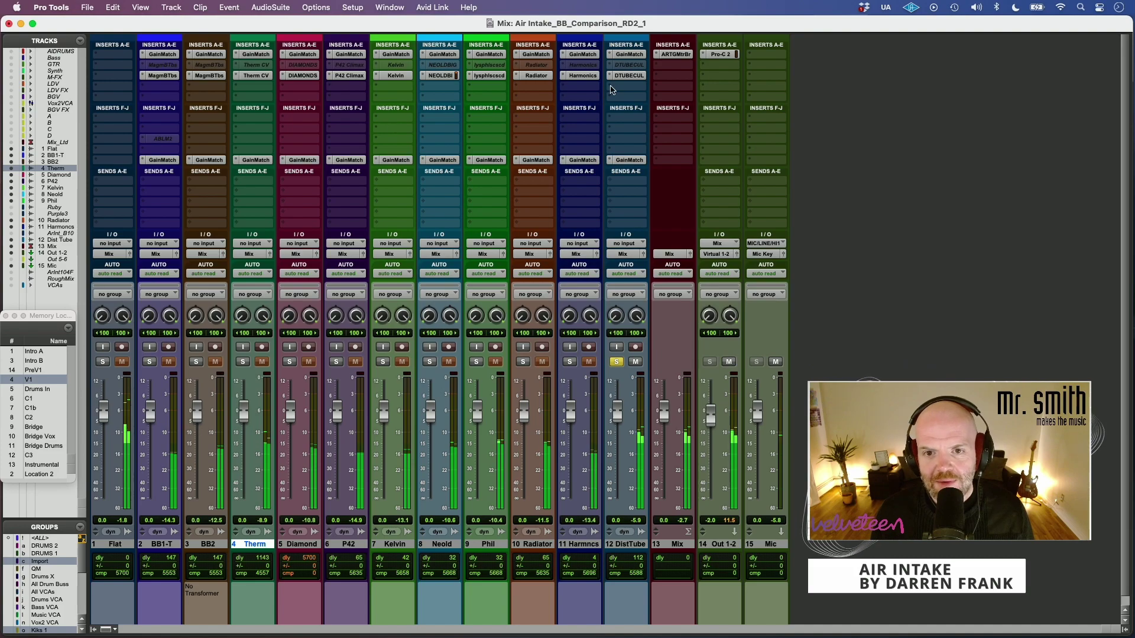
pyautogui.click(627, 76)
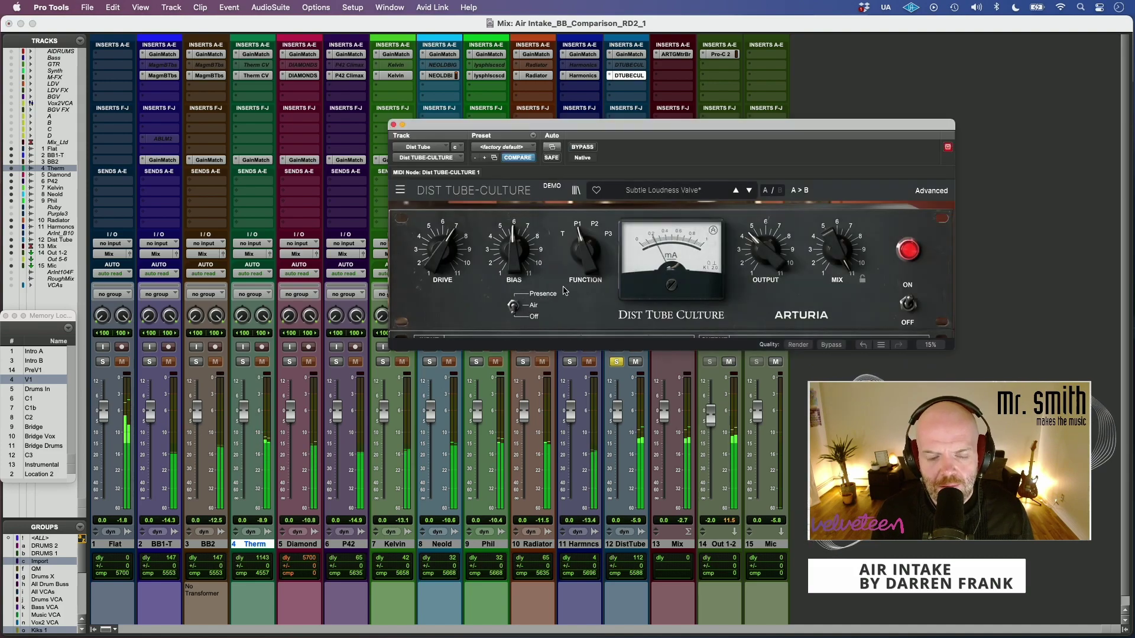
pyautogui.click(393, 125)
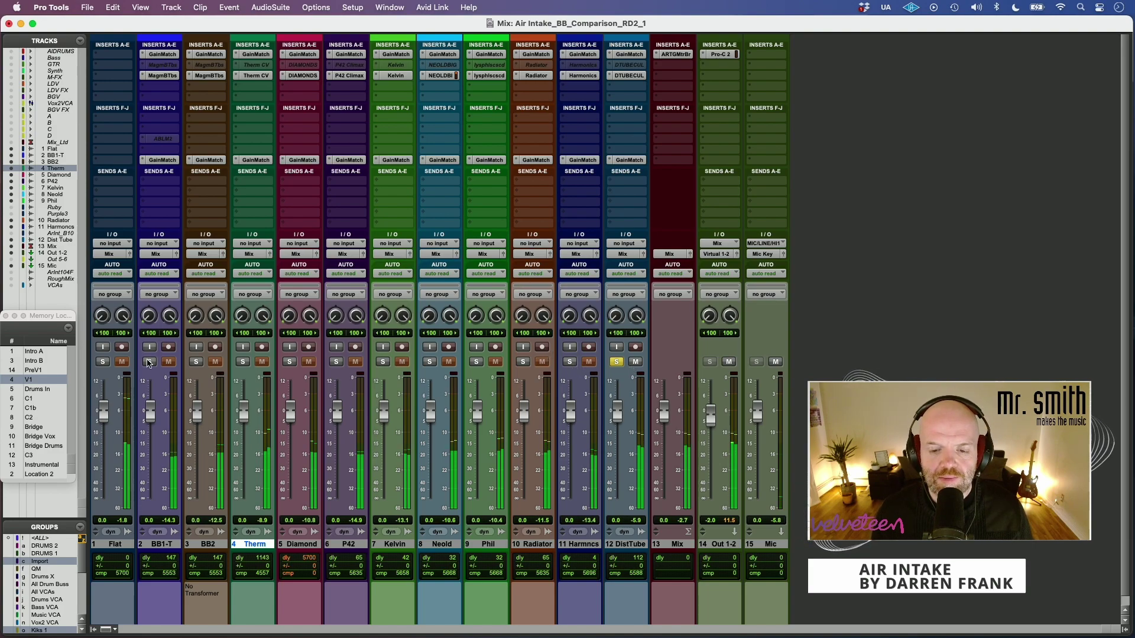
# Step: Solo Harmncs and DistTube again, then compare them with BB1-T, Therm and Radiator, ending on Radiator
pyautogui.click(569, 362)
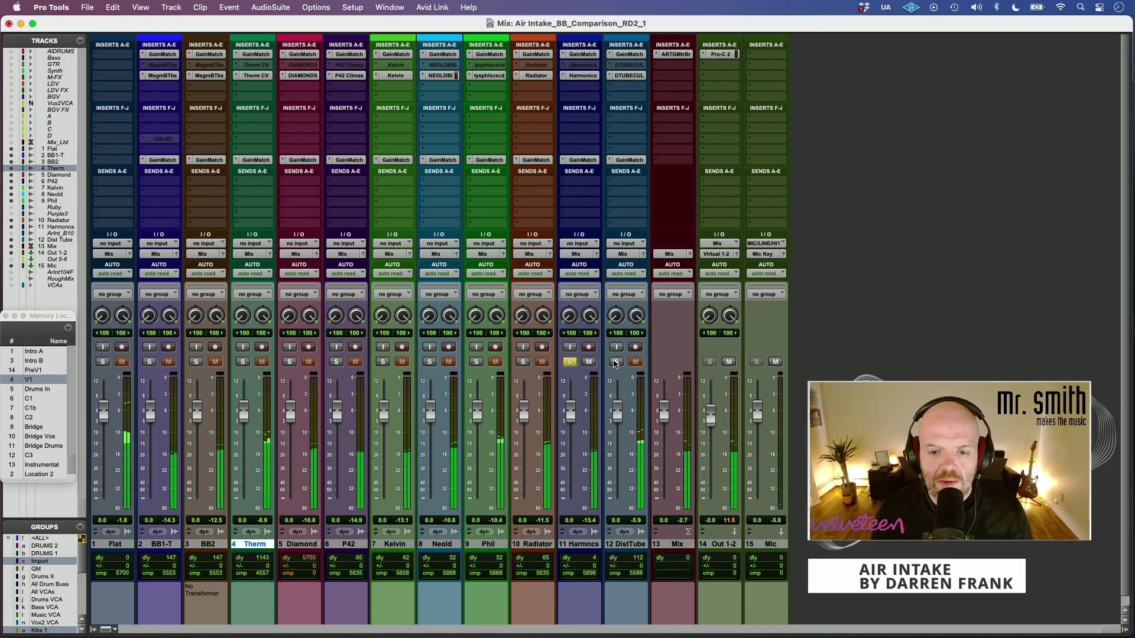
pyautogui.click(615, 362)
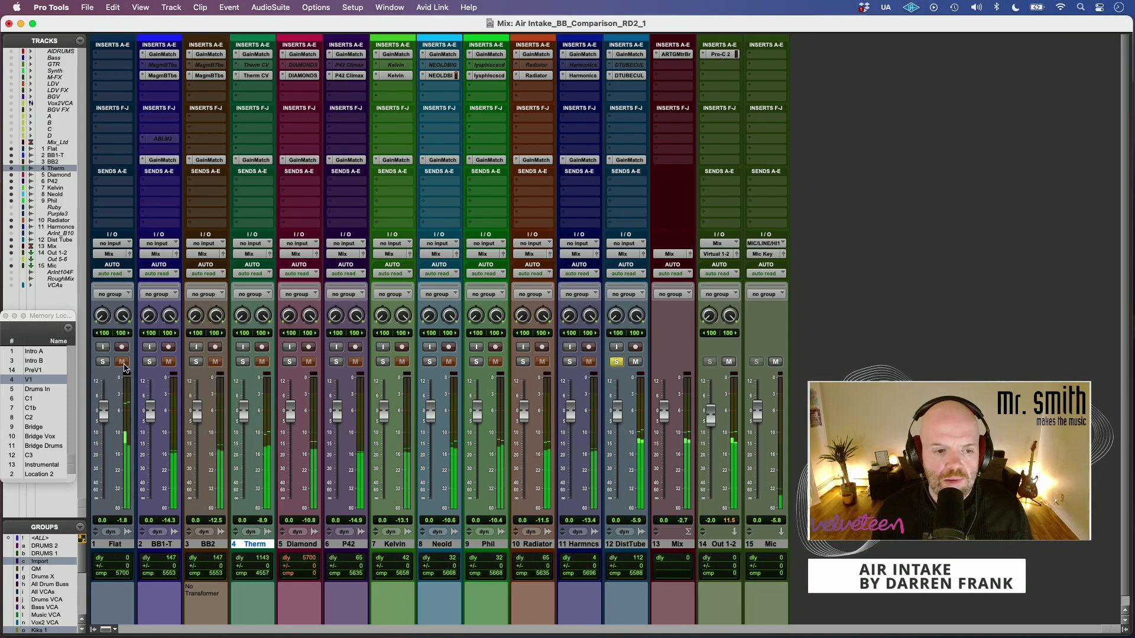
pyautogui.click(151, 364)
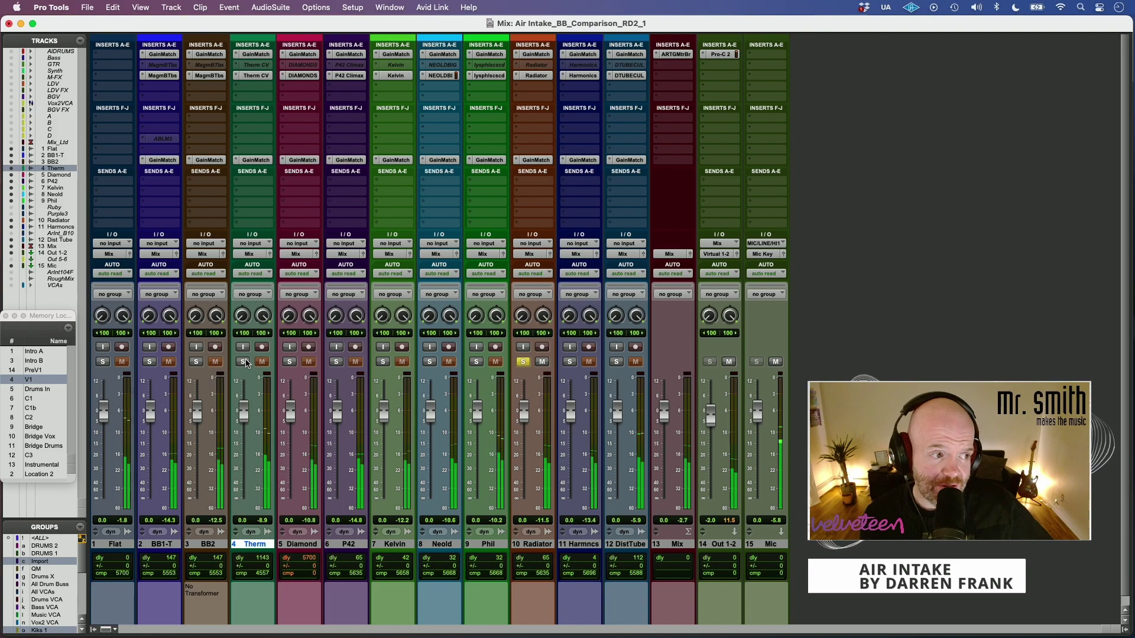
pyautogui.click(149, 361)
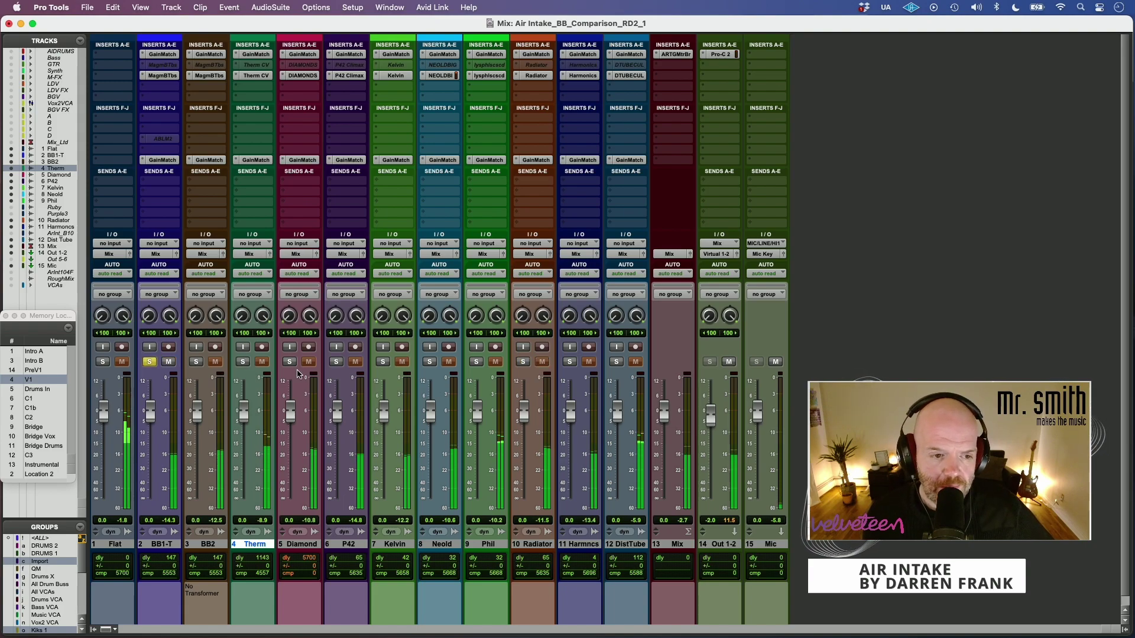
pyautogui.click(247, 363)
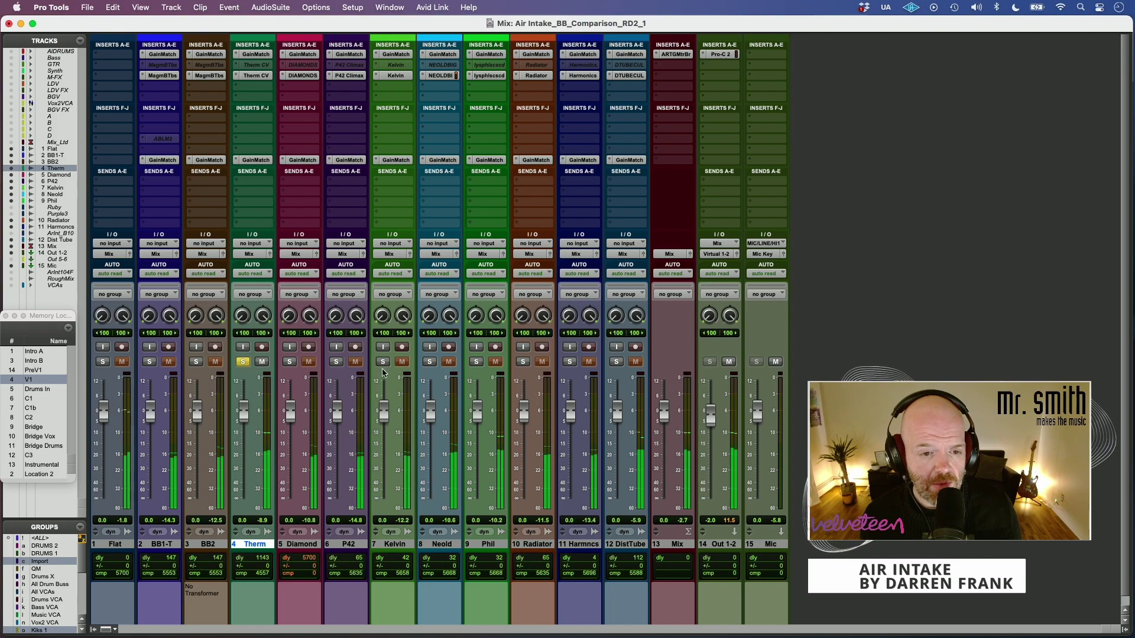
pyautogui.click(522, 363)
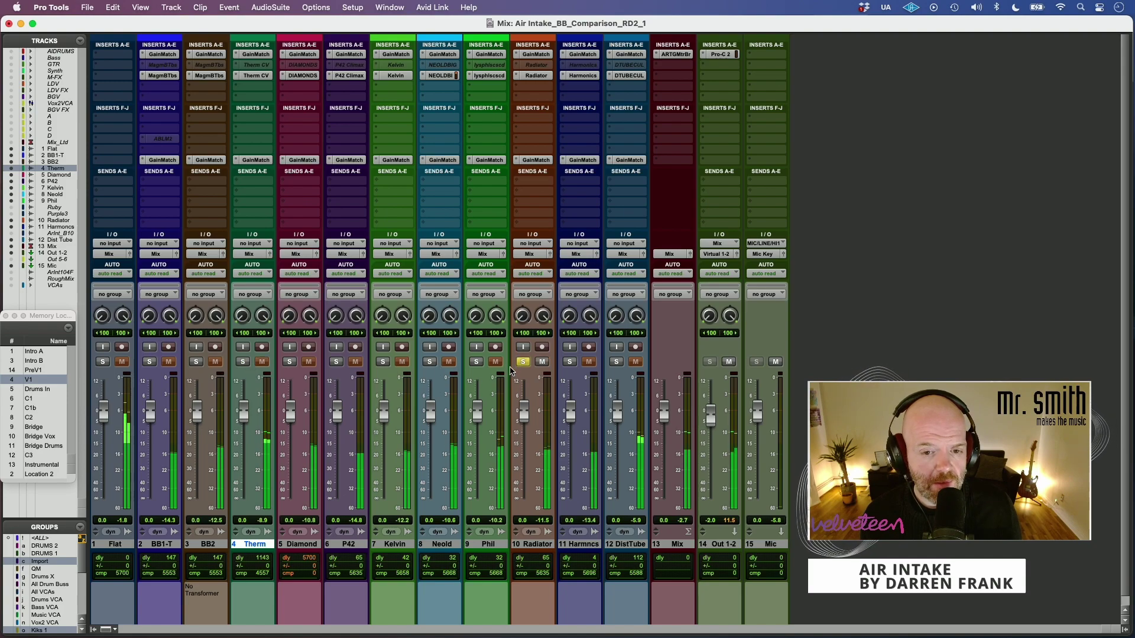
# Step: Solo Diamond, P42 and Kelvin, return to P42, and finish the comparison on Neold
pyautogui.click(290, 362)
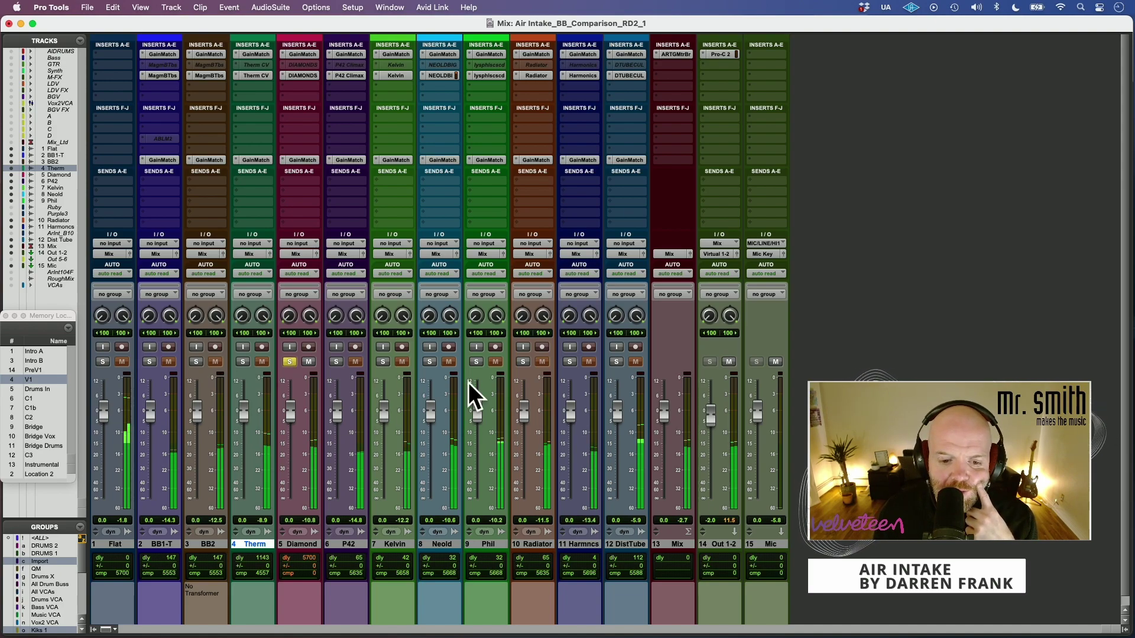
pyautogui.click(336, 361)
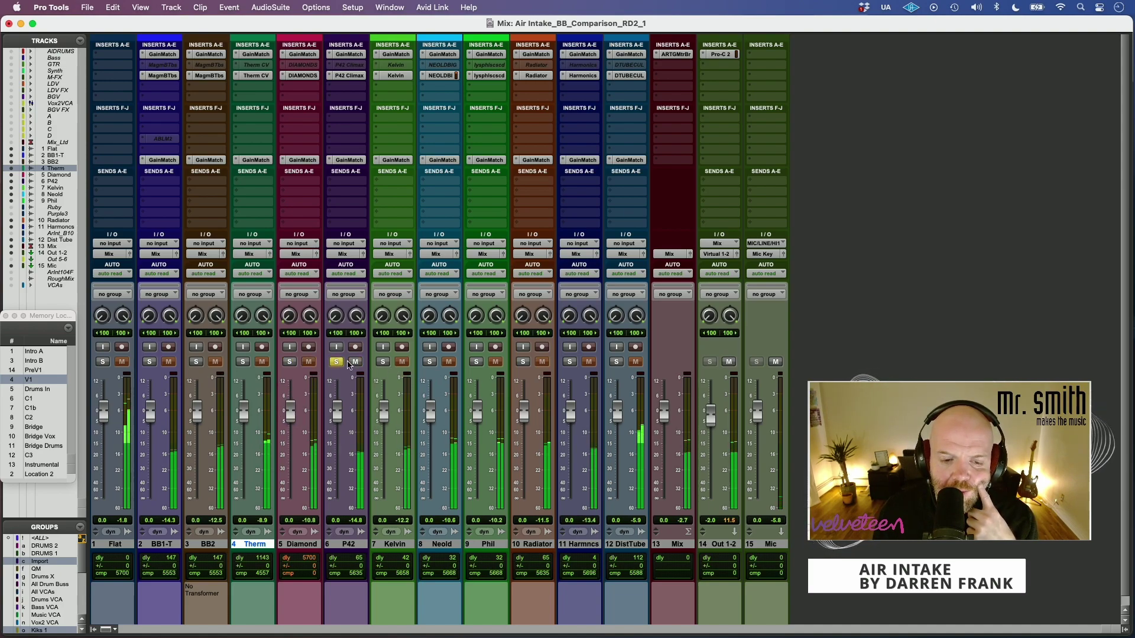
pyautogui.click(384, 363)
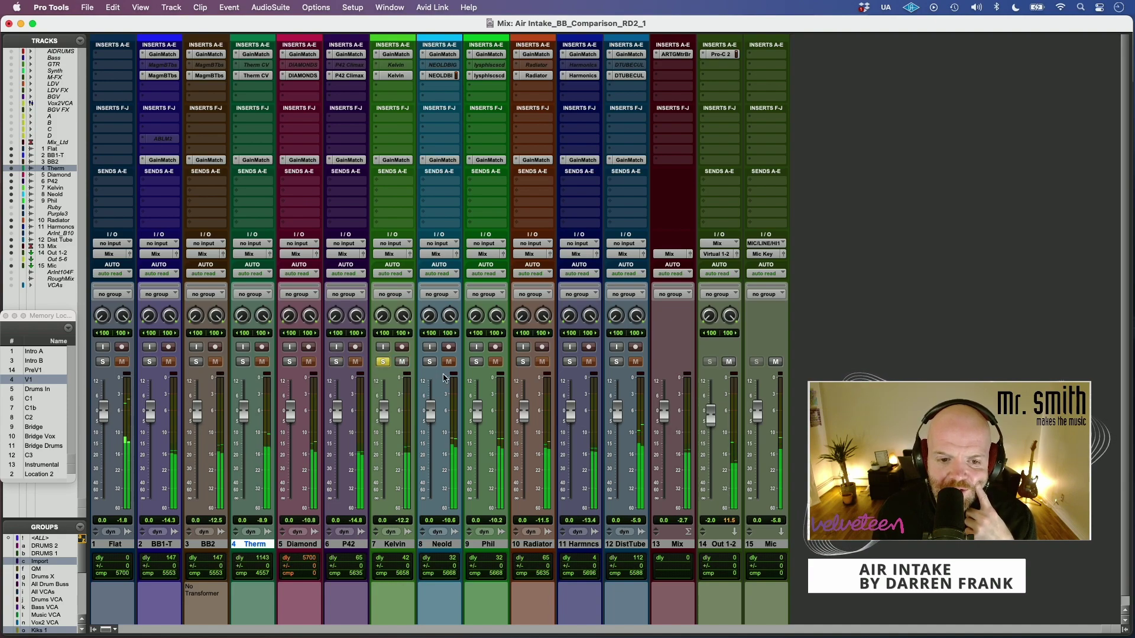
pyautogui.click(338, 362)
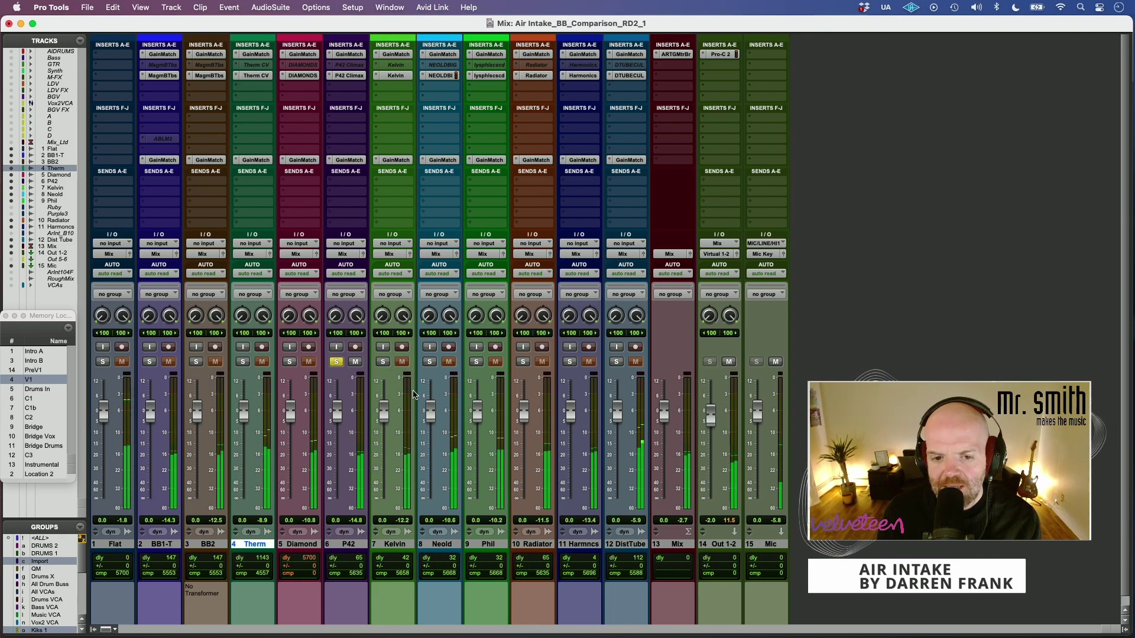
pyautogui.click(429, 361)
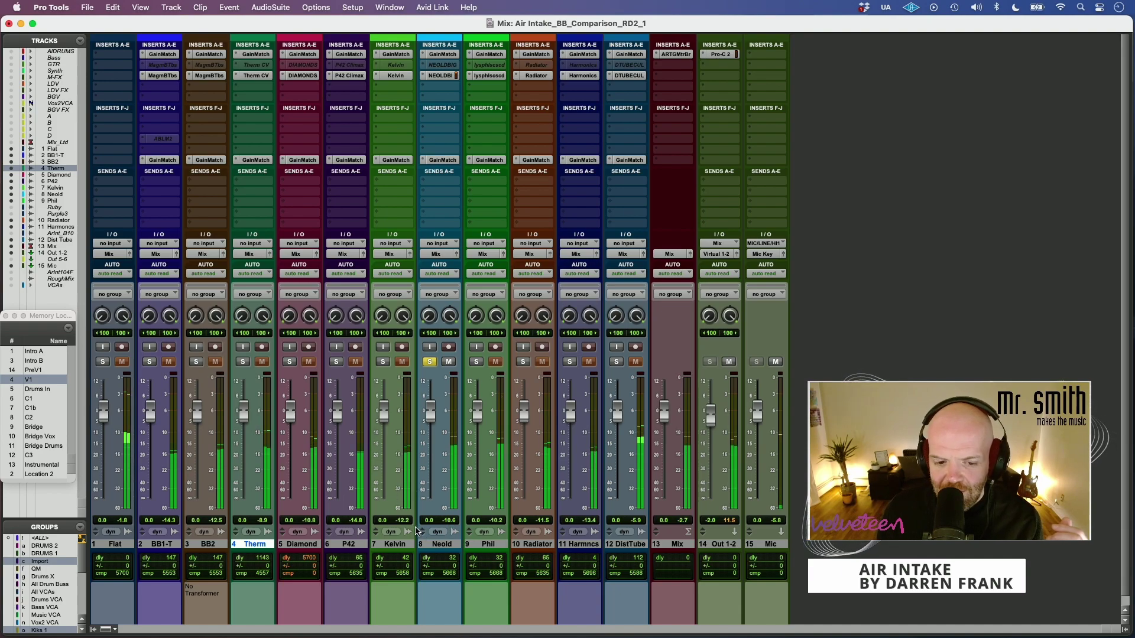
# Step: Solo Phil and compare it with BB2 and Neold by switching back and forth, ending on Phil
pyautogui.click(477, 362)
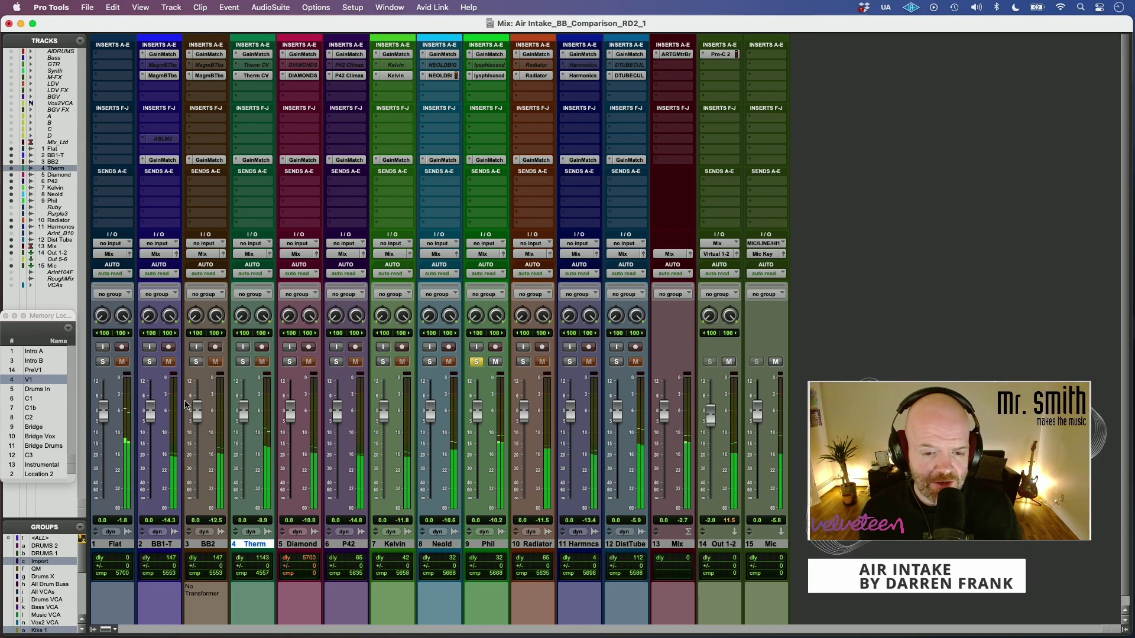
pyautogui.click(197, 362)
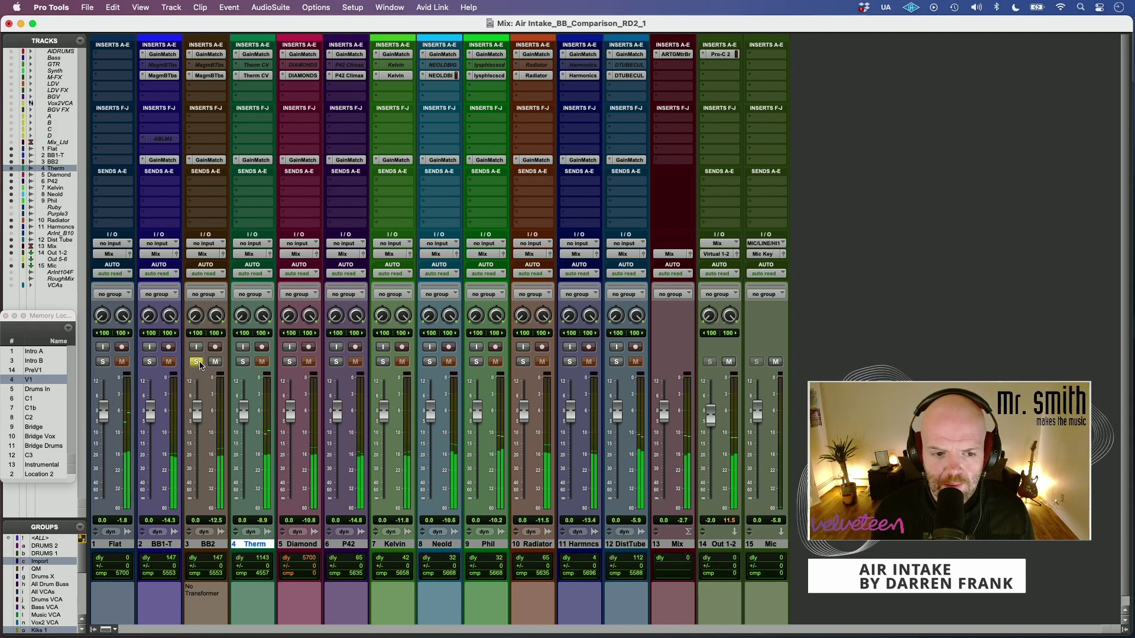
pyautogui.click(478, 363)
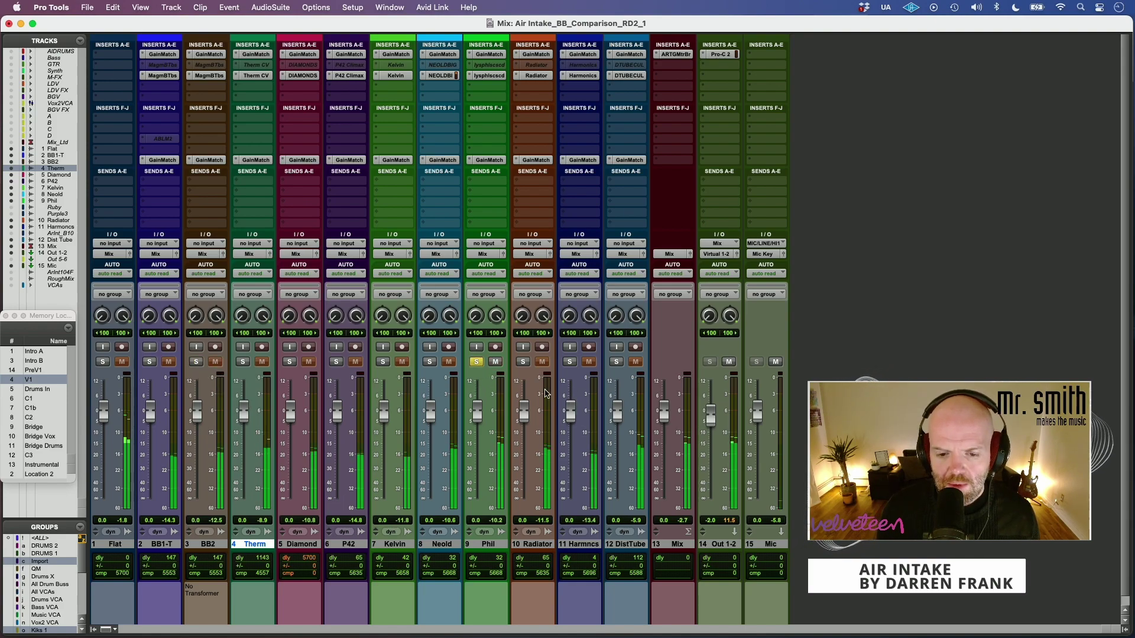
pyautogui.click(430, 362)
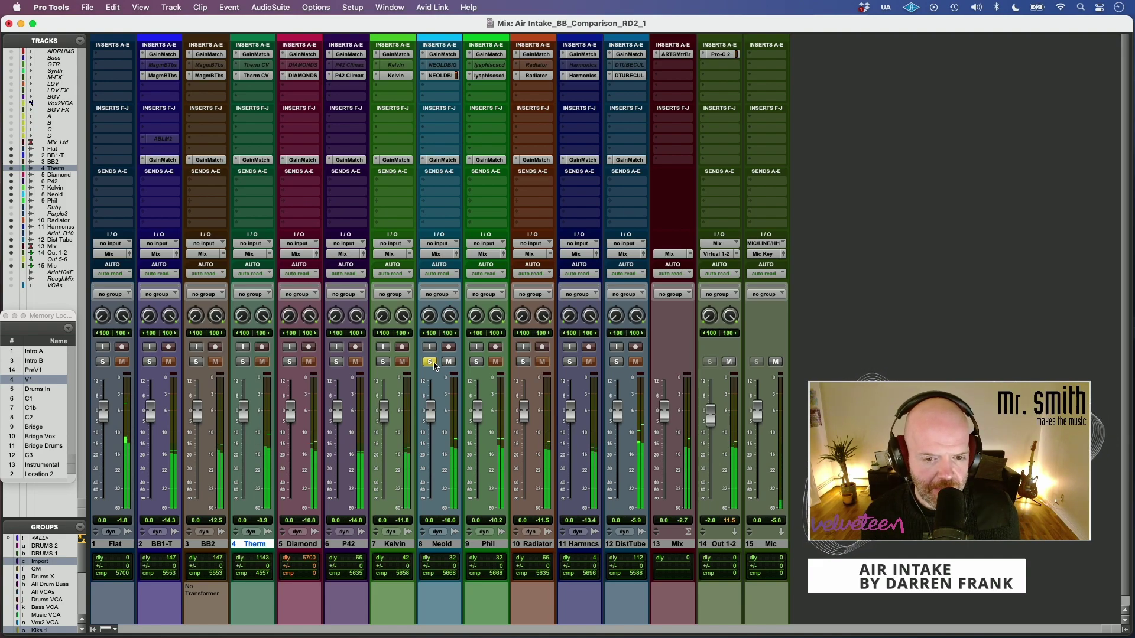
pyautogui.click(476, 362)
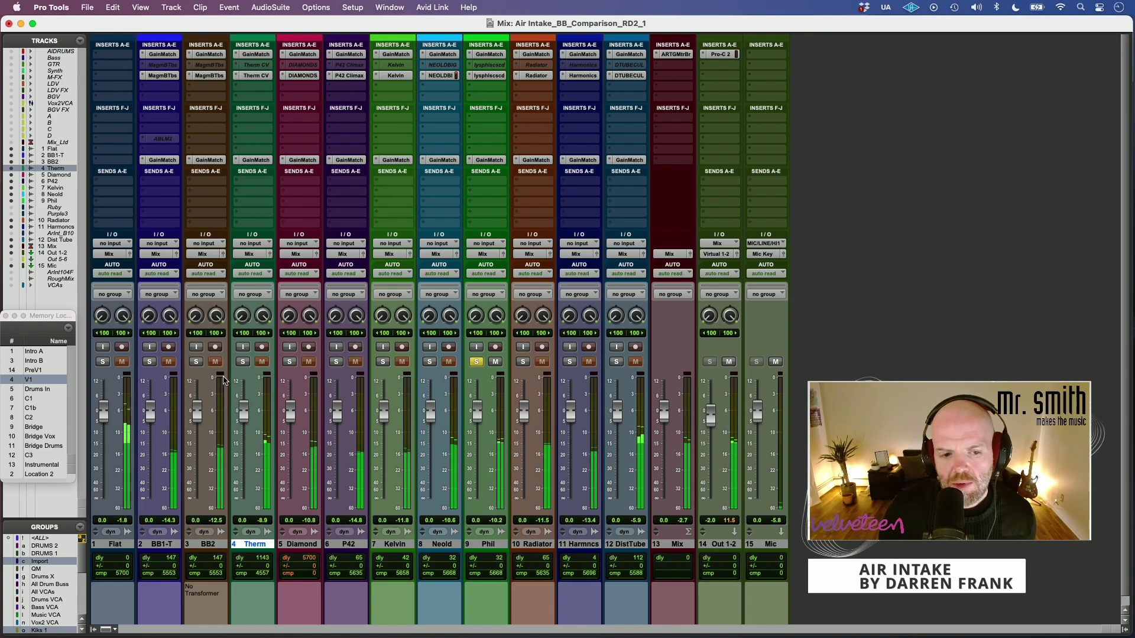
# Step: Solo BB1-T and open the Culture Vulture plug-in on the Therm track for inspection
pyautogui.click(150, 362)
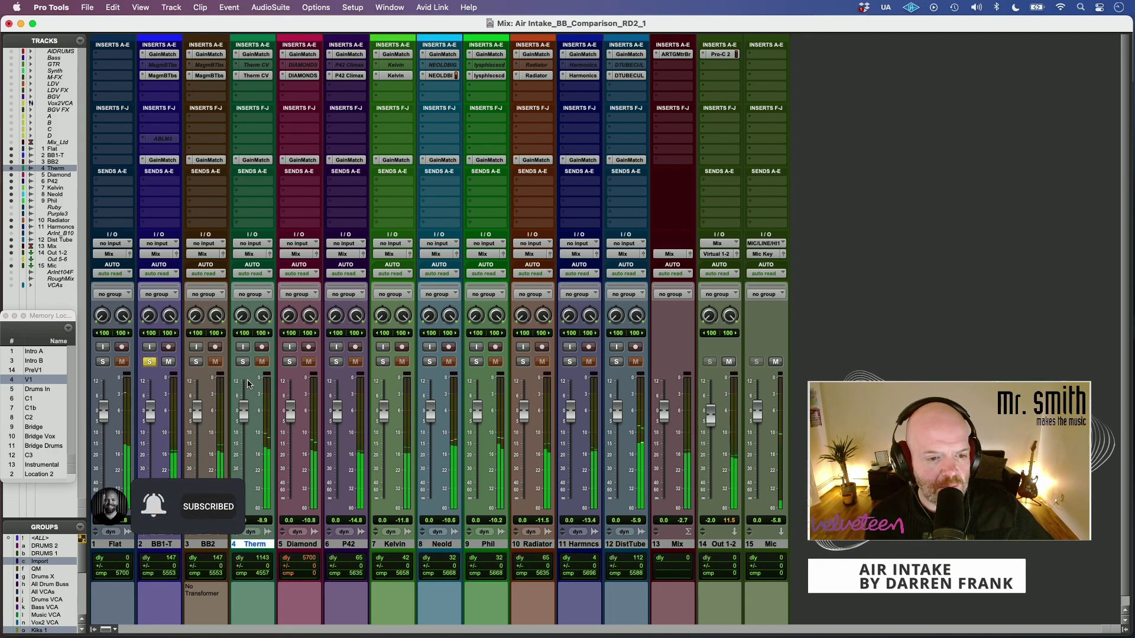
pyautogui.click(255, 75)
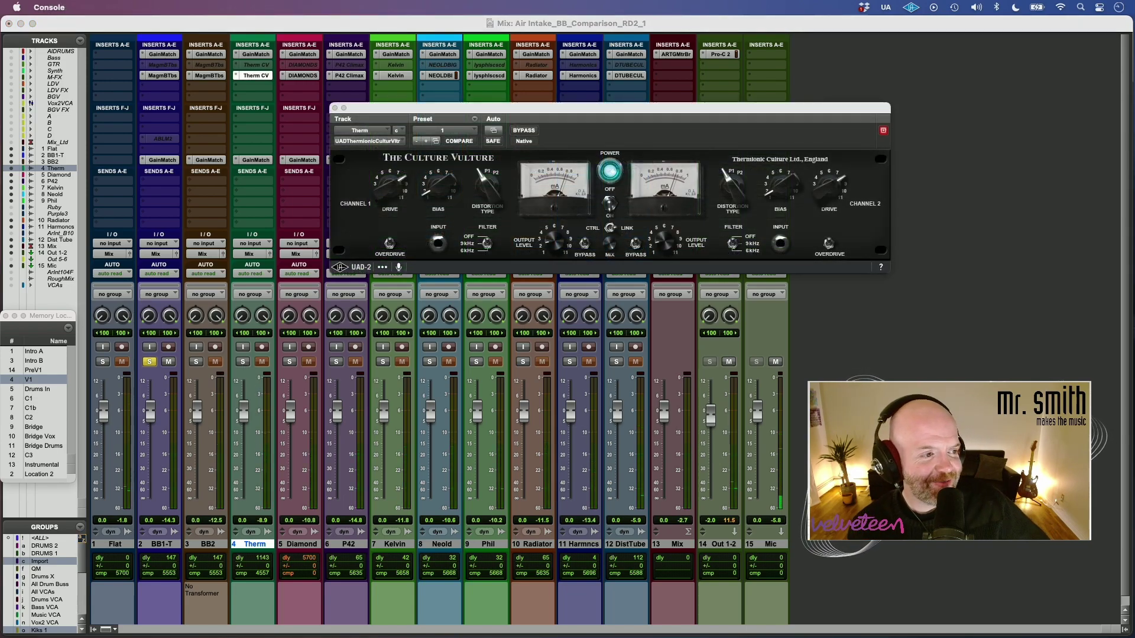